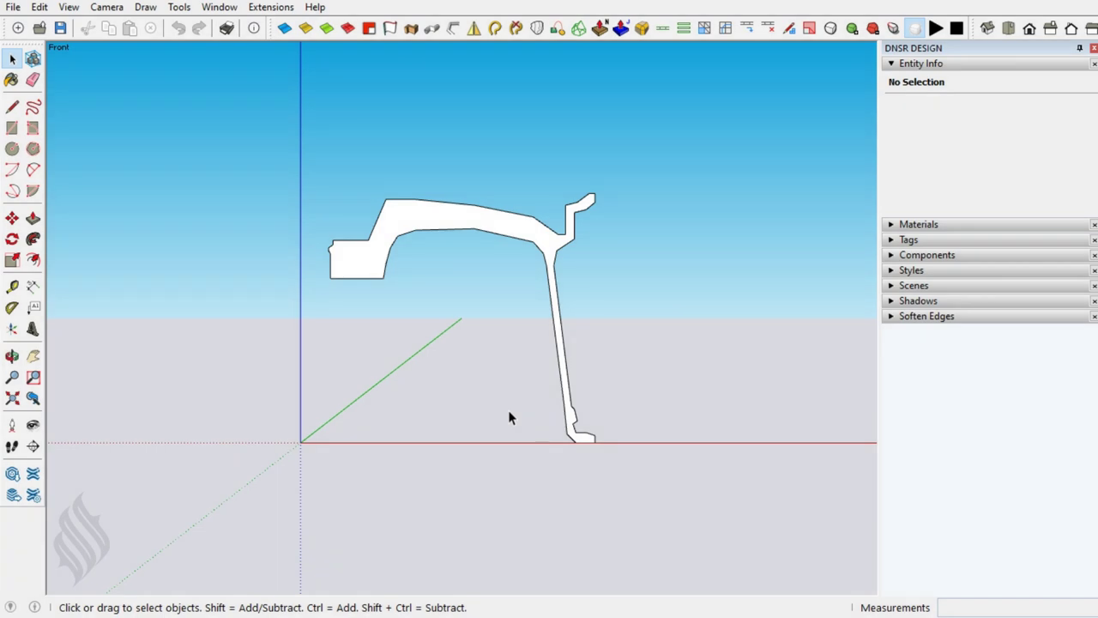
# - Draw a circle on the blue axis as the sweep path for the rim profile
pyautogui.press('o')
pyautogui.moveTo(571, 399)
pyautogui.mouseDown()
pyautogui.moveTo(515, 446)
pyautogui.moveTo(412, 490)
pyautogui.moveTo(392, 457)
pyautogui.mouseUp()
pyautogui.press('c')
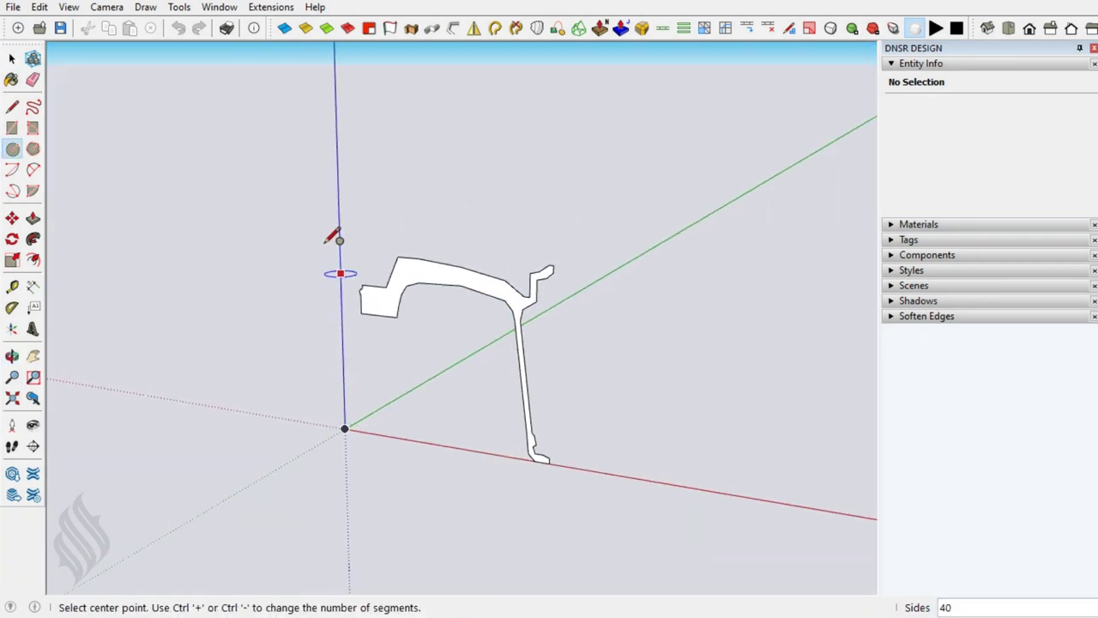
pyautogui.click(339, 216)
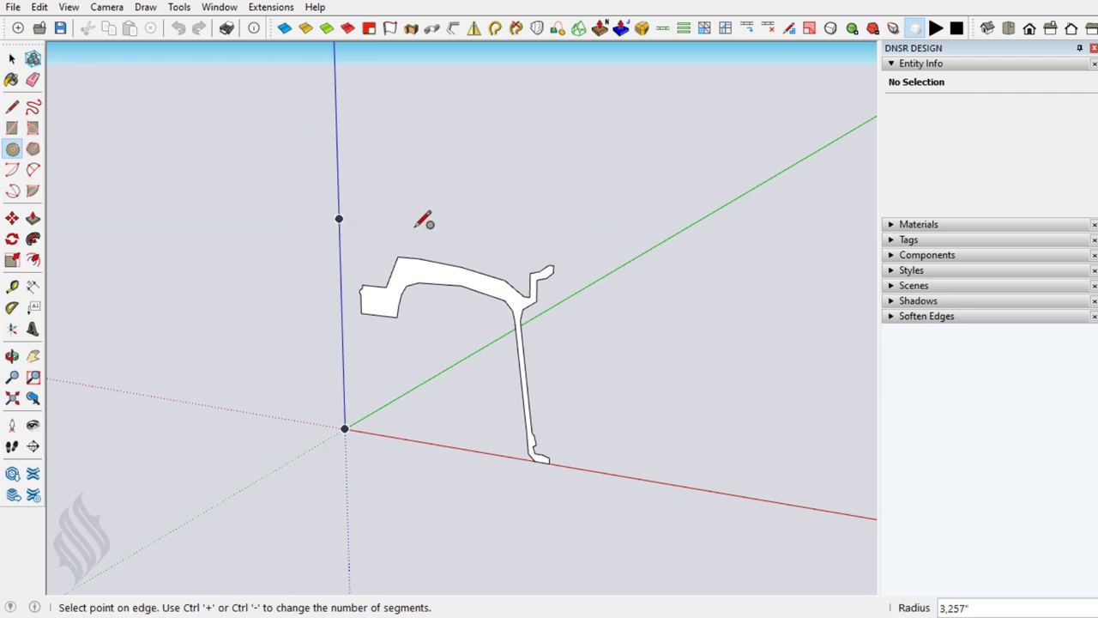
pyautogui.click(424, 220)
pyautogui.press('space')
# - Explode the profile group and Follow Me it around the circle into a rim
pyautogui.rightClick(420, 276)
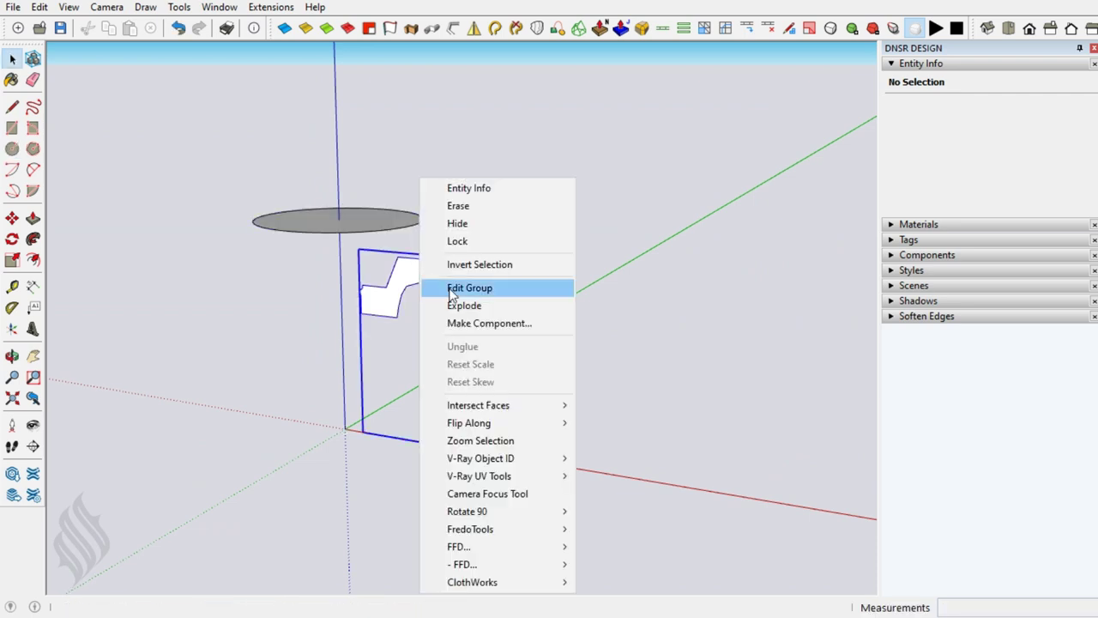
pyautogui.click(456, 304)
pyautogui.press('p')
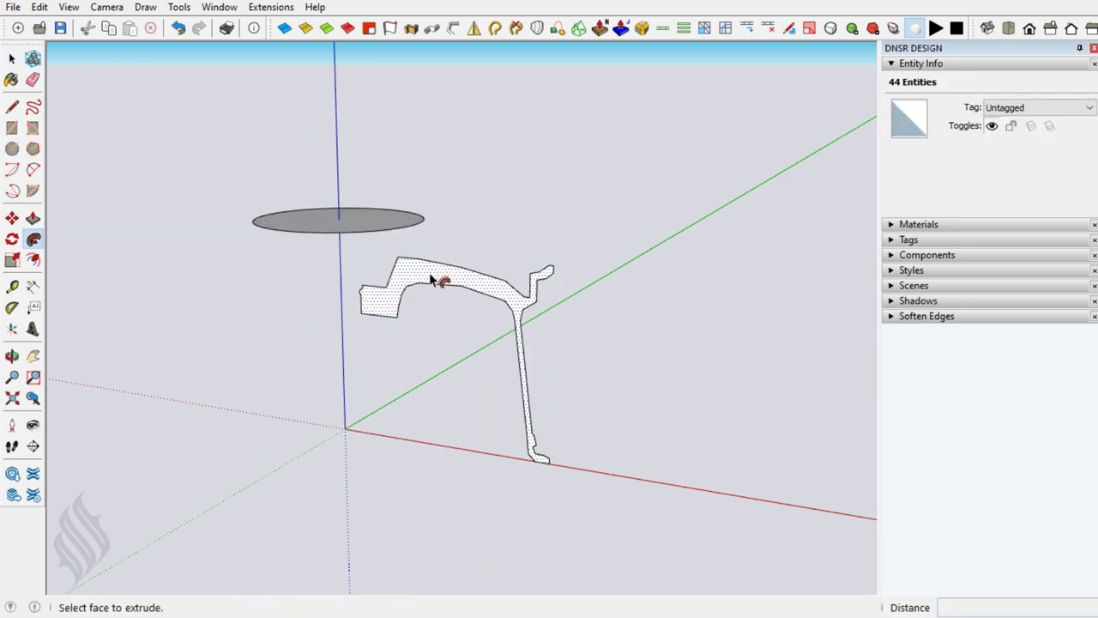
pyautogui.click(431, 276)
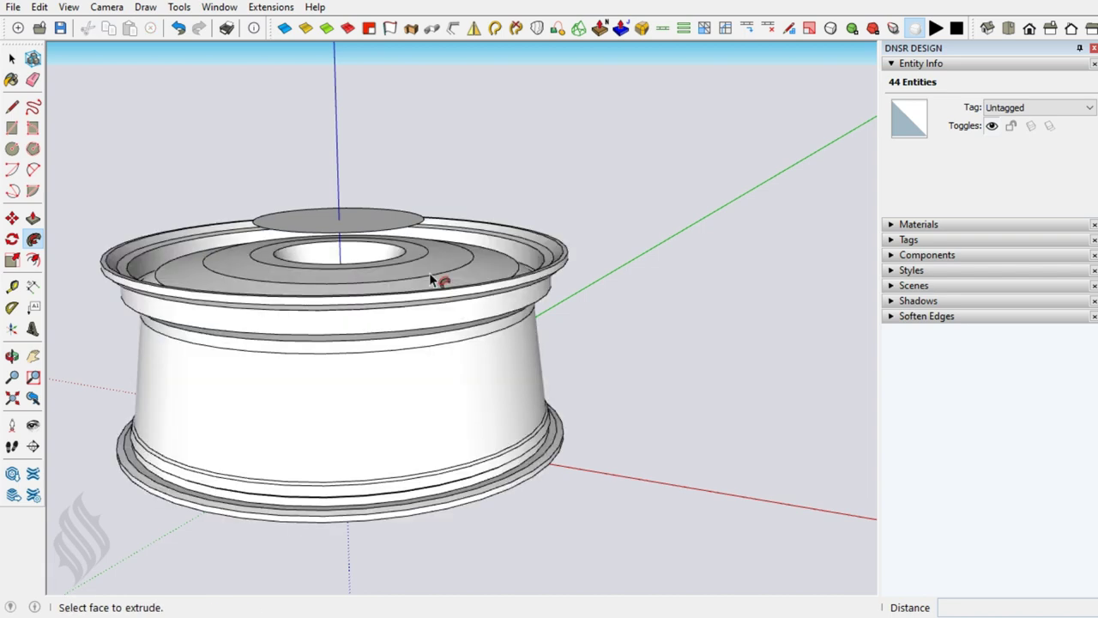
pyautogui.press('space')
# - Delete the leftover circle disc, make the rim geometry a group, and hide it
pyautogui.click(401, 230)
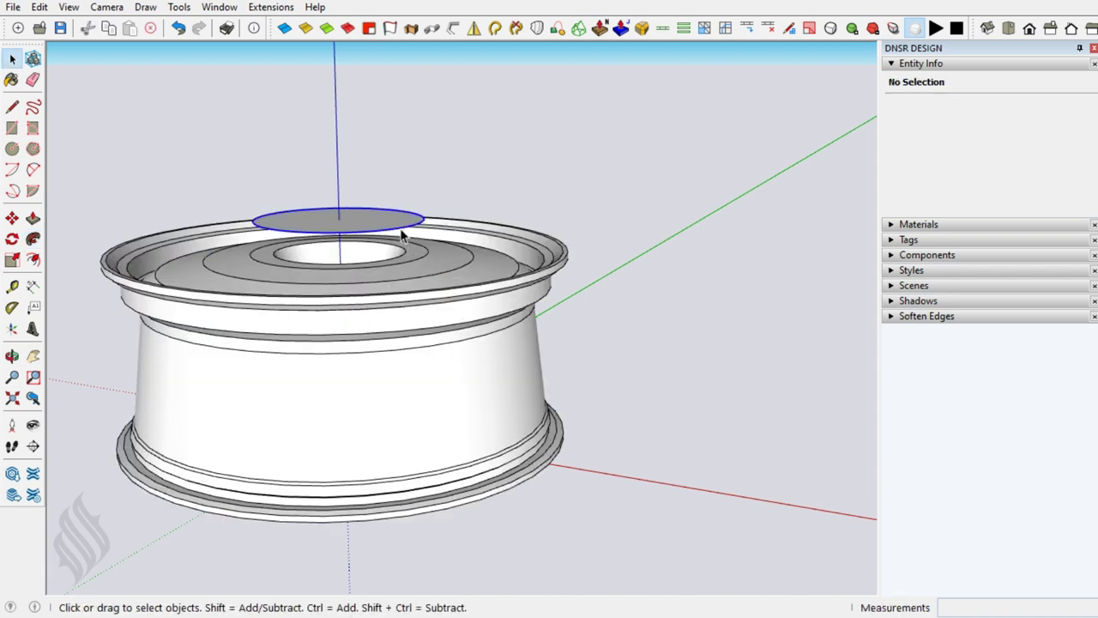
pyautogui.press('Delete')
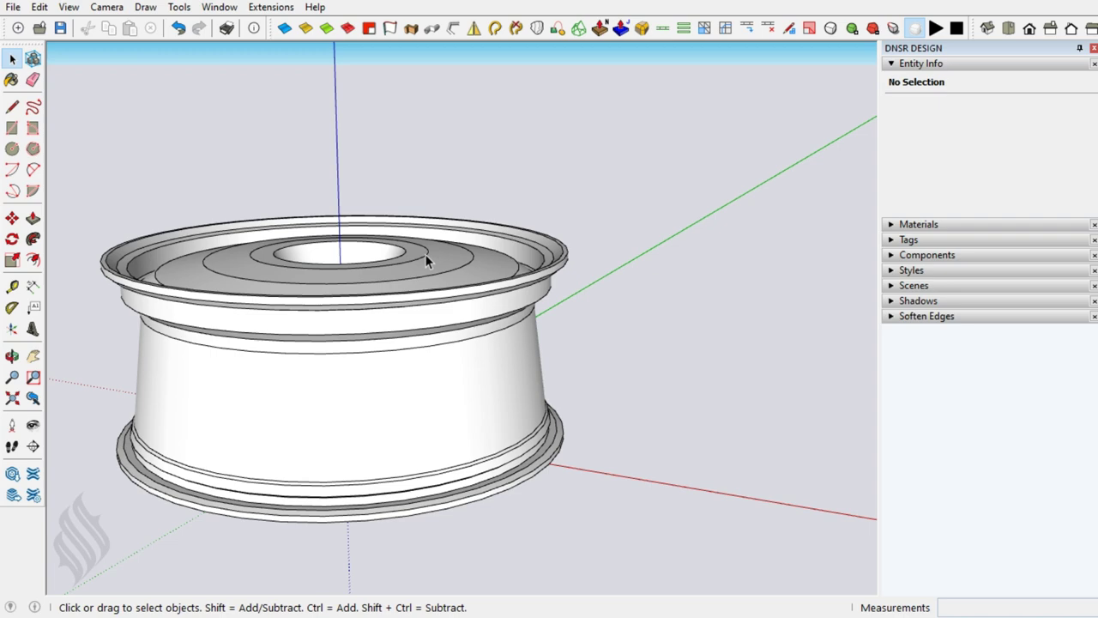
pyautogui.tripleClick(426, 262)
pyautogui.rightClick(428, 253)
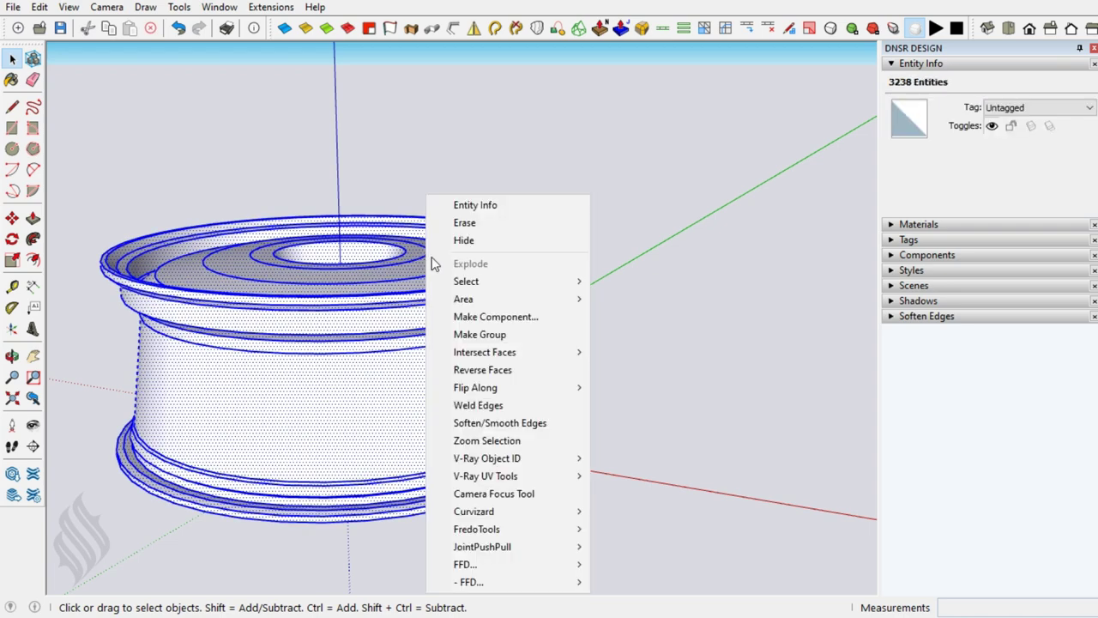
pyautogui.click(480, 337)
pyautogui.rightClick(482, 341)
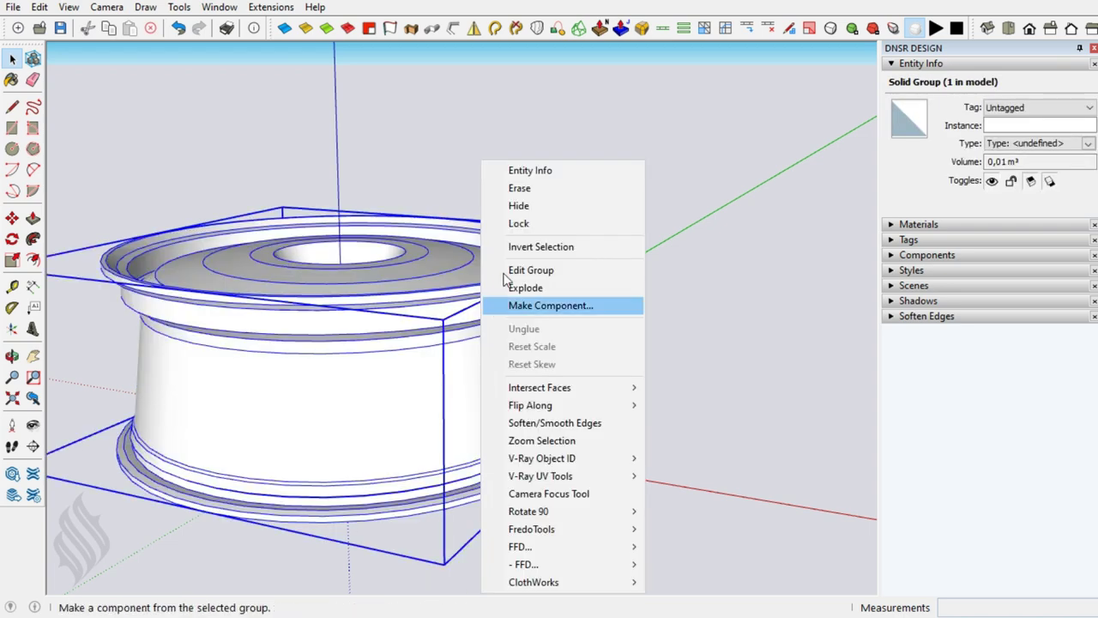
pyautogui.click(515, 206)
# - Draw a line from the origin along the green axis
pyautogui.press('l')
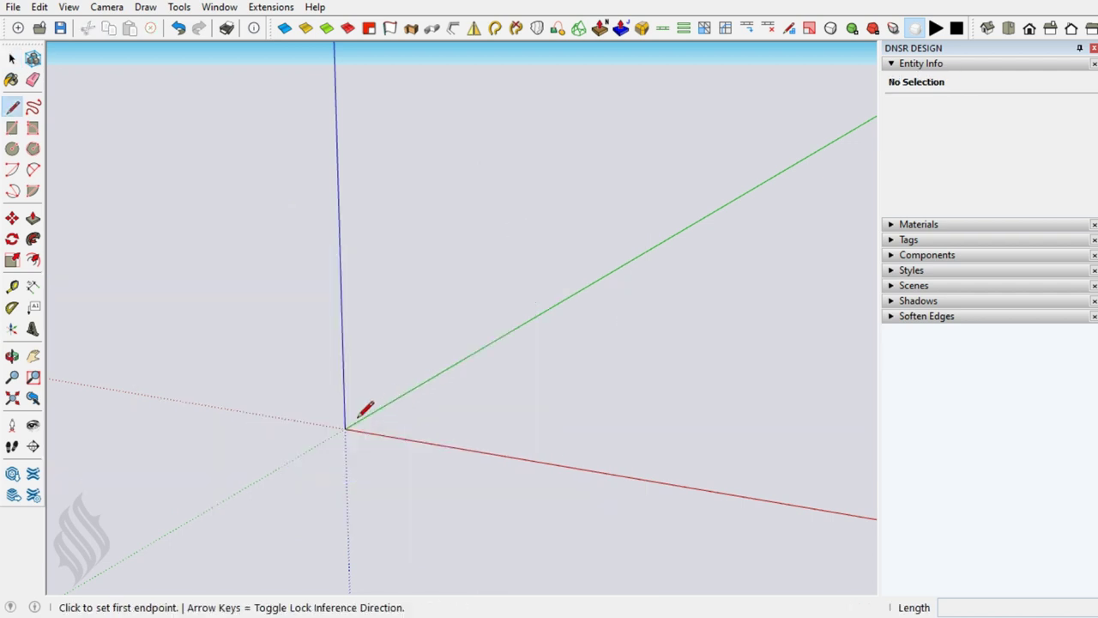
pyautogui.click(355, 423)
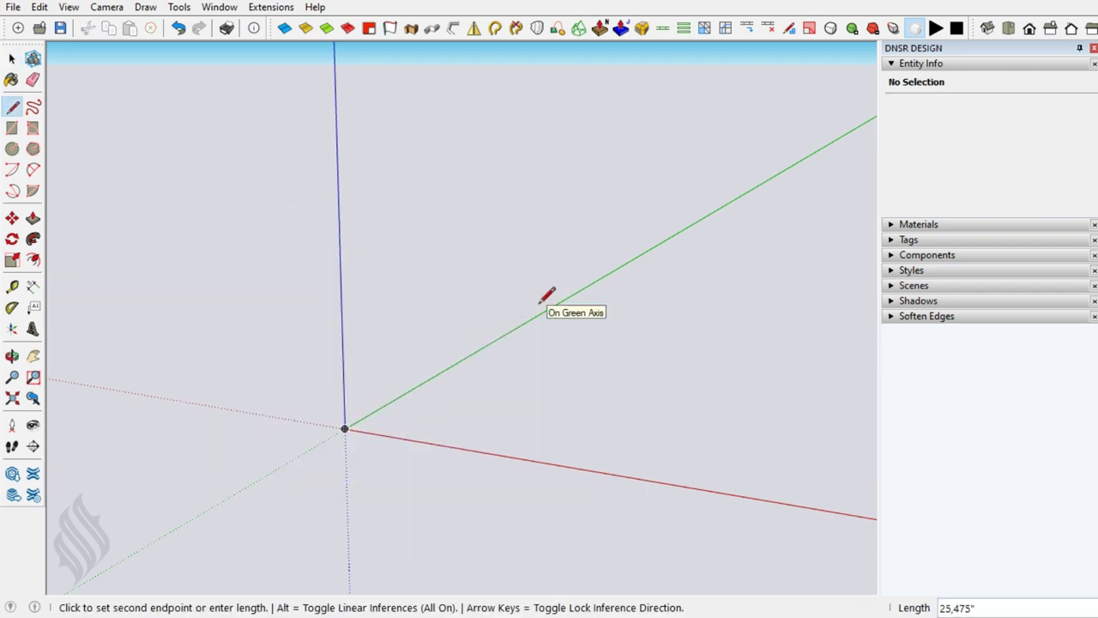
pyautogui.click(544, 310)
pyautogui.press('space')
pyautogui.click(536, 313)
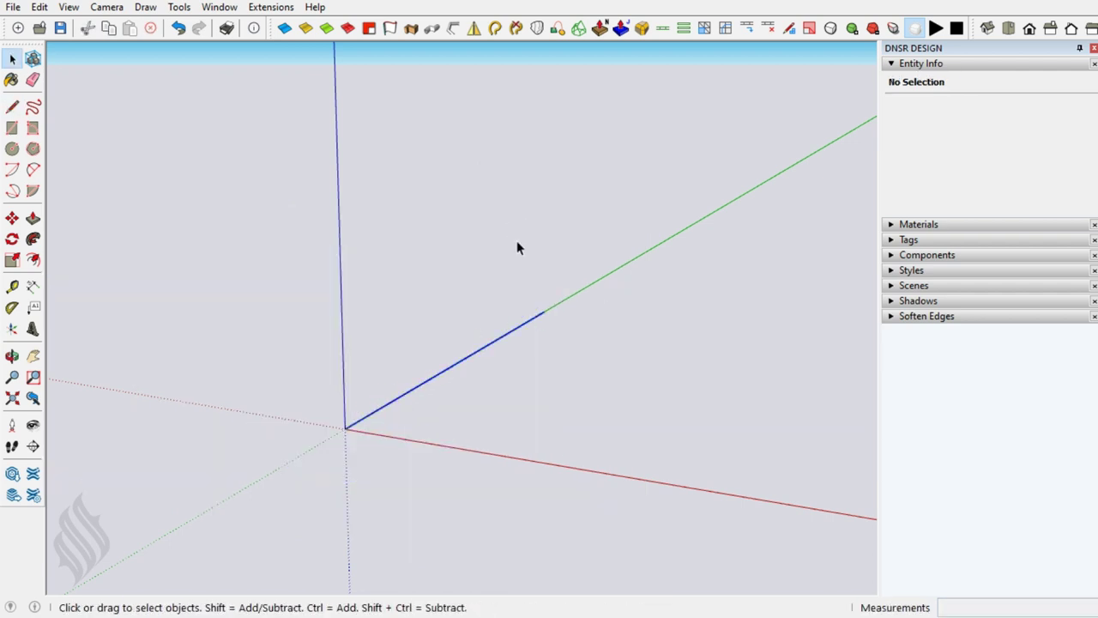
# - Extrude the new edge upward into a vertical face with Extrude Lines
pyautogui.click(389, 28)
pyautogui.click(463, 357)
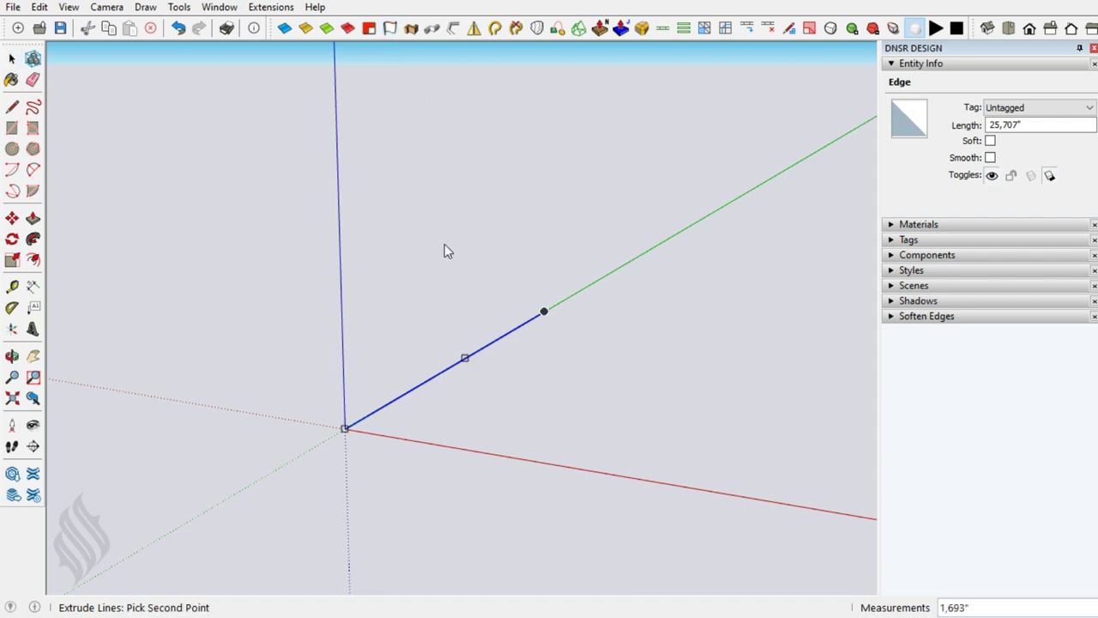
pyautogui.click(460, 113)
pyautogui.press('space')
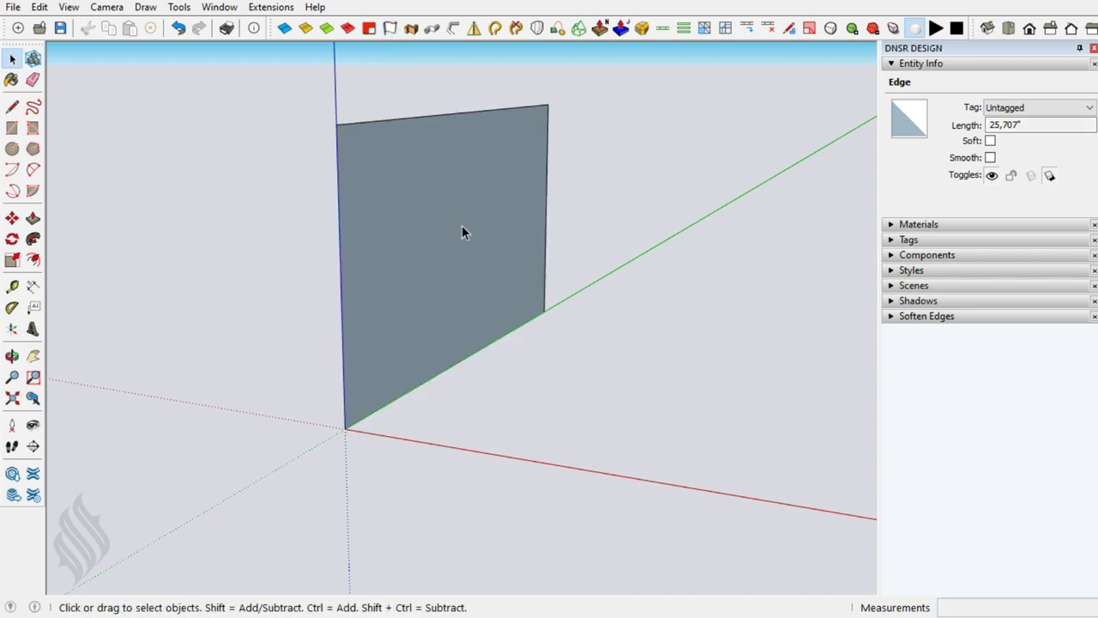
pyautogui.click(462, 227)
# - Rotate-copy the face 9° about the origin with a 4x array into a fan
pyautogui.press('q')
pyautogui.click(344, 424)
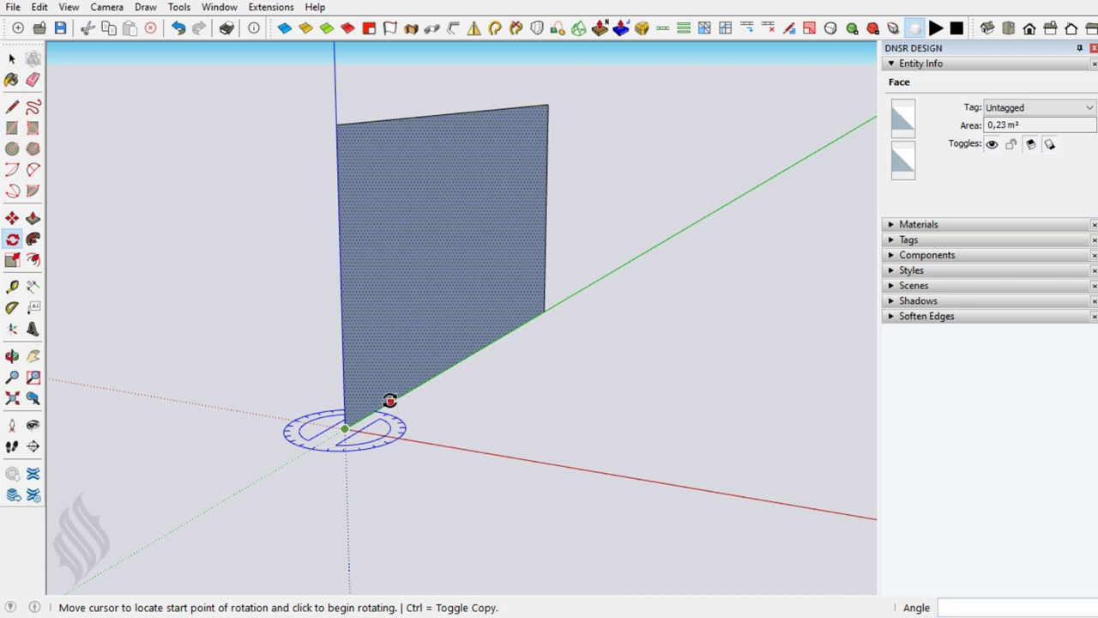
pyautogui.click(390, 401)
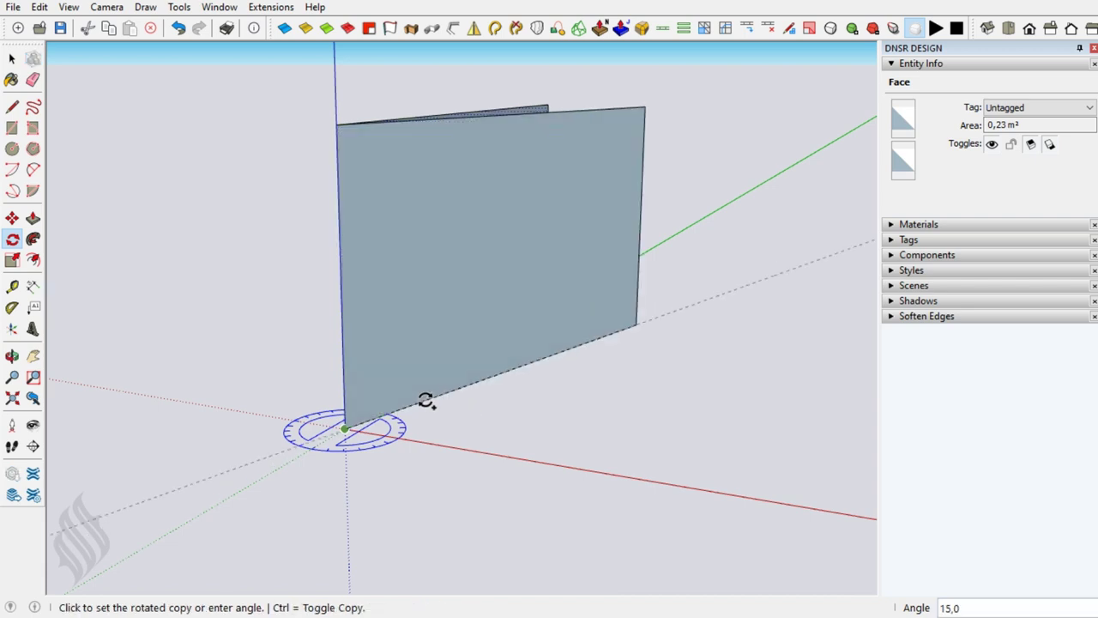
pyautogui.press('Return')
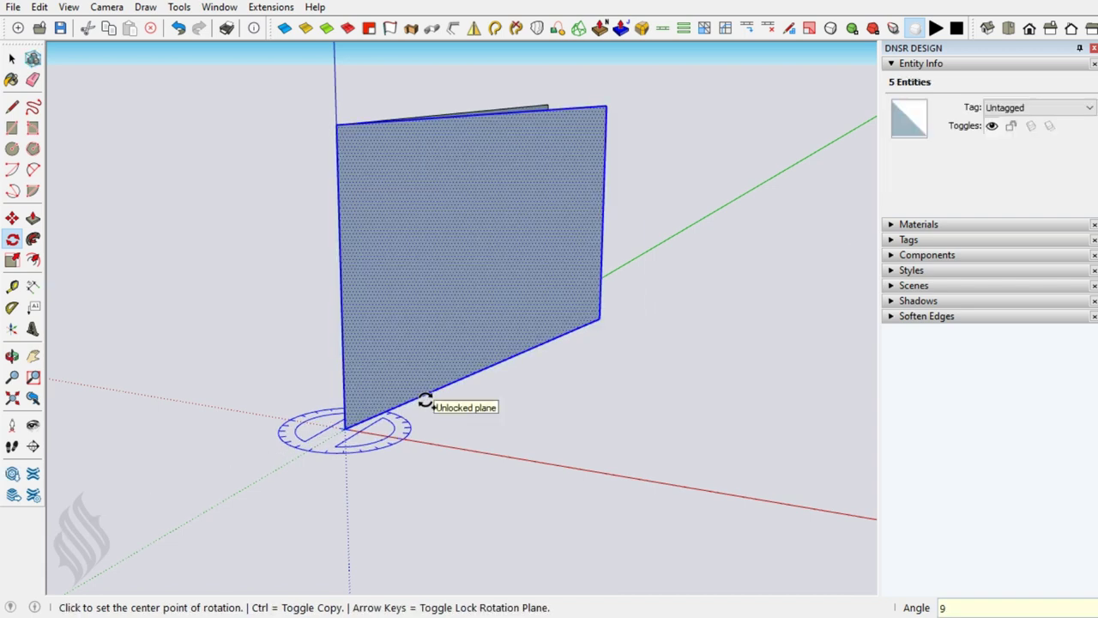
pyautogui.write('4')
pyautogui.press('Return')
pyautogui.press('space')
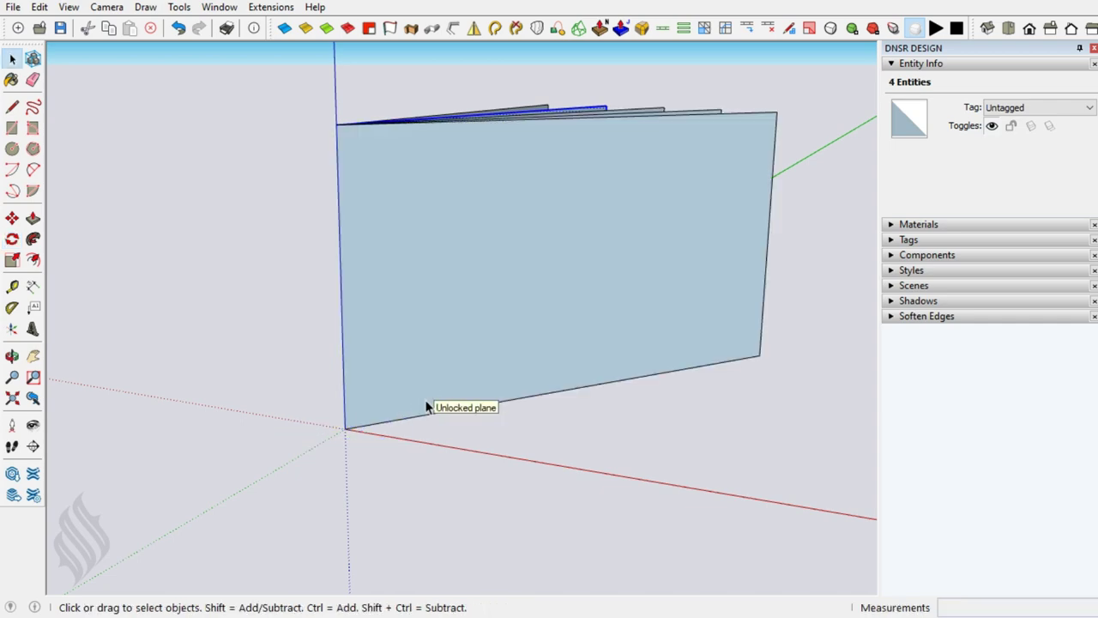
# - Group the fan of faces and unhide the wheel rim with Edit > Unhide > Last
pyautogui.rightClick(429, 307)
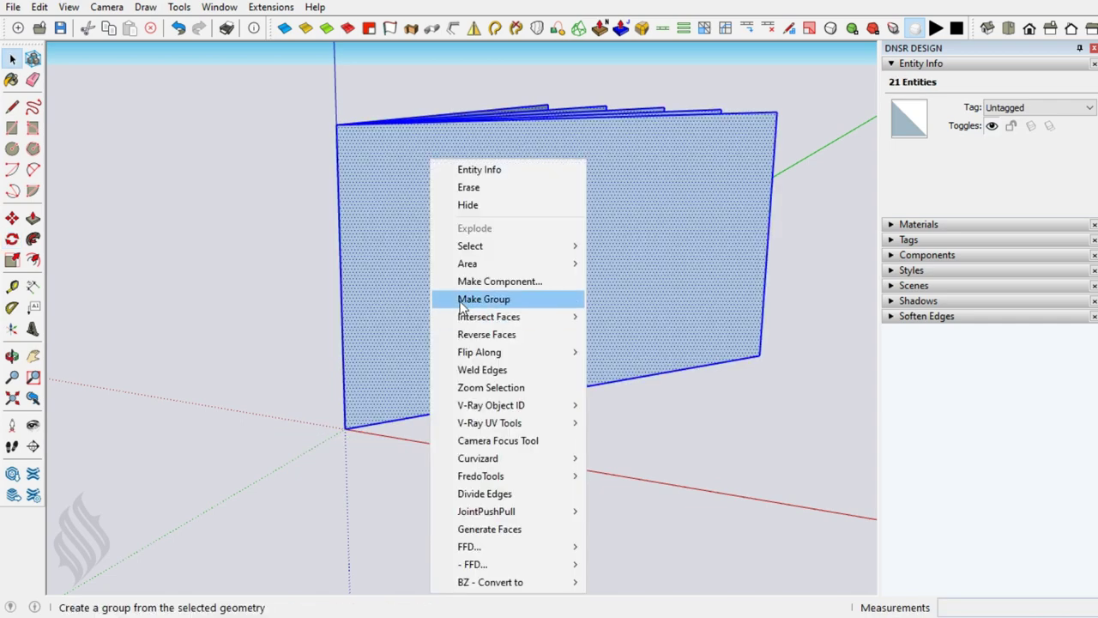
pyautogui.click(463, 296)
pyautogui.click(40, 7)
pyautogui.moveTo(69, 255)
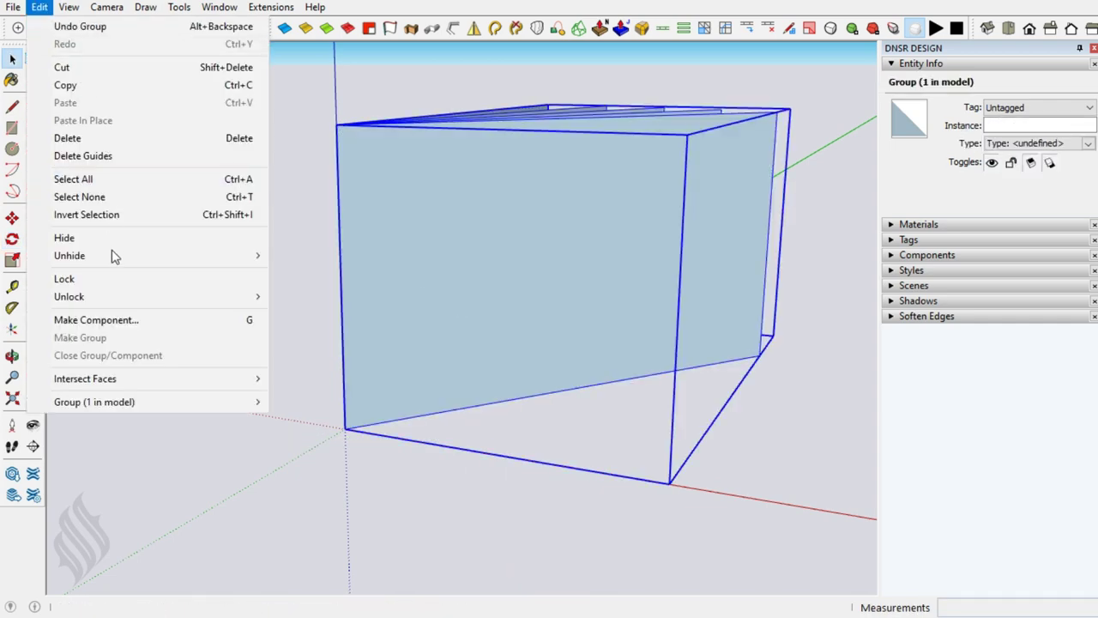
pyautogui.click(294, 273)
# - In Front parallel view, move the fan group down the blue axis below the rim, then enter the rim group
pyautogui.press('f')
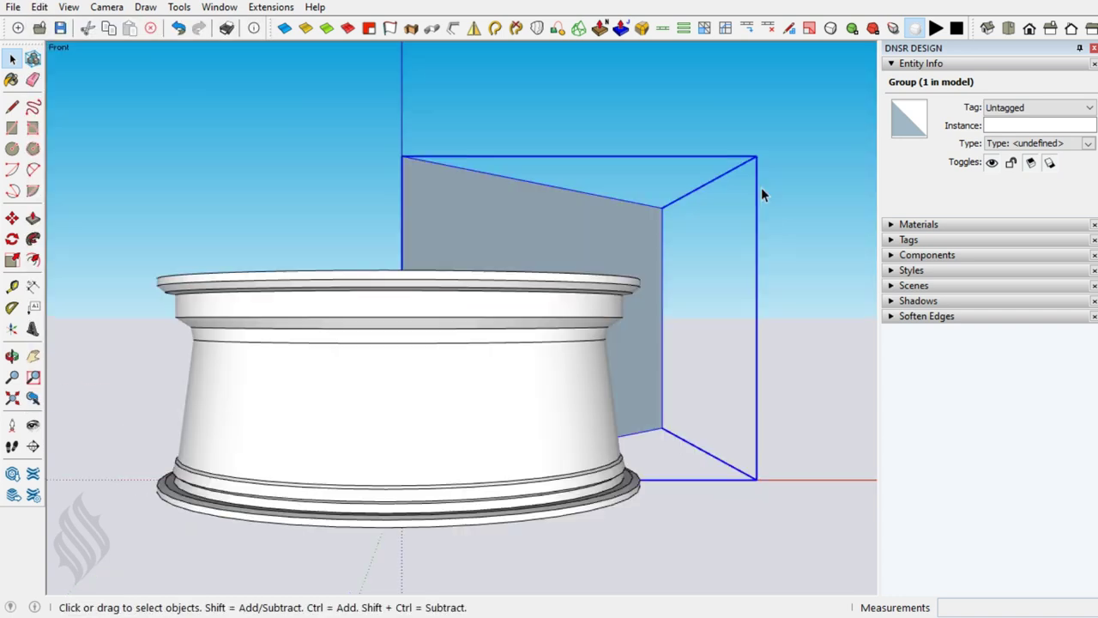
pyautogui.press('v')
pyautogui.press('m')
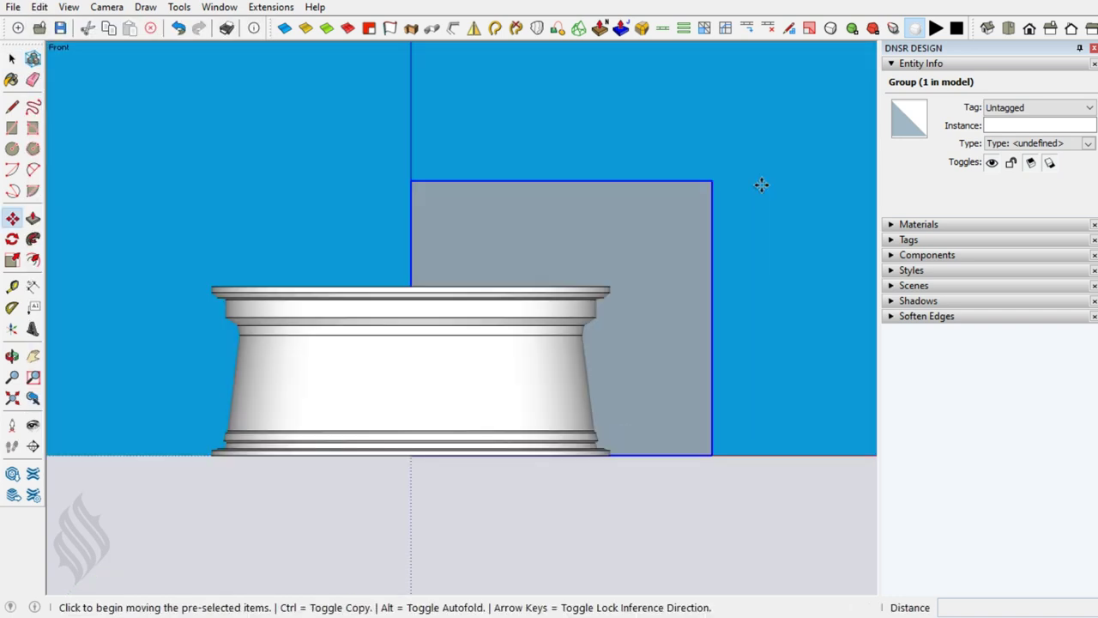
pyautogui.click(761, 204)
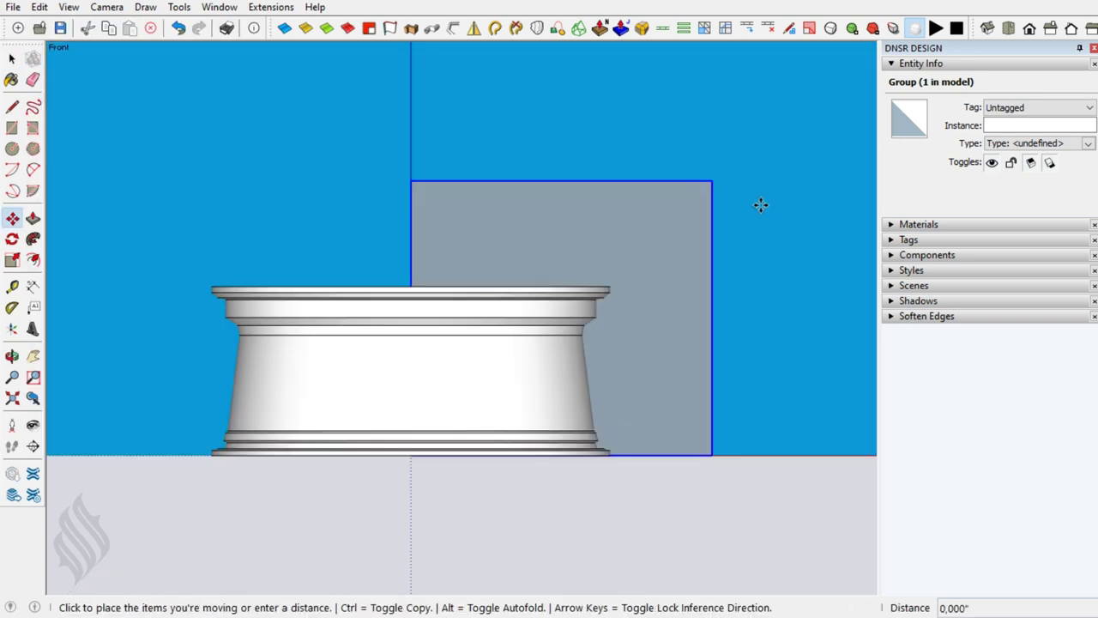
pyautogui.click(764, 247)
pyautogui.press('space')
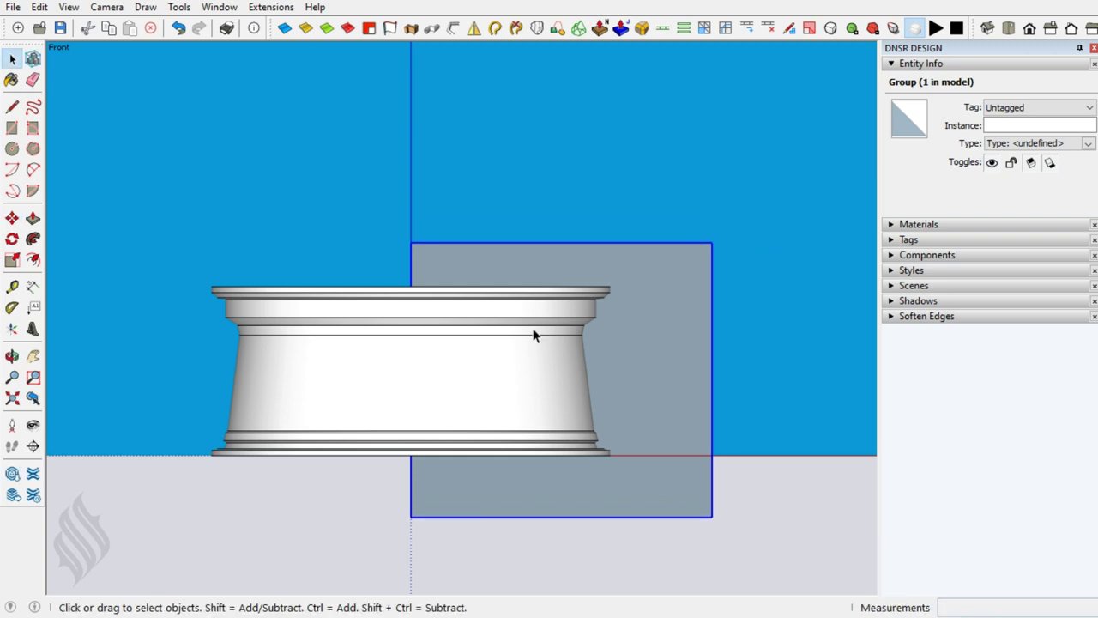
pyautogui.doubleClick(417, 352)
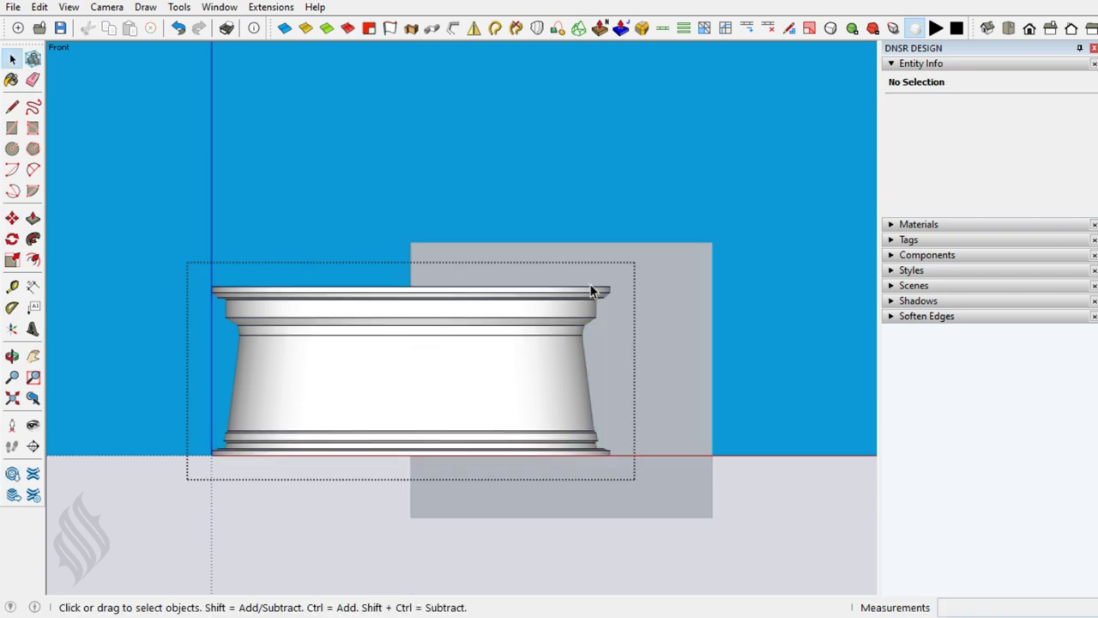
# - From the top view, intersect all rim geometry with the fan of faces
pyautogui.press('F2')
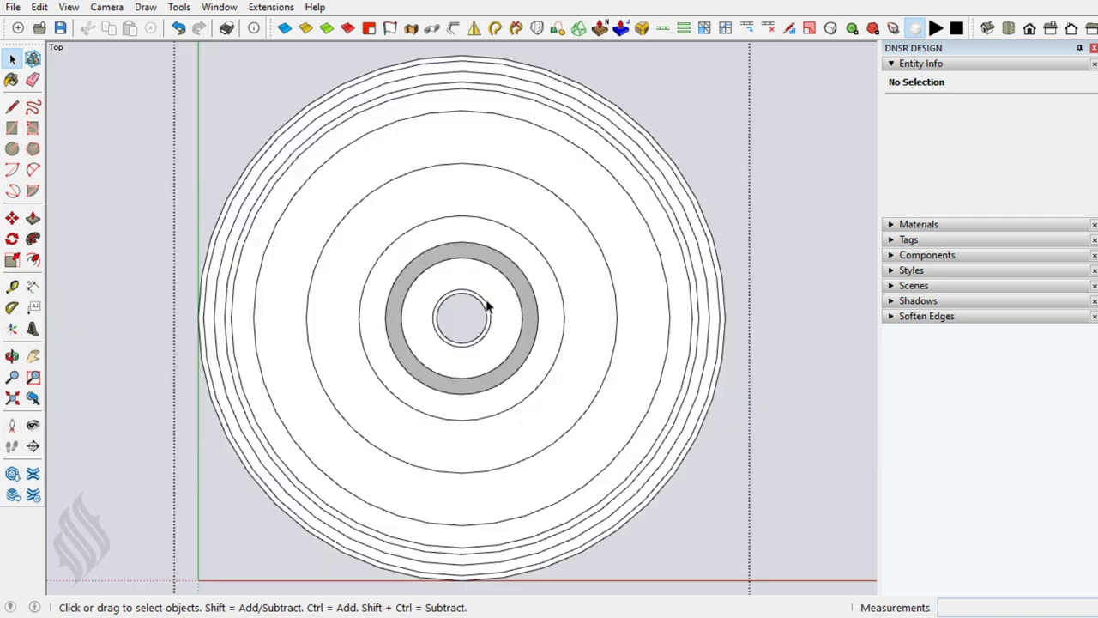
pyautogui.hotkey('ctrl', 'a')
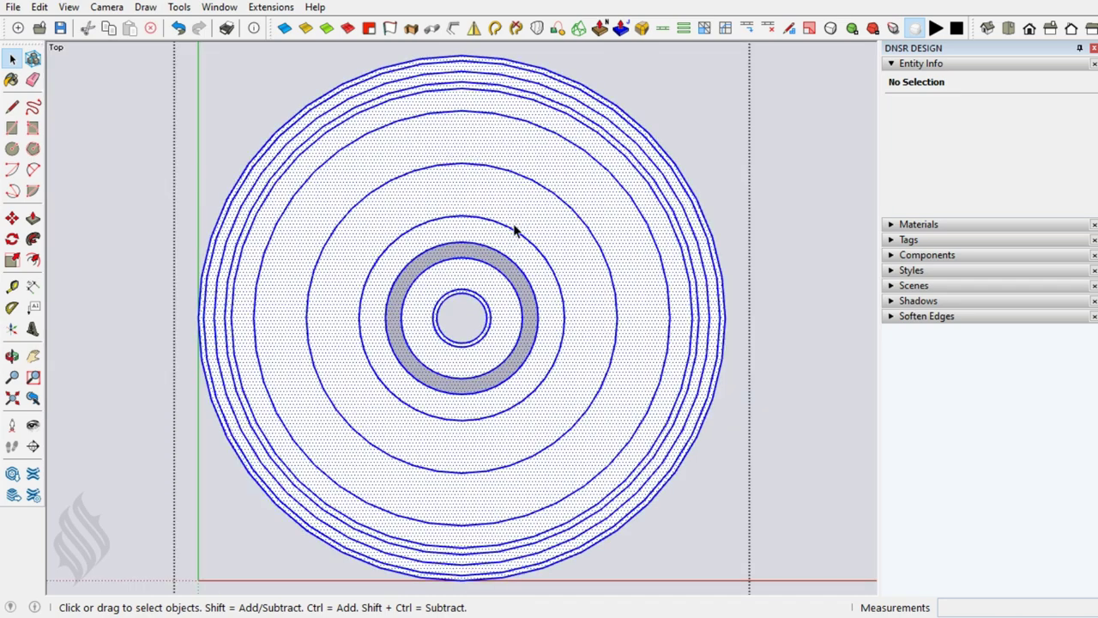
pyautogui.rightClick(524, 202)
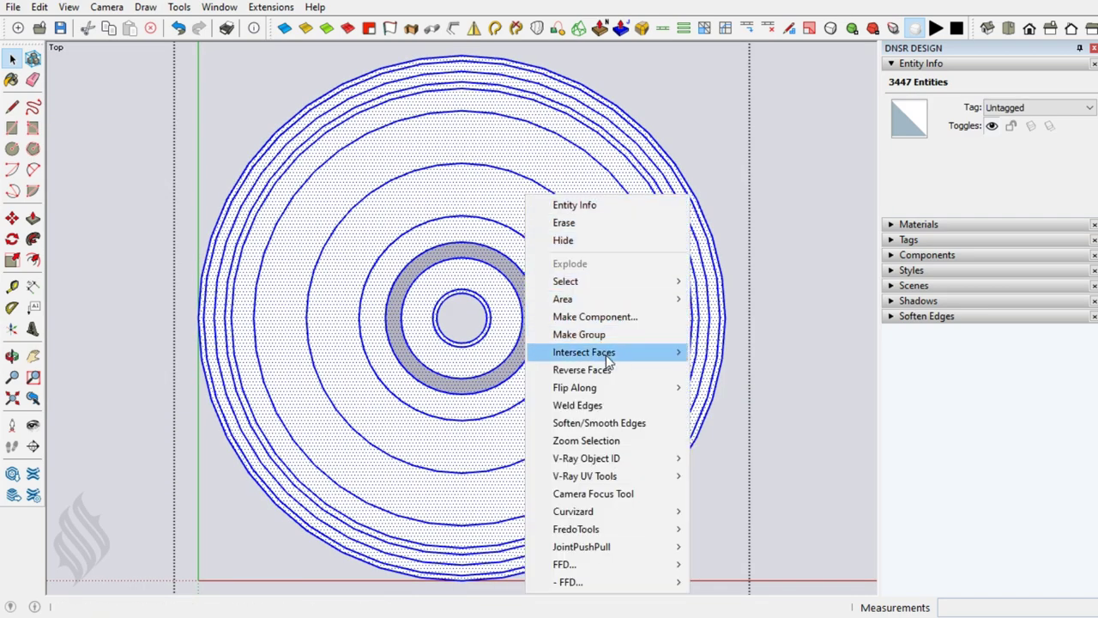
pyautogui.moveTo(584, 352)
pyautogui.click(735, 351)
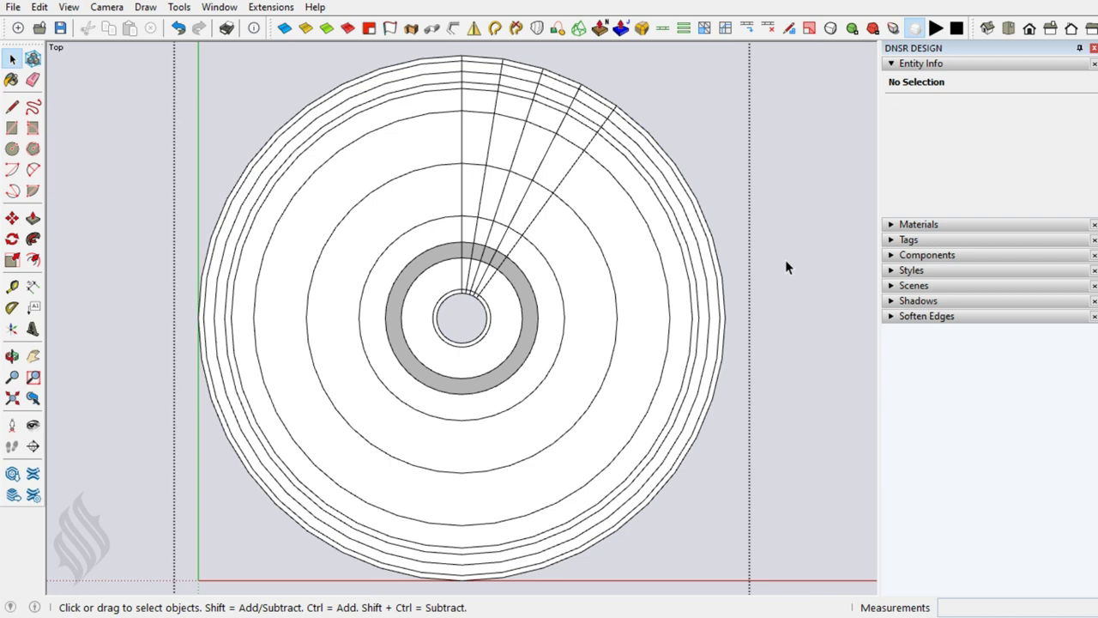
# - Show hidden geometry and select the spoke wedge faces between the cut lines
pyautogui.hotkey('alt', 'h')
pyautogui.hotkey('alt', 'h')
pyautogui.click(471, 173)
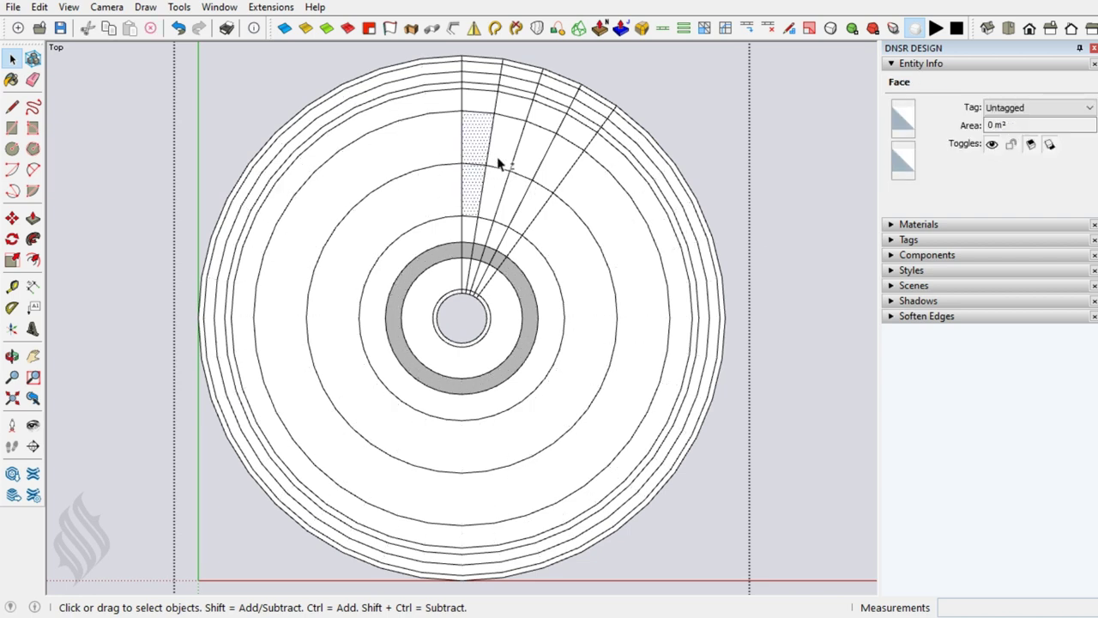
pyautogui.keyDown('shift'); pyautogui.click(498, 150); pyautogui.keyUp('shift')
pyautogui.keyDown('shift'); pyautogui.click(498, 186); pyautogui.keyUp('shift')
pyautogui.keyDown('shift'); pyautogui.click(525, 164); pyautogui.keyUp('shift')
pyautogui.keyDown('shift'); pyautogui.click(509, 192); pyautogui.keyUp('shift')
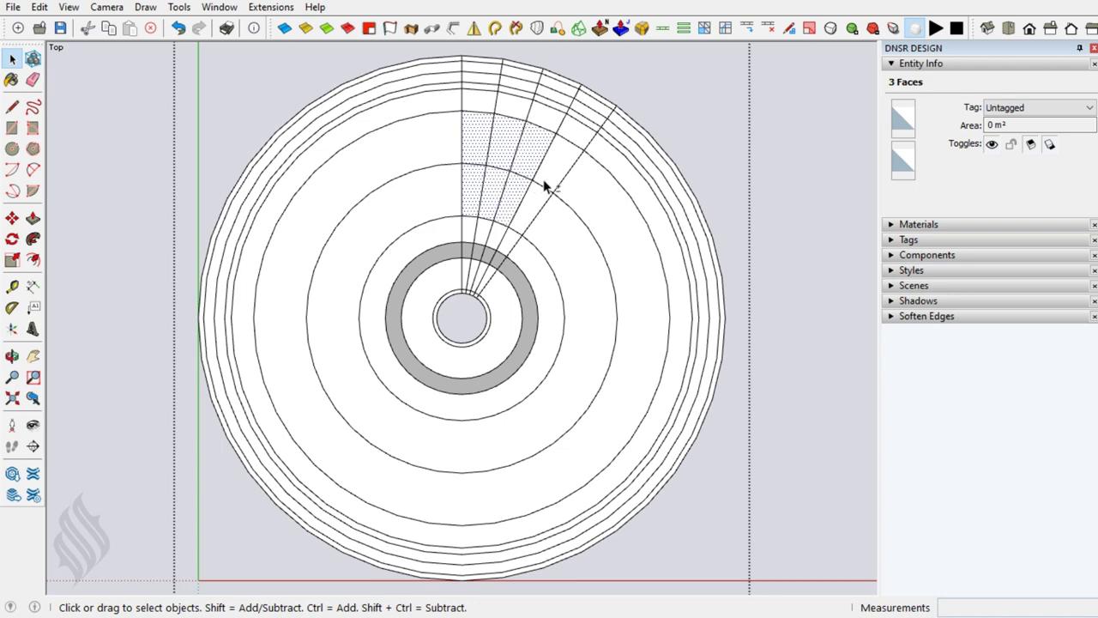
pyautogui.keyDown('shift'); pyautogui.click(549, 179); pyautogui.keyUp('shift')
# - Keep only the wedge faces selected, copy them, then select the whole model
pyautogui.click(663, 28)
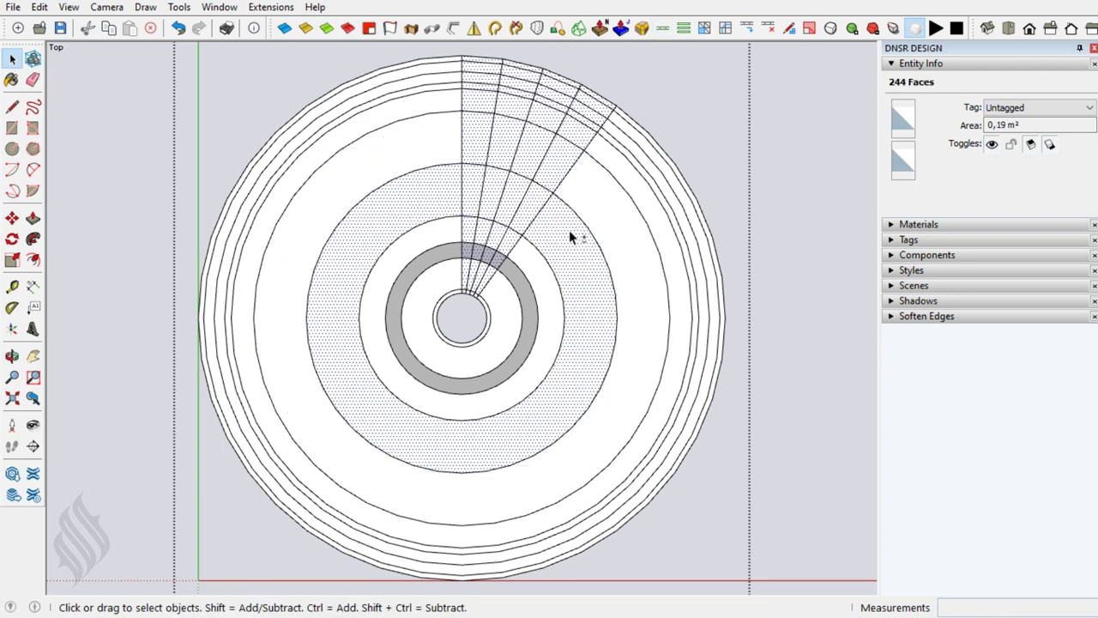
pyautogui.hotkey('ctrl', 'z')
pyautogui.hotkey('ctrl', 't')
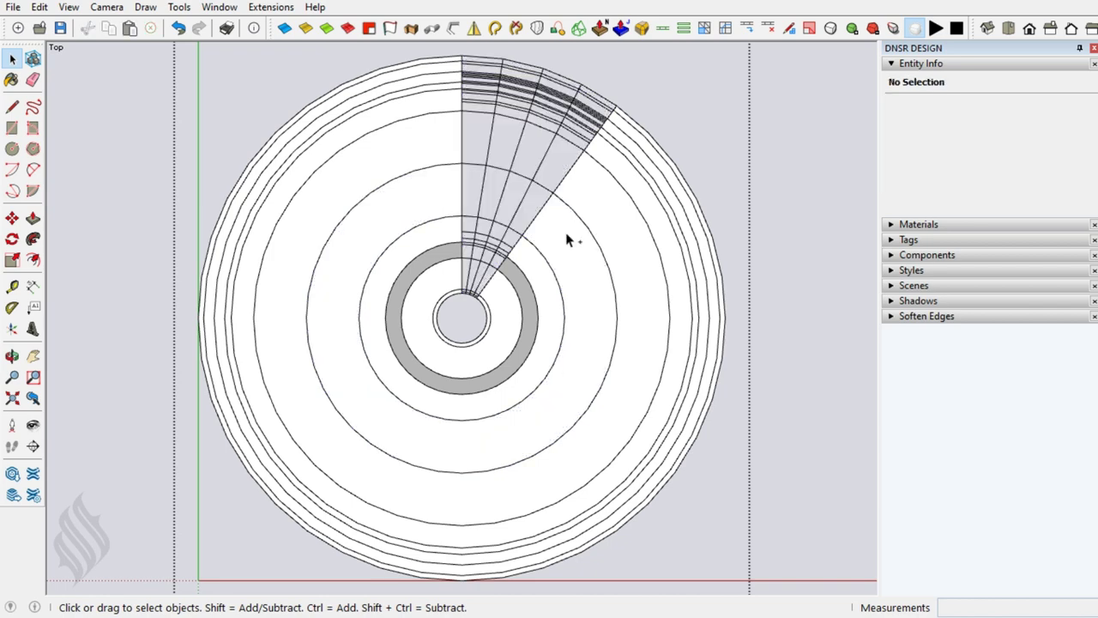
pyautogui.hotkey('ctrl', 'a')
# - Erase the whole wheel model and Paste In Place the copied wedge
pyautogui.click(150, 28)
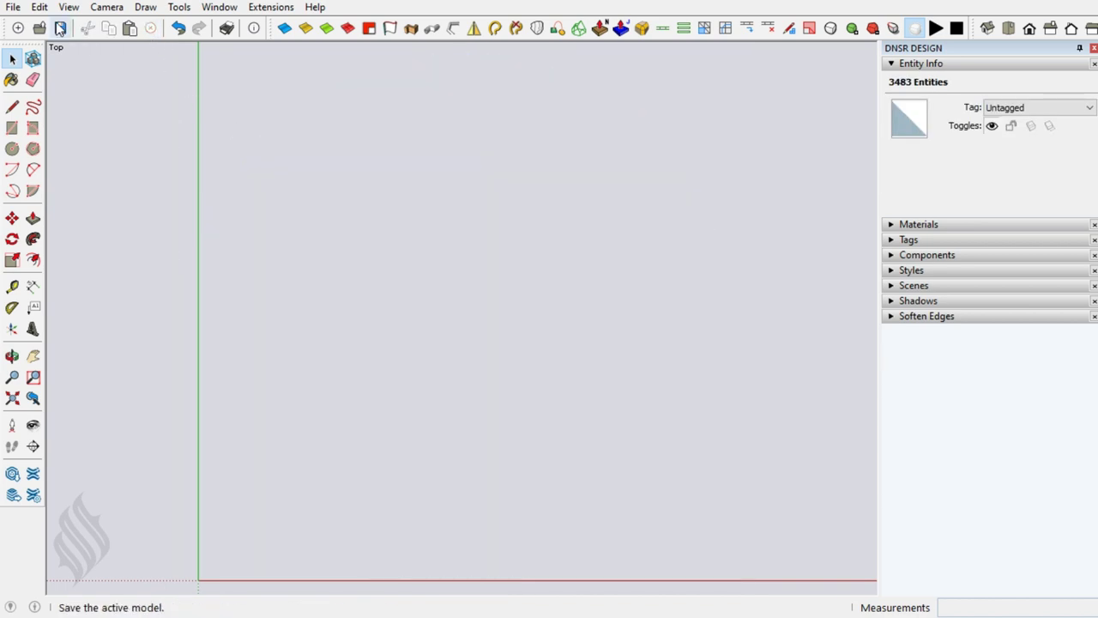
pyautogui.click(40, 7)
pyautogui.click(92, 120)
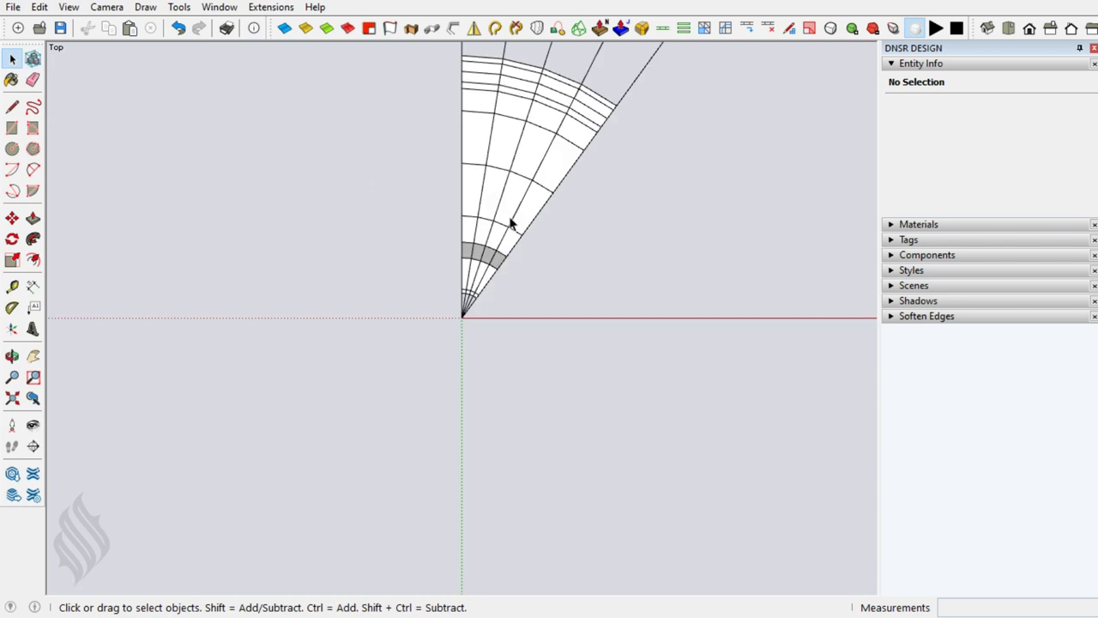
# - Erase the stray radial line and open the wedge group, zoomed to fill the view
pyautogui.press('e')
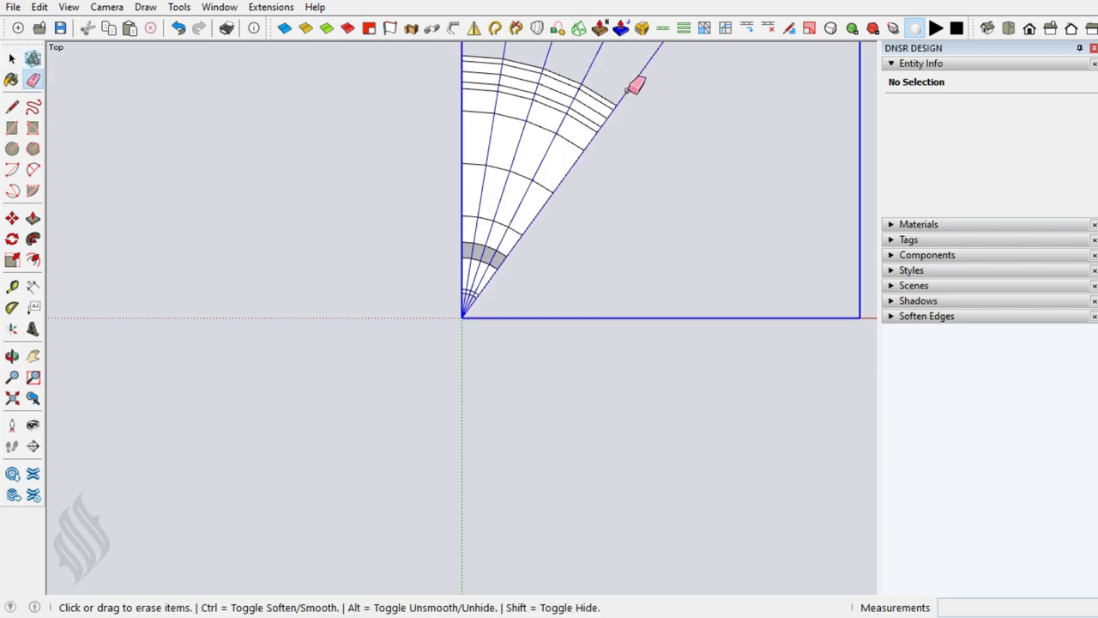
pyautogui.click(627, 90)
pyautogui.press('space')
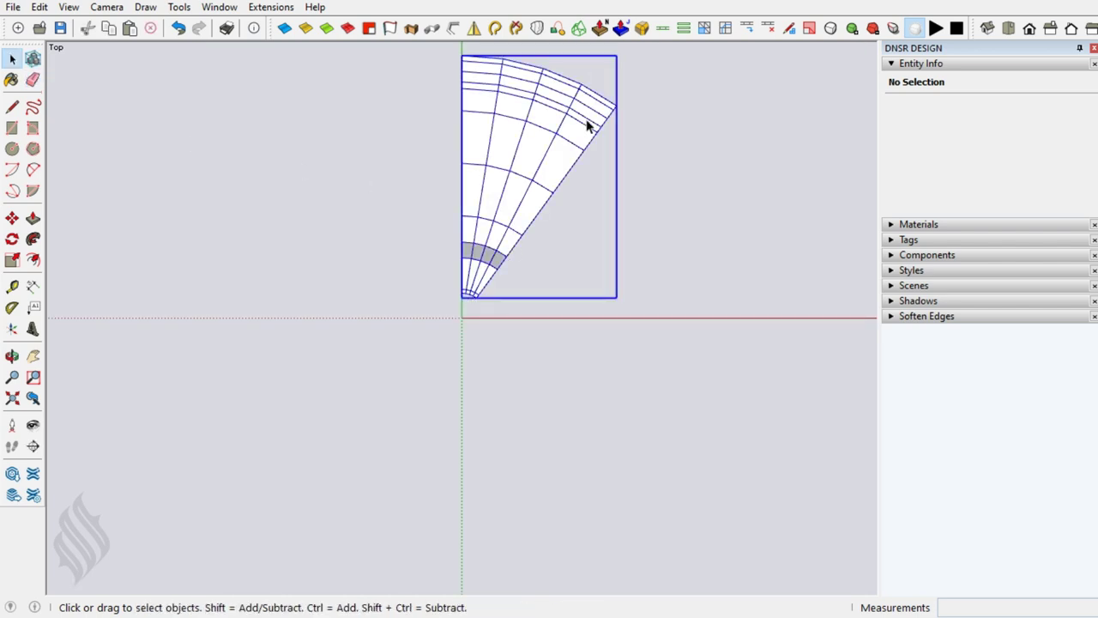
pyautogui.doubleClick(588, 125)
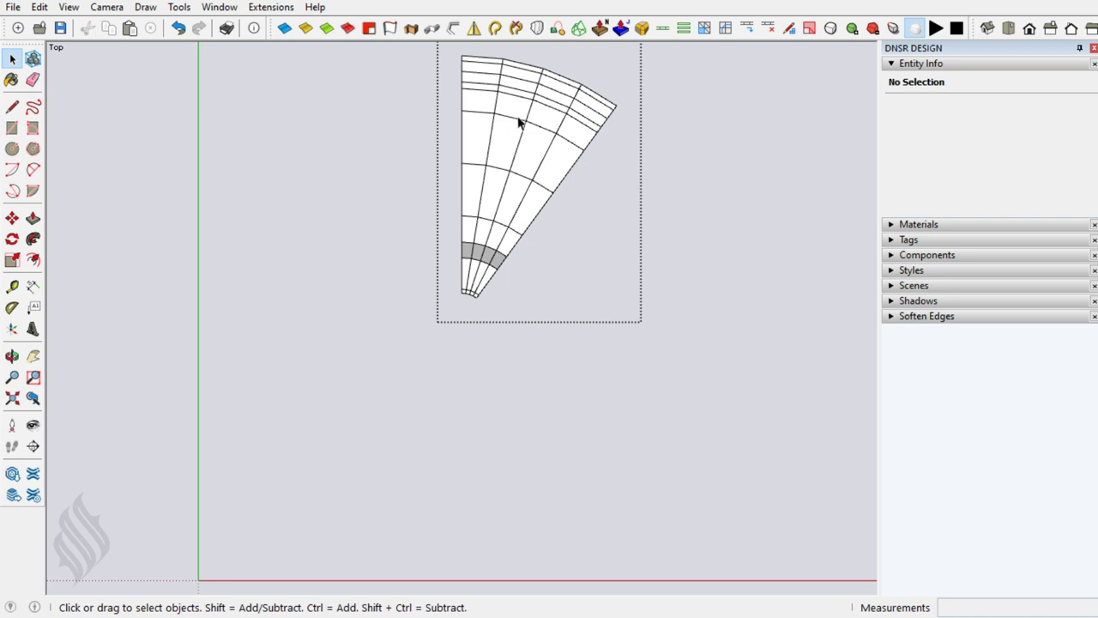
pyautogui.hotkey('shift', 'z')
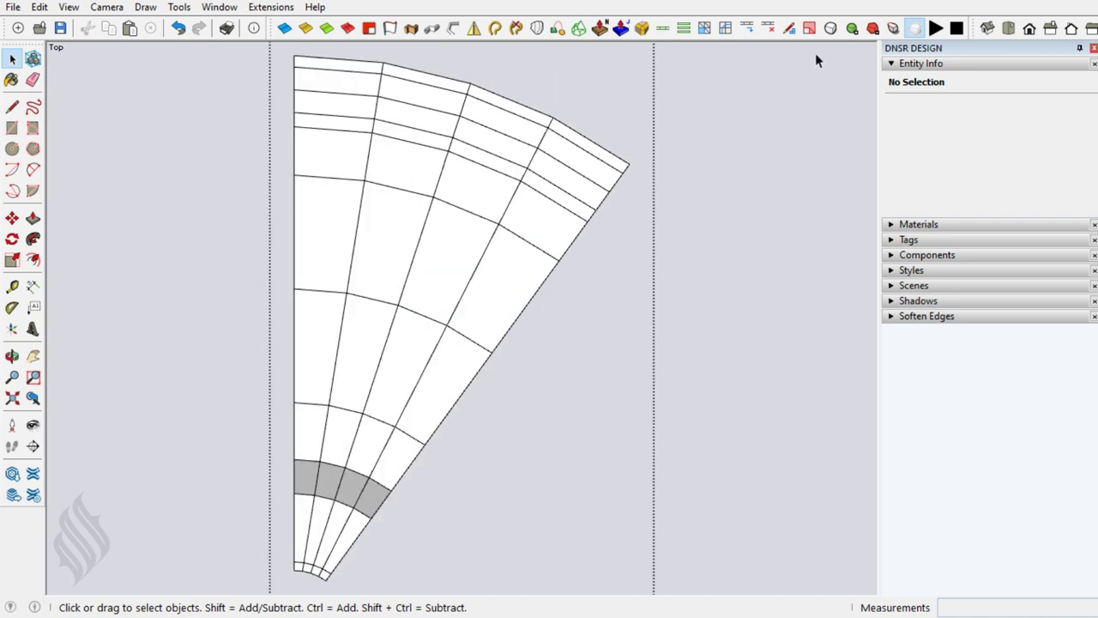
# - Colour faces by tris/quads/n-gons and erase the wedge's middle edges, leaving a thin arm
pyautogui.click(809, 29)
pyautogui.press('e')
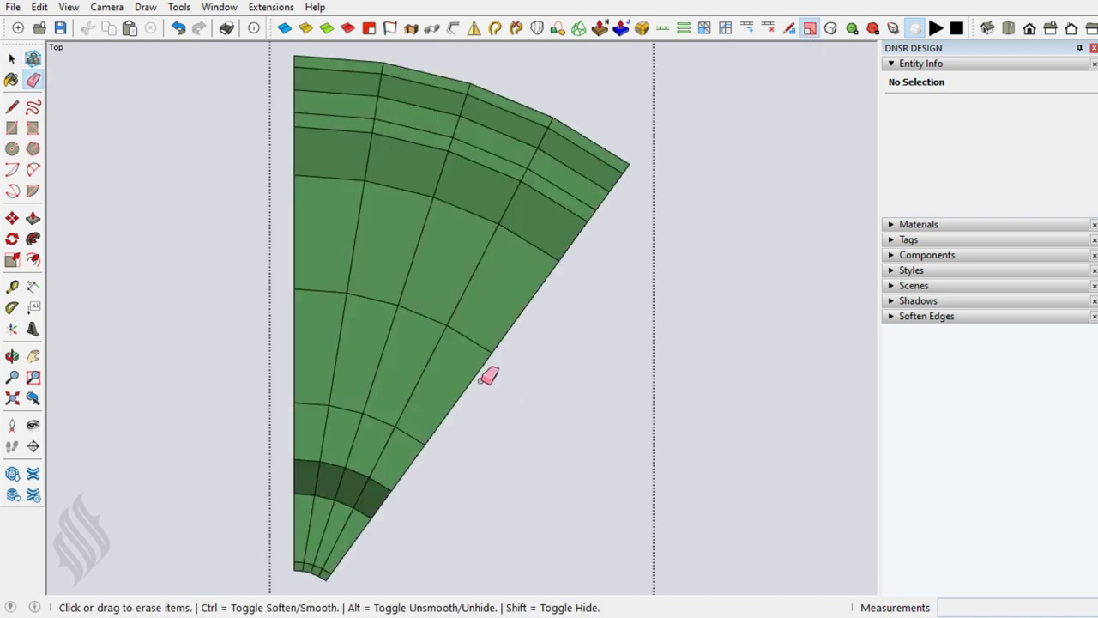
pyautogui.moveTo(493, 353)
pyautogui.mouseDown()
pyautogui.moveTo(403, 304)
pyautogui.moveTo(452, 321)
pyautogui.mouseUp()
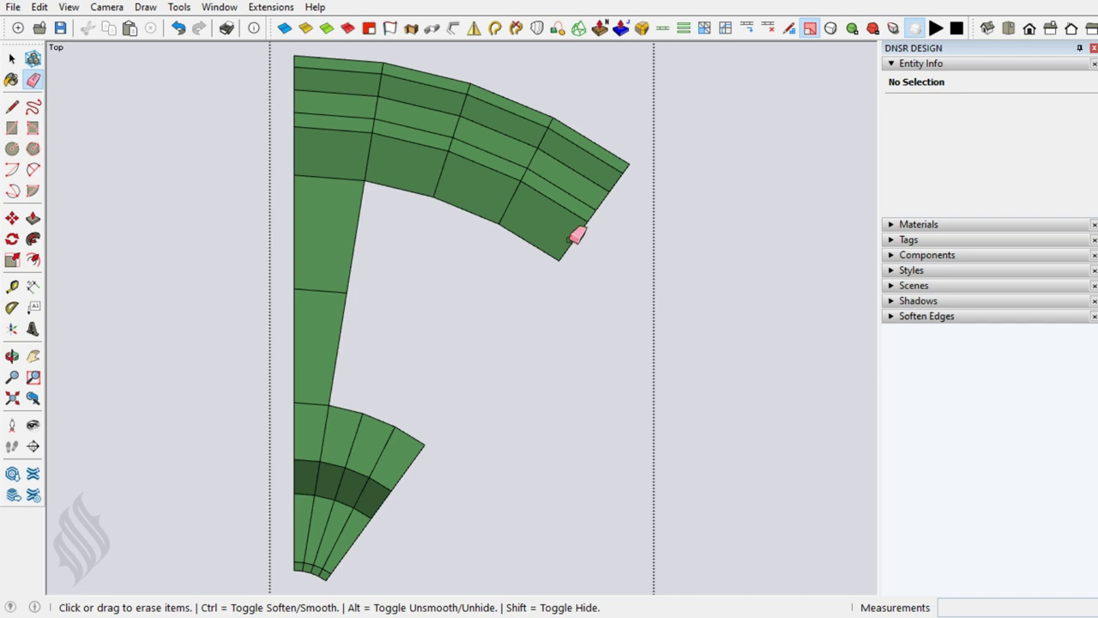
pyautogui.moveTo(562, 260); pyautogui.dragTo(571, 260)
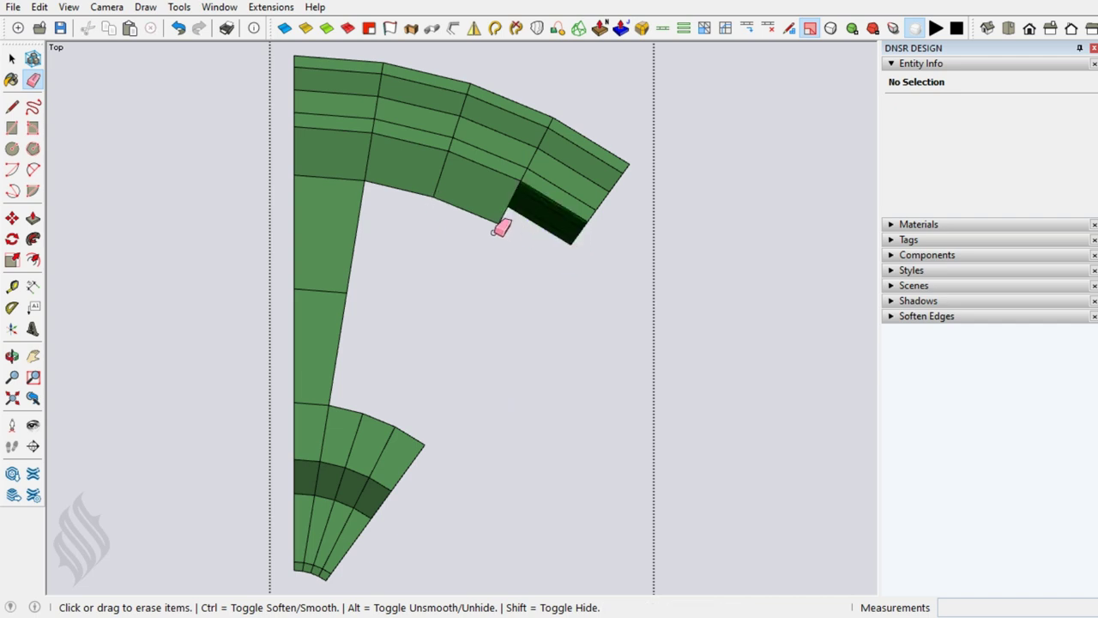
pyautogui.moveTo(495, 225)
pyautogui.mouseDown()
pyautogui.moveTo(448, 211)
pyautogui.moveTo(440, 190)
pyautogui.mouseUp()
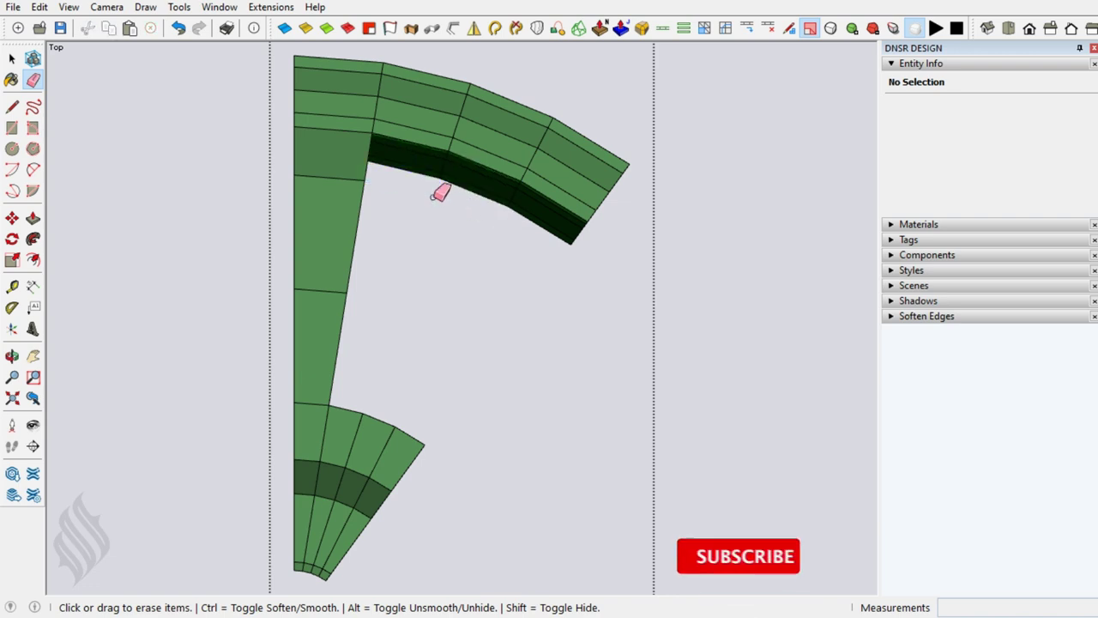
pyautogui.press('space')
pyautogui.scroll(2, 372, 464)
# - Draw a 0.4-long line from the hub segment's edge
pyautogui.scroll(2, 382, 412)
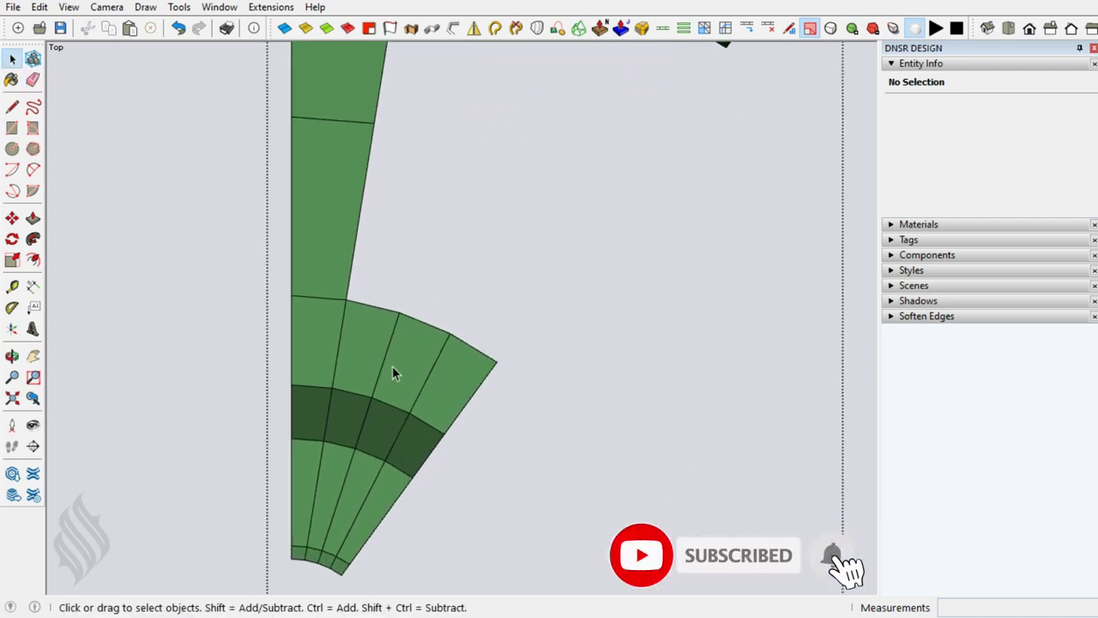
pyautogui.scroll(2, 392, 373)
pyautogui.press('l')
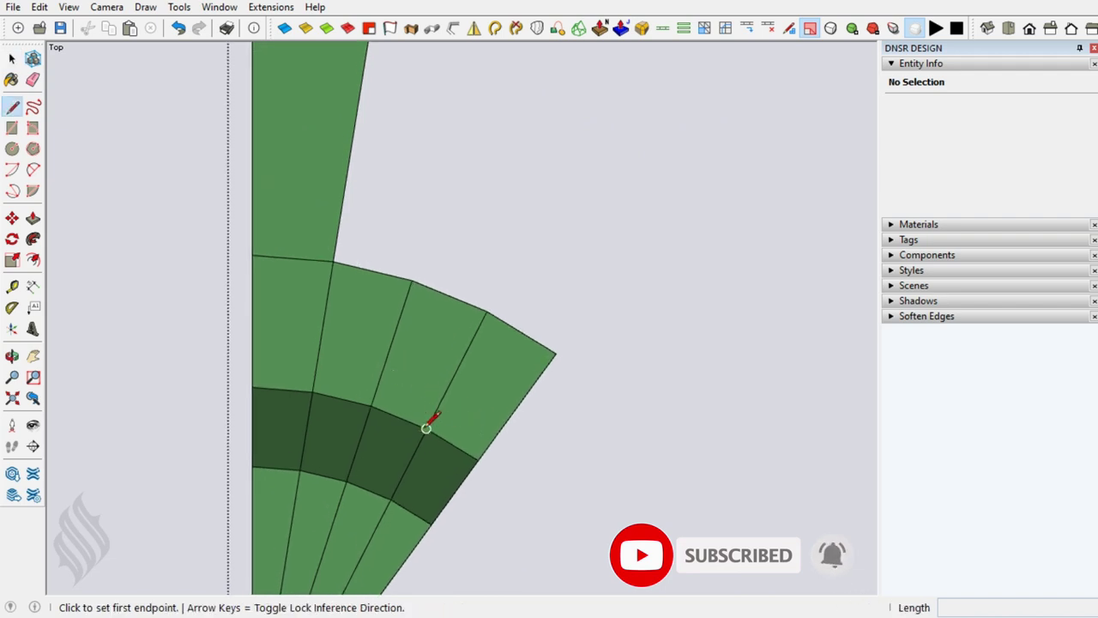
pyautogui.click(427, 428)
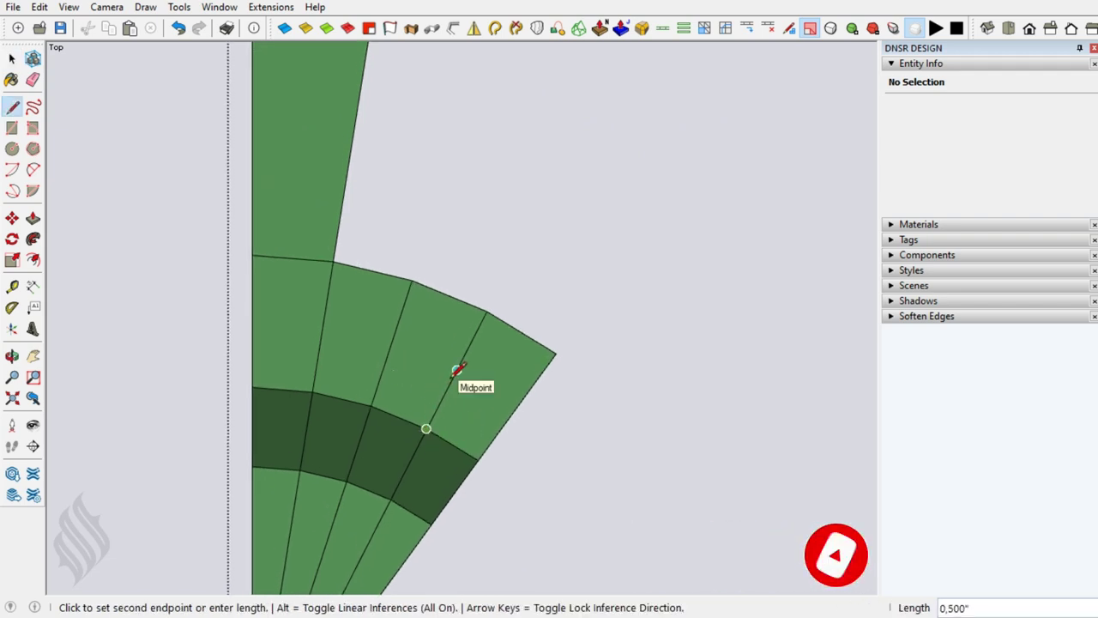
pyautogui.write('.4')
pyautogui.press('Return')
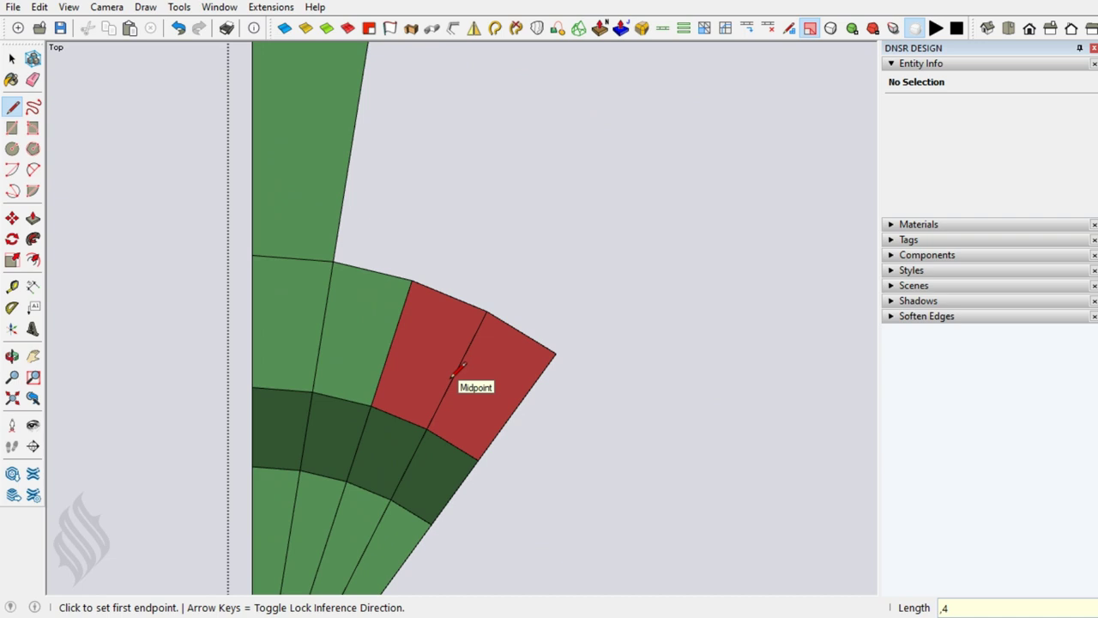
# - Draw two lines from the edge midpoint to split the face and form a triangle beside the arm
pyautogui.click(450, 380)
pyautogui.click(508, 417)
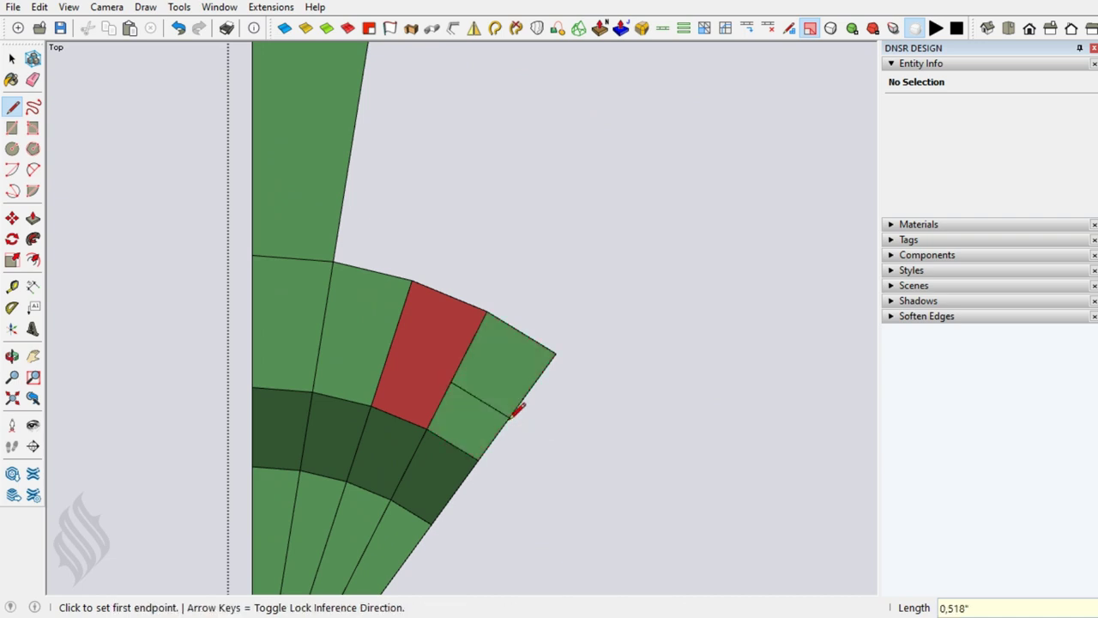
pyautogui.press('space')
pyautogui.press('l')
pyautogui.click(451, 382)
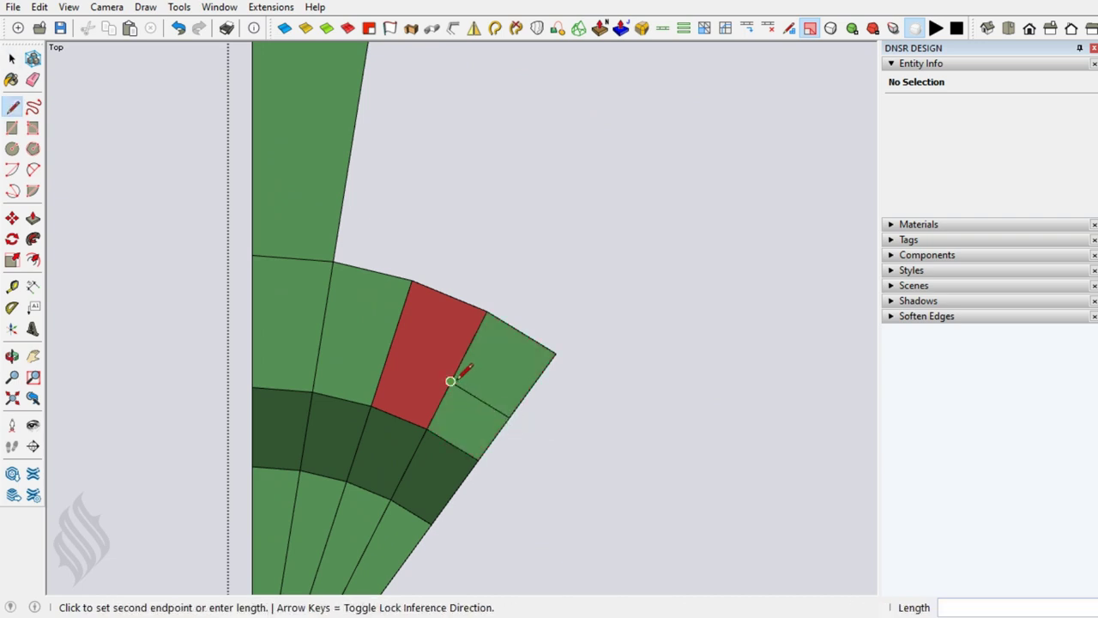
pyautogui.click(413, 281)
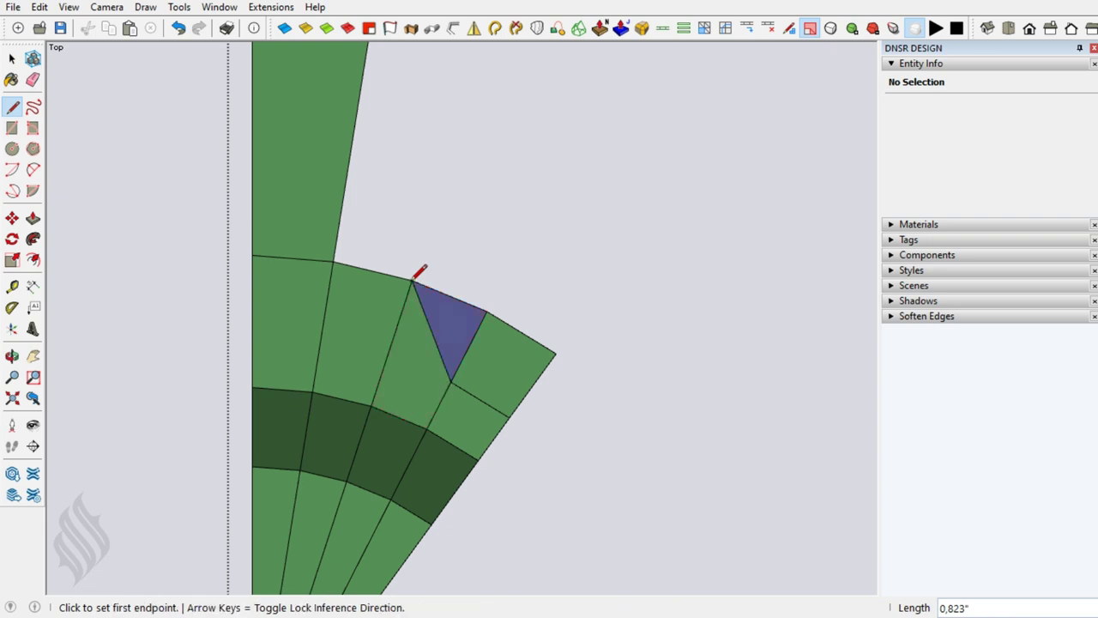
pyautogui.press('space')
pyautogui.moveTo(453, 394)
pyautogui.mouseDown(button='middle')
pyautogui.moveTo(385, 286)
pyautogui.moveTo(468, 281)
pyautogui.mouseUp(button='middle')
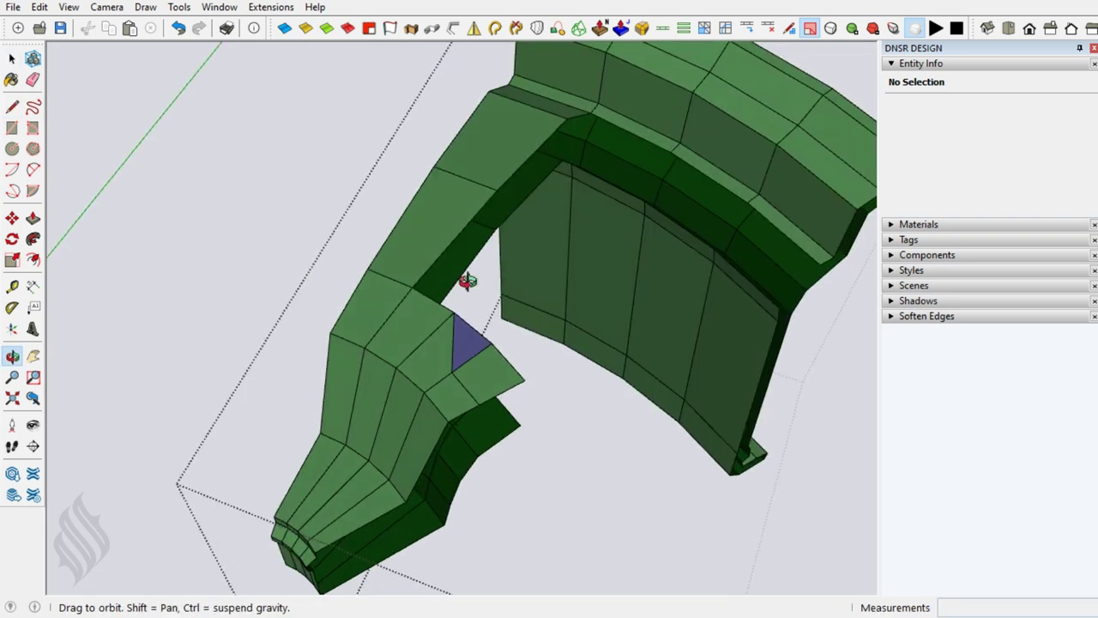
# - Erase the small triangle and the arm faces between the hub and band parts
pyautogui.moveTo(472, 401); pyautogui.dragTo(510, 344, button='middle')
pyautogui.press('e')
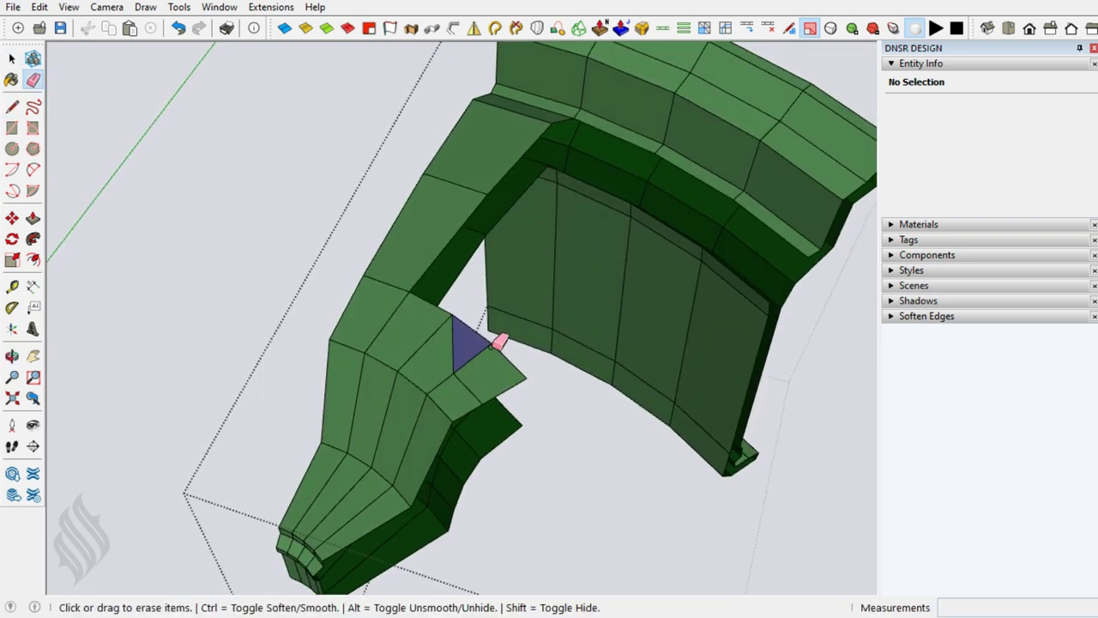
pyautogui.moveTo(494, 345); pyautogui.dragTo(523, 384)
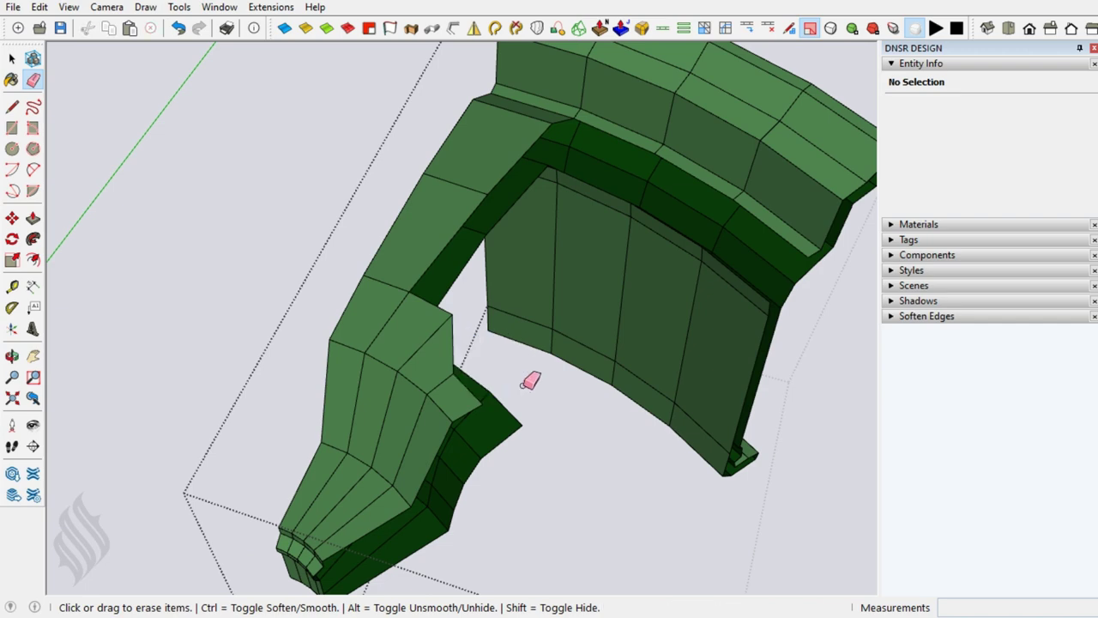
pyautogui.moveTo(496, 305); pyautogui.dragTo(496, 305, button='middle')
pyautogui.moveTo(645, 152)
pyautogui.mouseDown(button='middle')
pyautogui.moveTo(579, 196)
pyautogui.moveTo(549, 238)
pyautogui.mouseUp(button='middle')
pyautogui.click(462, 270)
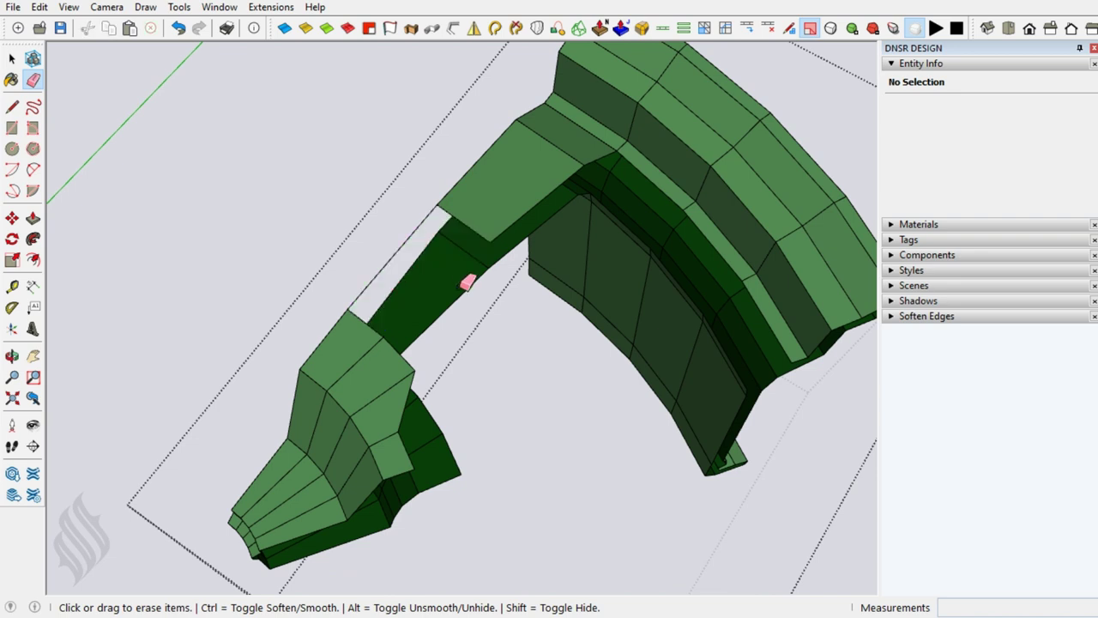
pyautogui.click(472, 287)
pyautogui.press('space')
# - Draw an edge from the arm's corner to close a new face, then erase its extra edge
pyautogui.press('l')
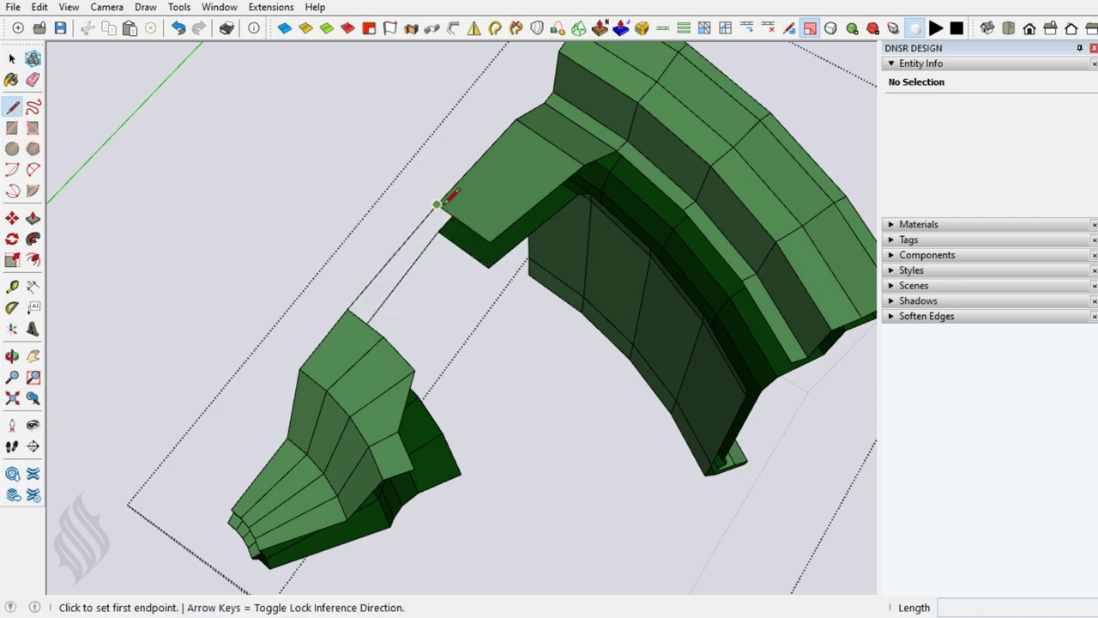
pyautogui.click(437, 205)
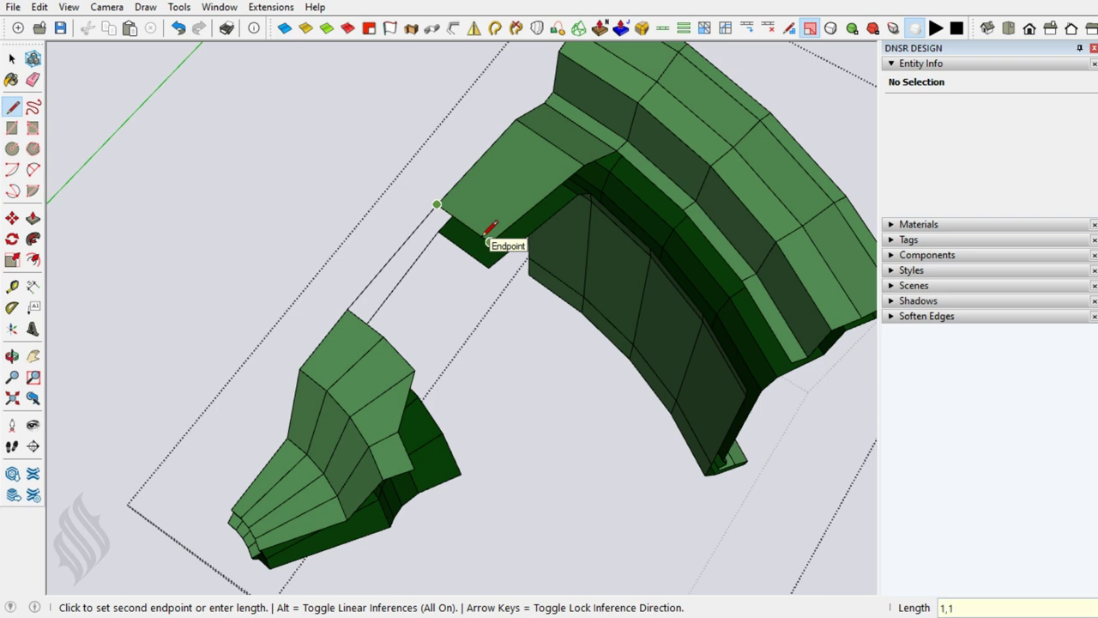
pyautogui.click(489, 244)
pyautogui.click(585, 163)
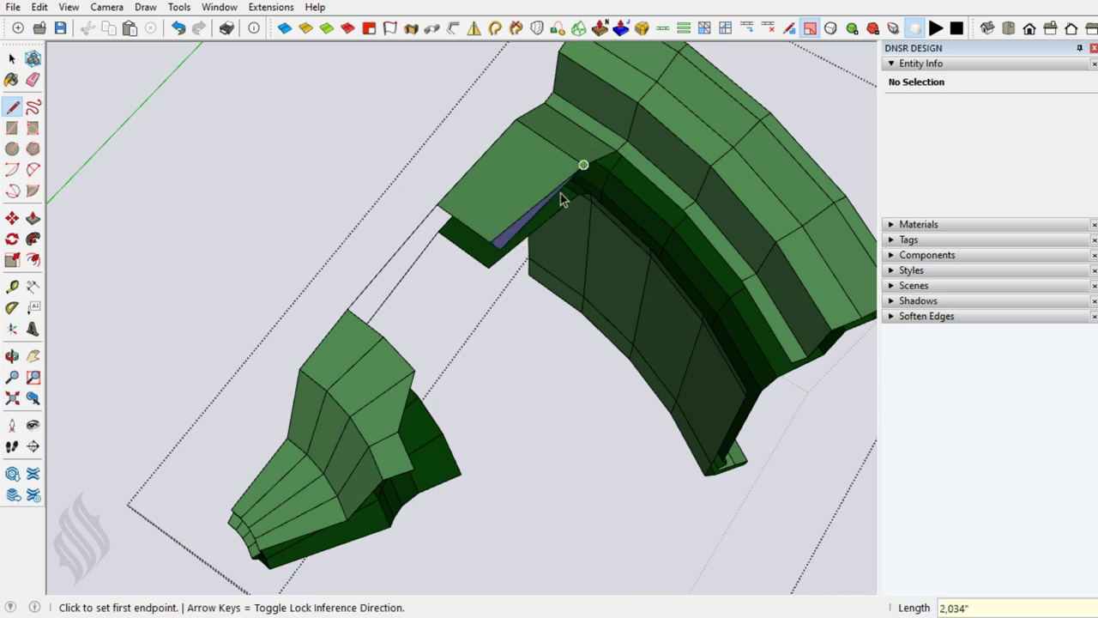
pyautogui.press('space')
pyautogui.press('e')
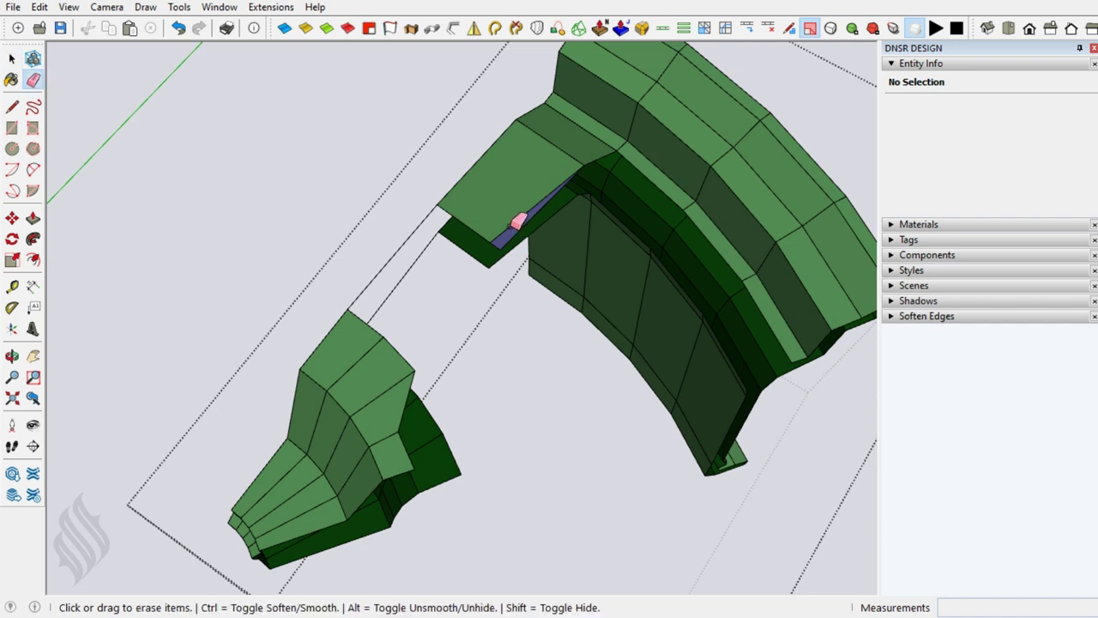
pyautogui.moveTo(518, 221); pyautogui.dragTo(520, 221)
pyautogui.press('space')
# - Draw lines from the top-edge midpoint to the lower corner and erase the stray diagonal
pyautogui.press('l')
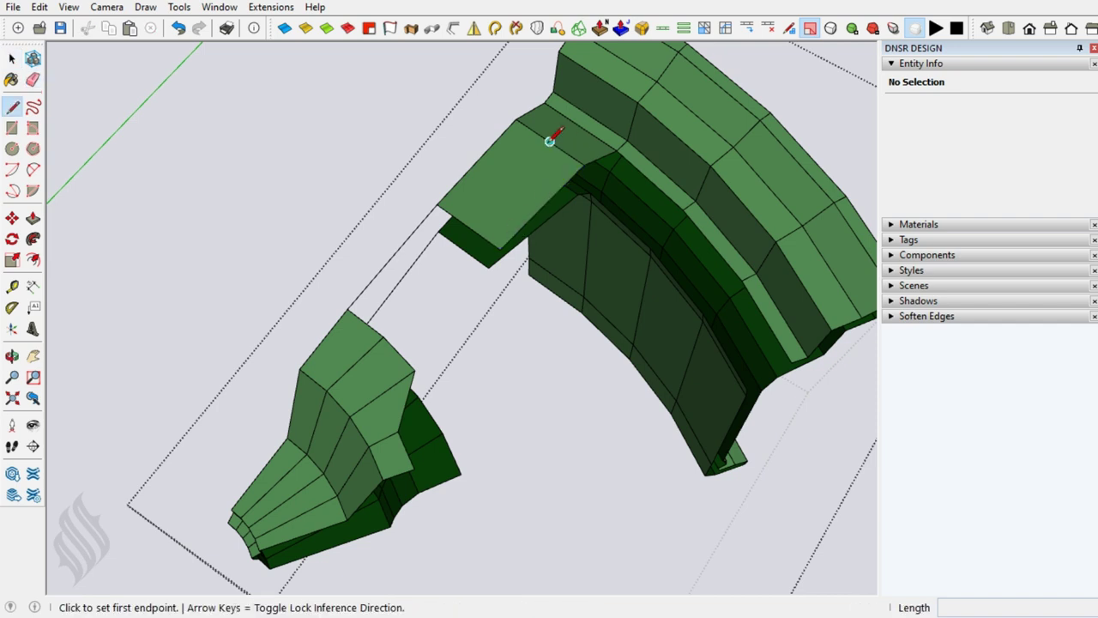
pyautogui.click(549, 141)
pyautogui.click(502, 246)
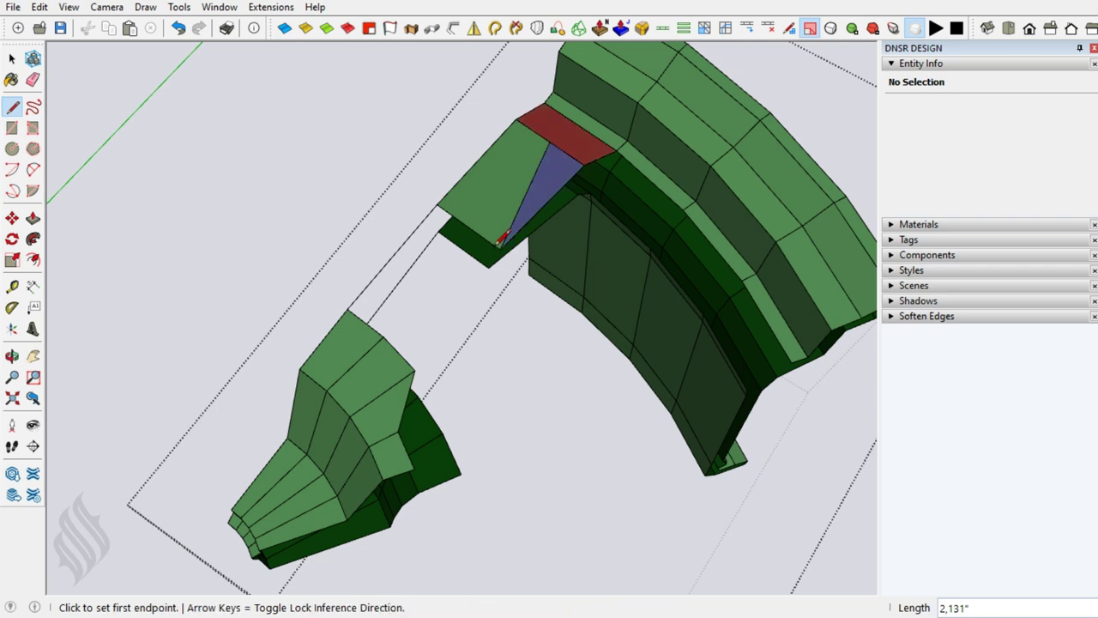
pyautogui.press('space')
pyautogui.press('l')
pyautogui.click(567, 152)
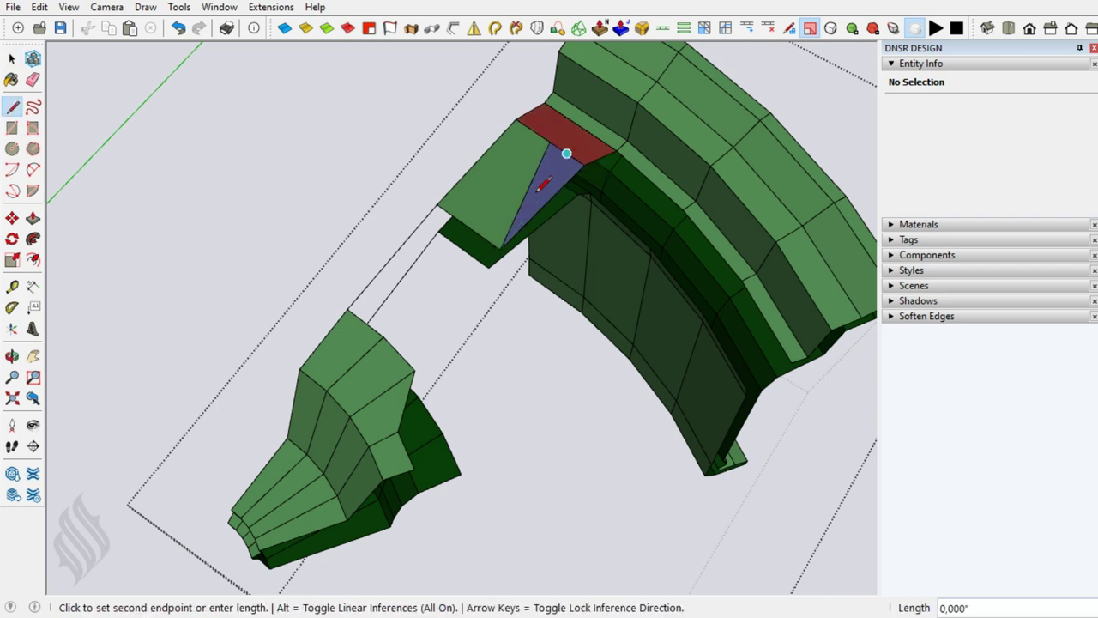
pyautogui.click(503, 245)
pyautogui.press('e')
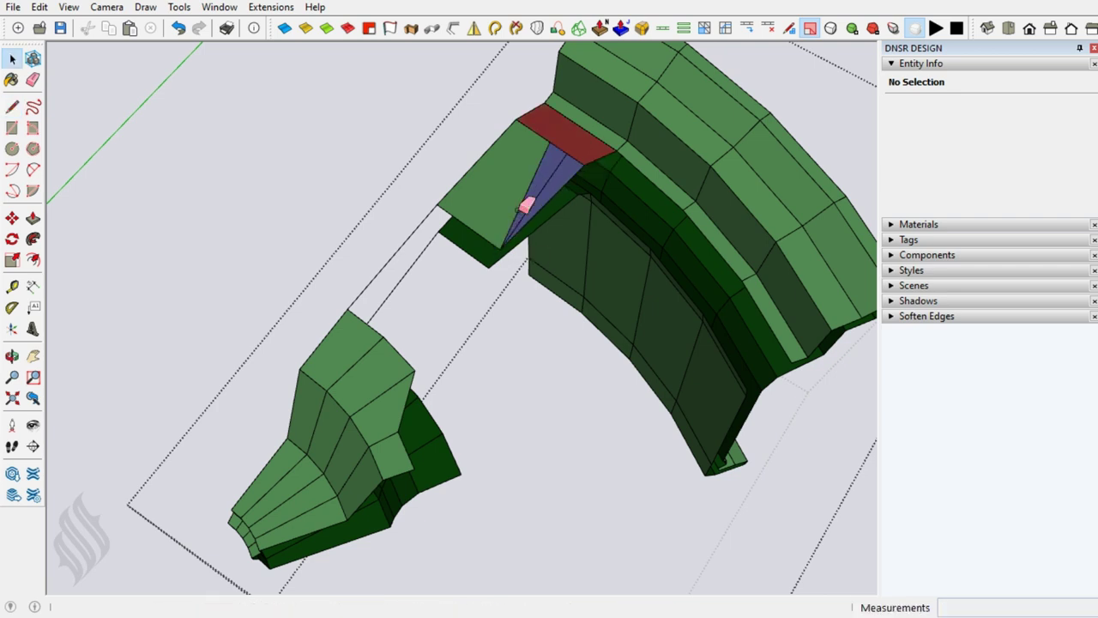
pyautogui.click(536, 214)
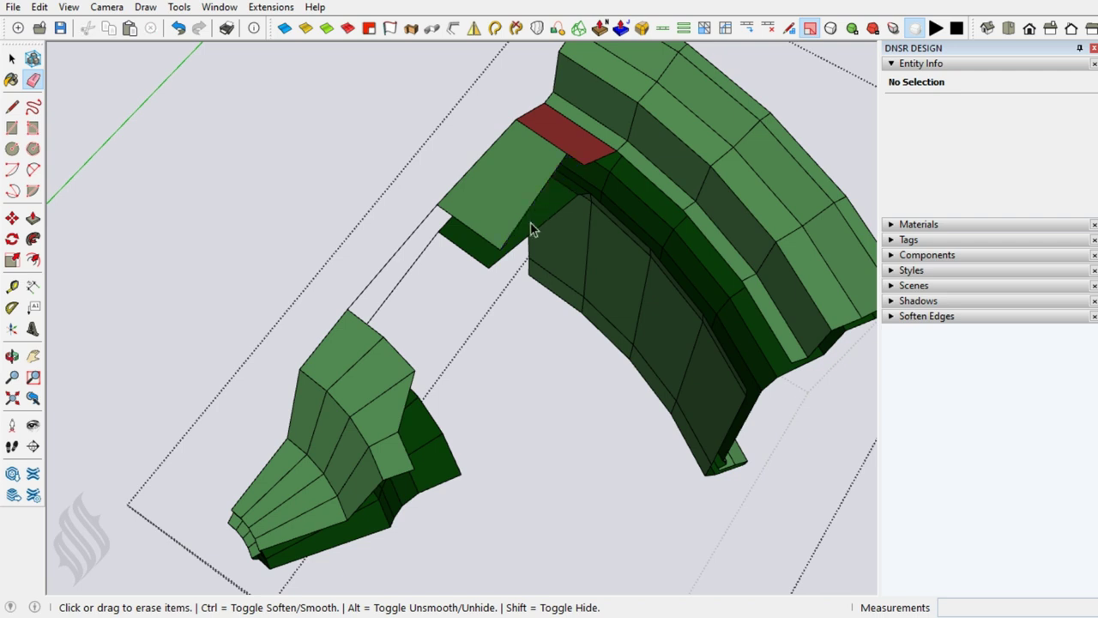
pyautogui.press('space')
# - Draw an edge from the flap's lower corner to the corner endpoint
pyautogui.press('l')
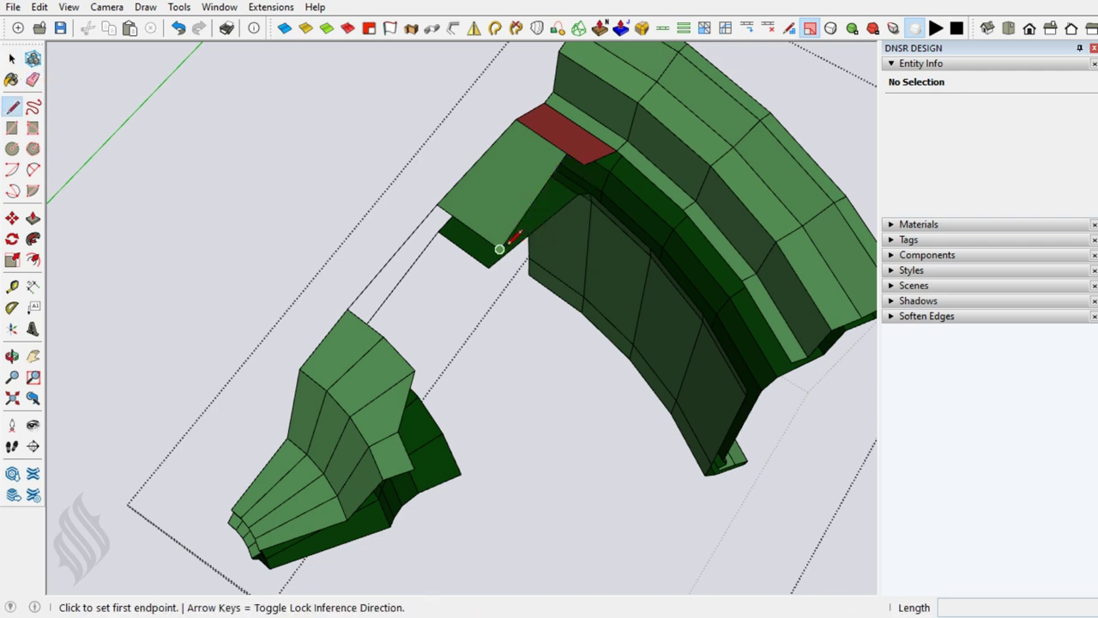
pyautogui.click(499, 249)
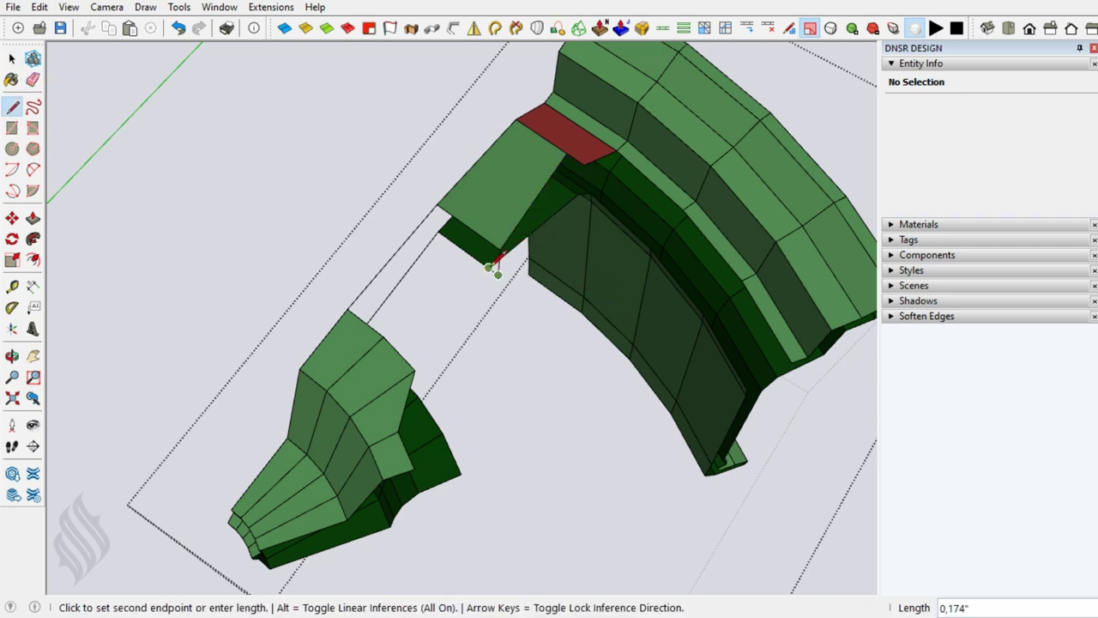
pyautogui.click(489, 268)
pyautogui.press('space')
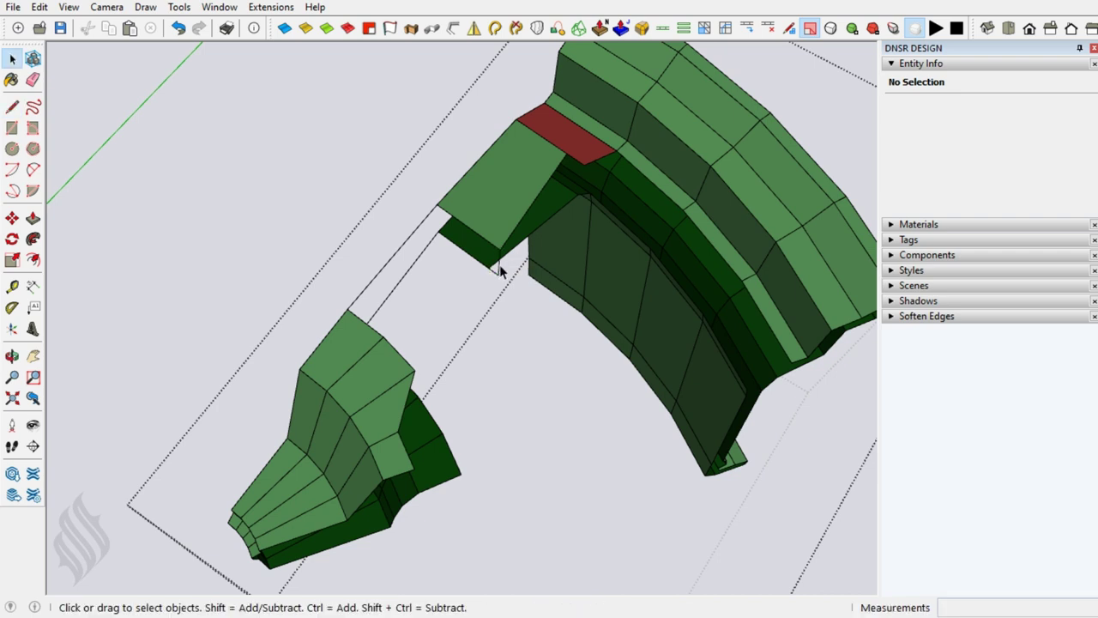
# - Split the red face with a short line and erase the extra edge with its dark-red face
pyautogui.press('l')
pyautogui.click(567, 153)
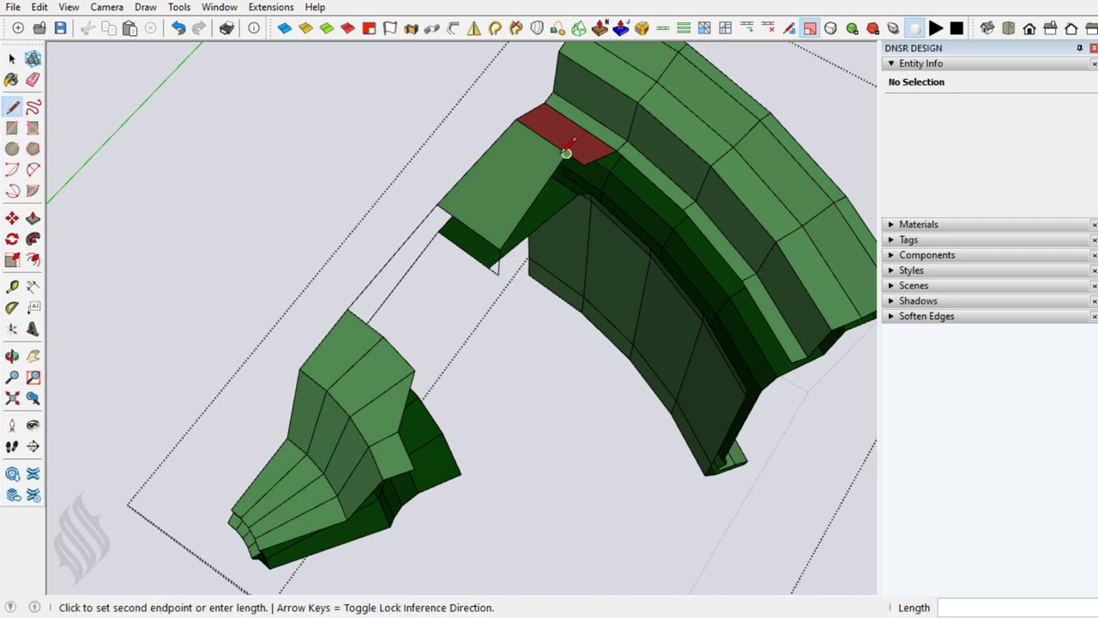
pyautogui.click(560, 183)
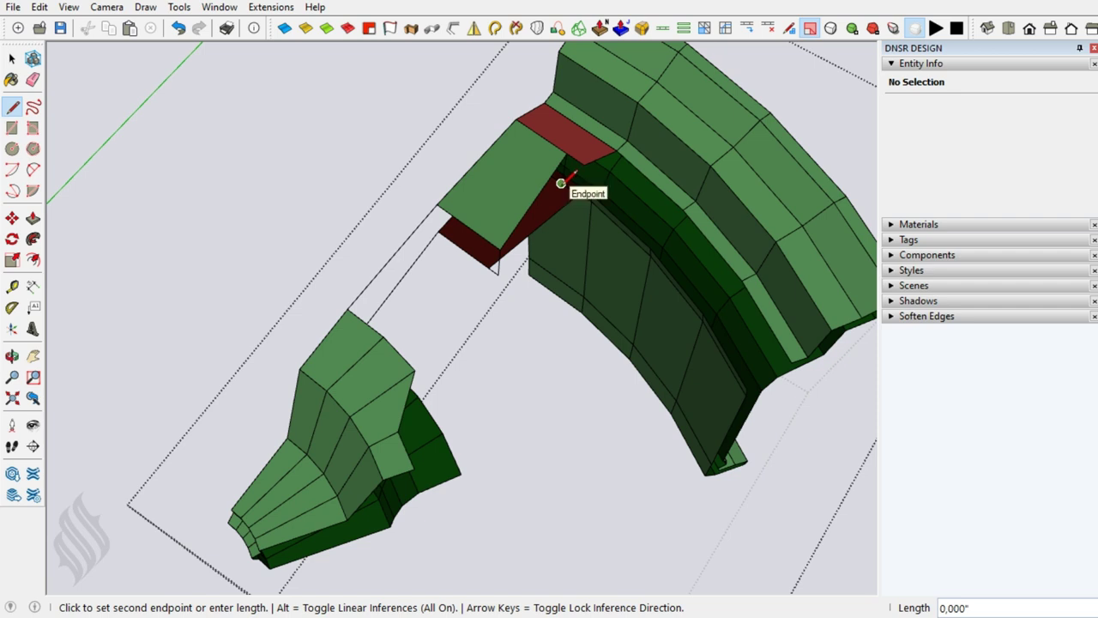
pyautogui.press('space')
pyautogui.press('e')
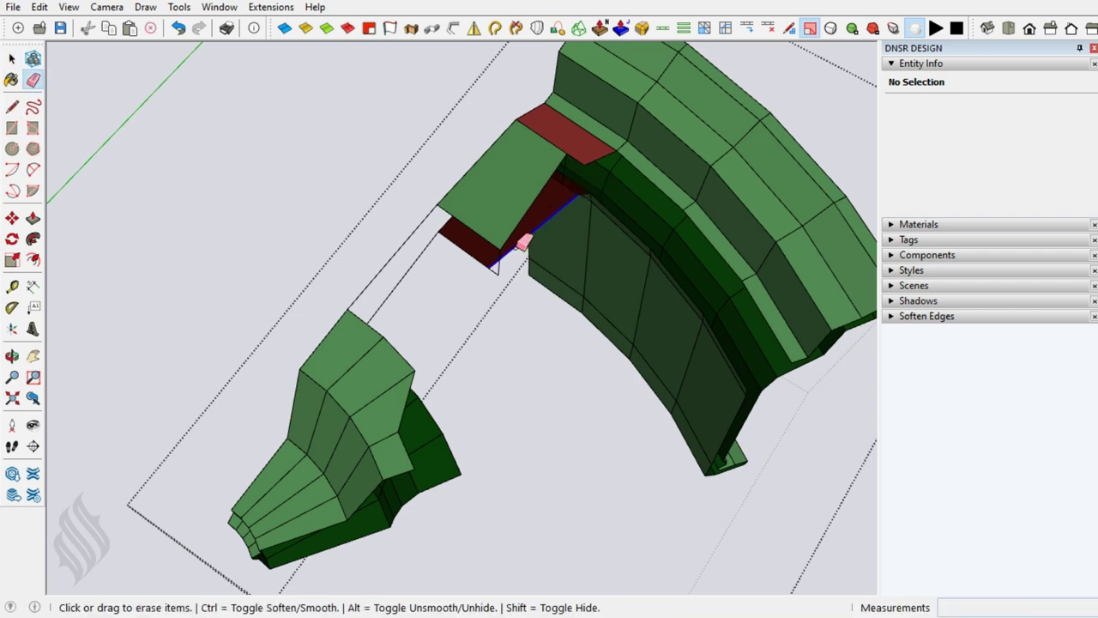
pyautogui.click(518, 247)
pyautogui.press('space')
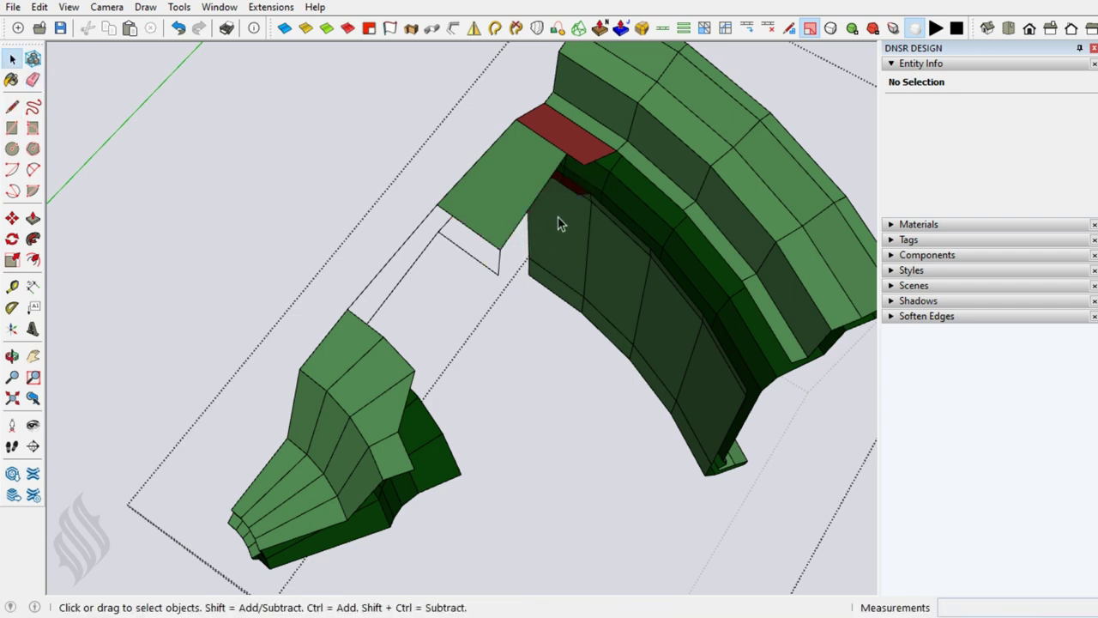
# - Close the face below the flap with a line from its corner, then view the spoke-rim joint
pyautogui.press('l')
pyautogui.click(560, 183)
pyautogui.click(500, 273)
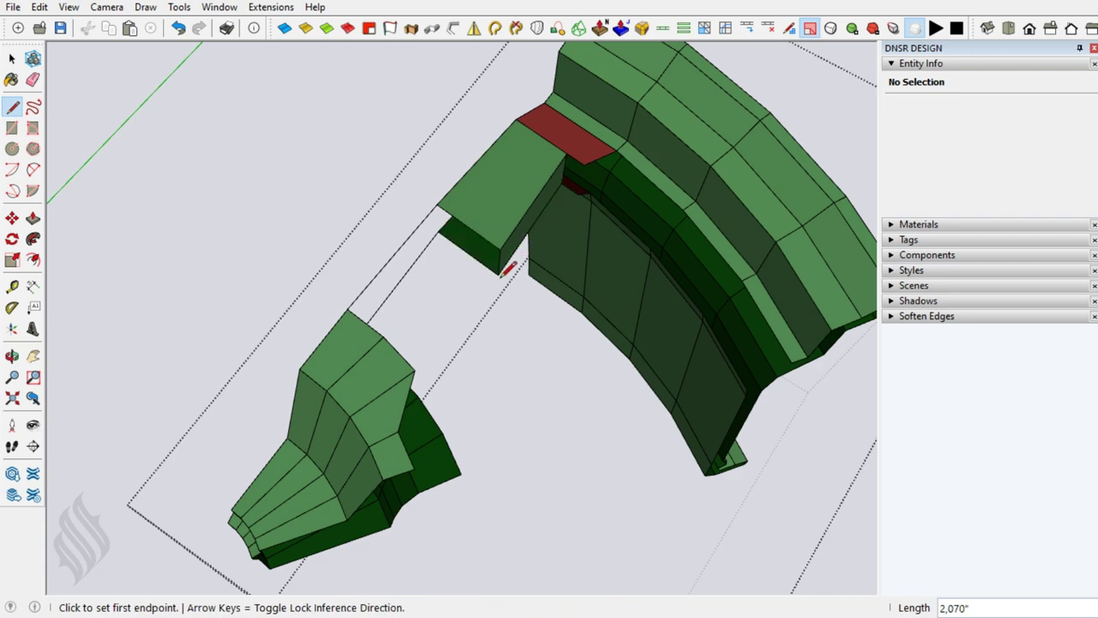
pyautogui.press('space')
pyautogui.press('o')
pyautogui.moveTo(642, 260)
pyautogui.mouseDown()
pyautogui.moveTo(409, 223)
pyautogui.moveTo(661, 211)
pyautogui.moveTo(662, 228)
pyautogui.moveTo(505, 289)
pyautogui.moveTo(518, 286)
pyautogui.mouseUp()
# - Close the joint's underside face with a new edge, discarding a trial diagonal line
pyautogui.scroll(3, 637, 240)
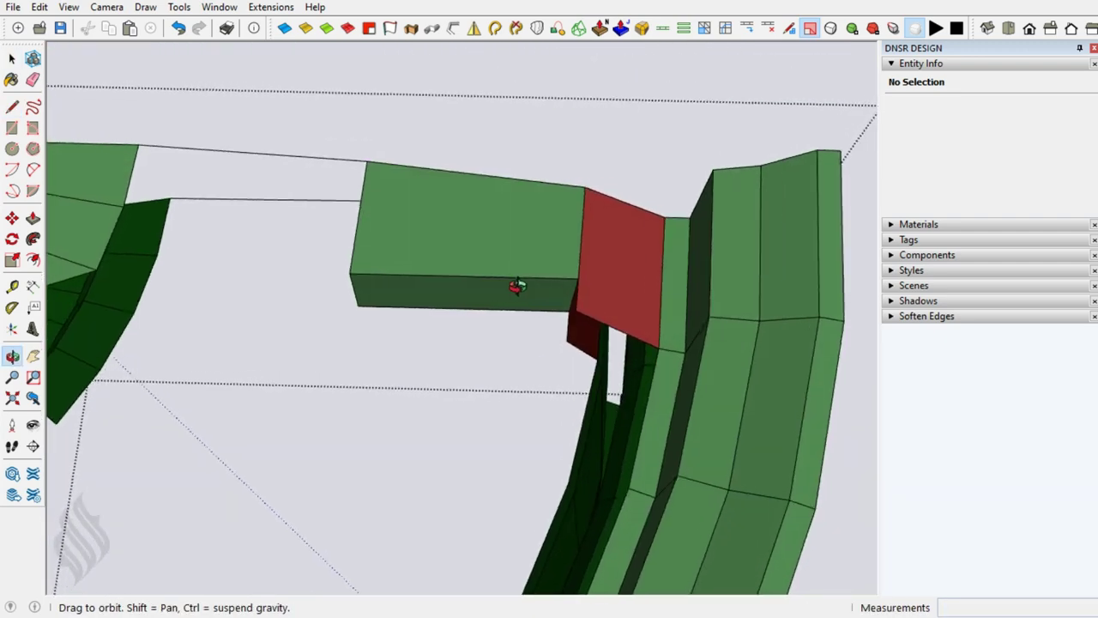
pyautogui.press('space')
pyautogui.press('l')
pyautogui.click(577, 276)
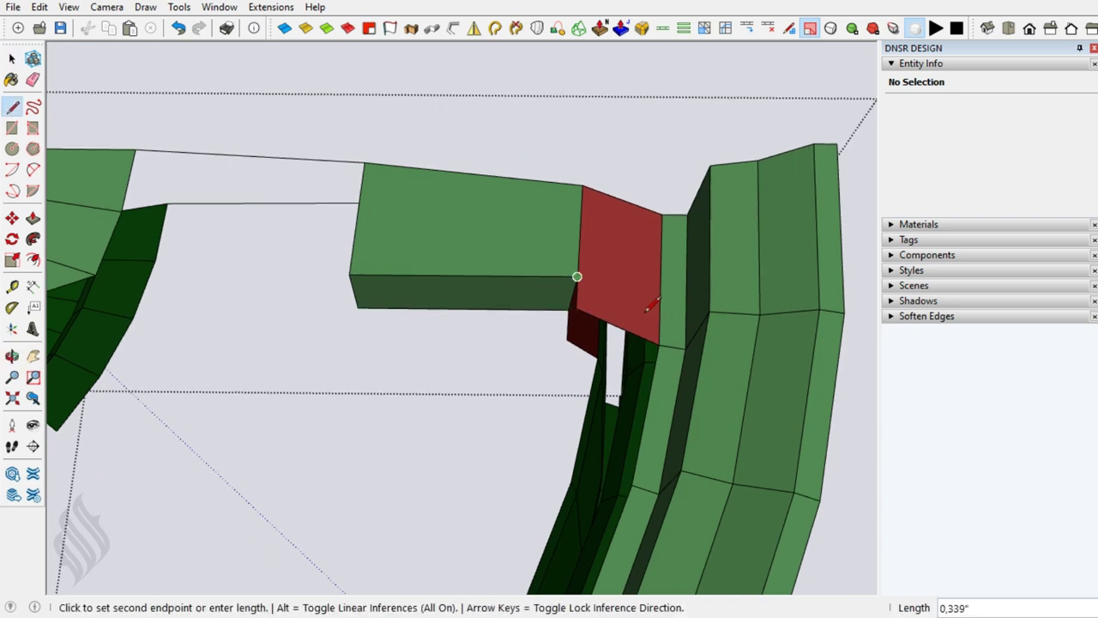
pyautogui.click(663, 340)
pyautogui.press('space')
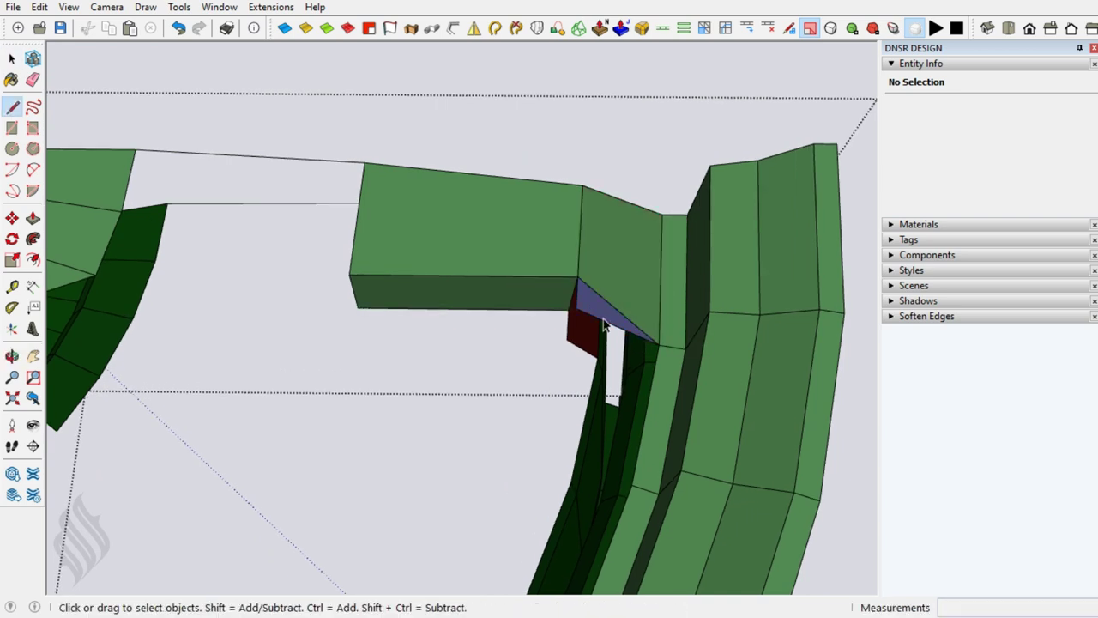
pyautogui.press('e')
pyautogui.click(584, 306)
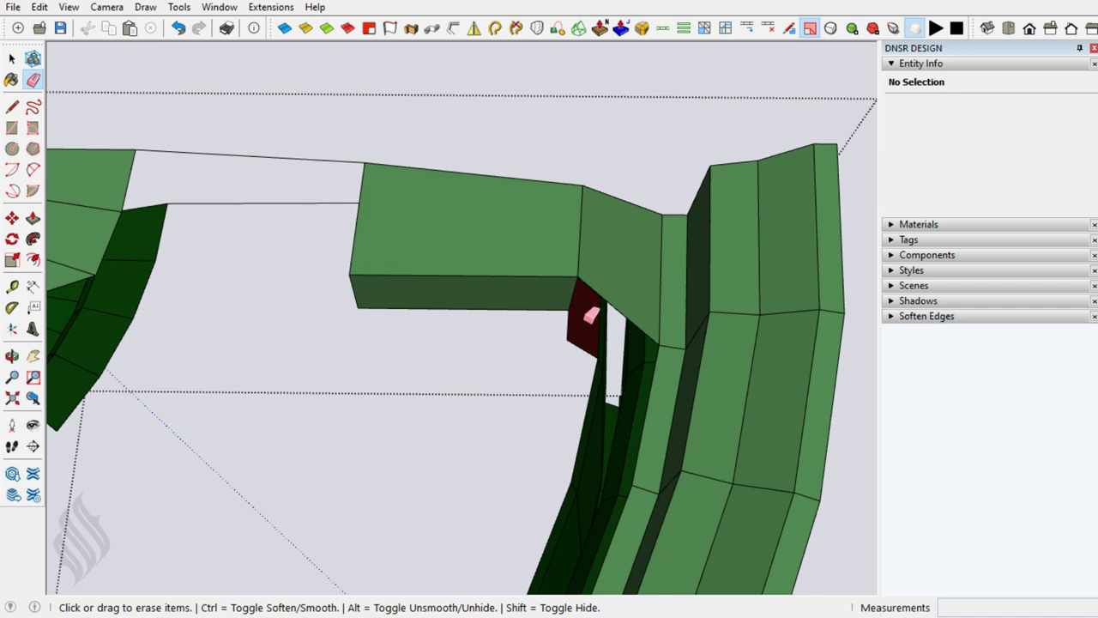
pyautogui.press('space')
pyautogui.press('l')
pyautogui.click(568, 310)
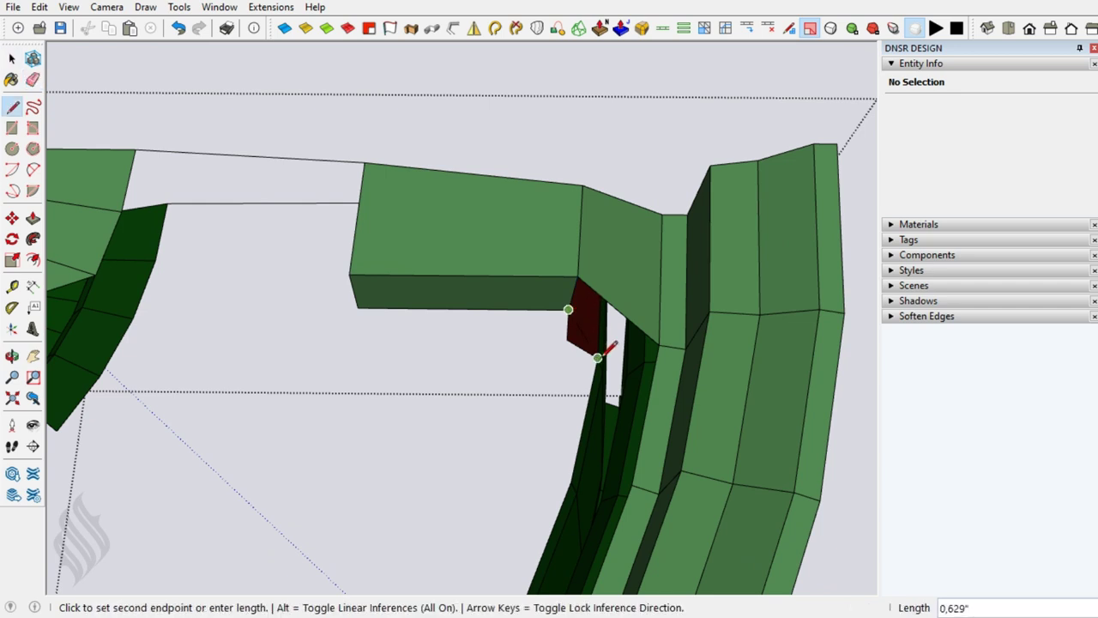
pyautogui.click(598, 357)
pyautogui.press('e')
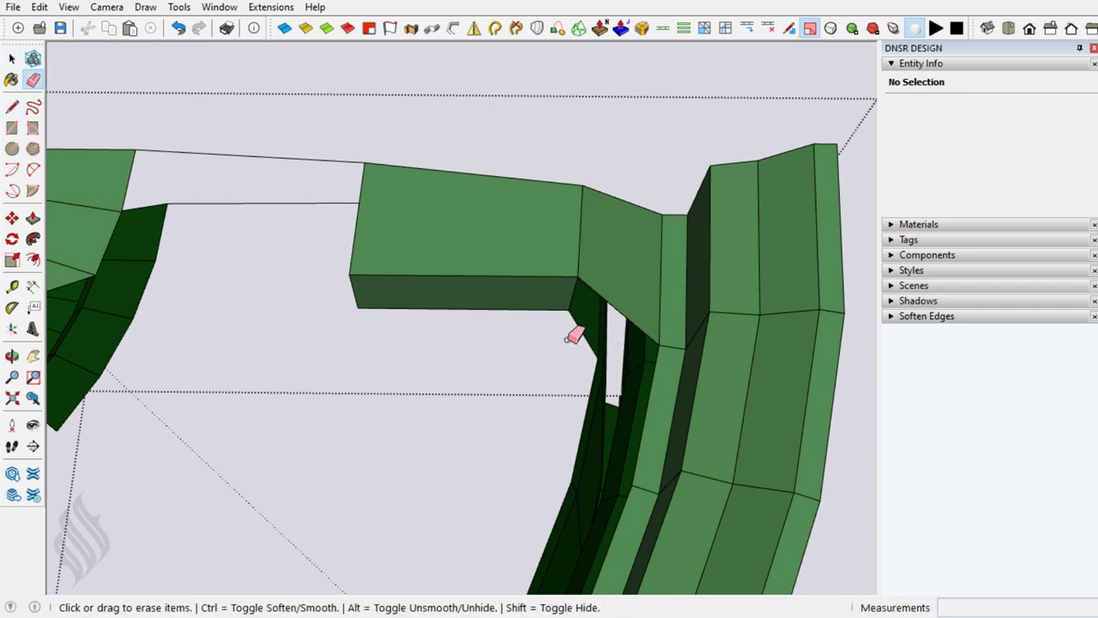
pyautogui.press('space')
# - From above, draw a line from the left block to the middle block, closing a side face
pyautogui.moveTo(567, 339)
pyautogui.mouseDown(button='middle')
pyautogui.moveTo(416, 341)
pyautogui.moveTo(454, 263)
pyautogui.moveTo(545, 241)
pyautogui.mouseUp(button='middle')
pyautogui.press('l')
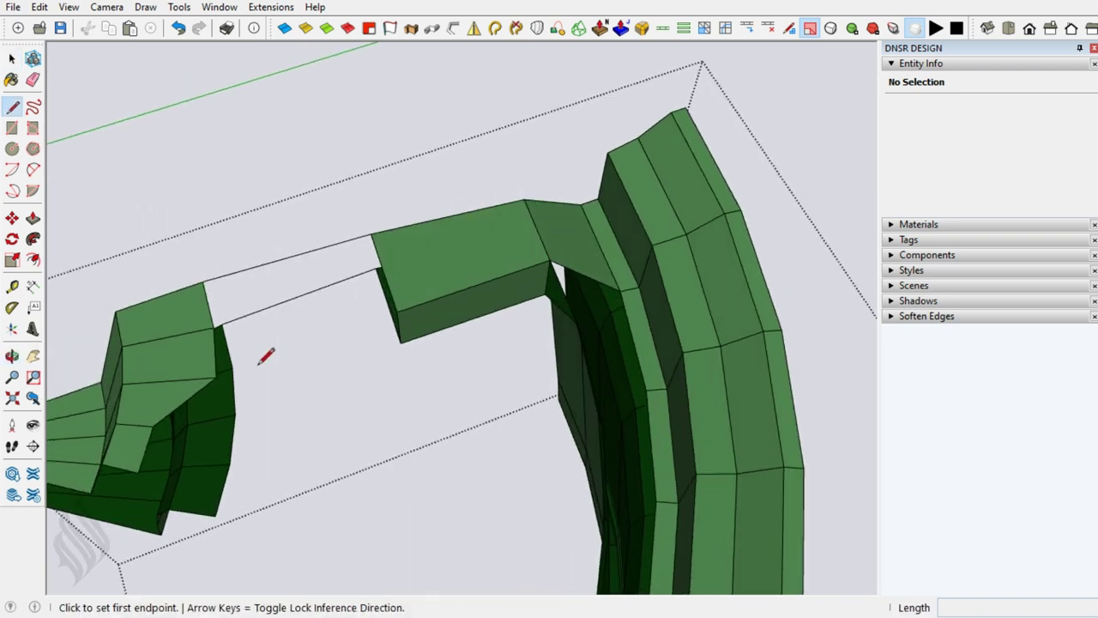
pyautogui.click(231, 367)
pyautogui.click(384, 306)
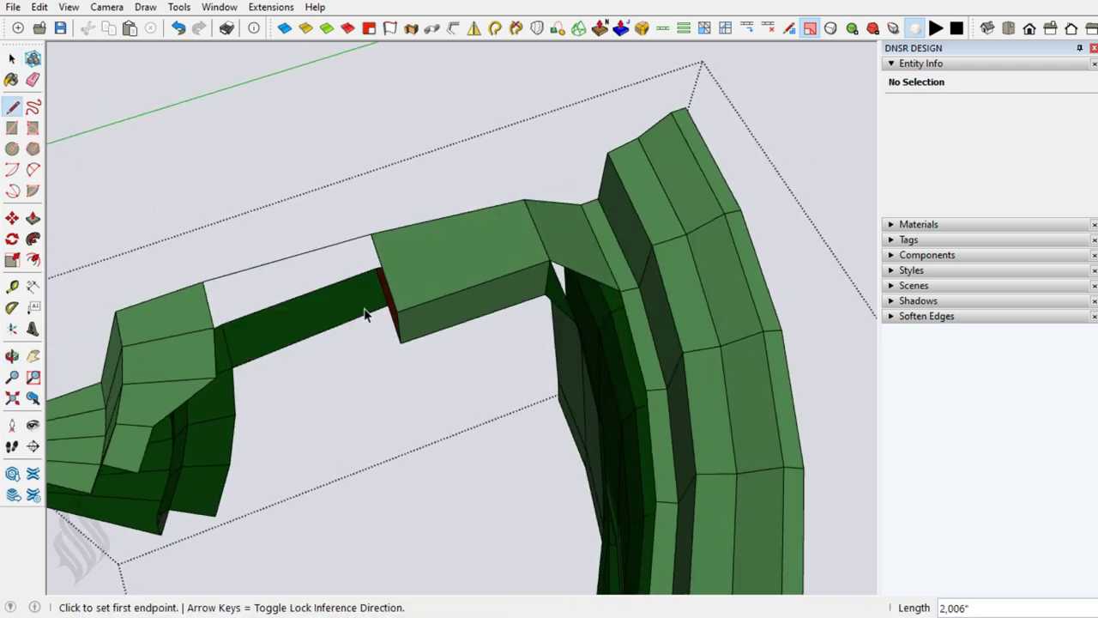
pyautogui.press('space')
# - Close the top face and add edges across the top faces to the rim joint
pyautogui.press('l')
pyautogui.click(212, 327)
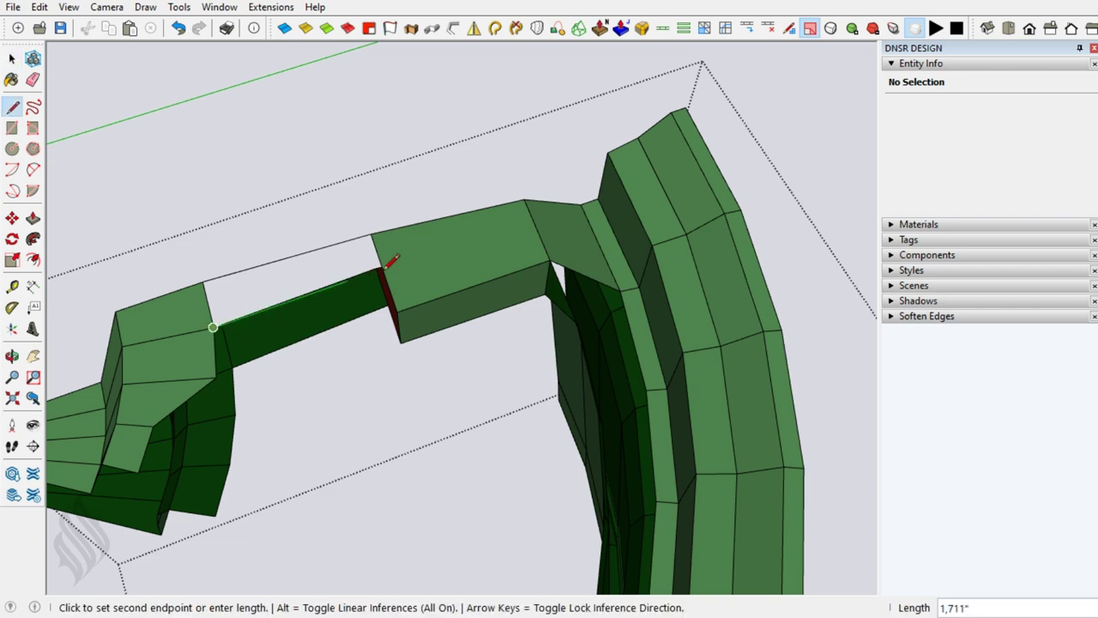
pyautogui.click(384, 271)
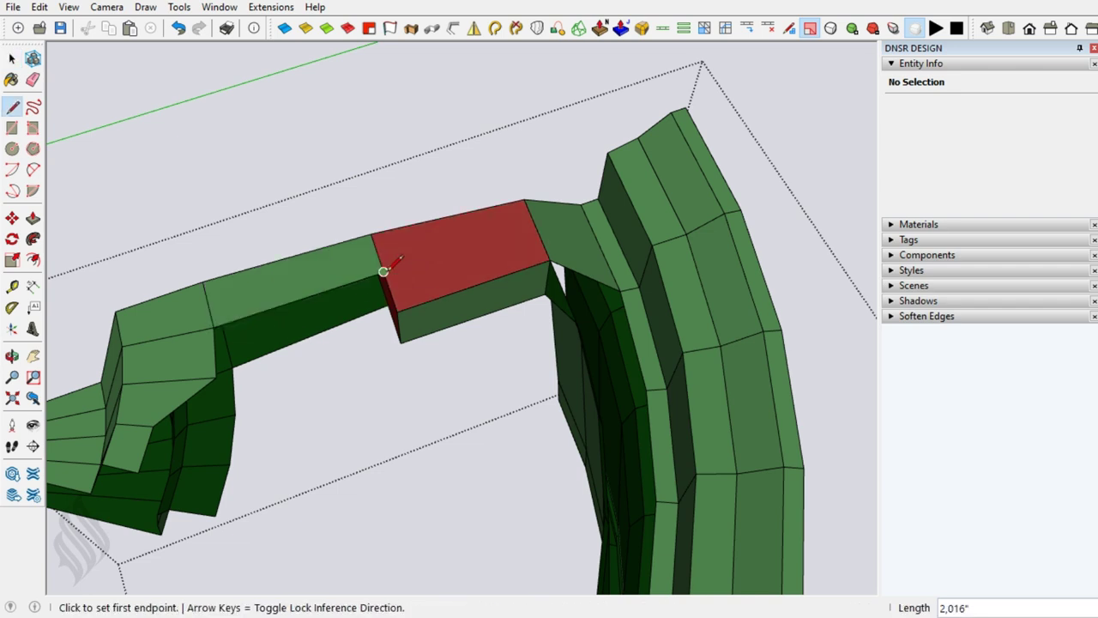
pyautogui.click(383, 271)
pyautogui.click(537, 228)
pyautogui.click(537, 228)
pyautogui.click(600, 245)
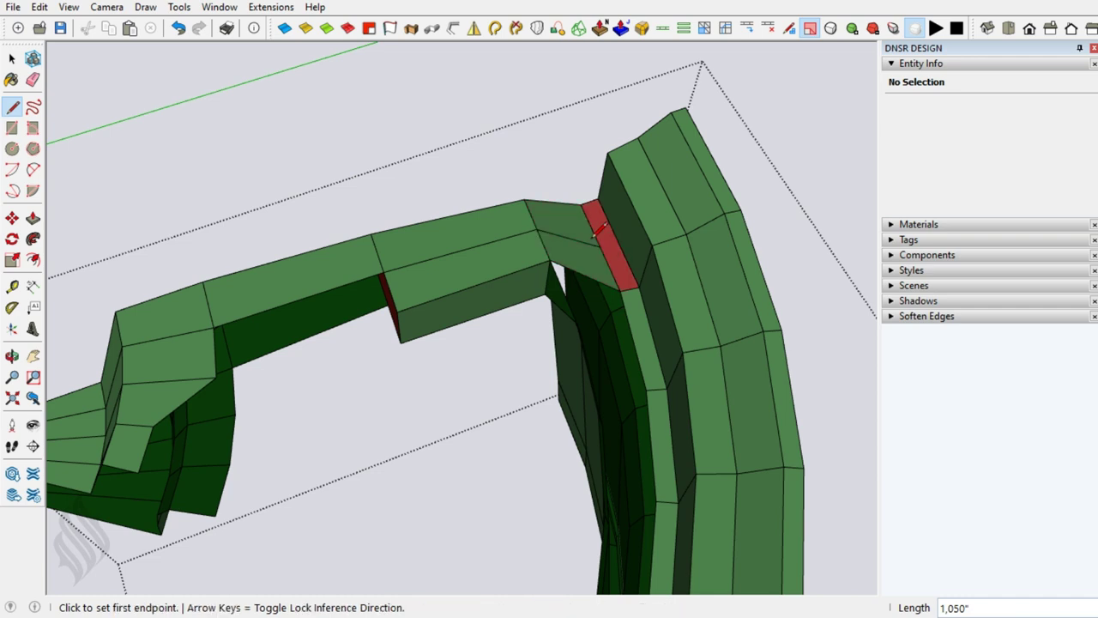
pyautogui.press('space')
# - Split the red strip at the spoke-rim joint with a line to its midpoint
pyautogui.scroll(1, 627, 245)
pyautogui.scroll(2, 621, 238)
pyautogui.scroll(2, 599, 225)
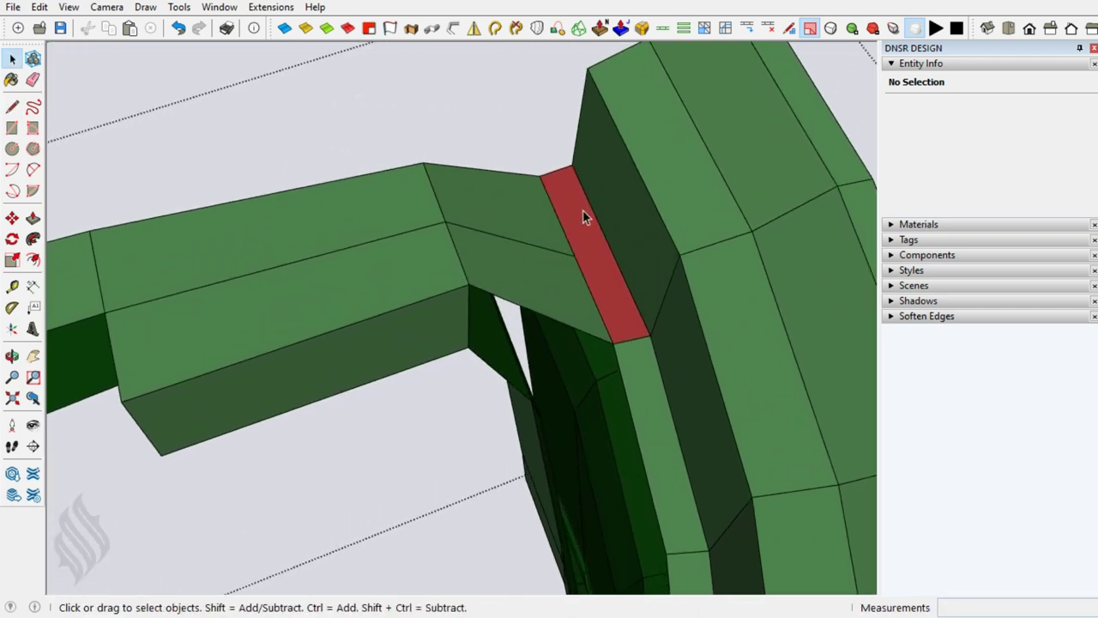
pyautogui.scroll(1, 583, 214)
pyautogui.press('l')
pyautogui.click(547, 161)
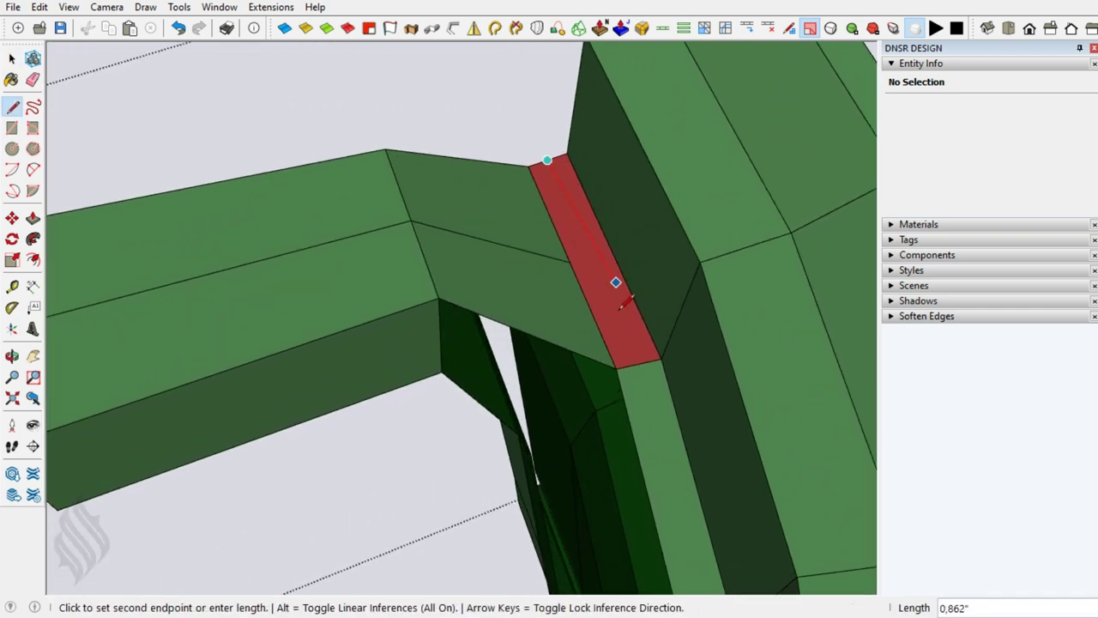
pyautogui.click(638, 364)
pyautogui.press('space')
# - Draw two lines from the strip's lower corner across the joint, forming a triangle
pyautogui.press('l')
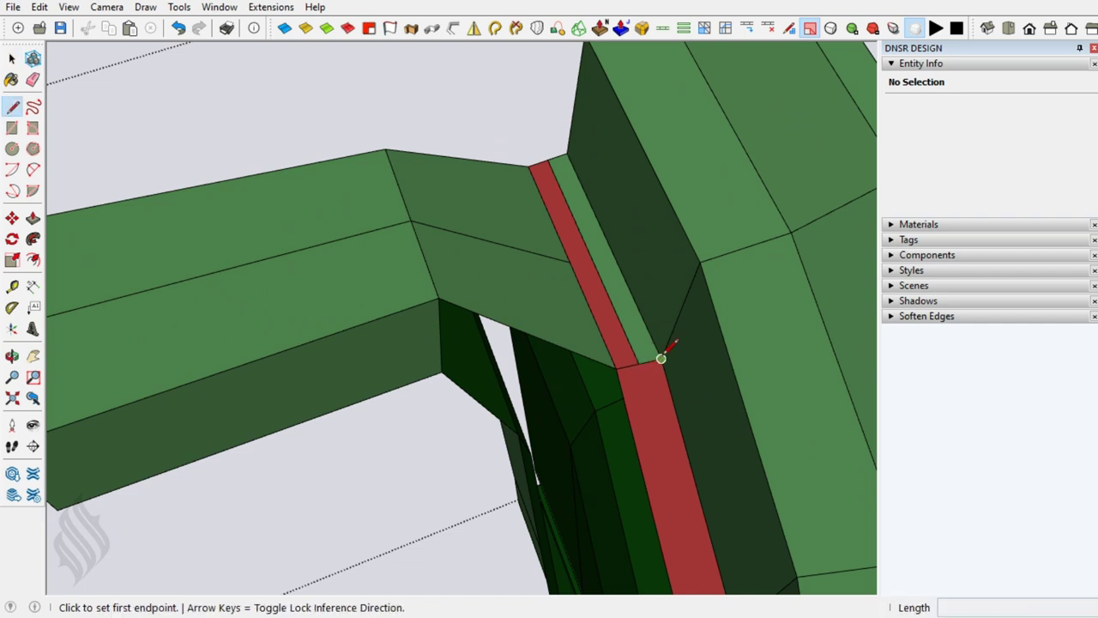
pyautogui.click(661, 359)
pyautogui.click(590, 255)
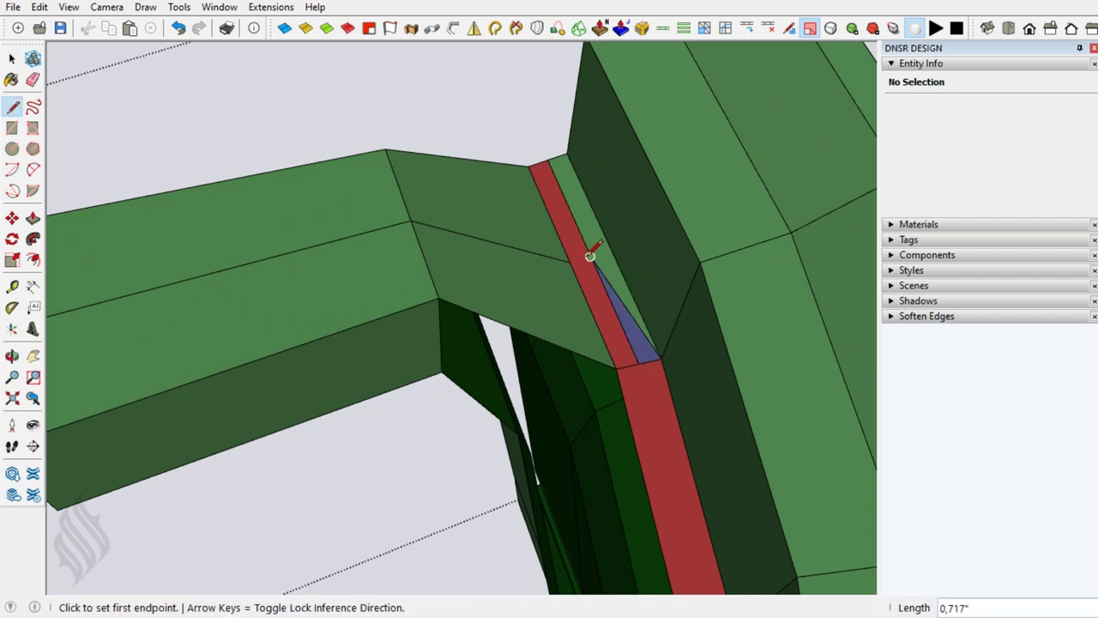
pyautogui.click(590, 256)
pyautogui.click(569, 261)
pyautogui.press('space')
pyautogui.click(606, 292)
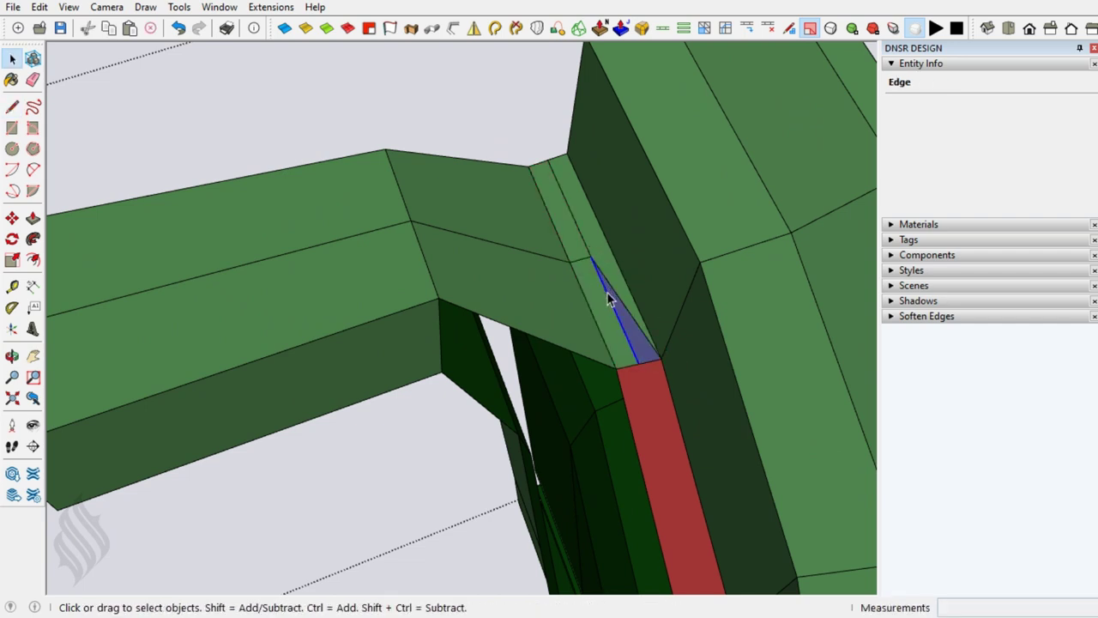
pyautogui.press('Delete')
# - Viewing the joint from below, split the red underside face with a new line
pyautogui.moveTo(617, 275); pyautogui.dragTo(524, 317, button='middle')
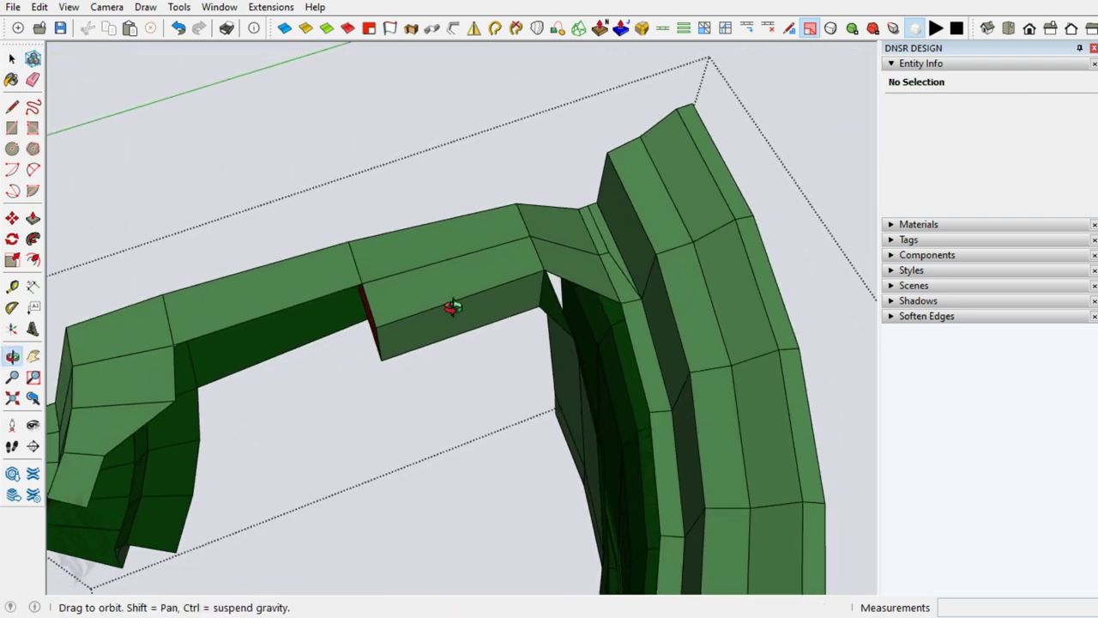
pyautogui.moveTo(452, 307)
pyautogui.mouseDown(button='middle')
pyautogui.moveTo(461, 314)
pyautogui.moveTo(529, 282)
pyautogui.moveTo(518, 272)
pyautogui.moveTo(531, 309)
pyautogui.moveTo(591, 197)
pyautogui.moveTo(488, 368)
pyautogui.moveTo(530, 255)
pyautogui.moveTo(595, 164)
pyautogui.mouseUp(button='middle')
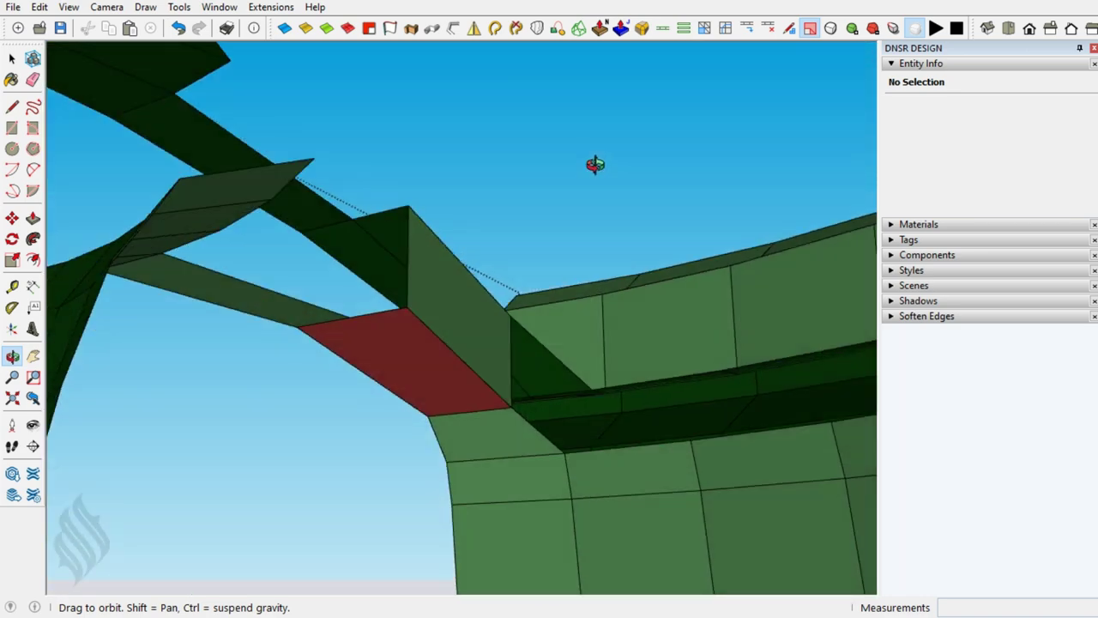
pyautogui.press('l')
pyautogui.click(467, 412)
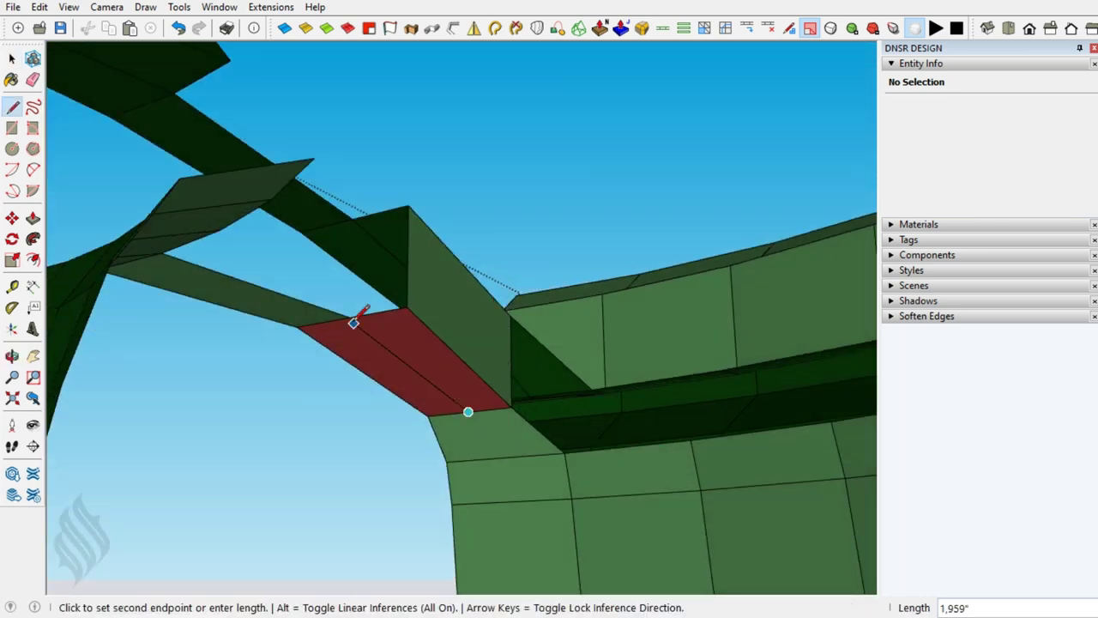
pyautogui.click(354, 323)
pyautogui.press('space')
# - Split off a narrow strip and connect the spoke corner to the red face, dividing the joint face
pyautogui.press('l')
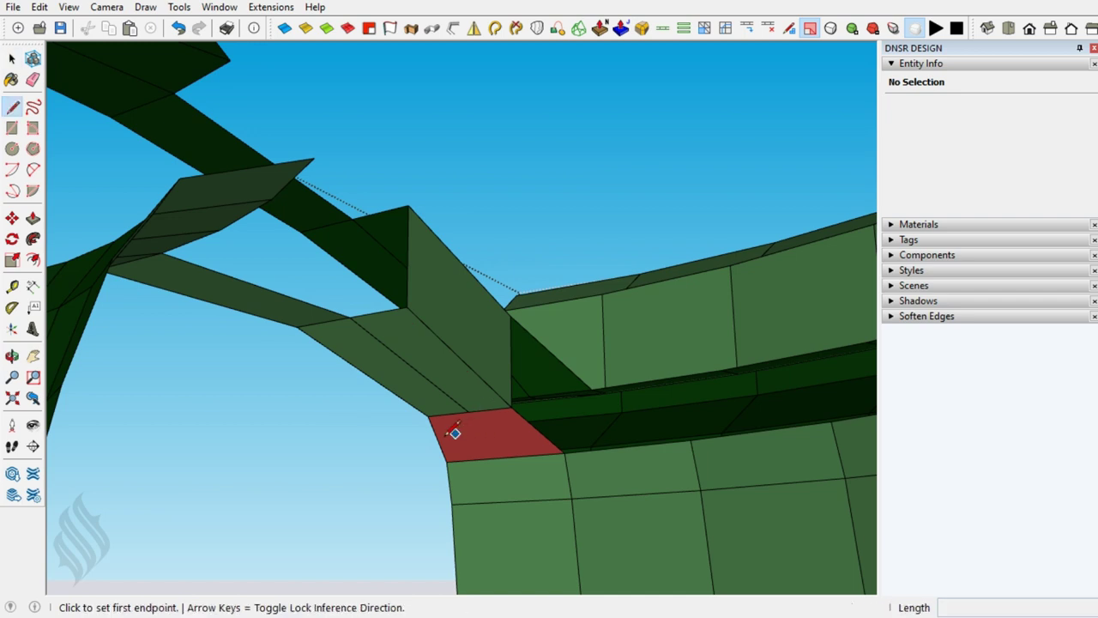
pyautogui.click(438, 439)
pyautogui.click(537, 429)
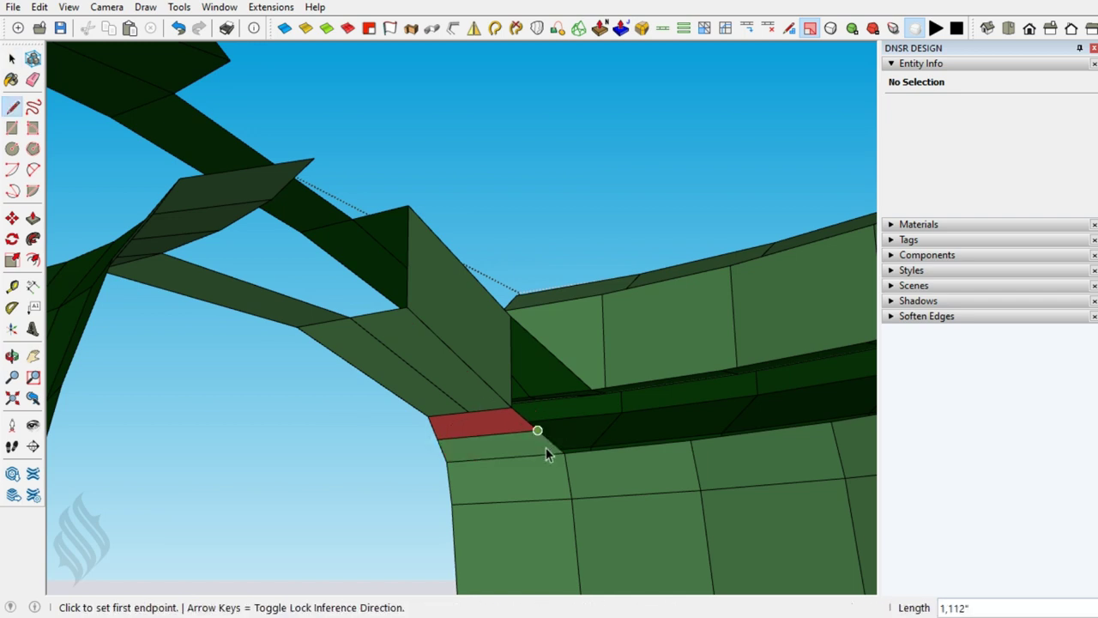
pyautogui.press('space')
pyautogui.press('l')
pyautogui.click(564, 453)
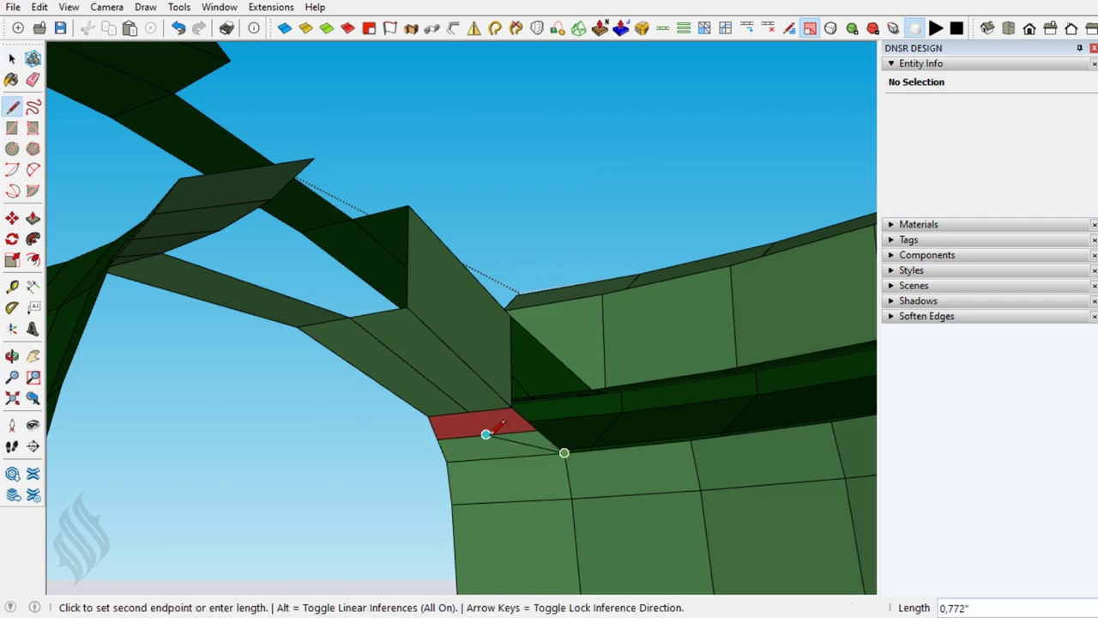
pyautogui.click(487, 434)
pyautogui.click(469, 412)
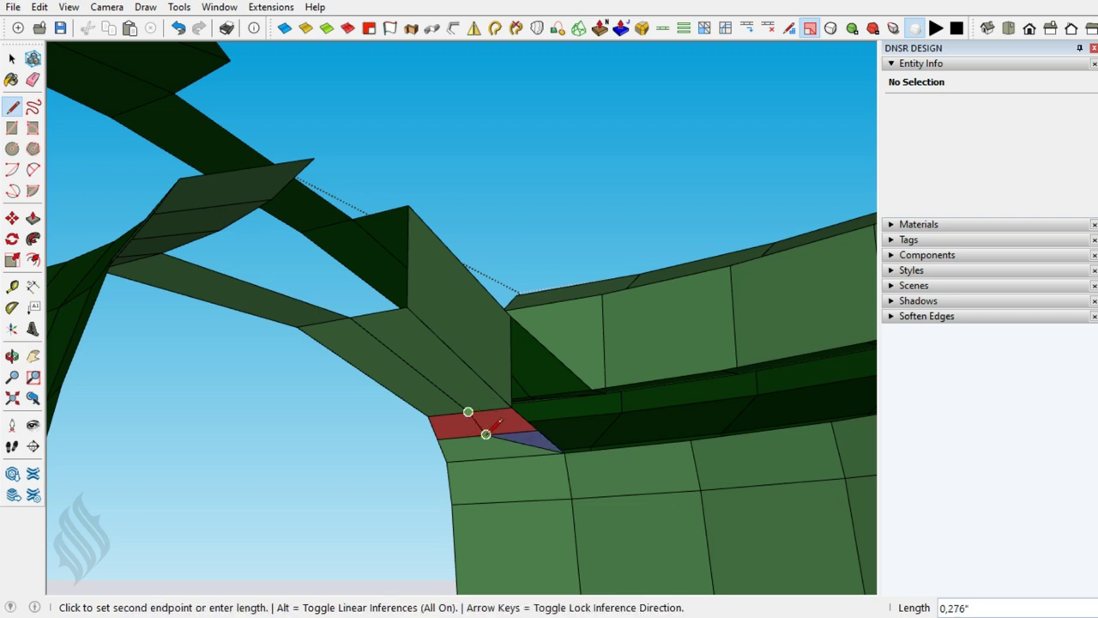
pyautogui.click(486, 434)
pyautogui.press('space')
pyautogui.click(508, 434)
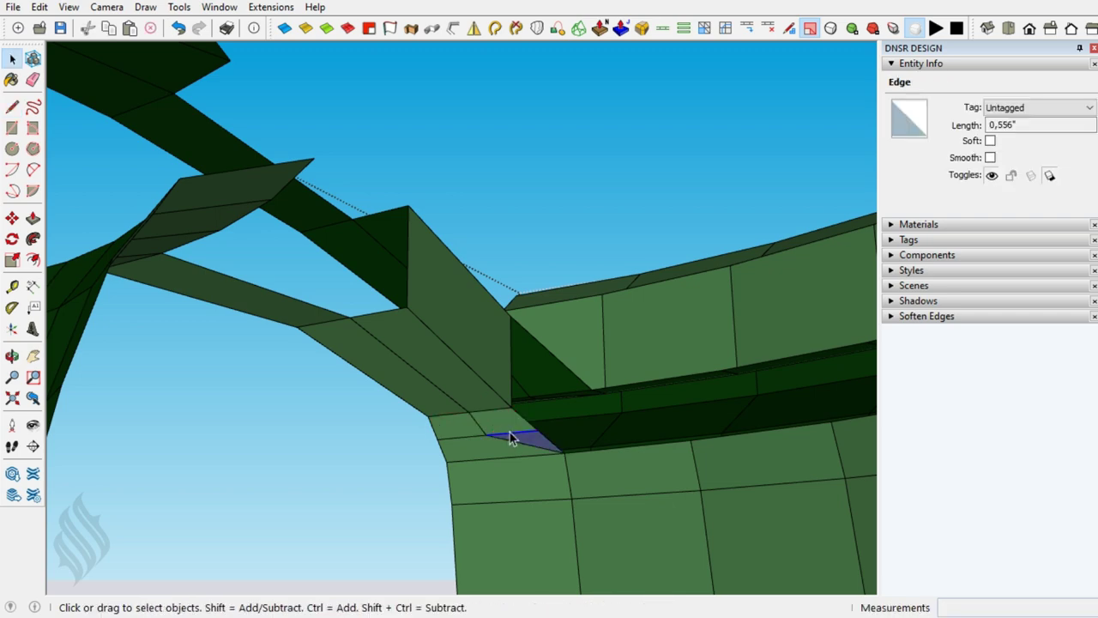
# - Connect the spoke edges to the rim's inner channel with three lines, forming new faces
pyautogui.moveTo(455, 319)
pyautogui.mouseDown(button='middle')
pyautogui.moveTo(439, 334)
pyautogui.moveTo(523, 473)
pyautogui.mouseUp(button='middle')
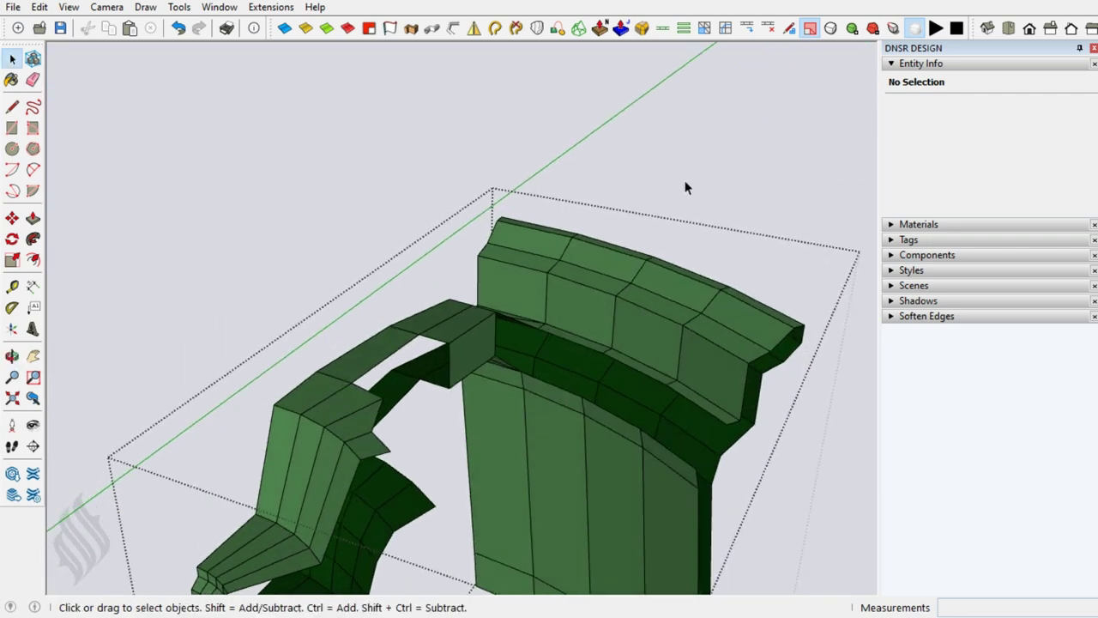
pyautogui.click(787, 31)
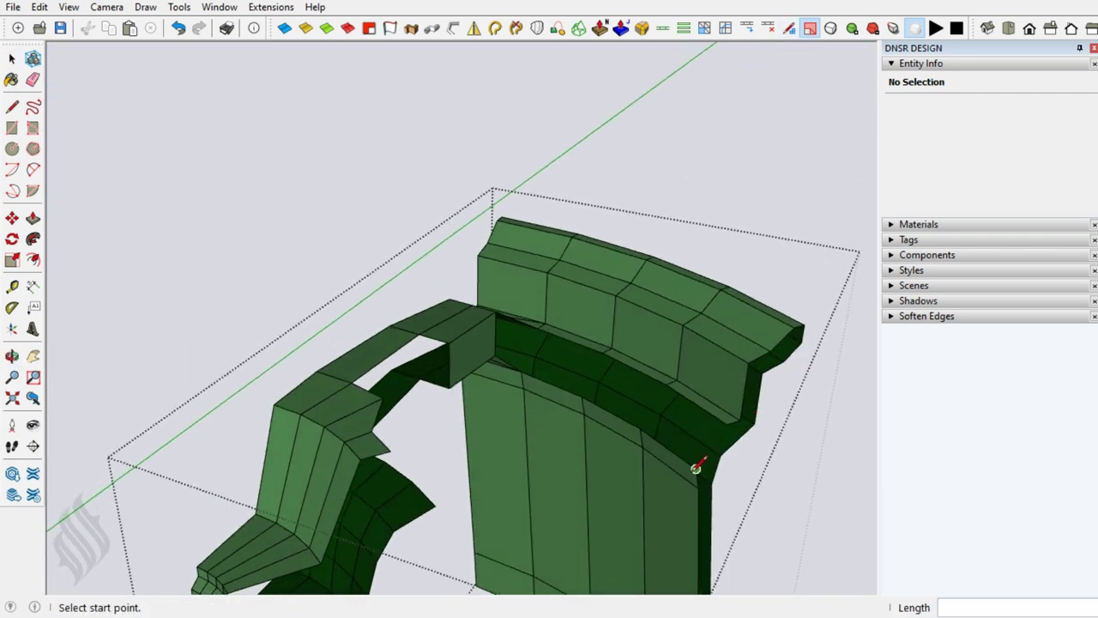
pyautogui.click(698, 467)
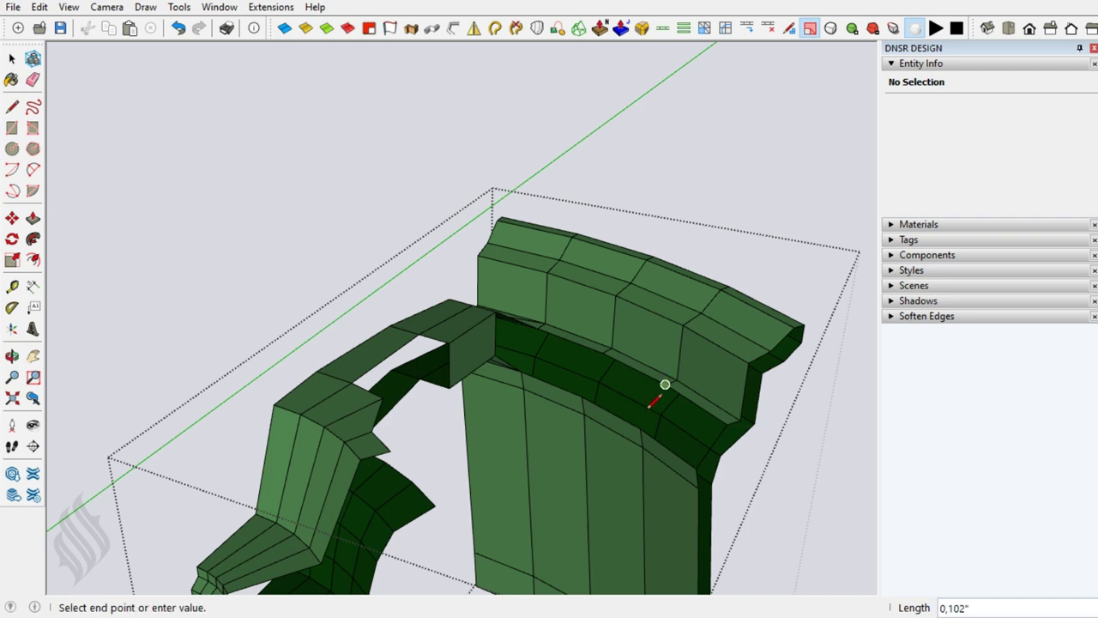
pyautogui.click(644, 424)
pyautogui.click(603, 352)
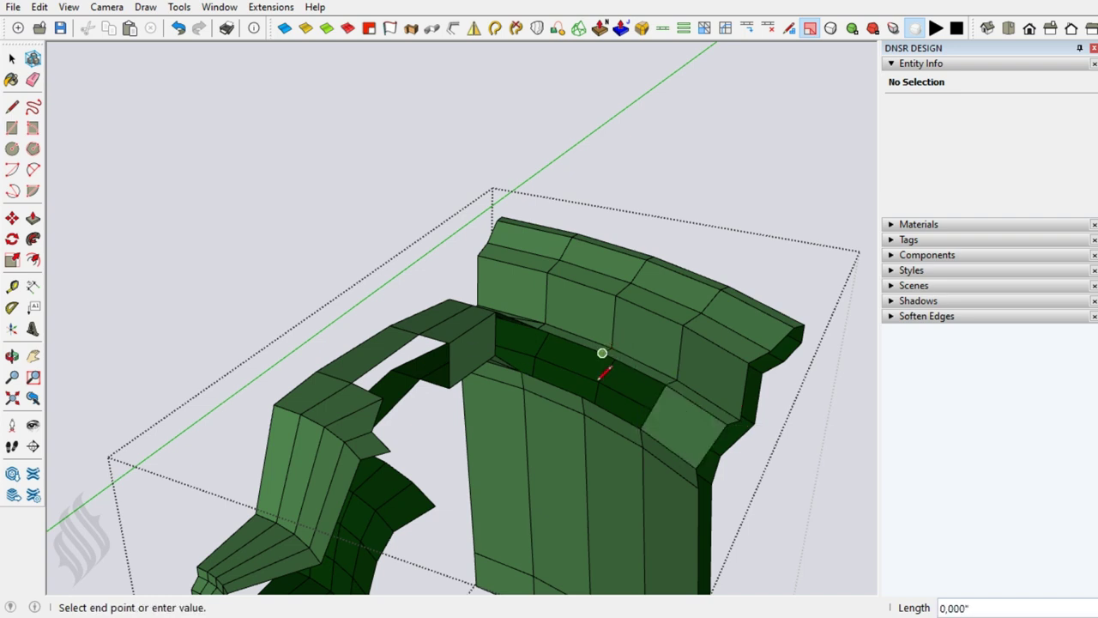
pyautogui.click(581, 395)
pyautogui.click(537, 326)
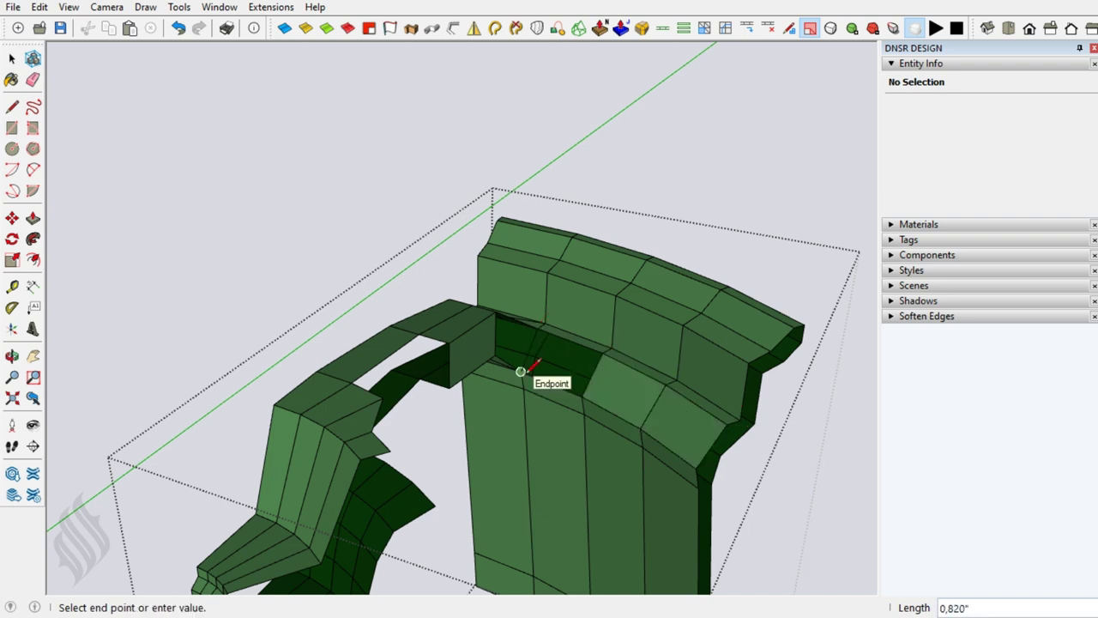
pyautogui.click(534, 372)
# - Draw edges across the underside of the spoke's arch to fill the gap with faces
pyautogui.moveTo(702, 437); pyautogui.dragTo(417, 385, button='middle')
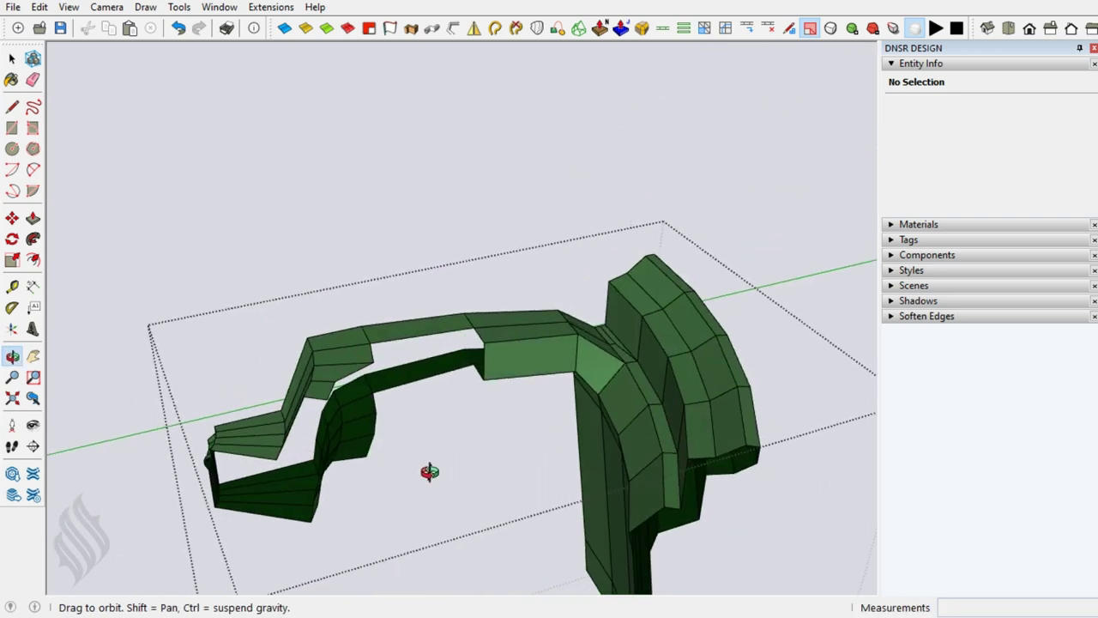
pyautogui.click(377, 406)
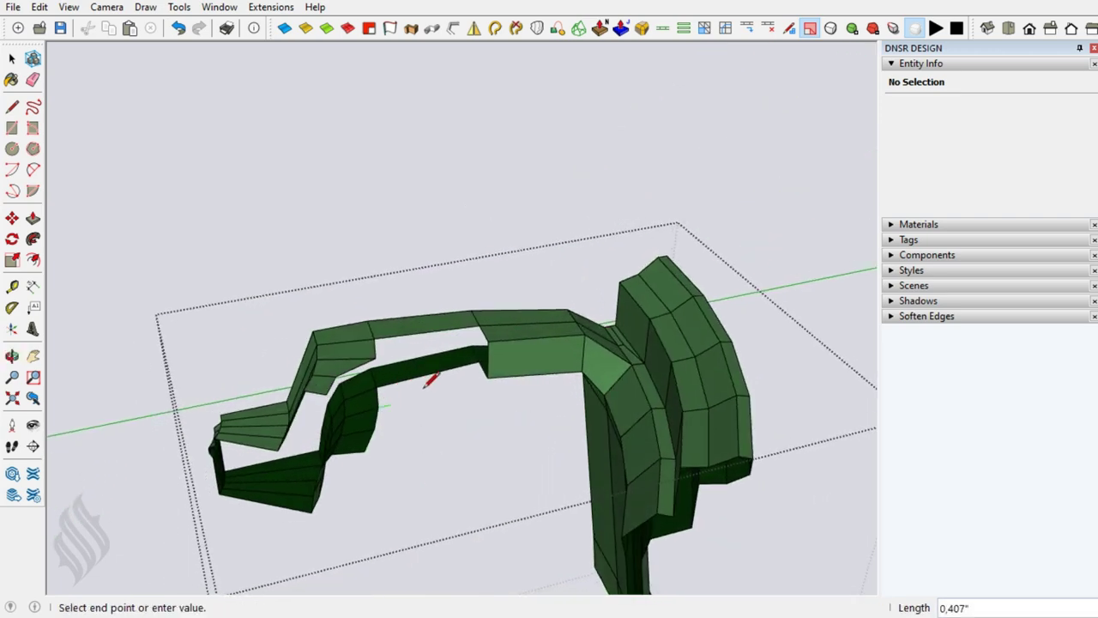
pyautogui.click(490, 368)
pyautogui.click(375, 356)
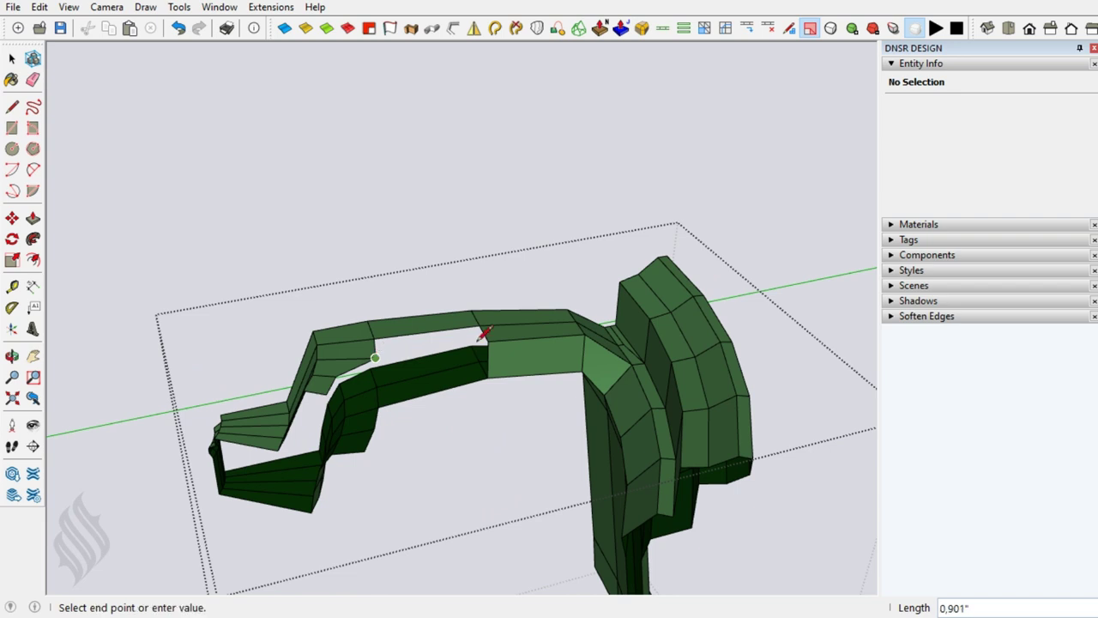
pyautogui.click(487, 345)
pyautogui.click(375, 356)
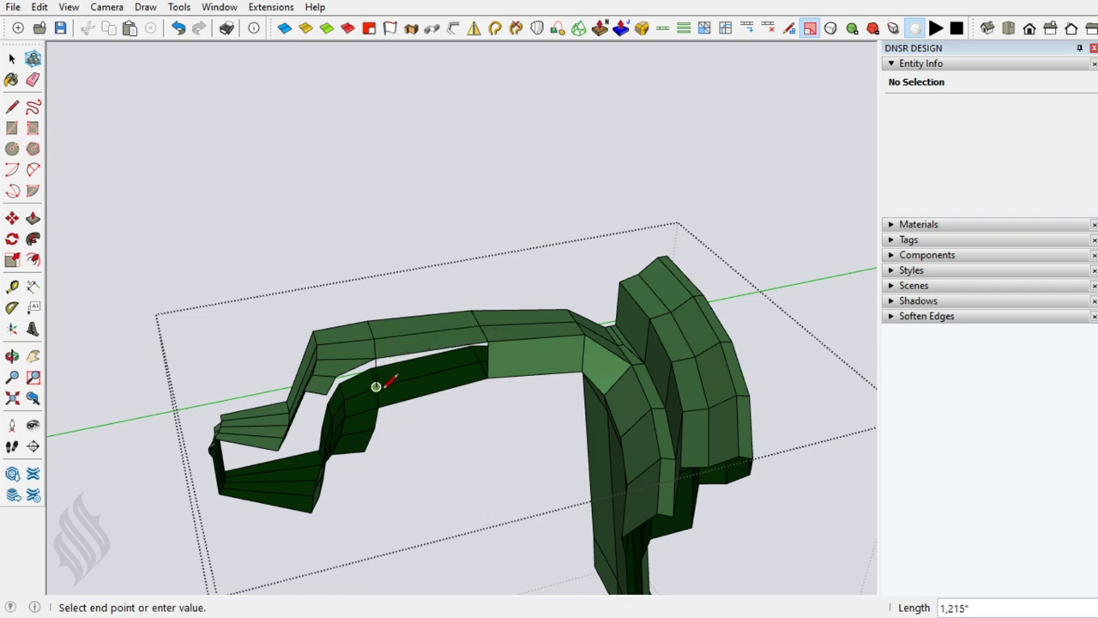
pyautogui.click(378, 407)
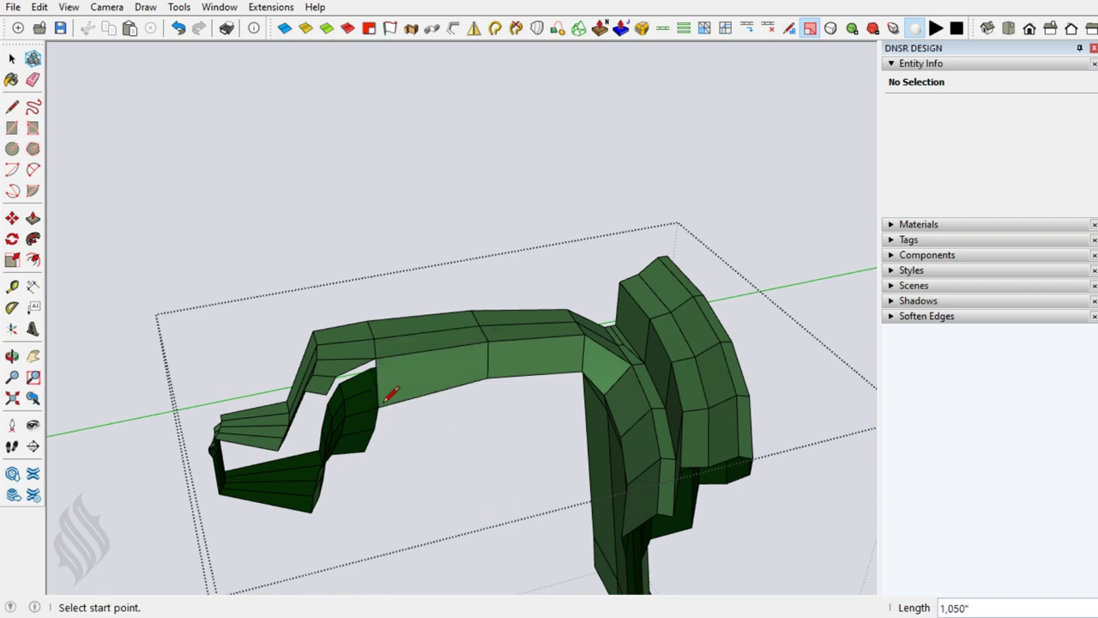
pyautogui.click(335, 375)
pyautogui.click(340, 436)
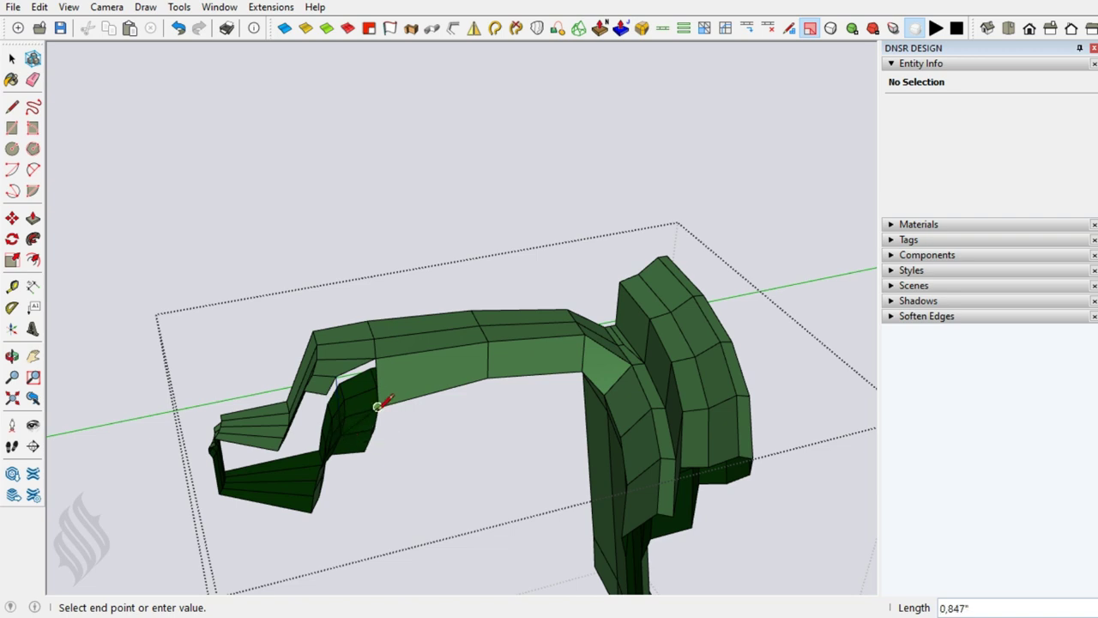
pyautogui.click(378, 407)
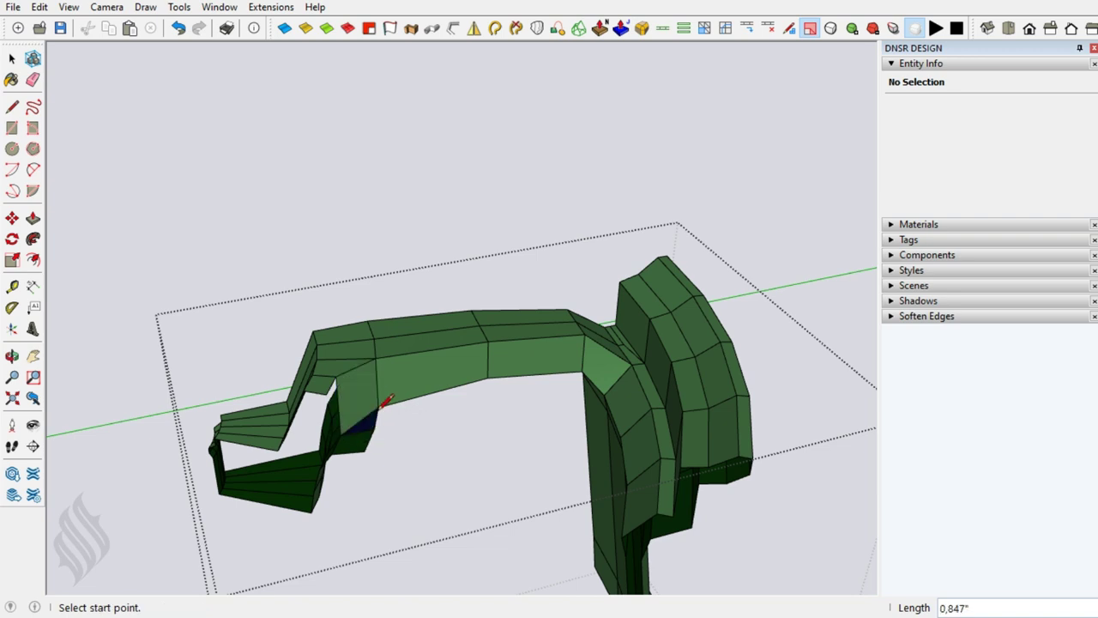
pyautogui.click(326, 393)
pyautogui.click(331, 454)
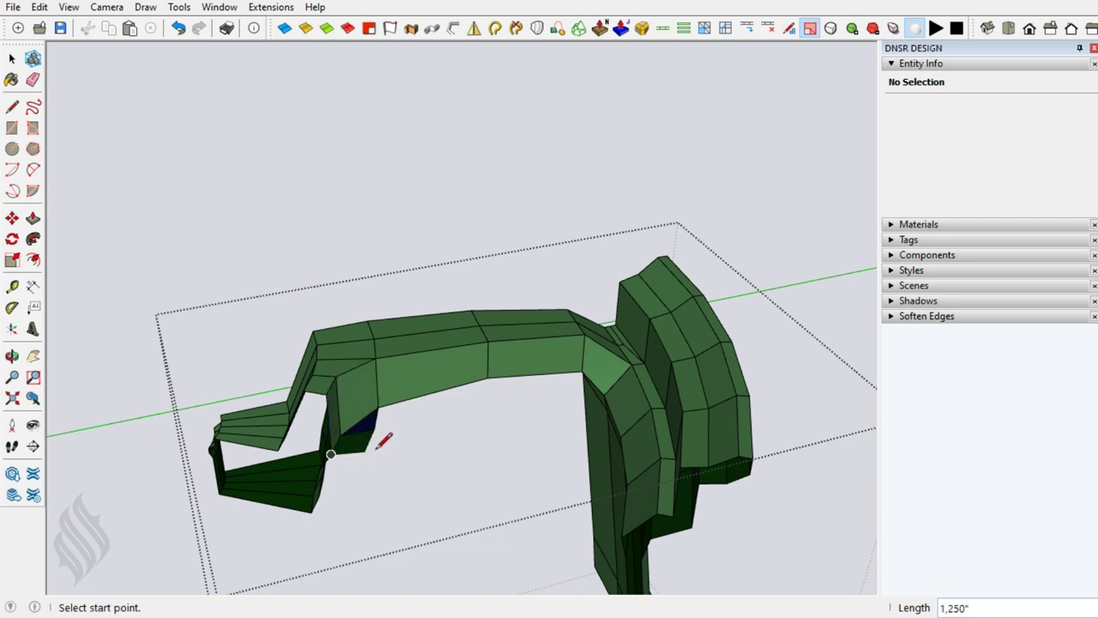
# - Erase the small dark back face under the arch
pyautogui.press('space')
pyautogui.press('e')
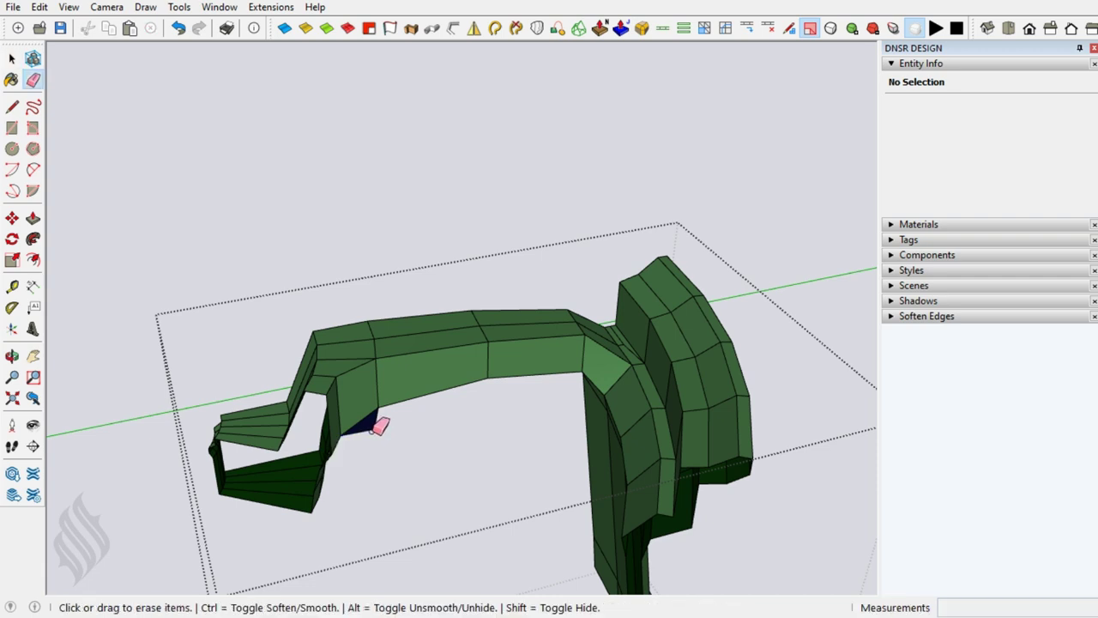
pyautogui.click(379, 423)
# - Add an edge loop across the arch underside with Insert Loops
pyautogui.press('o')
pyautogui.scroll(2, 340, 398)
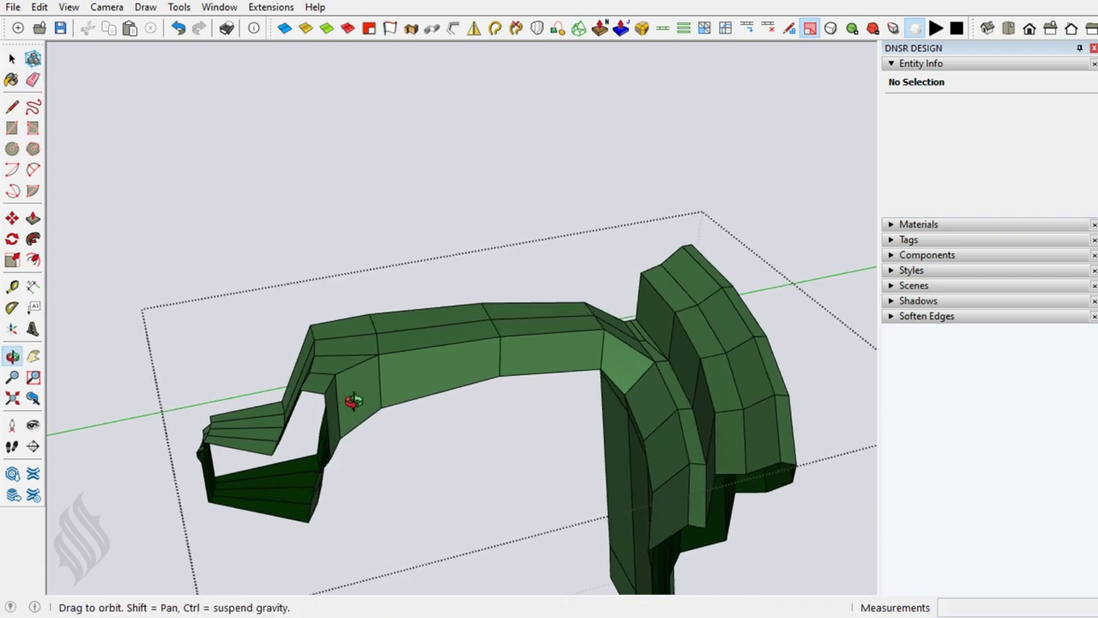
pyautogui.scroll(2, 351, 399)
pyautogui.scroll(2, 341, 417)
pyautogui.scroll(2, 341, 429)
pyautogui.moveTo(301, 313)
pyautogui.mouseDown()
pyautogui.moveTo(375, 407)
pyautogui.moveTo(343, 370)
pyautogui.moveTo(320, 284)
pyautogui.moveTo(385, 351)
pyautogui.moveTo(392, 385)
pyautogui.moveTo(400, 306)
pyautogui.mouseUp()
pyautogui.press('space')
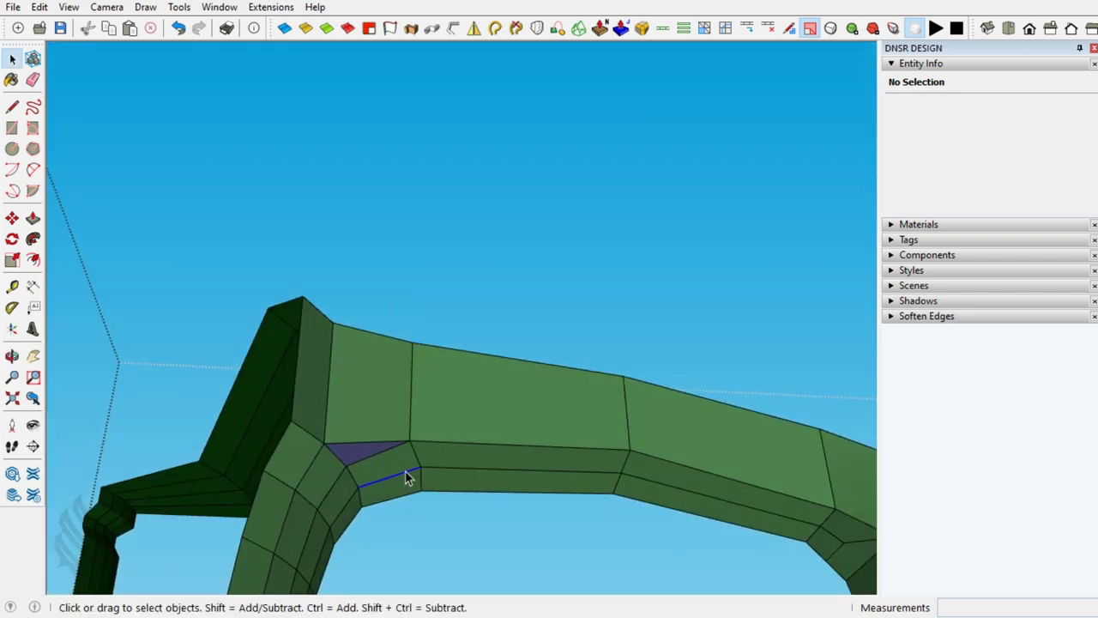
pyautogui.click(406, 473)
pyautogui.click(746, 28)
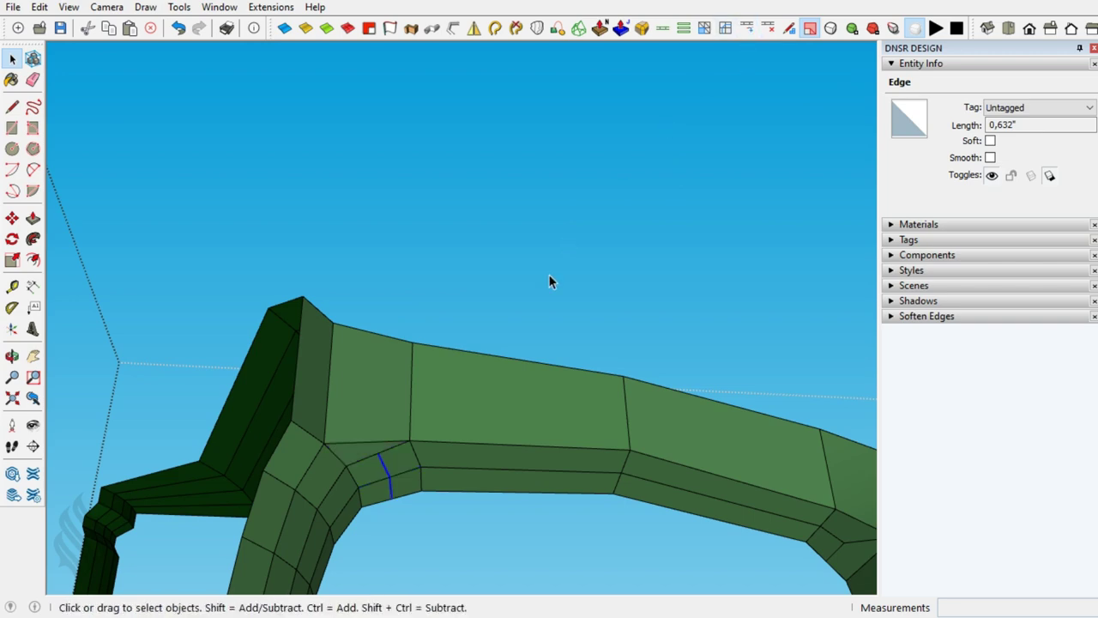
# - Insert two more sets of edge loops across the spoke's outer end
pyautogui.press('o')
pyautogui.moveTo(328, 346)
pyautogui.mouseDown()
pyautogui.moveTo(420, 500)
pyautogui.moveTo(392, 380)
pyautogui.moveTo(382, 380)
pyautogui.moveTo(534, 502)
pyautogui.moveTo(372, 411)
pyautogui.moveTo(647, 456)
pyautogui.moveTo(438, 459)
pyautogui.moveTo(558, 453)
pyautogui.moveTo(527, 507)
pyautogui.mouseUp()
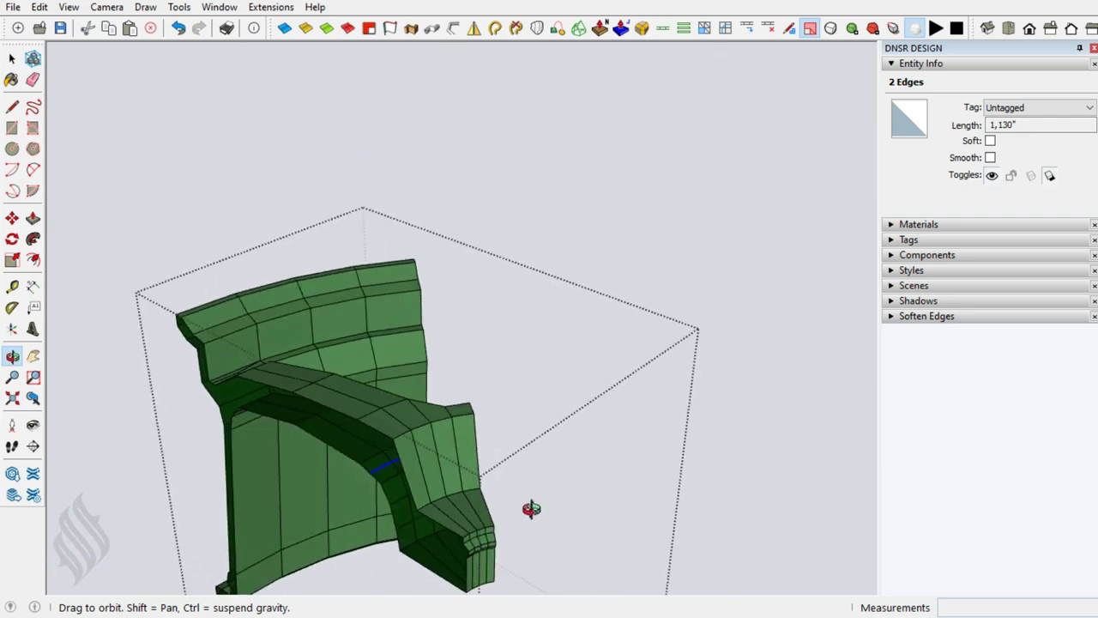
pyautogui.press('space')
pyautogui.click(526, 518)
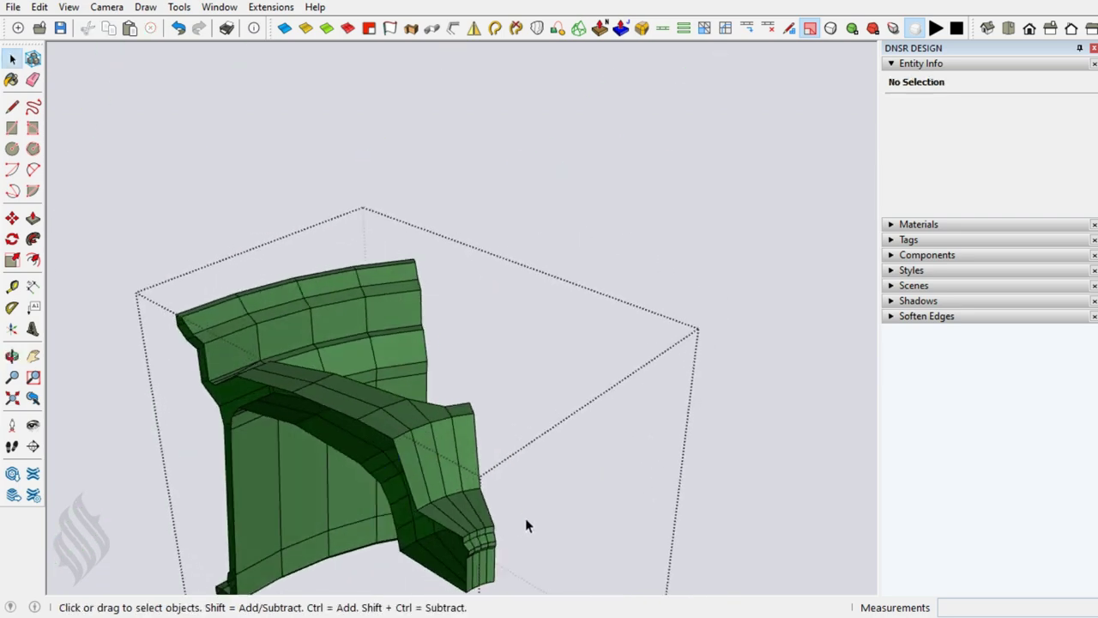
pyautogui.click(442, 558)
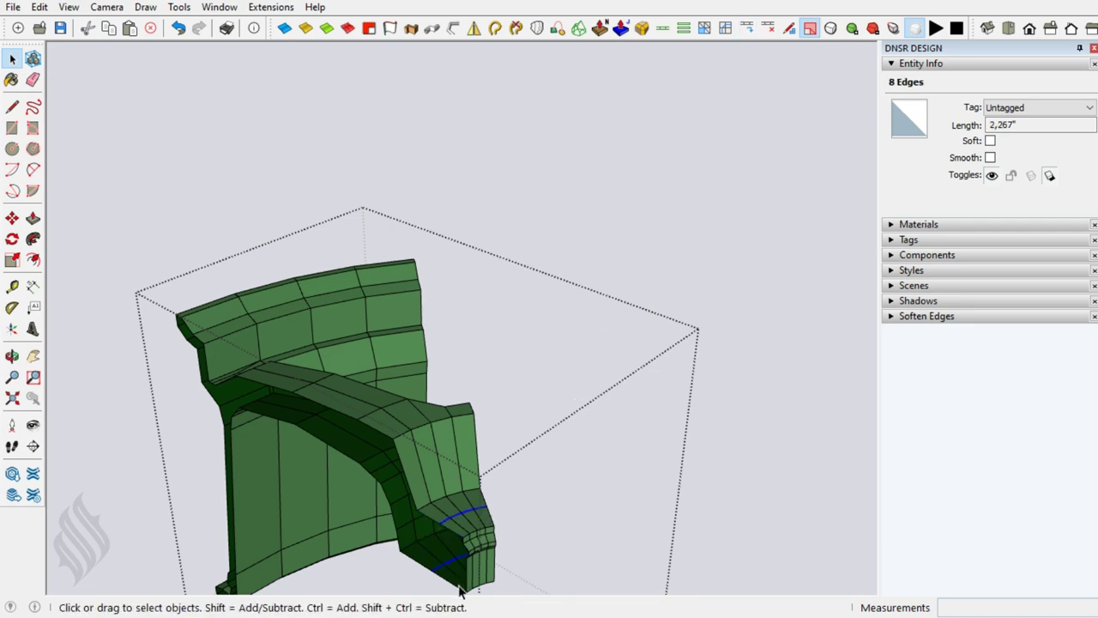
pyautogui.scroll(2, 453, 599)
pyautogui.scroll(3, 453, 601)
pyautogui.scroll(3, 455, 587)
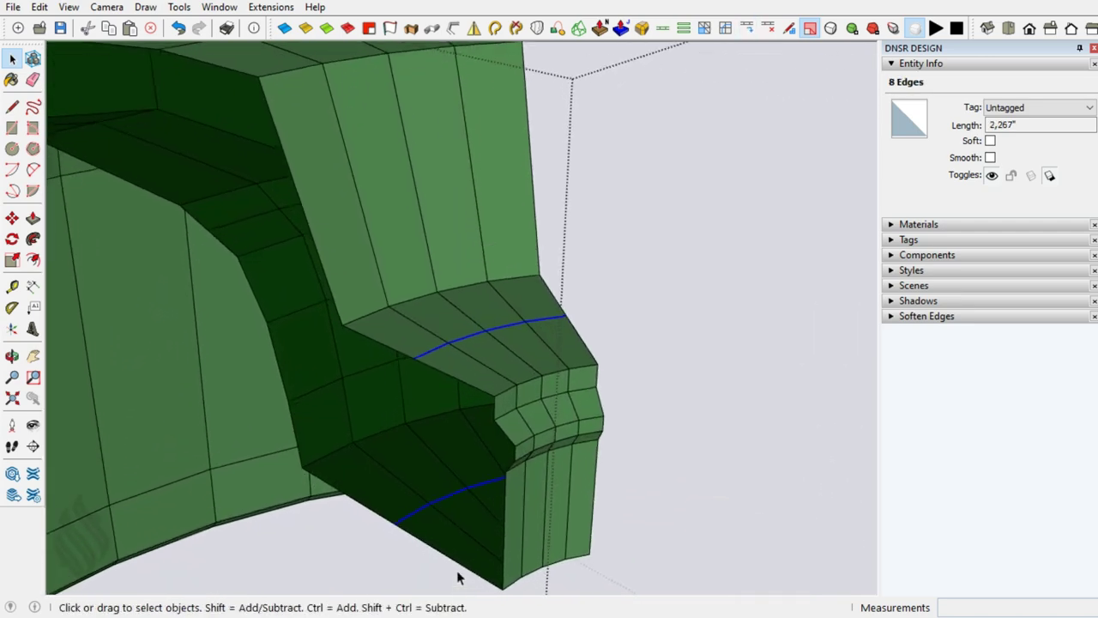
pyautogui.click(394, 524)
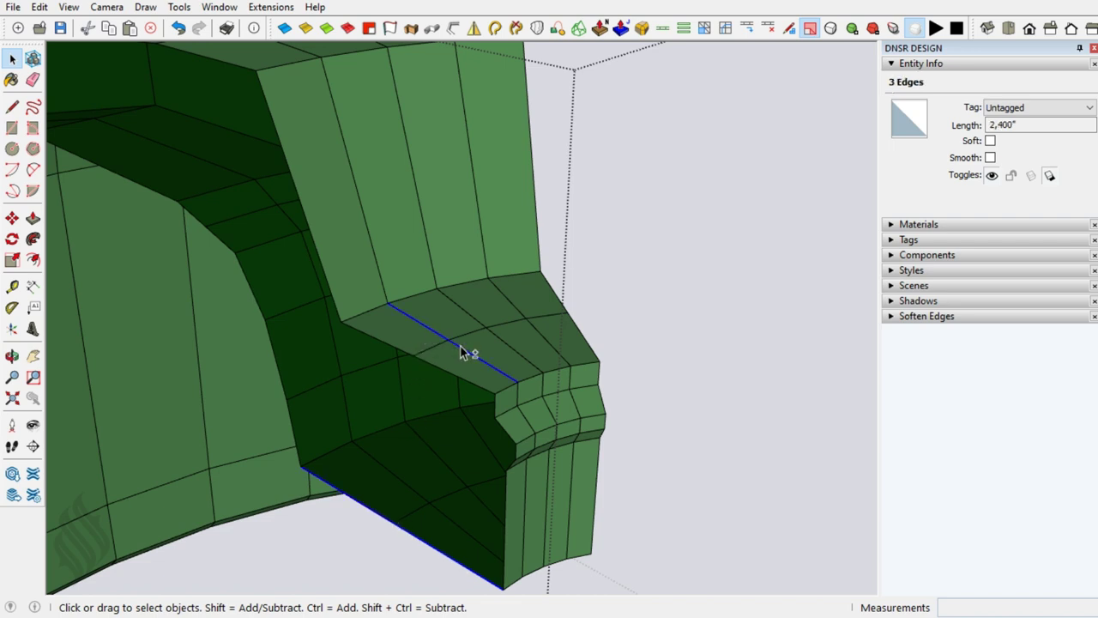
pyautogui.click(770, 28)
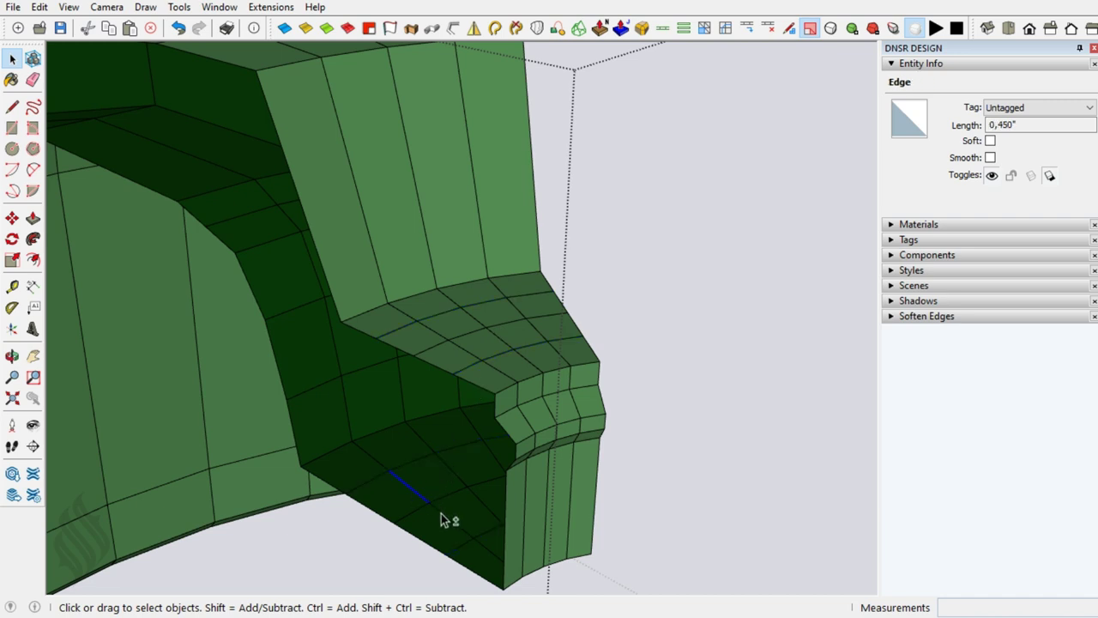
pyautogui.click(746, 28)
pyautogui.click(646, 396)
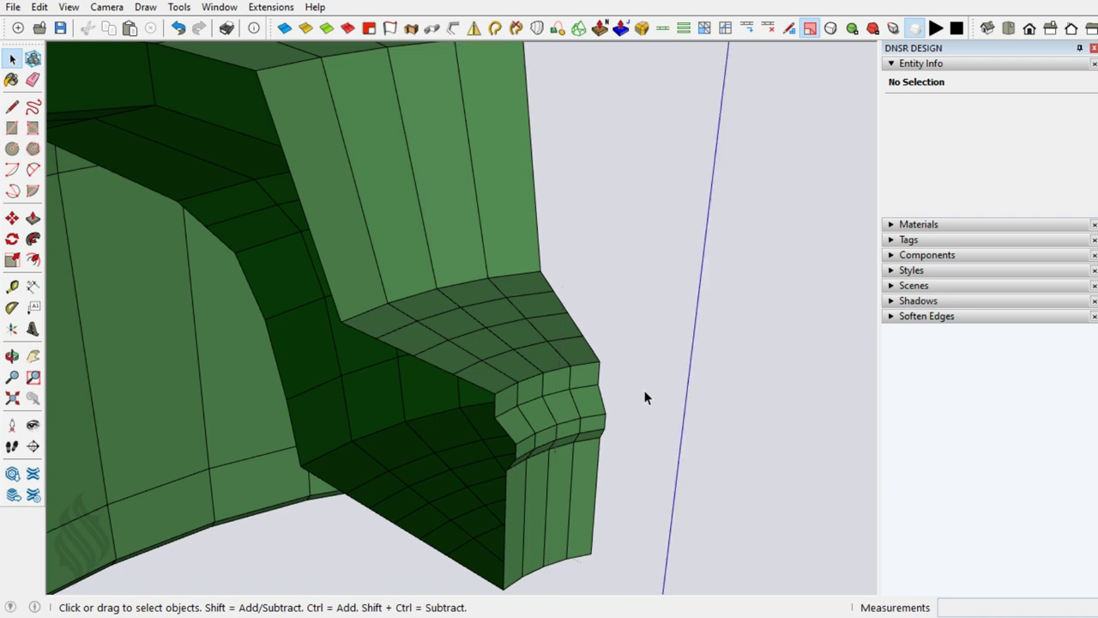
# - Draw an octagon face on the spoke end and select it
pyautogui.click(33, 149)
pyautogui.click(432, 364)
pyautogui.write(',509')
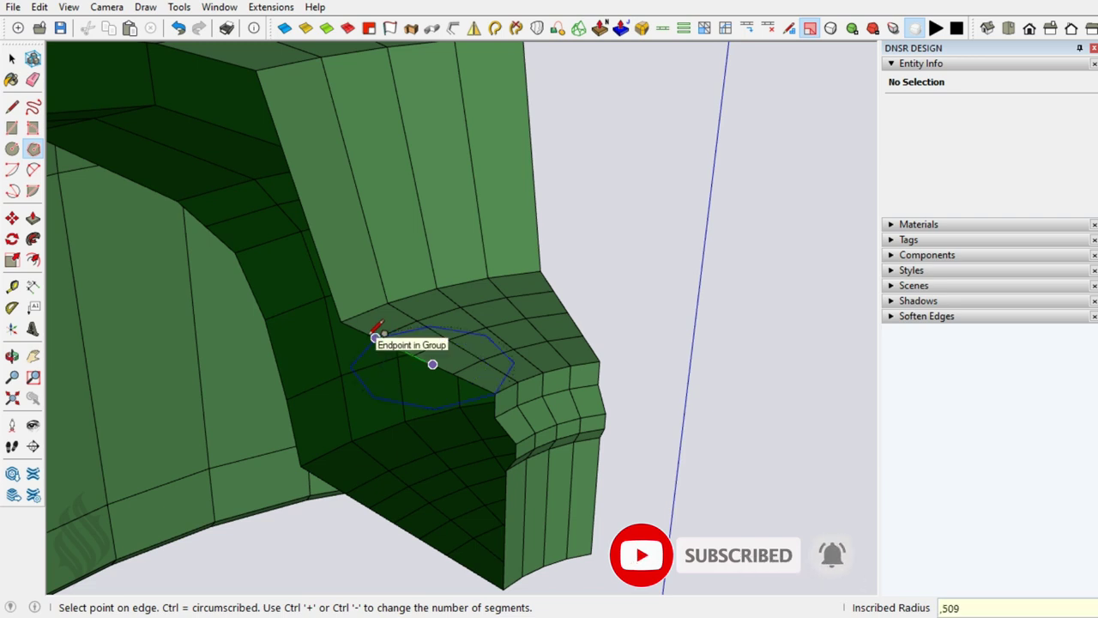
pyautogui.click(375, 337)
pyautogui.press('space')
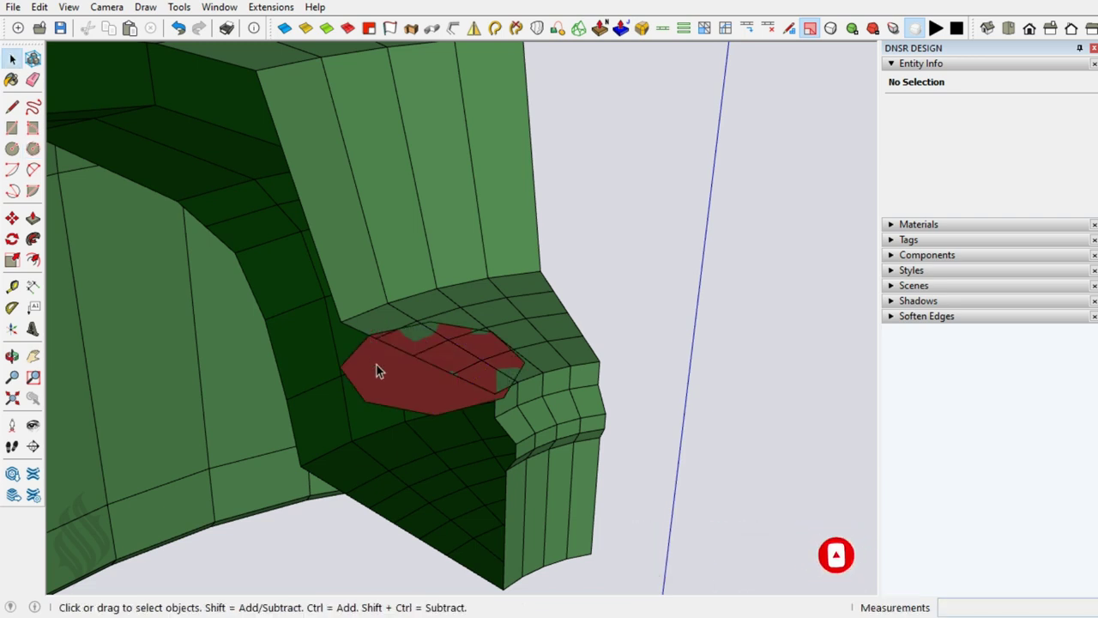
pyautogui.click(385, 386)
# - Move the octagon face up and left into place against the spoke
pyautogui.scroll(2, 393, 378)
pyautogui.scroll(2, 414, 354)
pyautogui.press('m')
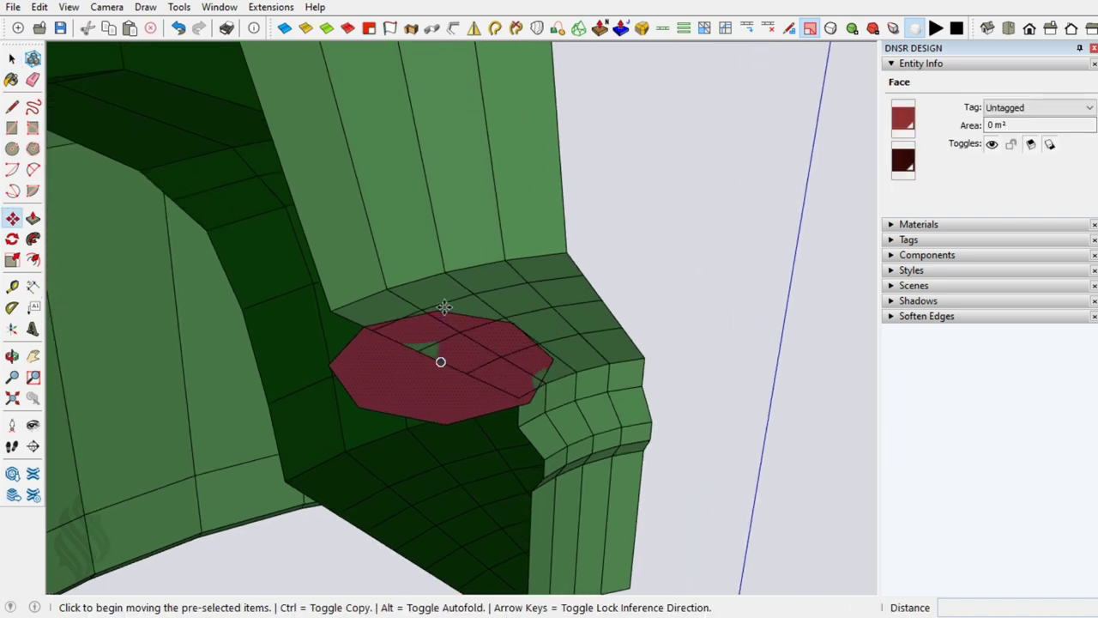
pyautogui.click(444, 307)
pyautogui.click(417, 280)
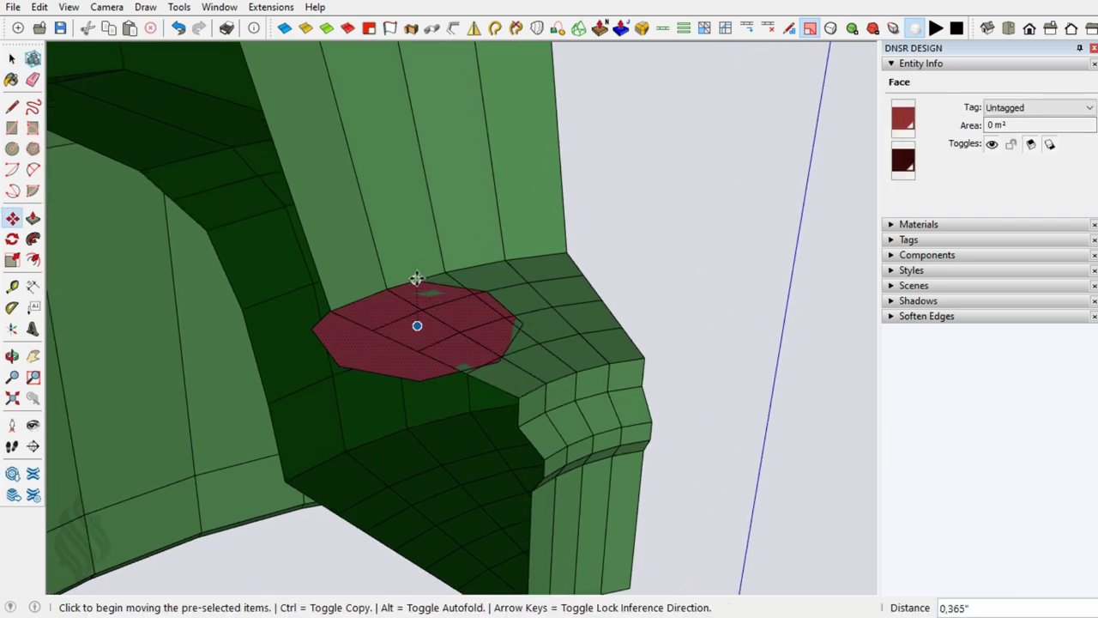
pyautogui.click(417, 284)
pyautogui.click(385, 284)
pyautogui.press('space')
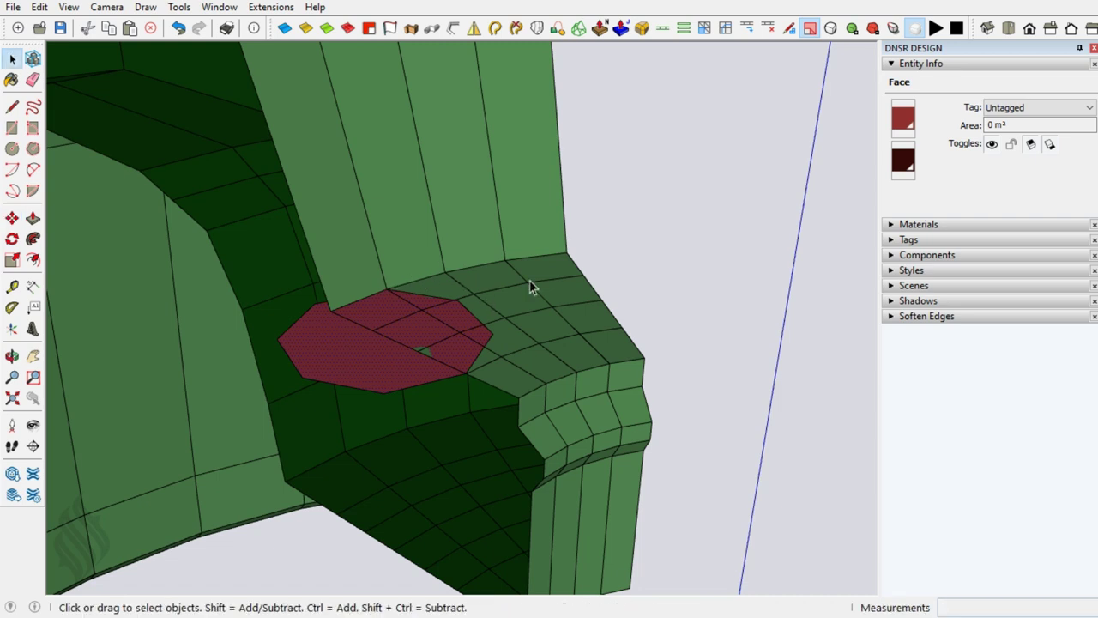
# - Select the model's group and open it for editing
pyautogui.moveTo(519, 310); pyautogui.dragTo(519, 319, button='middle')
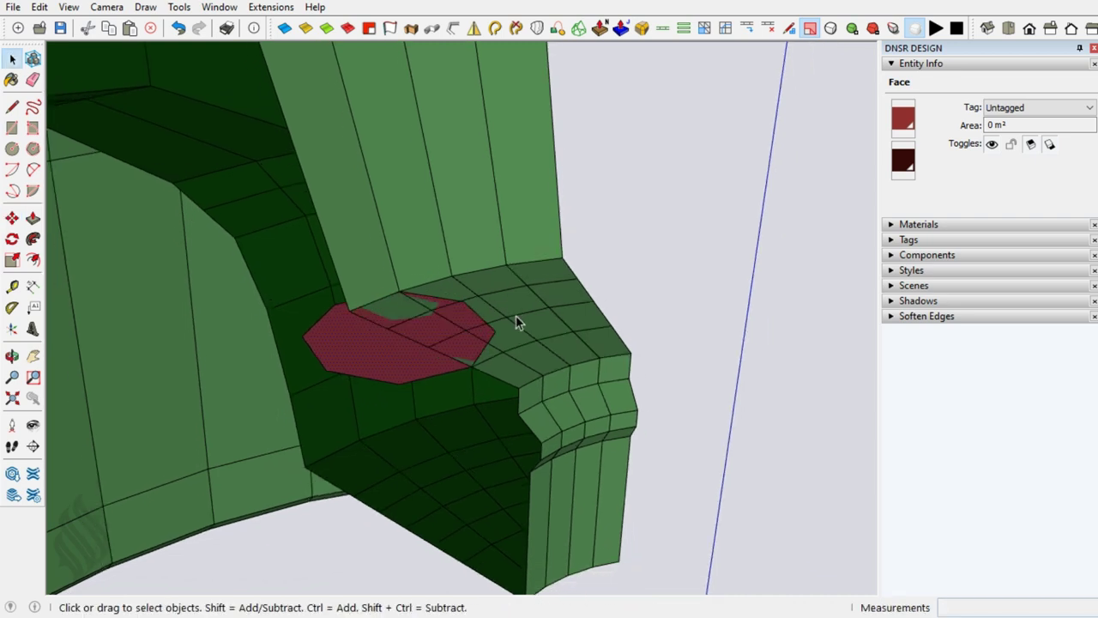
pyautogui.click(520, 345)
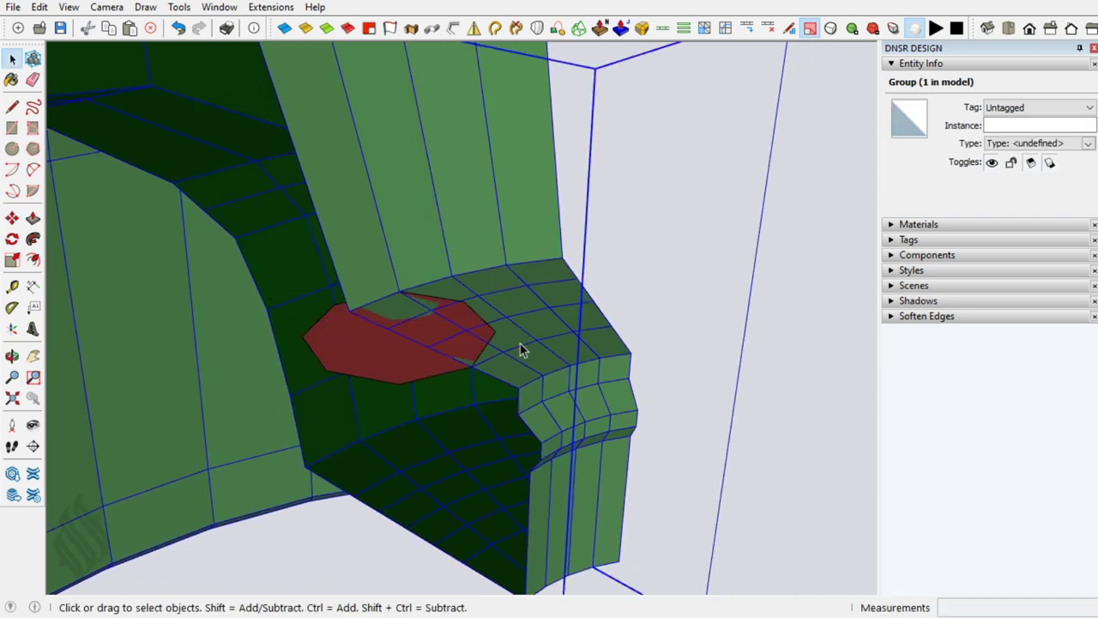
pyautogui.doubleClick(520, 345)
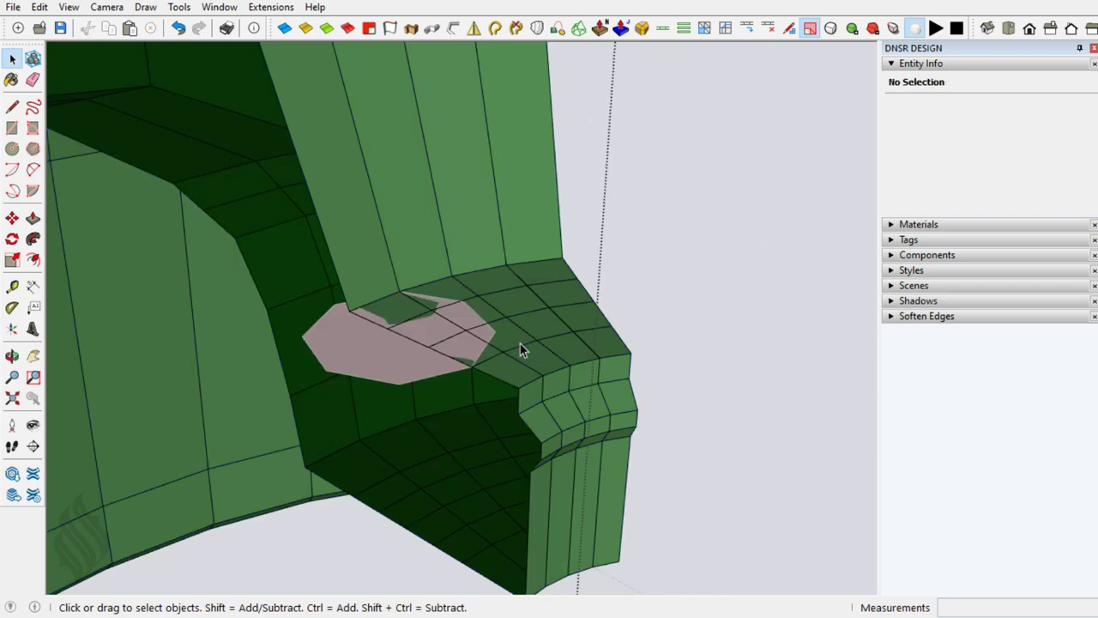
pyautogui.moveTo(437, 343)
pyautogui.mouseDown(button='middle')
pyautogui.moveTo(448, 365)
pyautogui.moveTo(412, 277)
pyautogui.moveTo(414, 315)
pyautogui.mouseUp(button='middle')
# - Snap two mesh vertices onto the octagon's corner endpoints, then begin an edge from one
pyautogui.press('m')
pyautogui.click(413, 315)
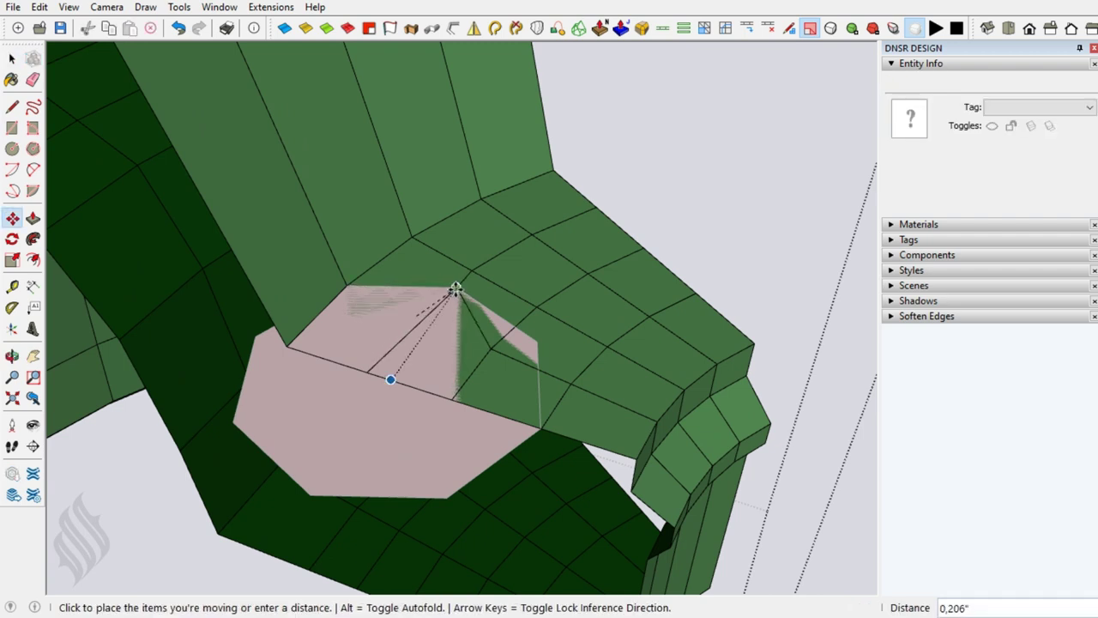
pyautogui.click(454, 290)
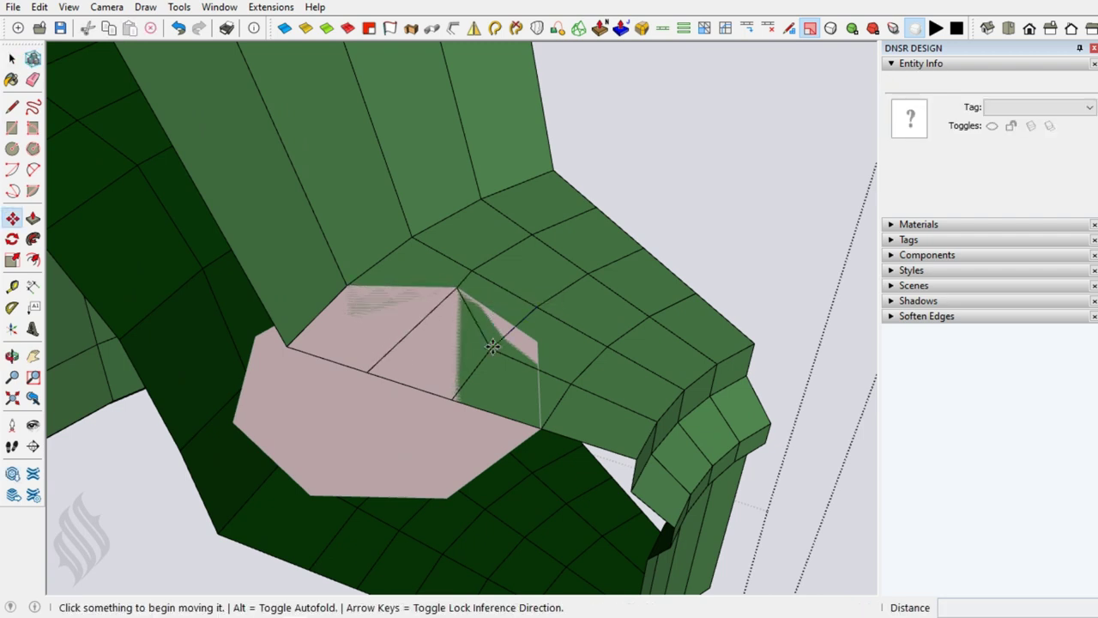
pyautogui.click(498, 336)
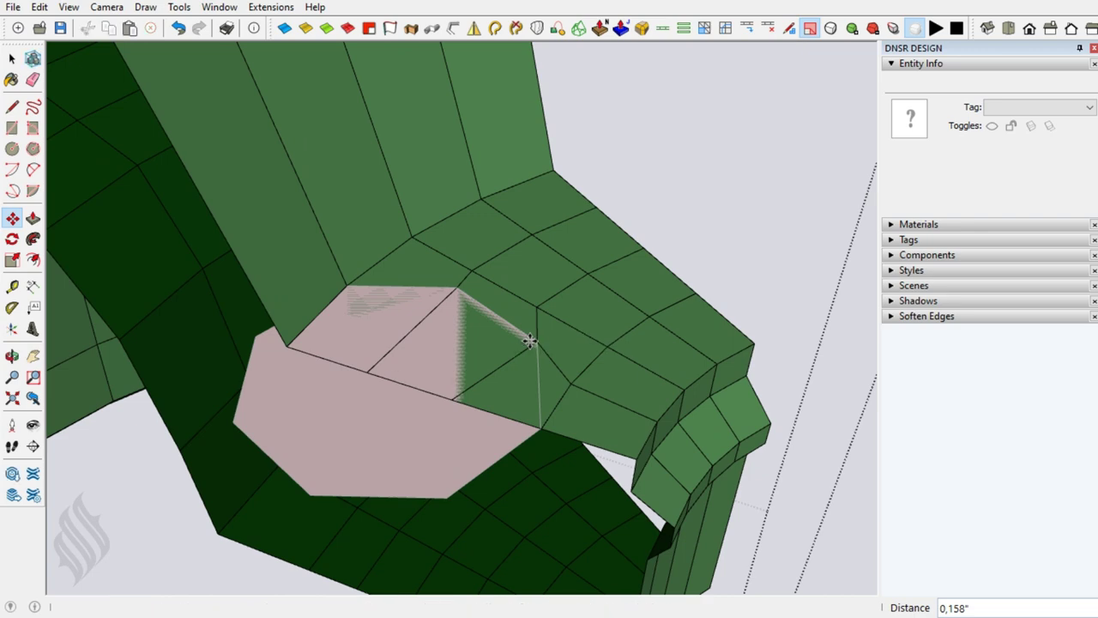
pyautogui.click(536, 342)
pyautogui.press('space')
pyautogui.scroll(2, 537, 386)
pyautogui.scroll(2, 536, 392)
pyautogui.scroll(2, 536, 391)
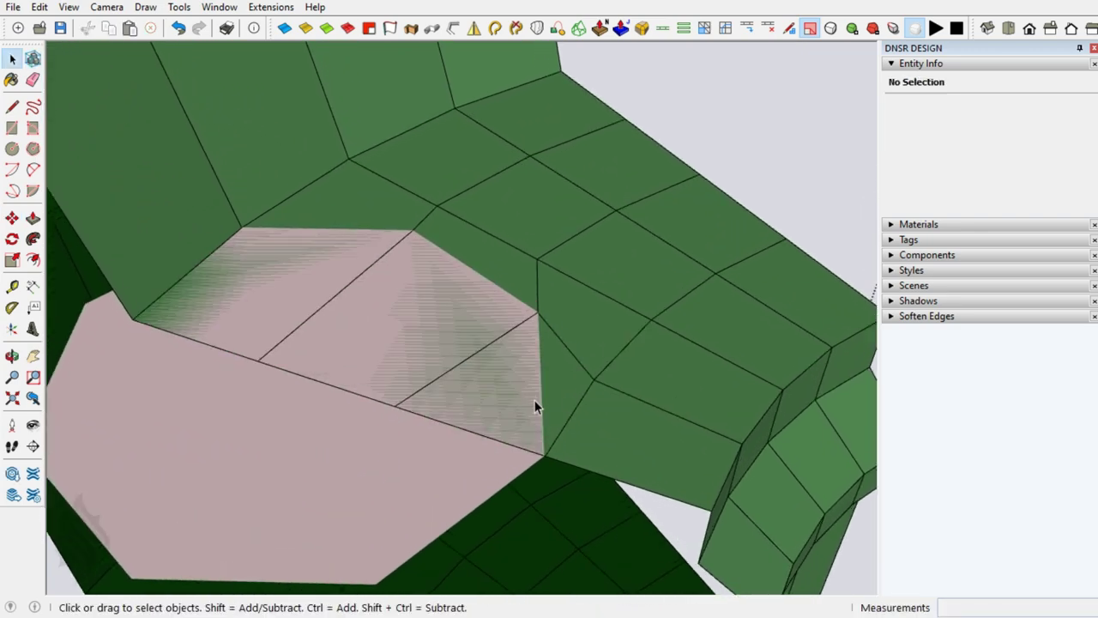
pyautogui.scroll(2, 541, 412)
pyautogui.press('l')
pyautogui.click(546, 469)
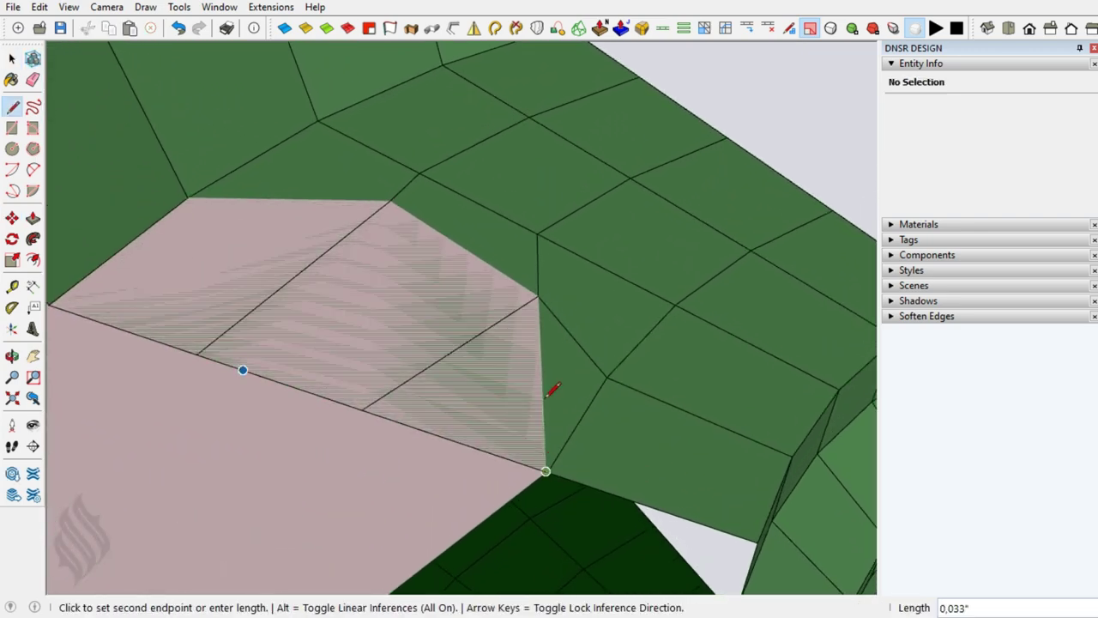
# - Close the small triangular face, then erase its edge and the two stray edges under the spoke
pyautogui.click(539, 299)
pyautogui.press('space')
pyautogui.scroll(-2, 514, 356)
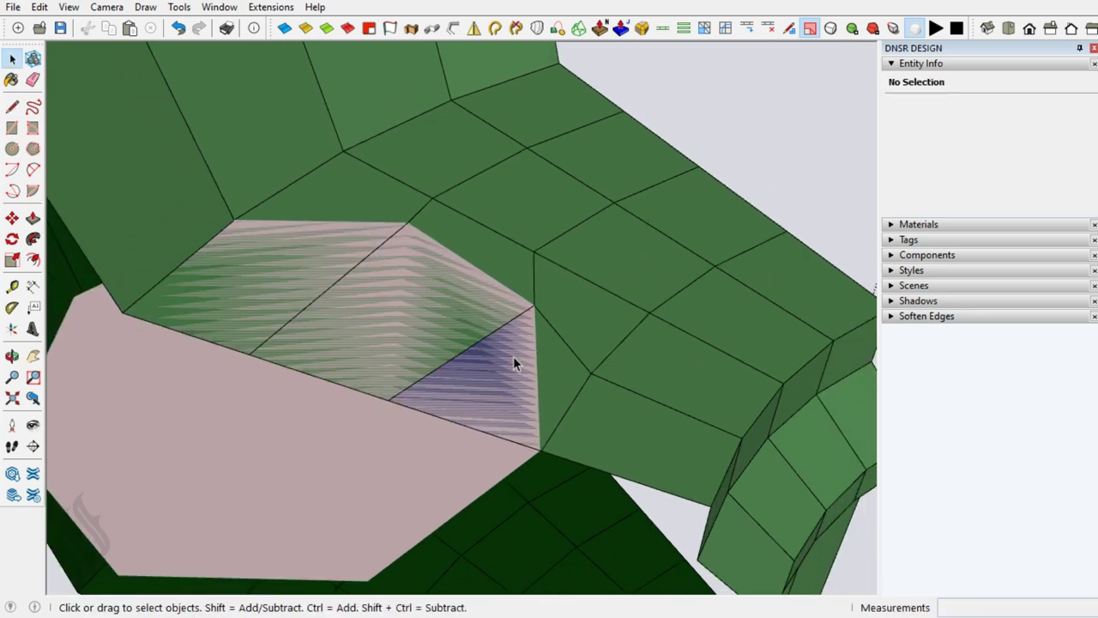
pyautogui.moveTo(513, 356); pyautogui.dragTo(474, 375, button='middle')
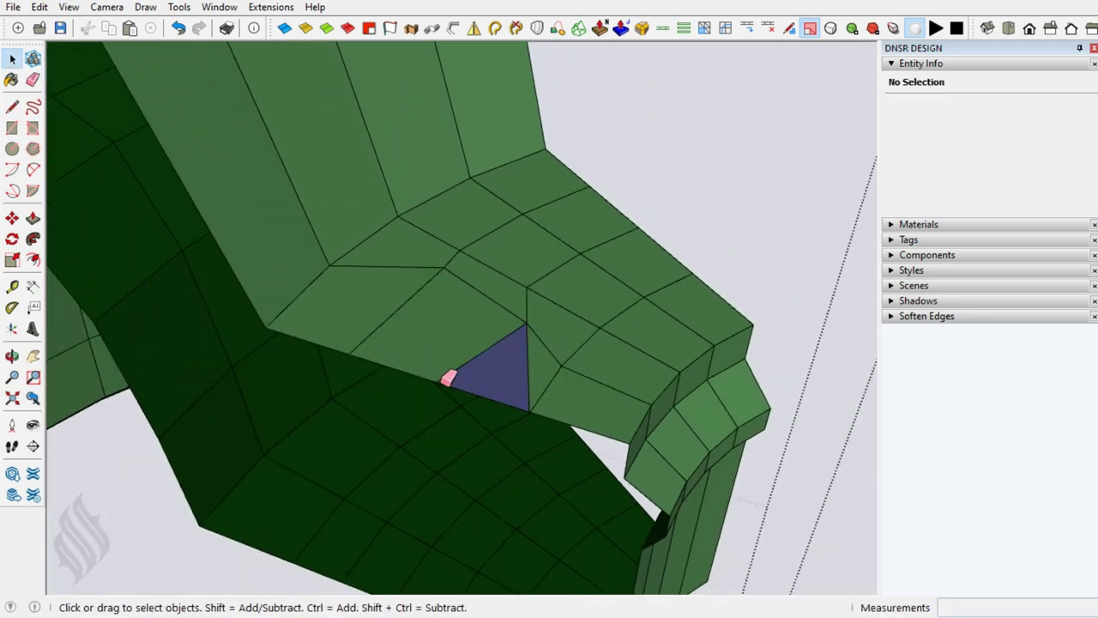
pyautogui.press('e')
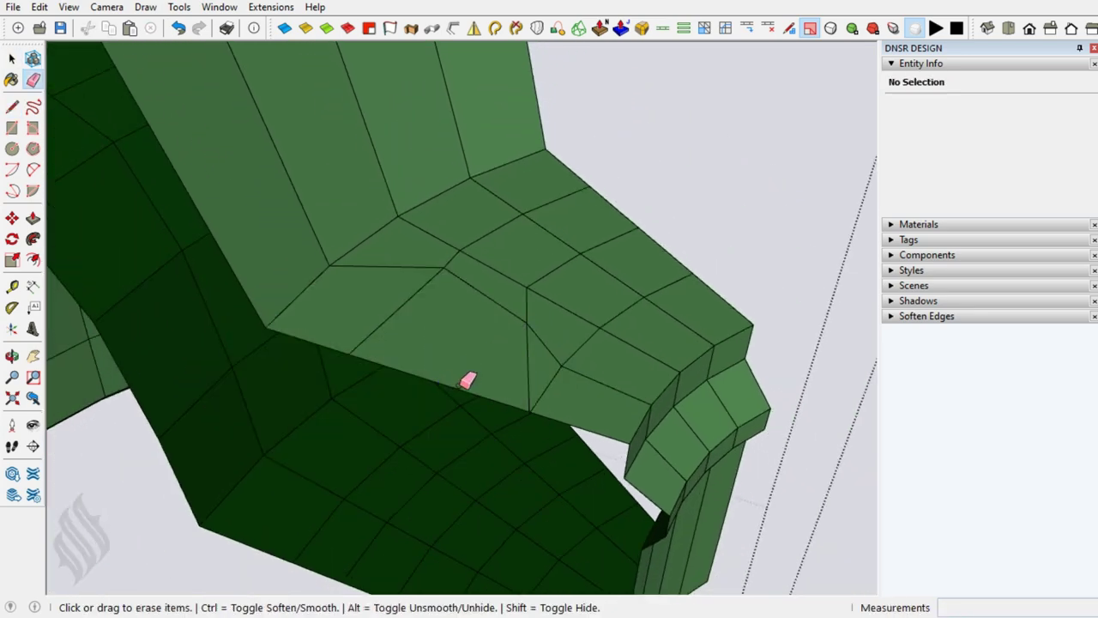
pyautogui.click(460, 381)
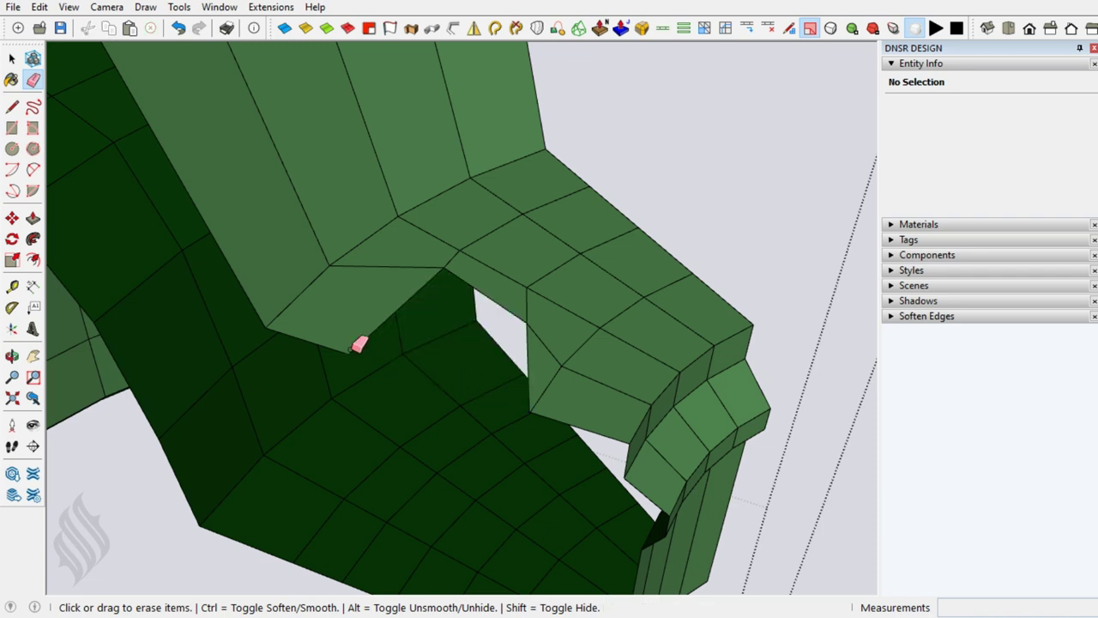
pyautogui.moveTo(359, 344); pyautogui.dragTo(412, 326)
pyautogui.scroll(-2, 412, 326)
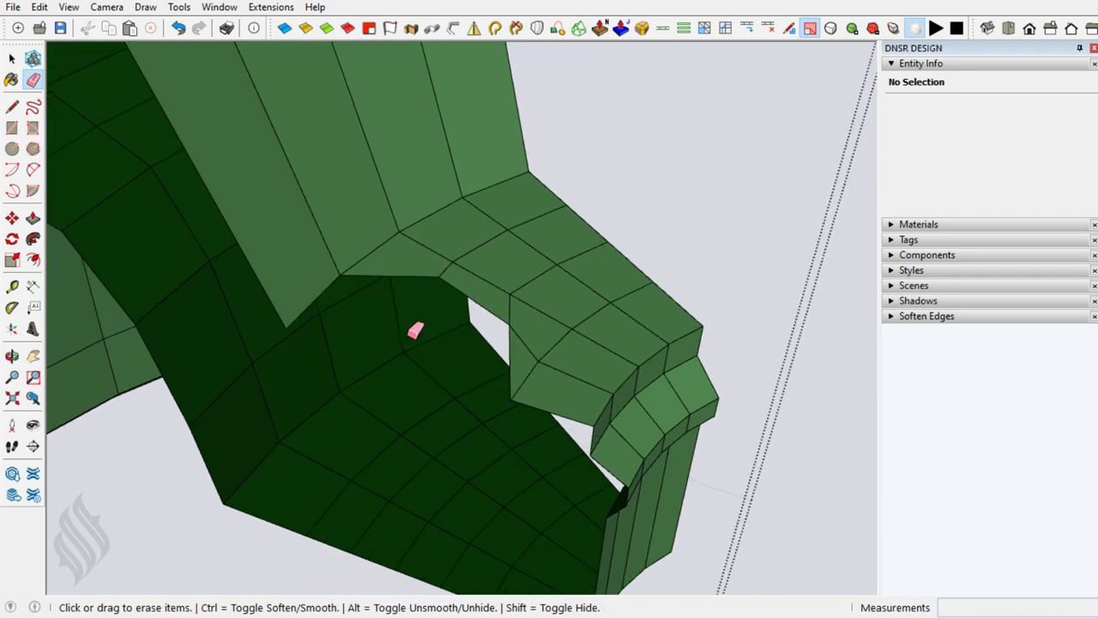
pyautogui.press('space')
# - Draw an edge from the octagon's corner to close a small triangle, then erase that triangle
pyautogui.press('l')
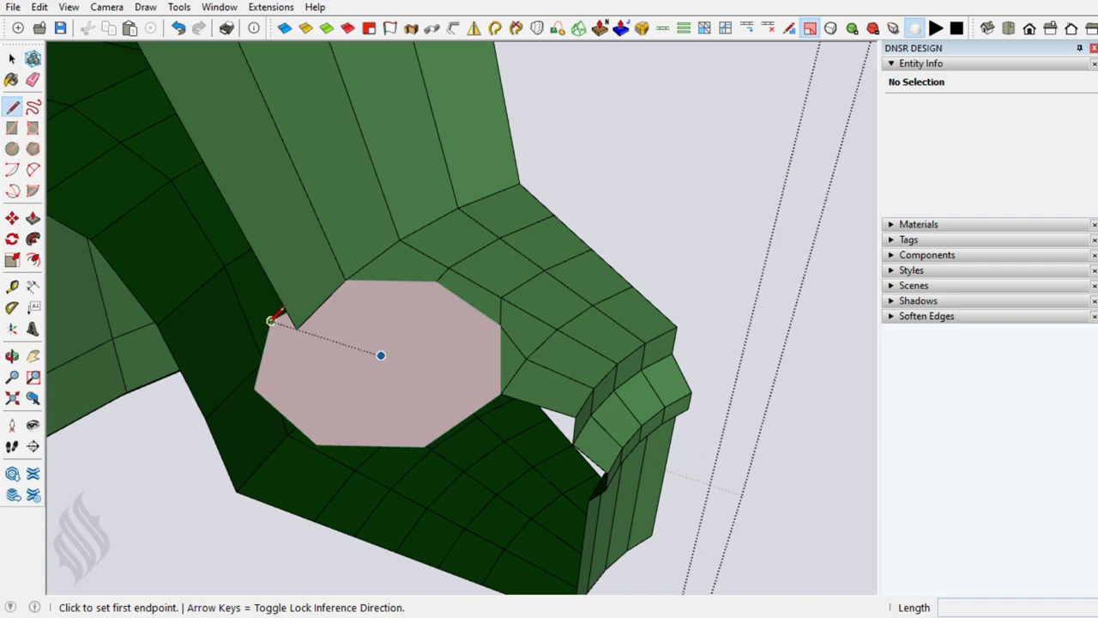
pyautogui.click(261, 267)
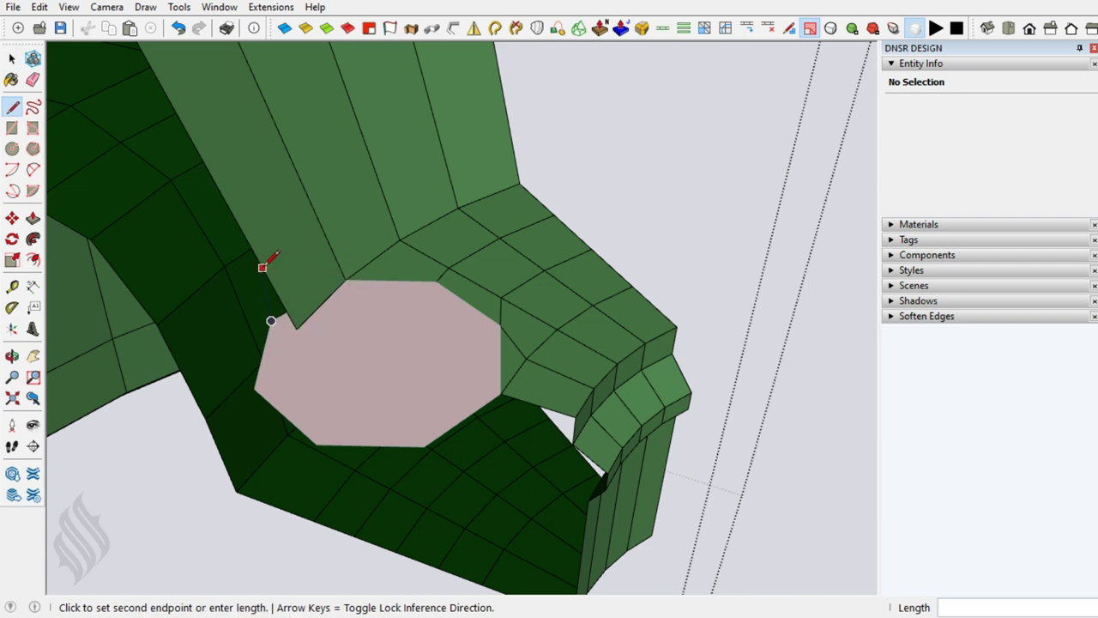
pyautogui.click(346, 276)
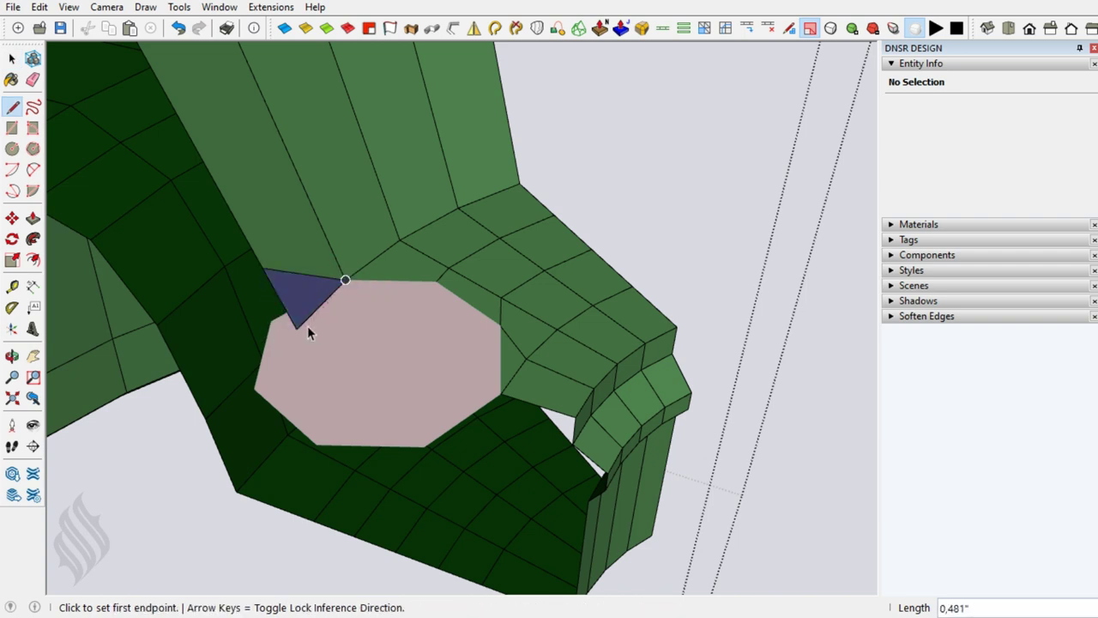
pyautogui.press('e')
pyautogui.click(298, 325)
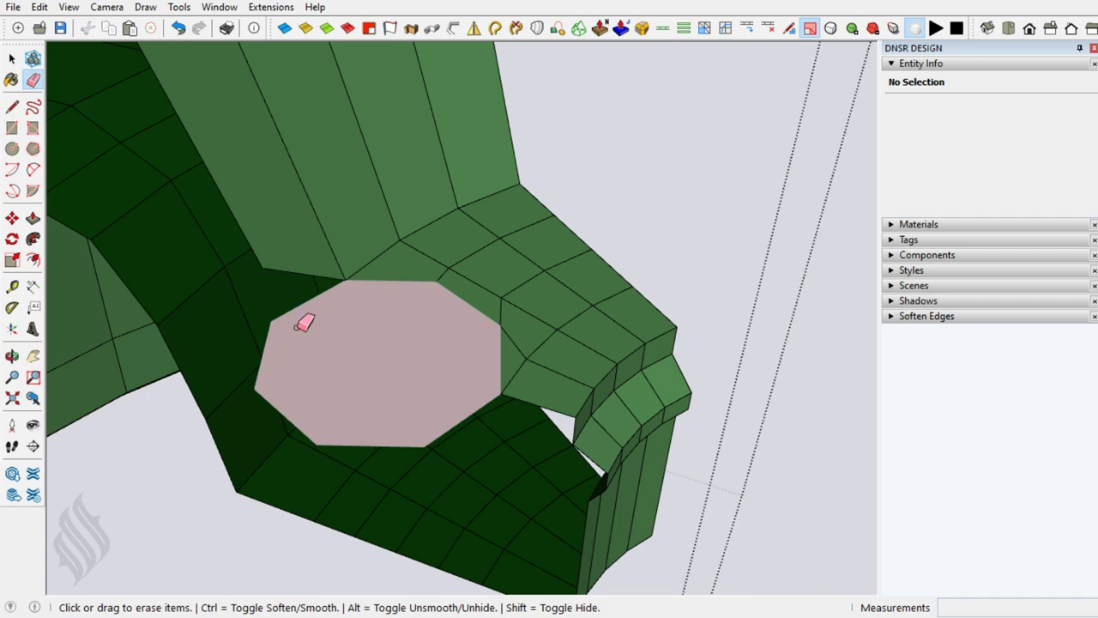
pyautogui.press('space')
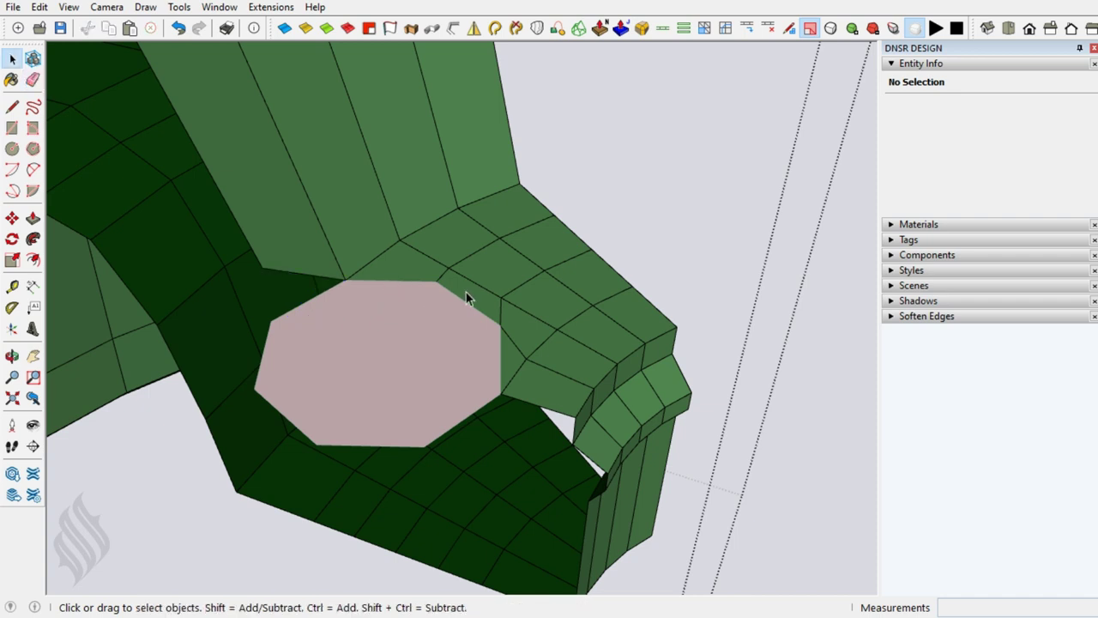
# - Draw a line between the octagon's opposite corners and erase its lower half
pyautogui.click(454, 335)
pyautogui.press('l')
pyautogui.click(271, 321)
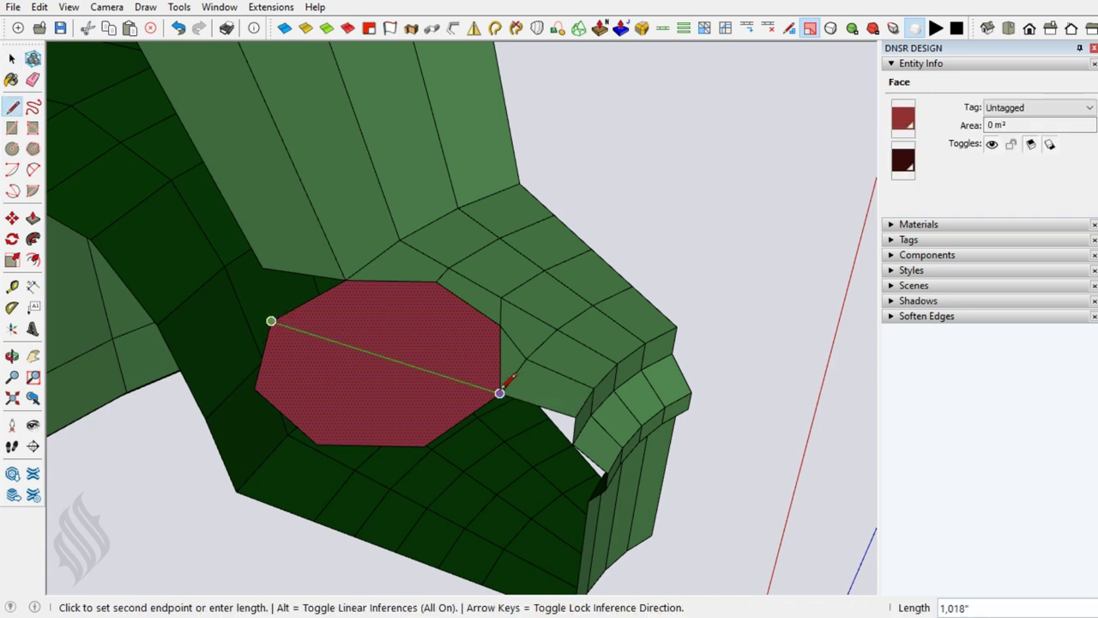
pyautogui.click(499, 392)
pyautogui.press('space')
pyautogui.press('e')
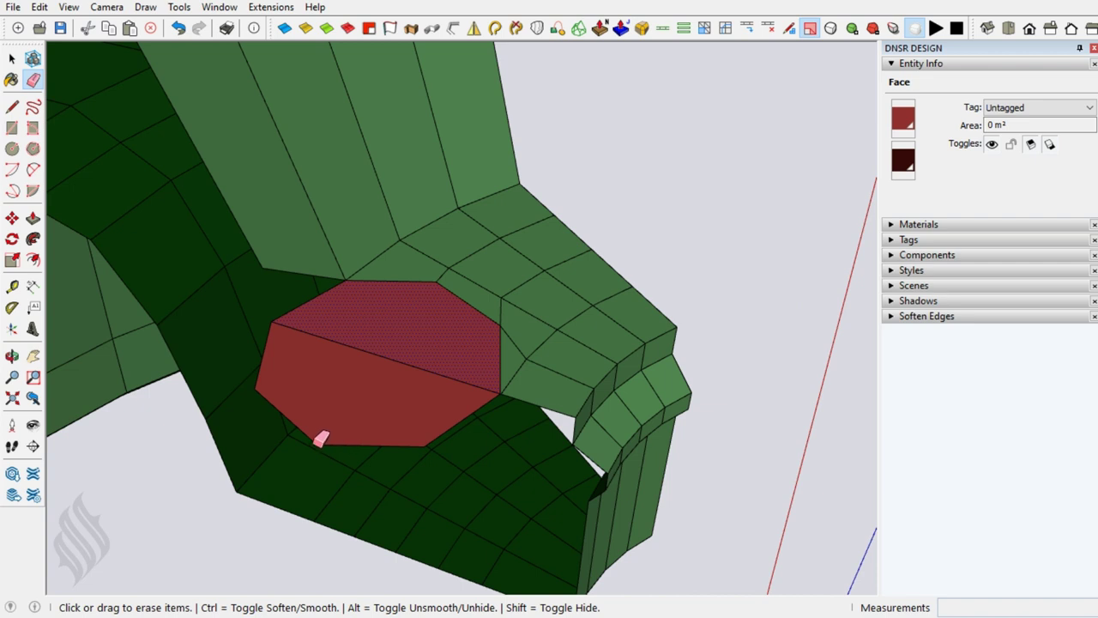
pyautogui.moveTo(320, 441); pyautogui.dragTo(321, 437)
pyautogui.press('space')
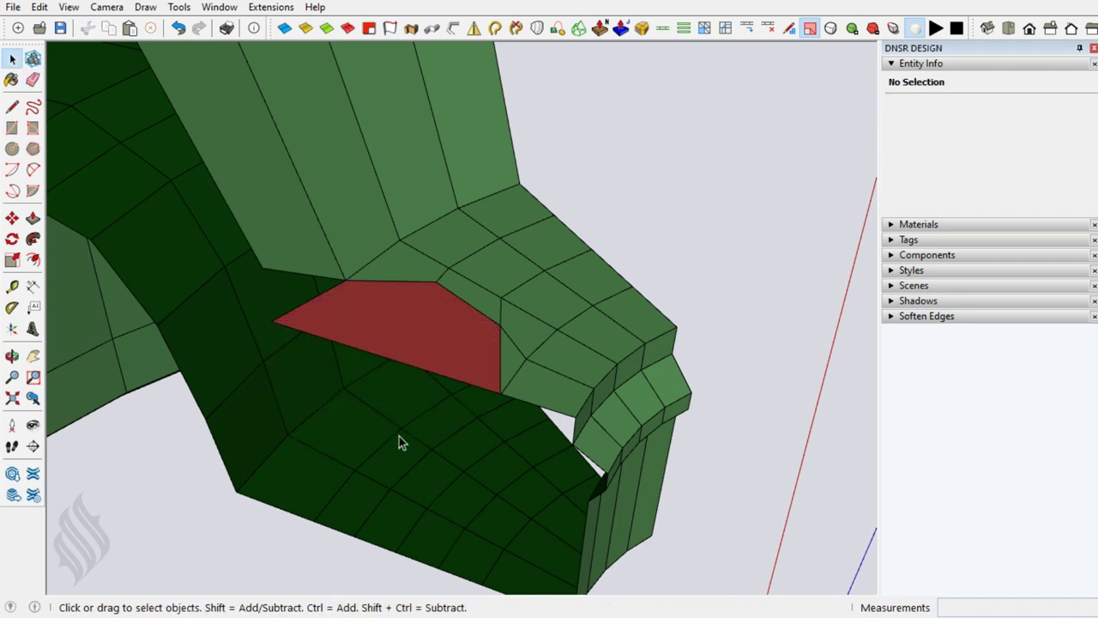
pyautogui.click(447, 339)
# - Try a Push/Pull extrusion of the red face from below, then undo it
pyautogui.moveTo(549, 372); pyautogui.dragTo(527, 287, button='middle')
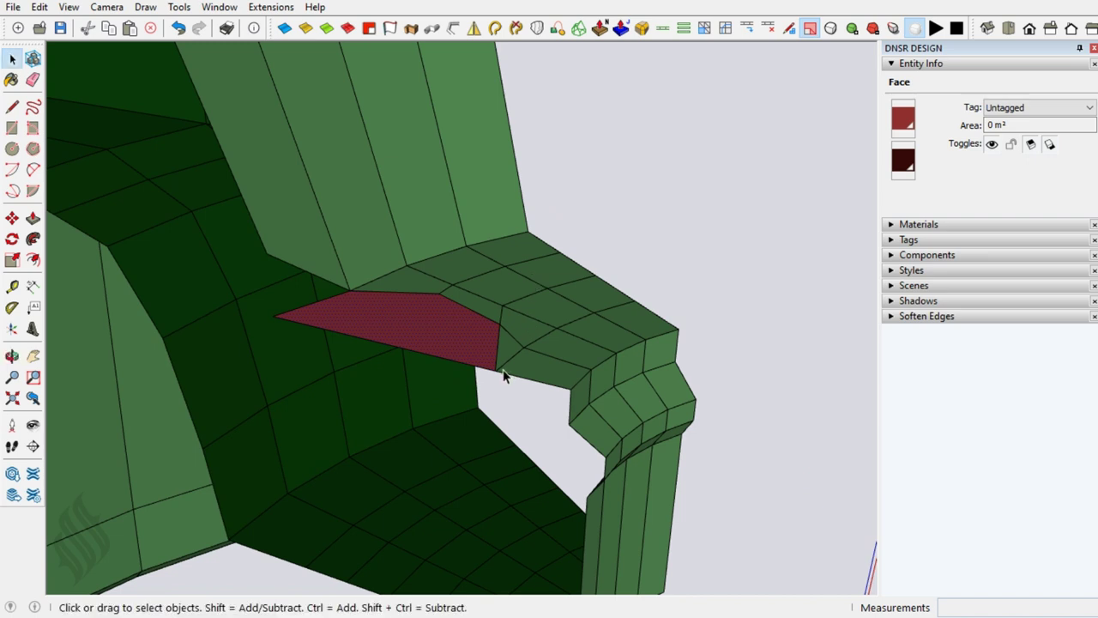
pyautogui.press('p')
pyautogui.click(442, 333)
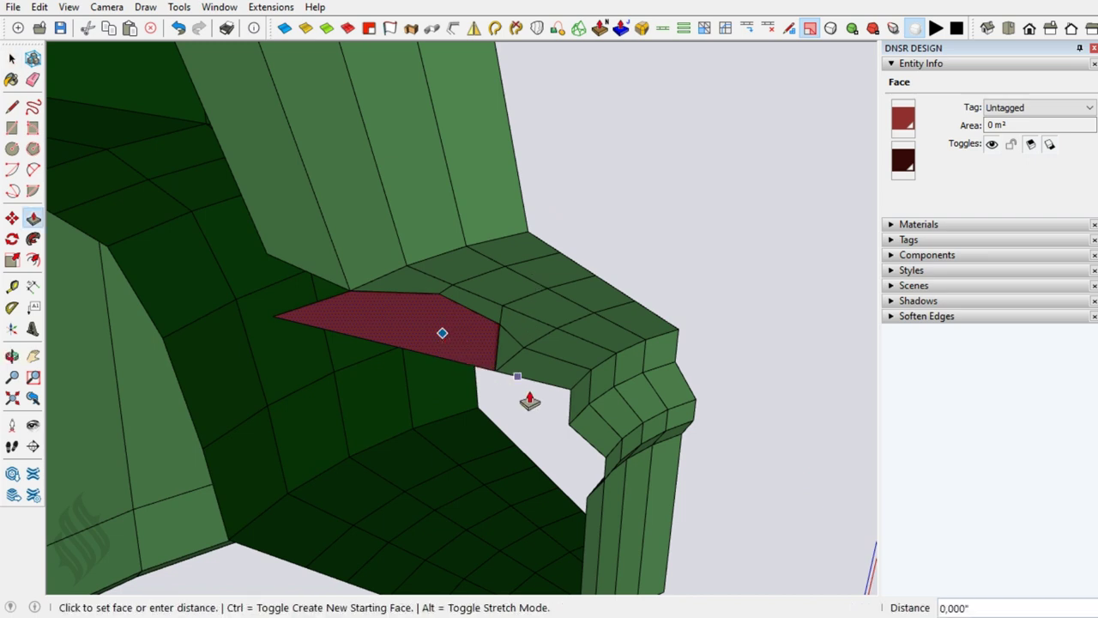
pyautogui.click(586, 444)
pyautogui.press('space')
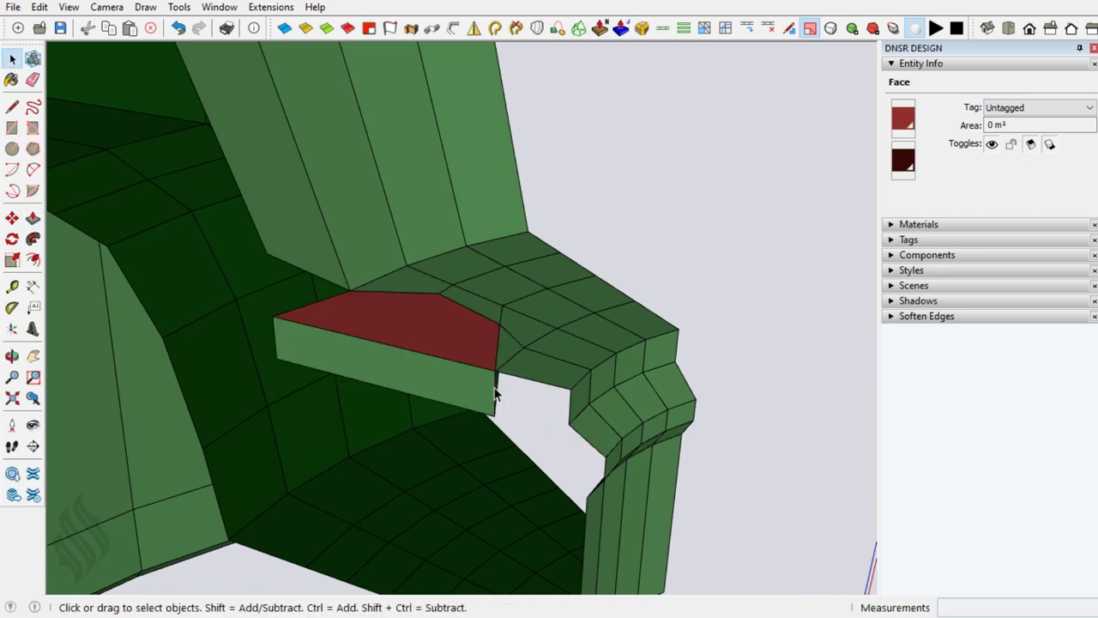
pyautogui.hotkey('ctrl', 'z')
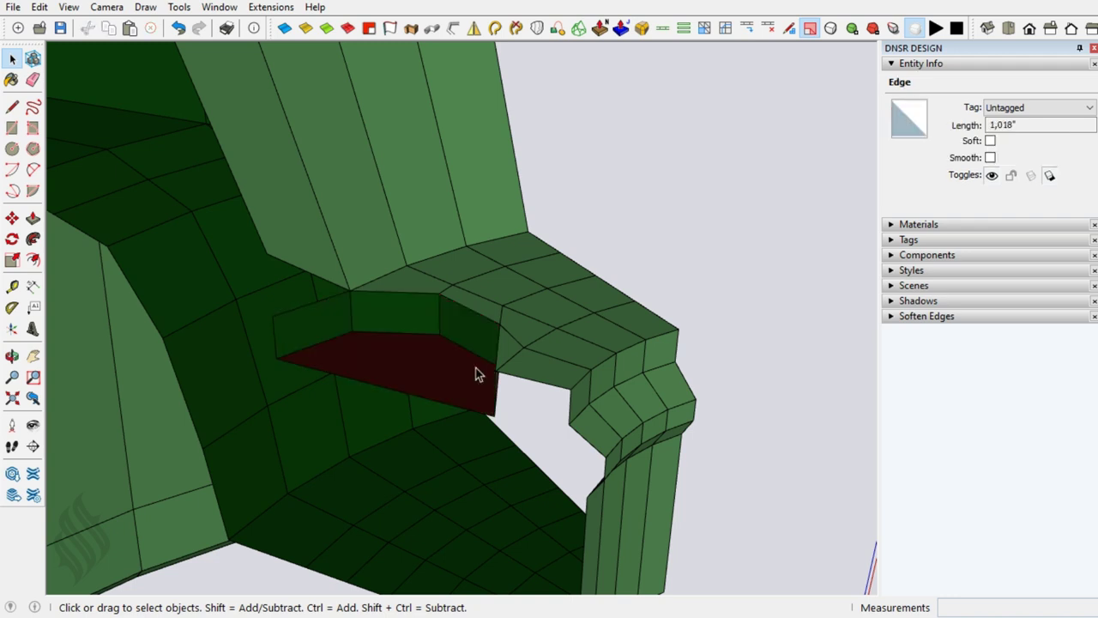
# - Draw an eight-sided polygon on the red face, then undo it
pyautogui.click(32, 149)
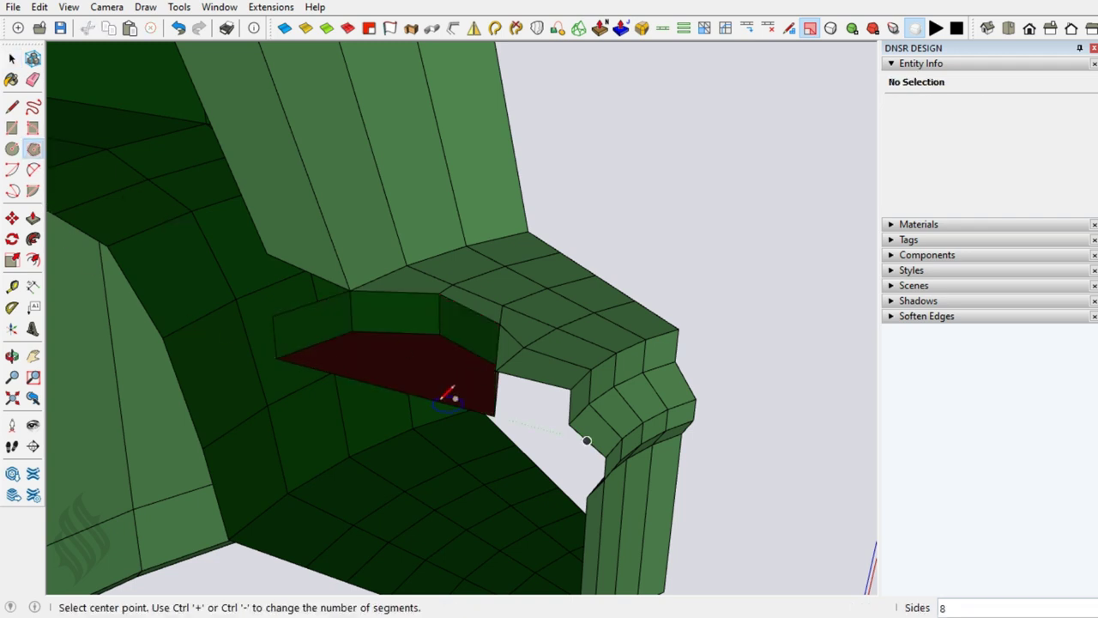
pyautogui.click(380, 386)
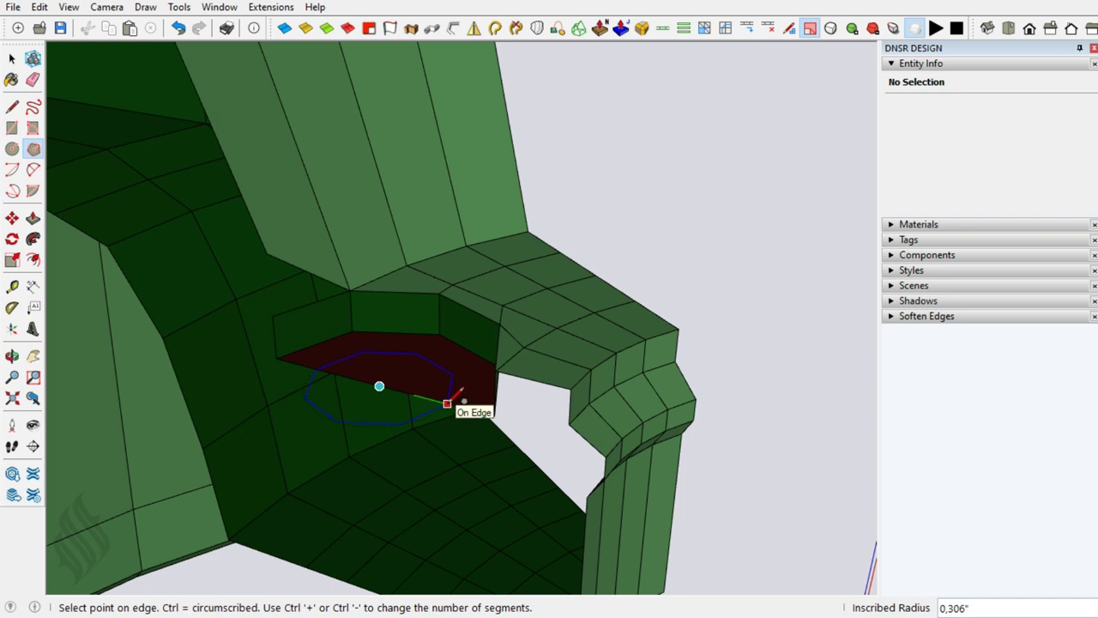
pyautogui.click(447, 403)
pyautogui.press('space')
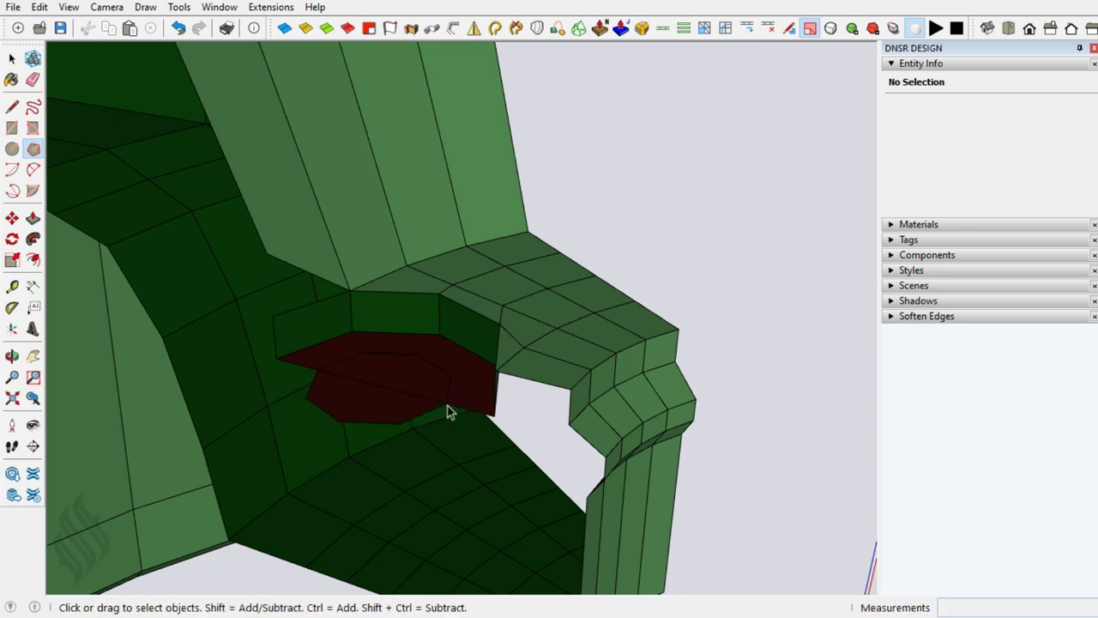
pyautogui.press('e')
pyautogui.hotkey('ctrl', 'z')
pyautogui.press('space')
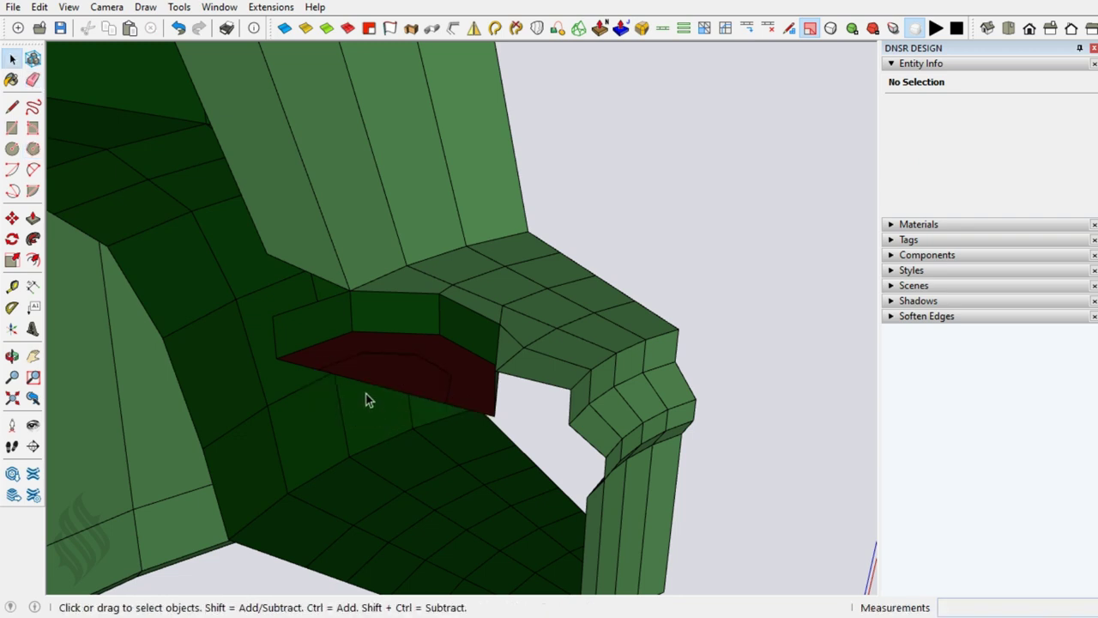
# - Draw two edges across the dark red face from its vertices to split it
pyautogui.press('l')
pyautogui.click(352, 354)
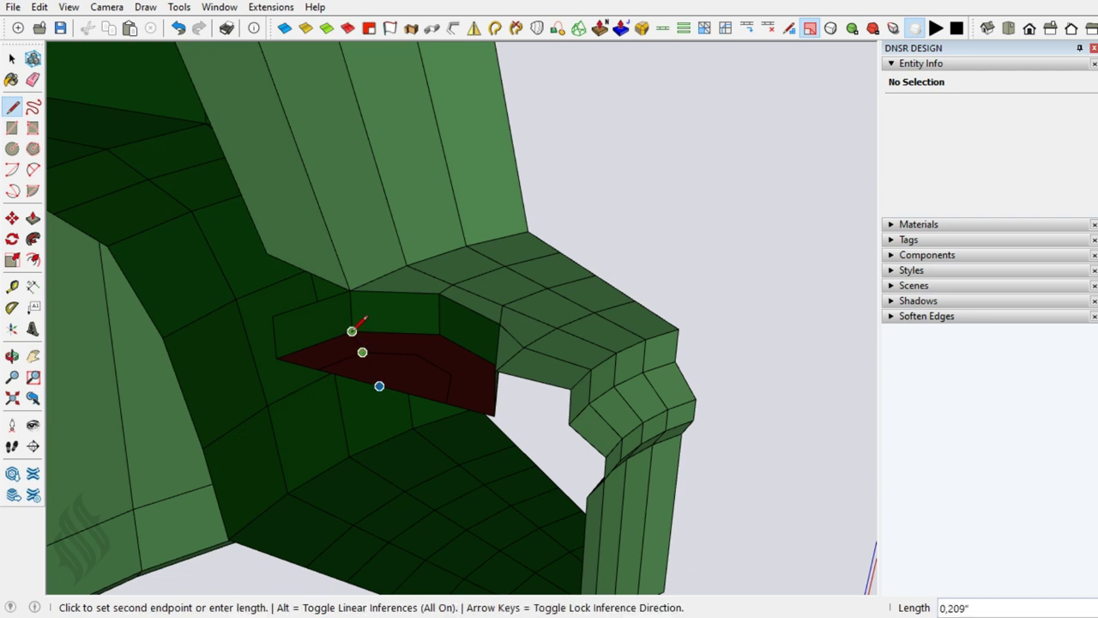
pyautogui.click(352, 333)
pyautogui.click(416, 352)
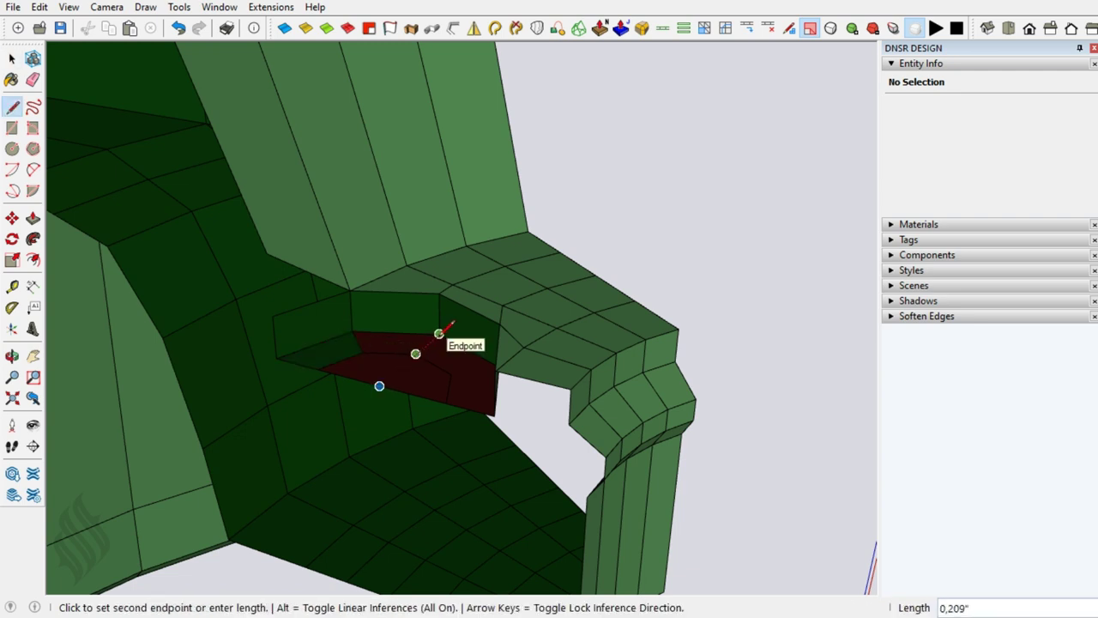
pyautogui.click(440, 334)
pyautogui.press('o')
pyautogui.moveTo(452, 377)
pyautogui.mouseDown()
pyautogui.moveTo(522, 385)
pyautogui.moveTo(483, 387)
pyautogui.mouseUp()
pyautogui.press('space')
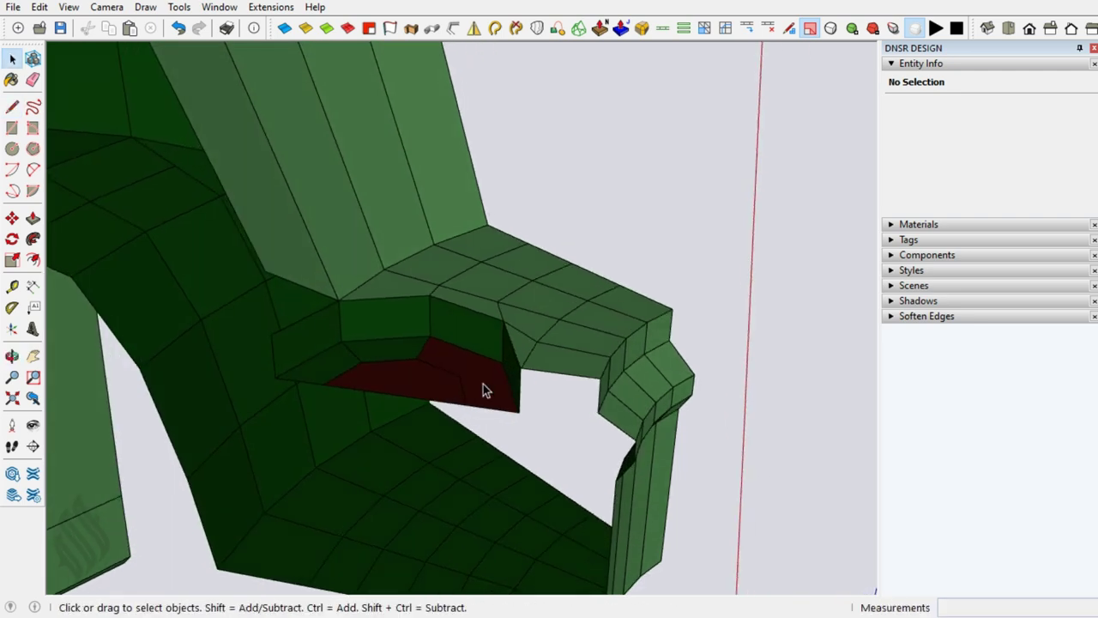
# - Split the dark red face with an edge and move it into line with a point on the rim
pyautogui.press('l')
pyautogui.click(458, 374)
pyautogui.click(502, 353)
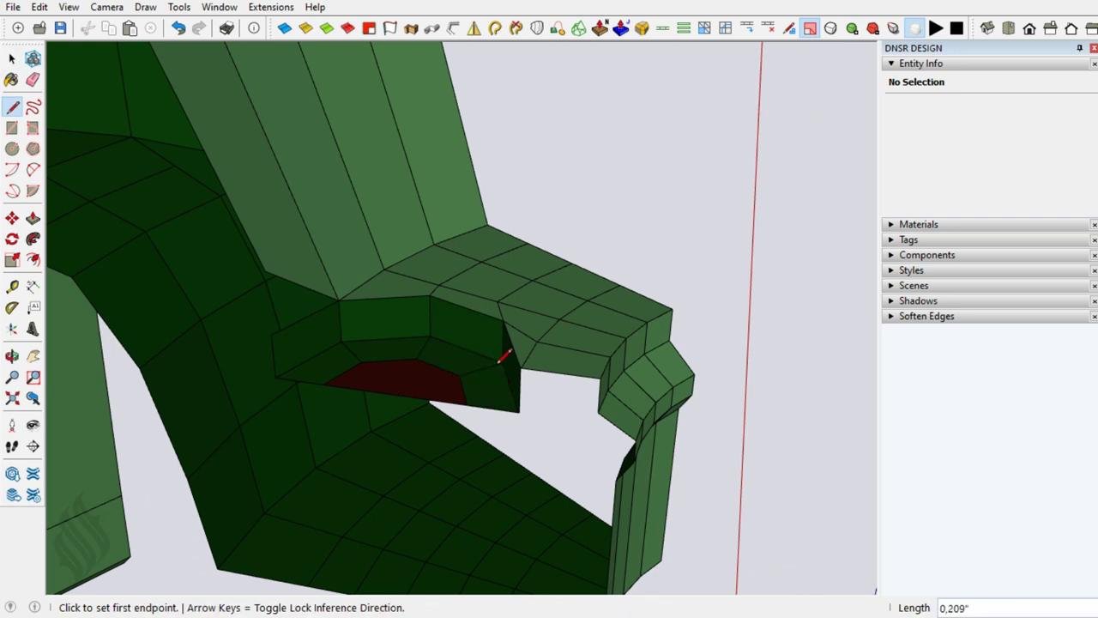
pyautogui.press('space')
pyautogui.click(491, 385)
pyautogui.press('o')
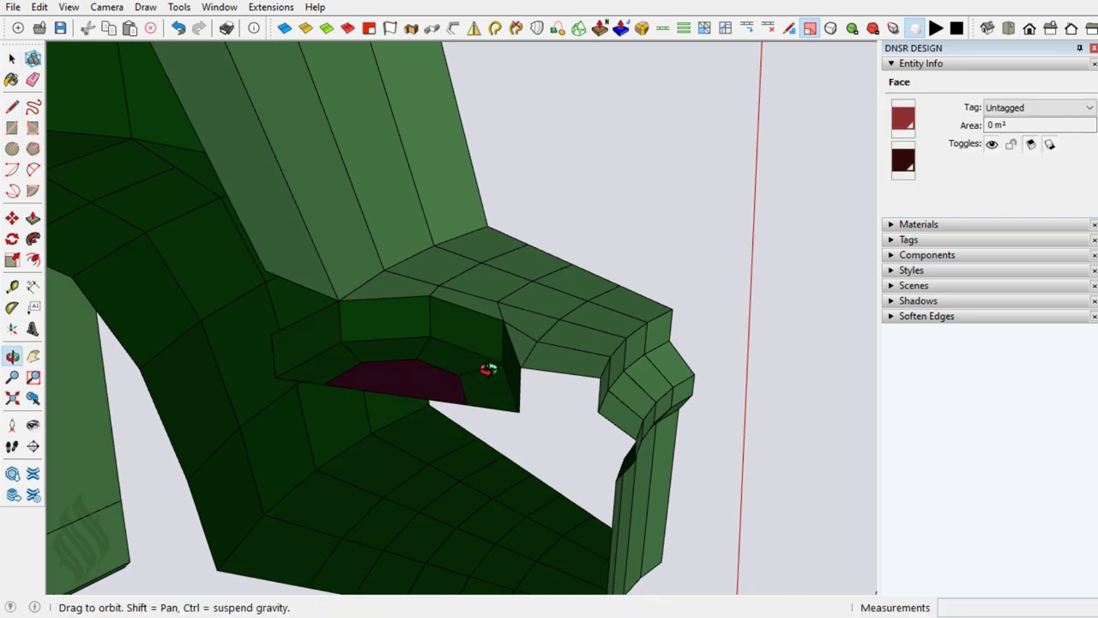
pyautogui.moveTo(491, 385); pyautogui.dragTo(492, 350)
pyautogui.press('m')
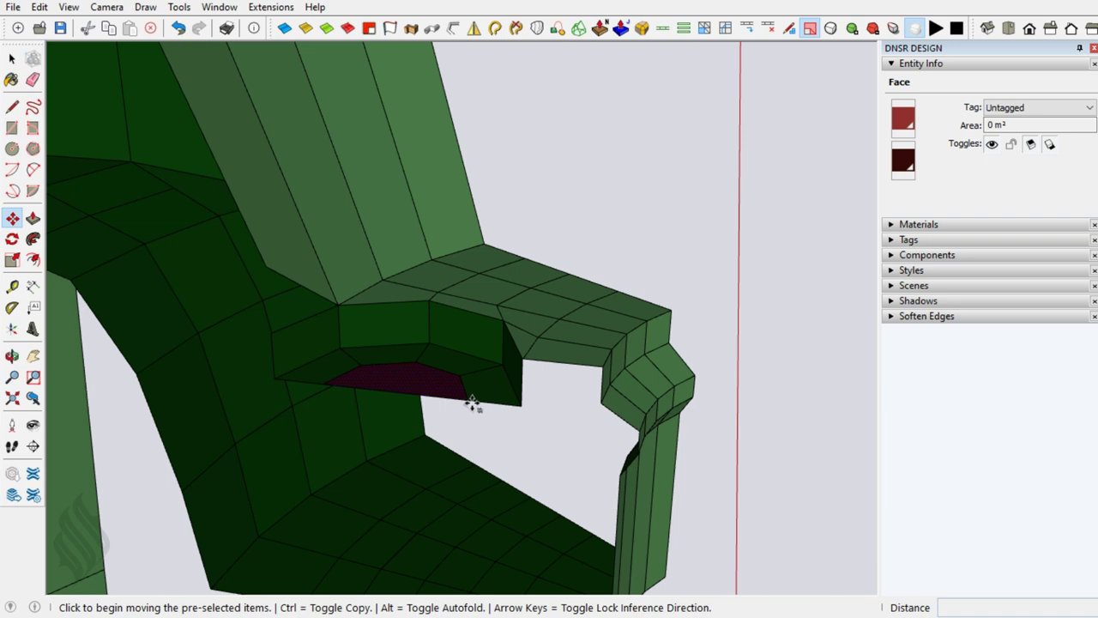
pyautogui.click(468, 402)
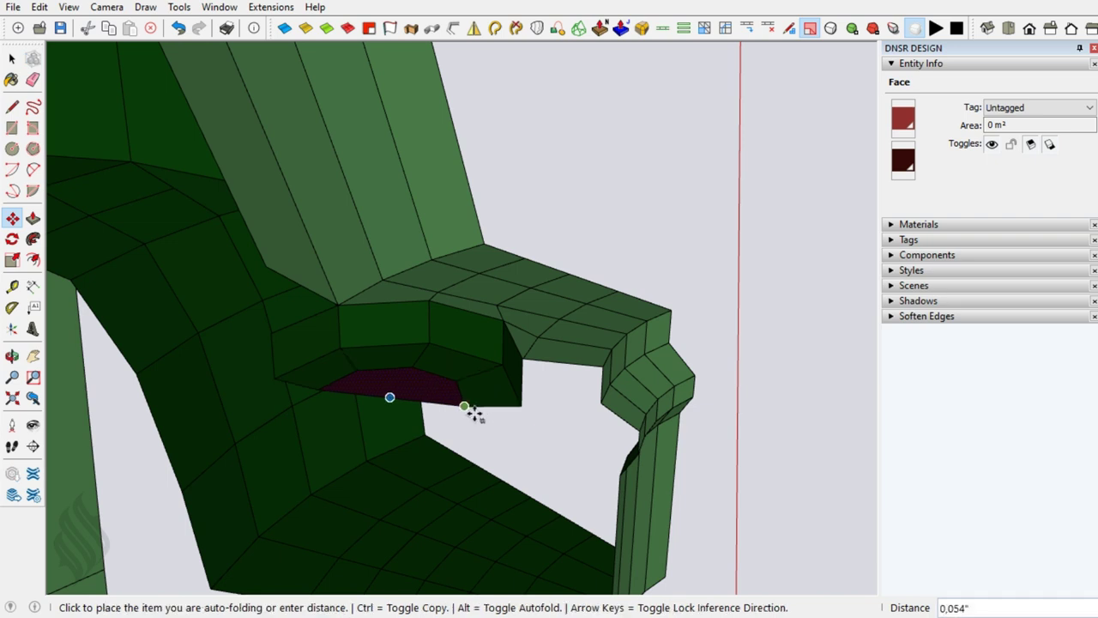
pyautogui.click(674, 397)
pyautogui.press('space')
# - Push/Pull the dark red face down to the floor to form a column
pyautogui.moveTo(517, 350)
pyautogui.mouseDown(button='middle')
pyautogui.moveTo(515, 318)
pyautogui.moveTo(481, 384)
pyautogui.mouseUp(button='middle')
pyautogui.press('p')
pyautogui.click(476, 401)
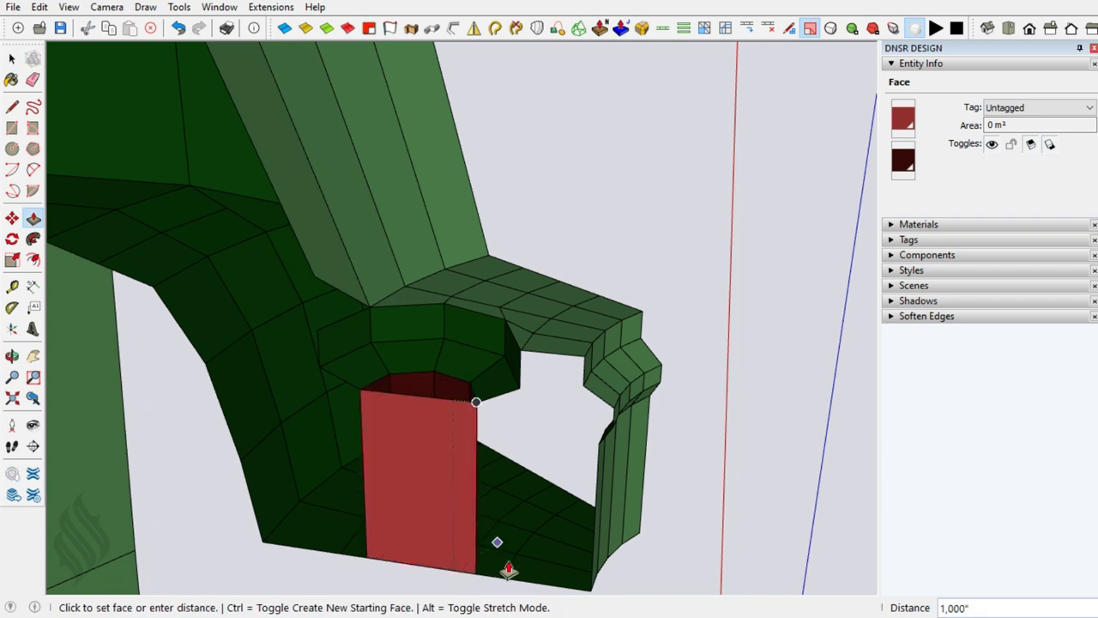
pyautogui.click(508, 562)
pyautogui.press('space')
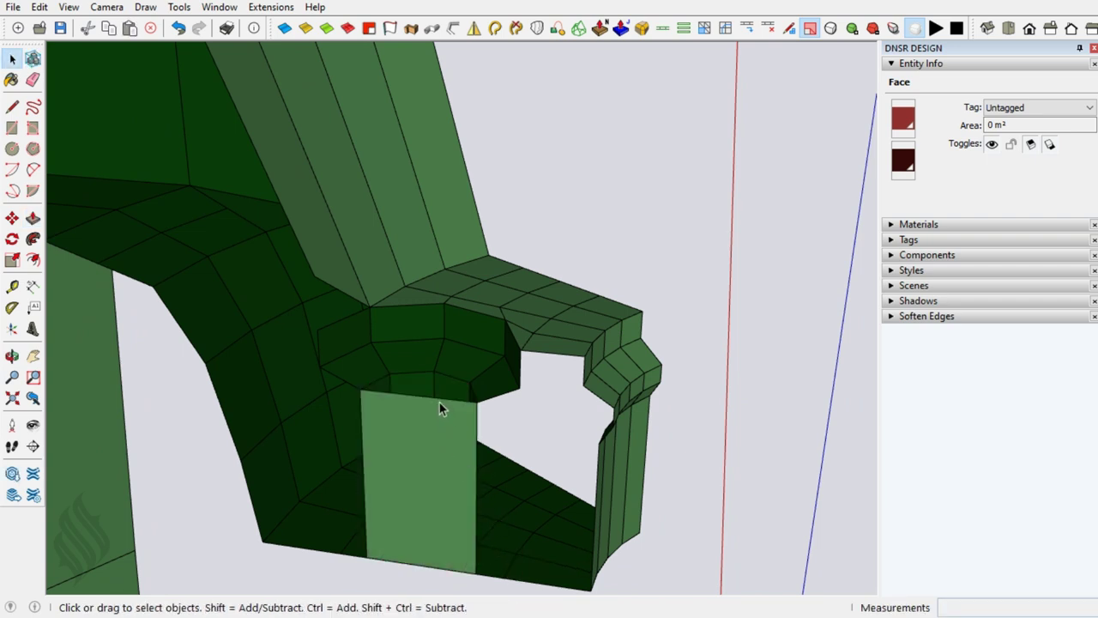
# - Delete the column's bottom face, reverse its faces outward and group it
pyautogui.click(435, 399)
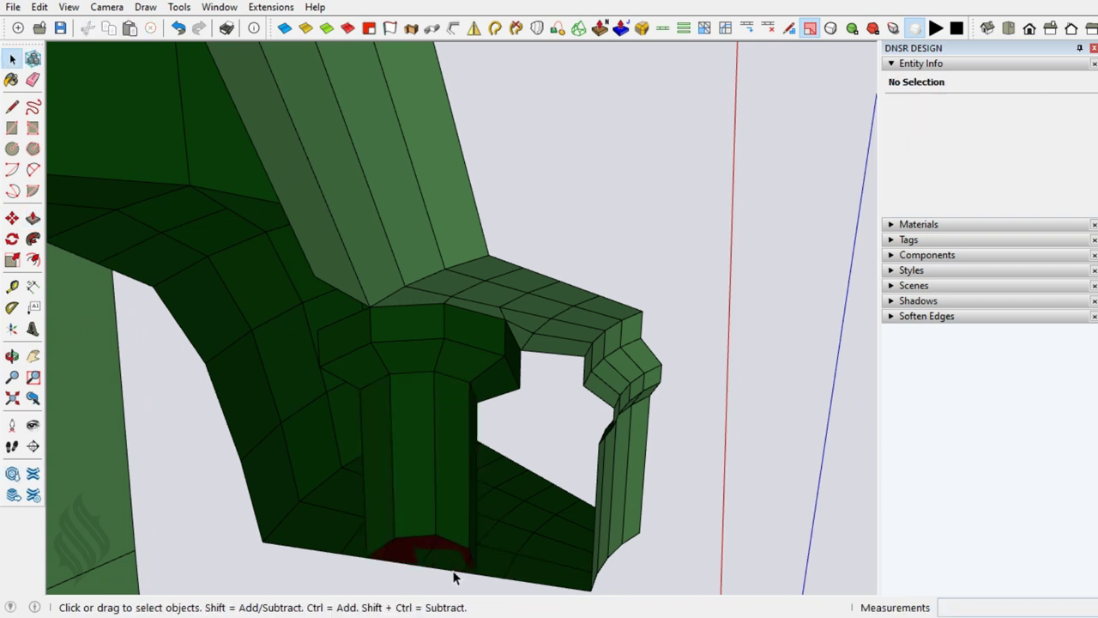
pyautogui.click(454, 577)
pyautogui.press('Delete')
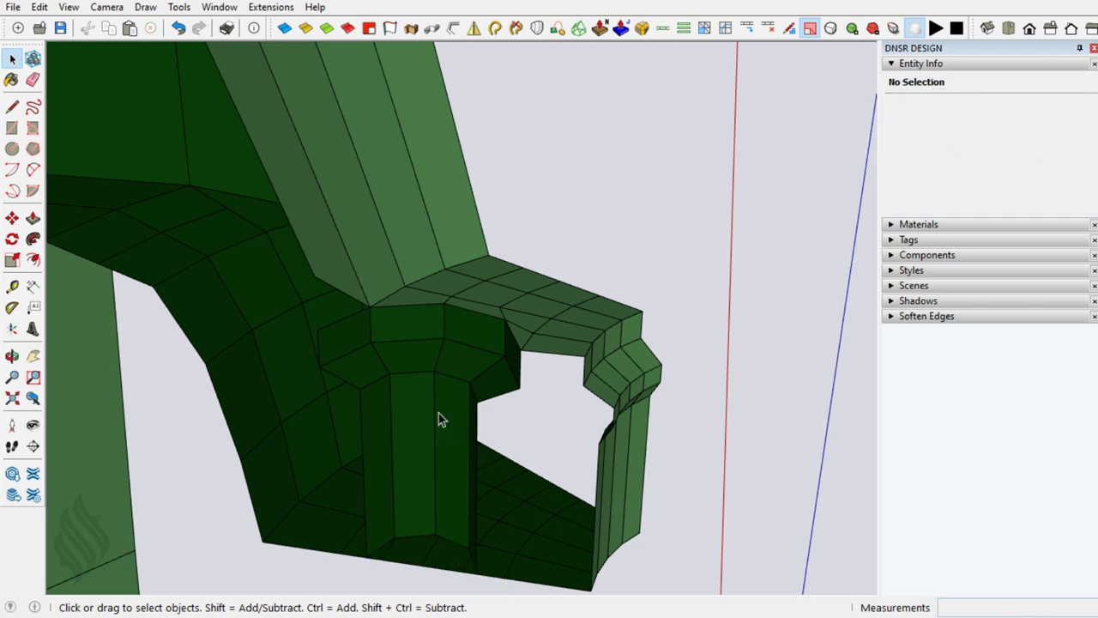
pyautogui.tripleClick(439, 413)
pyautogui.rightClick(438, 413)
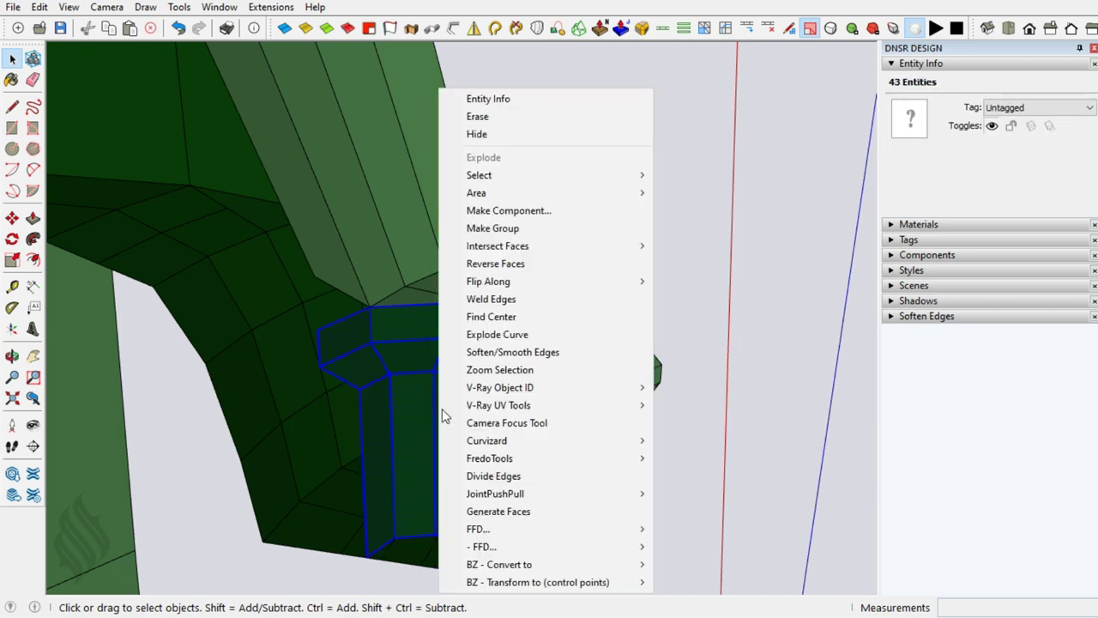
pyautogui.click(473, 266)
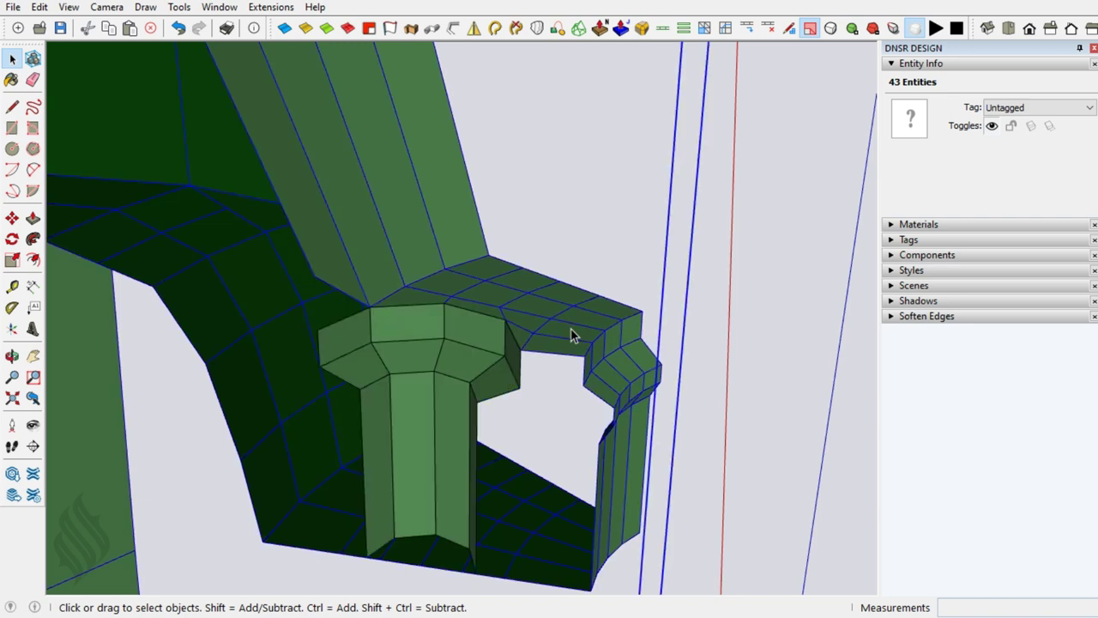
pyautogui.hotkey('ctrl', 'g')
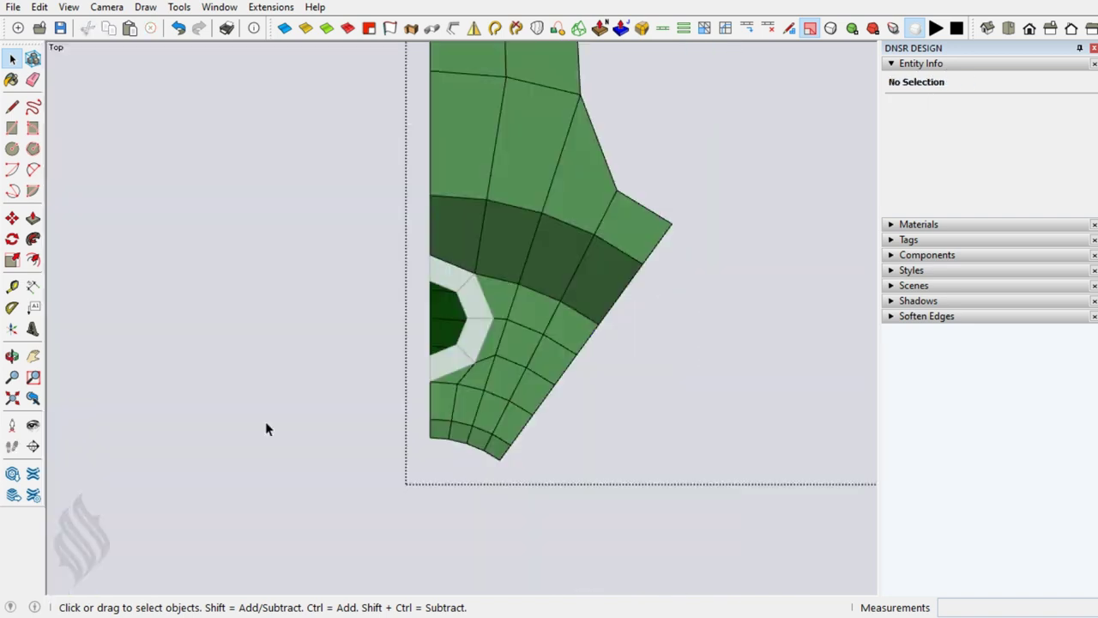
# - Switch to the Bottom standard view and zoom in on the column outline
pyautogui.click(107, 6)
pyautogui.moveTo(145, 62)
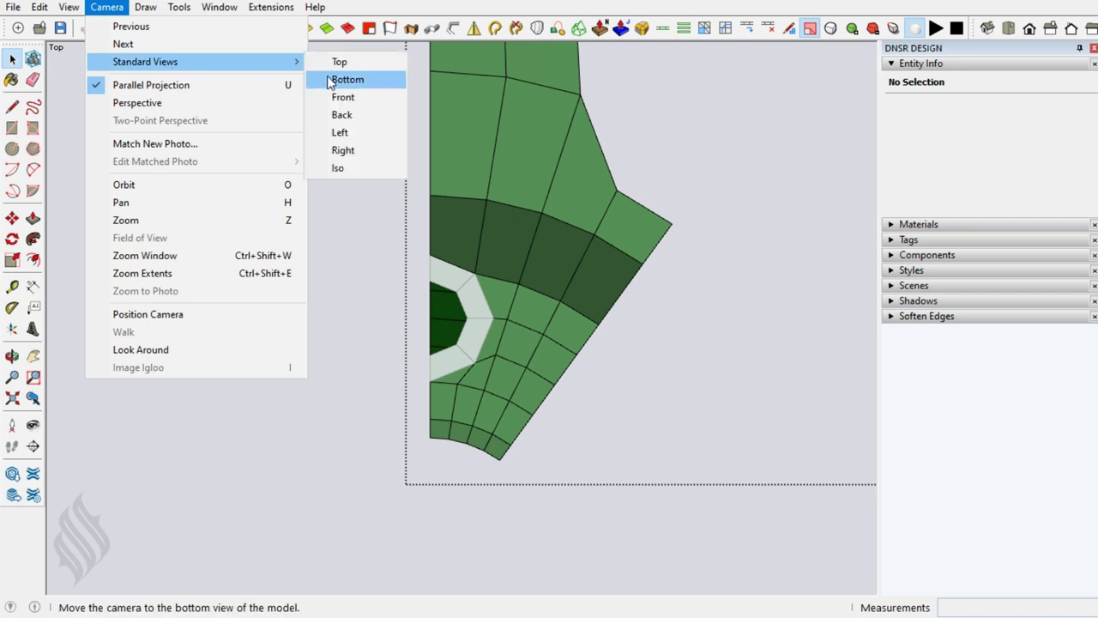
pyautogui.click(331, 79)
pyautogui.scroll(2, 454, 215)
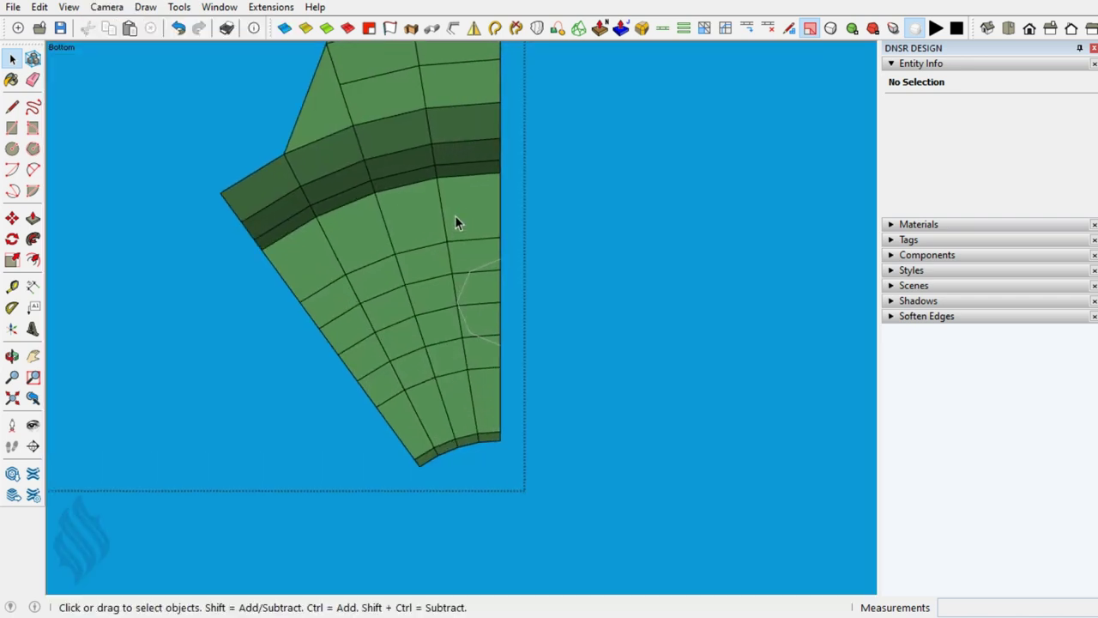
pyautogui.scroll(2, 456, 223)
pyautogui.scroll(2, 460, 345)
pyautogui.scroll(2, 449, 348)
pyautogui.scroll(2, 448, 348)
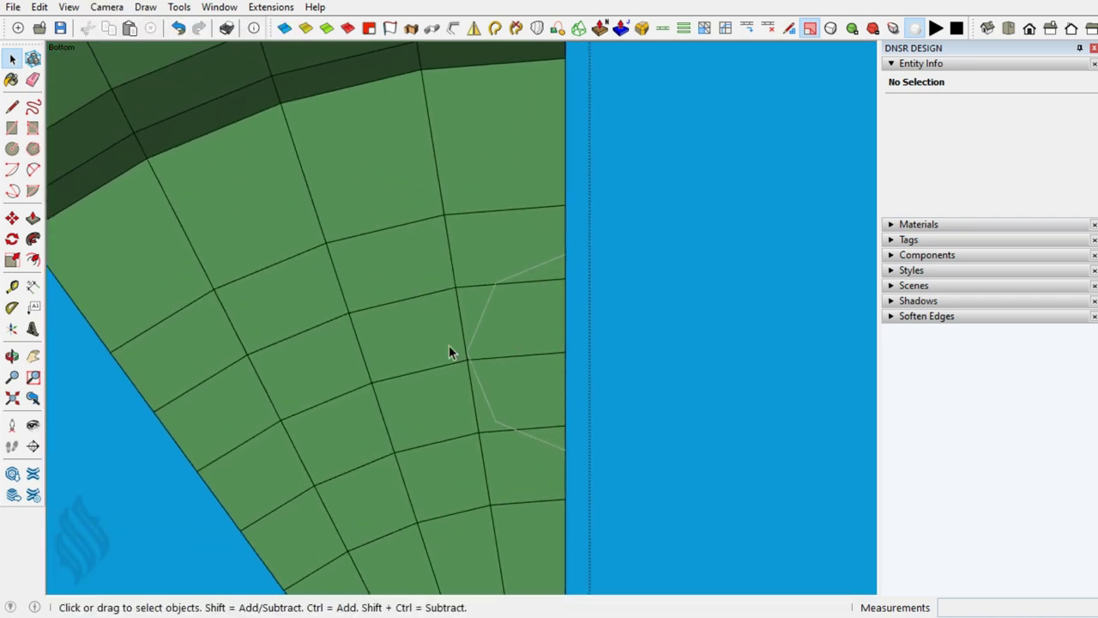
# - Move five underside mesh vertices onto the column outline's endpoints and corners
pyautogui.press('m')
pyautogui.click(463, 289)
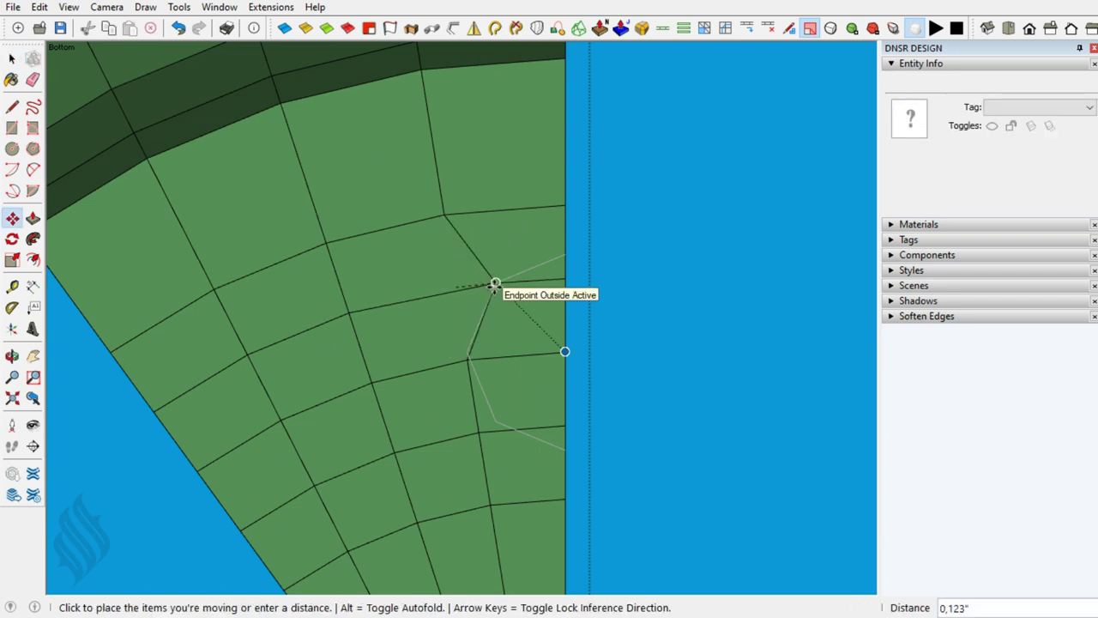
pyautogui.click(493, 283)
pyautogui.click(465, 354)
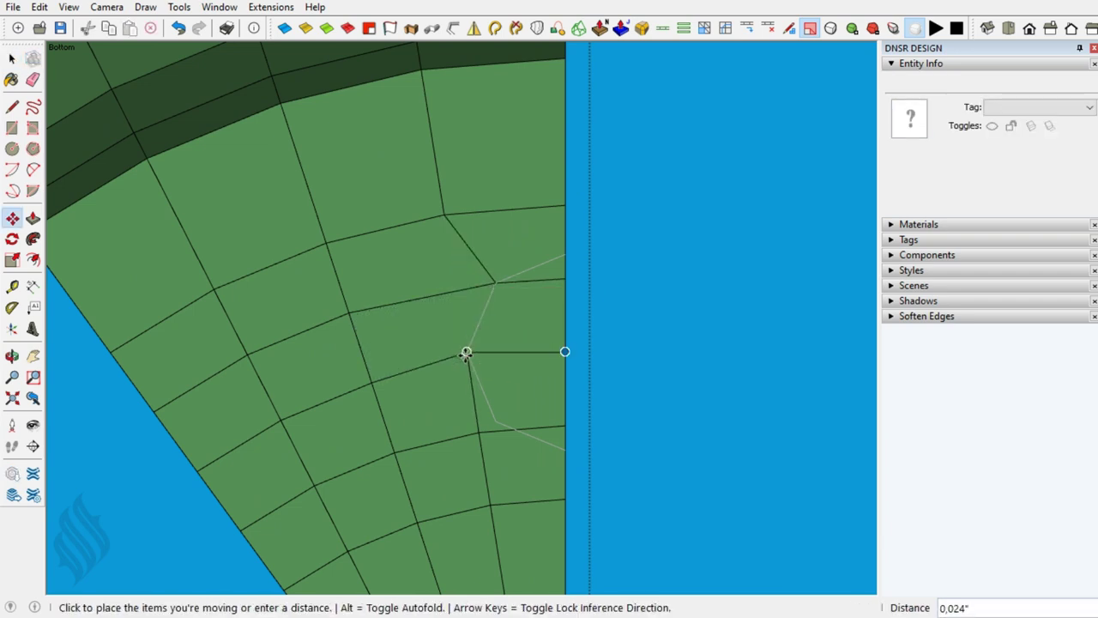
pyautogui.click(470, 361)
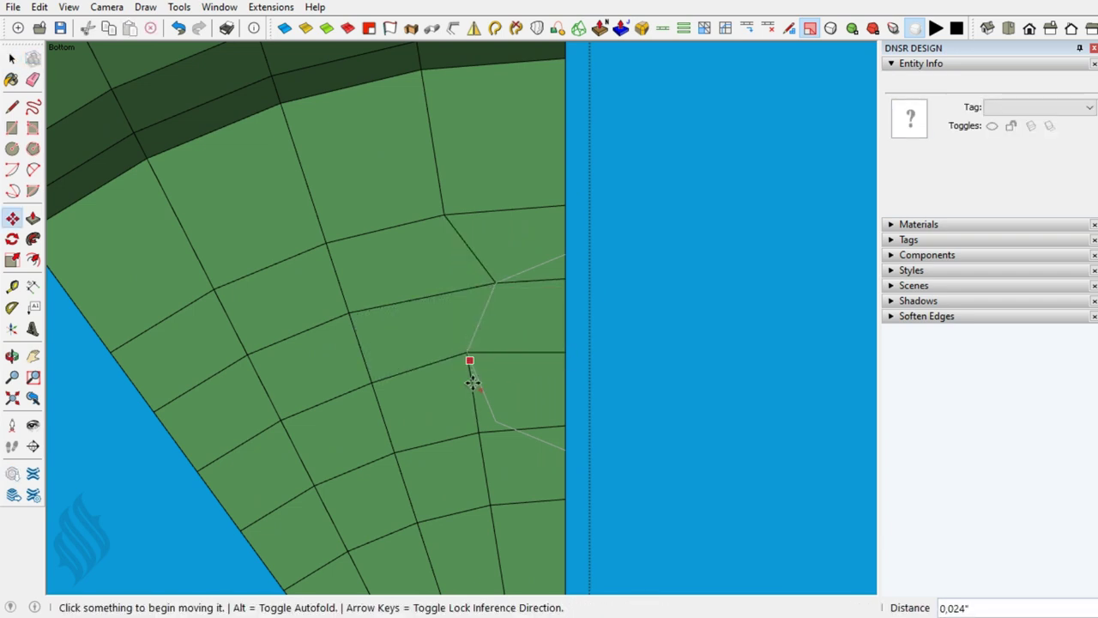
pyautogui.click(479, 432)
pyautogui.click(495, 421)
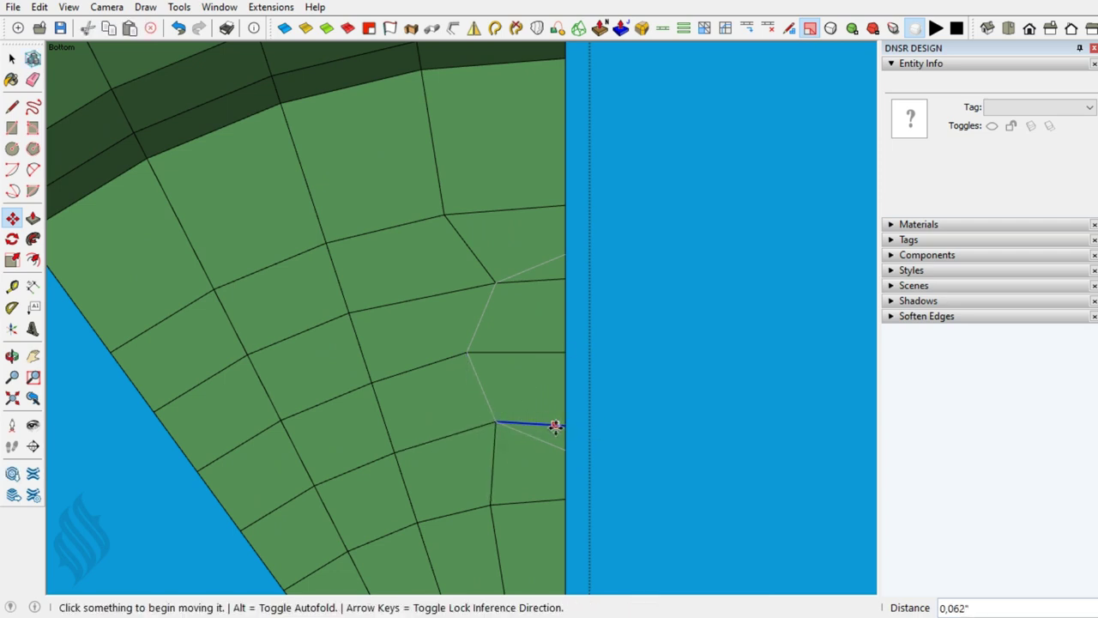
pyautogui.click(562, 434)
pyautogui.click(563, 448)
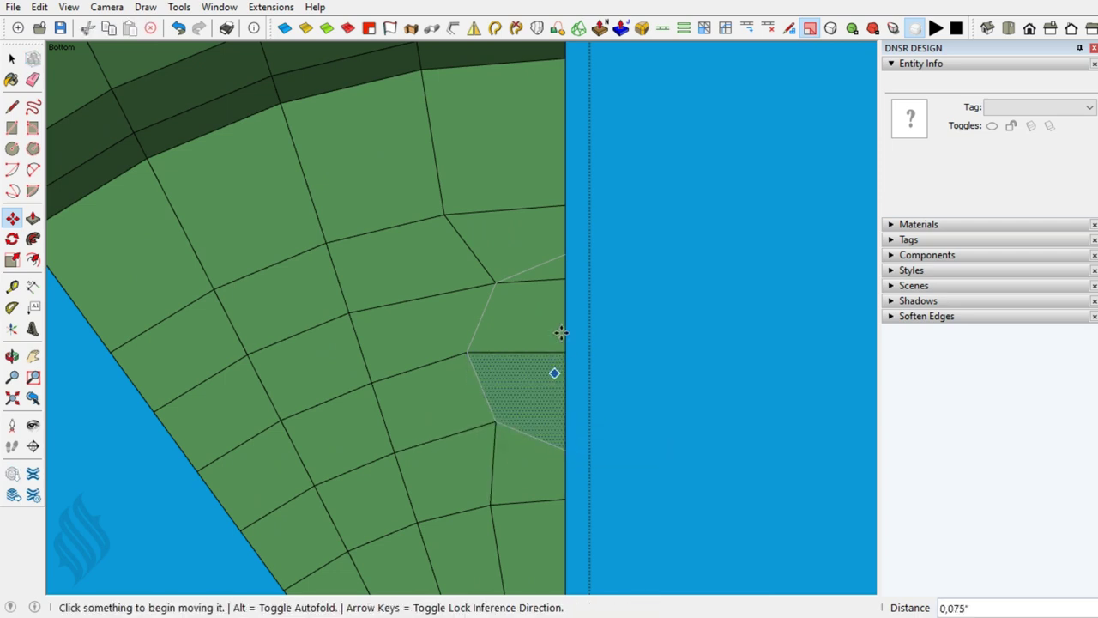
pyautogui.click(562, 283)
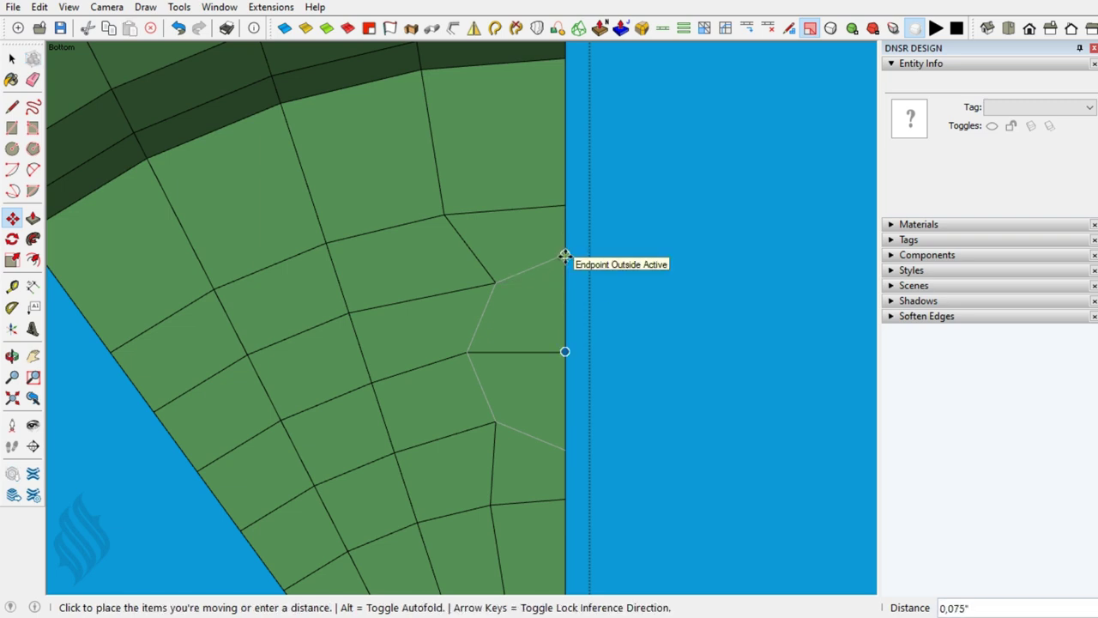
pyautogui.click(564, 256)
# - Delete the inner edge and the straight right edge to open the half-hexagon hole
pyautogui.press('space')
pyautogui.click(553, 352)
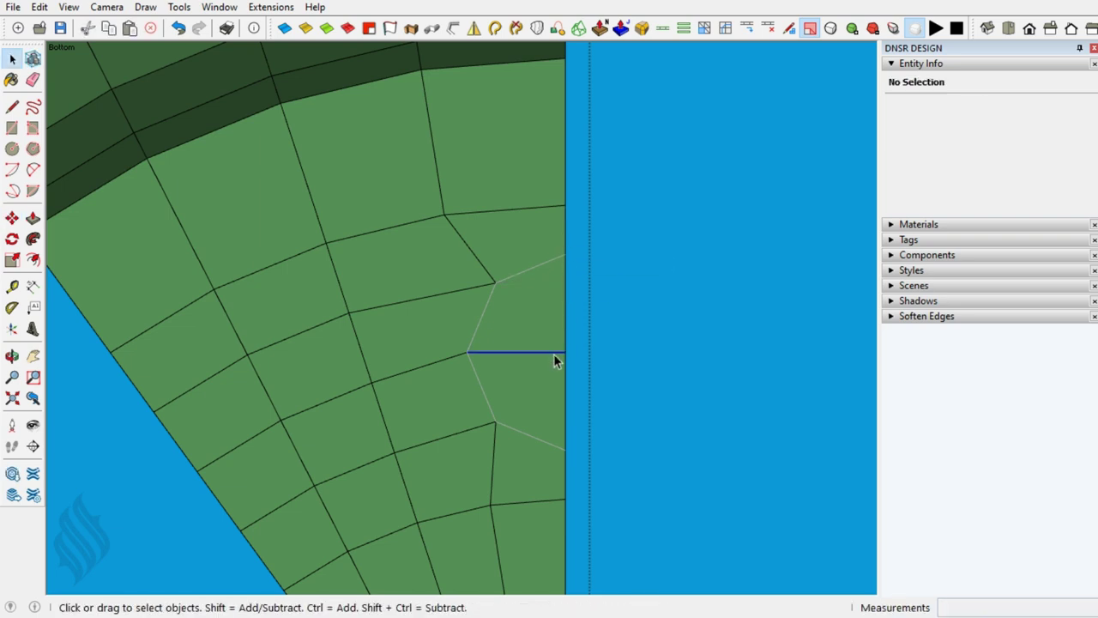
pyautogui.press('Delete')
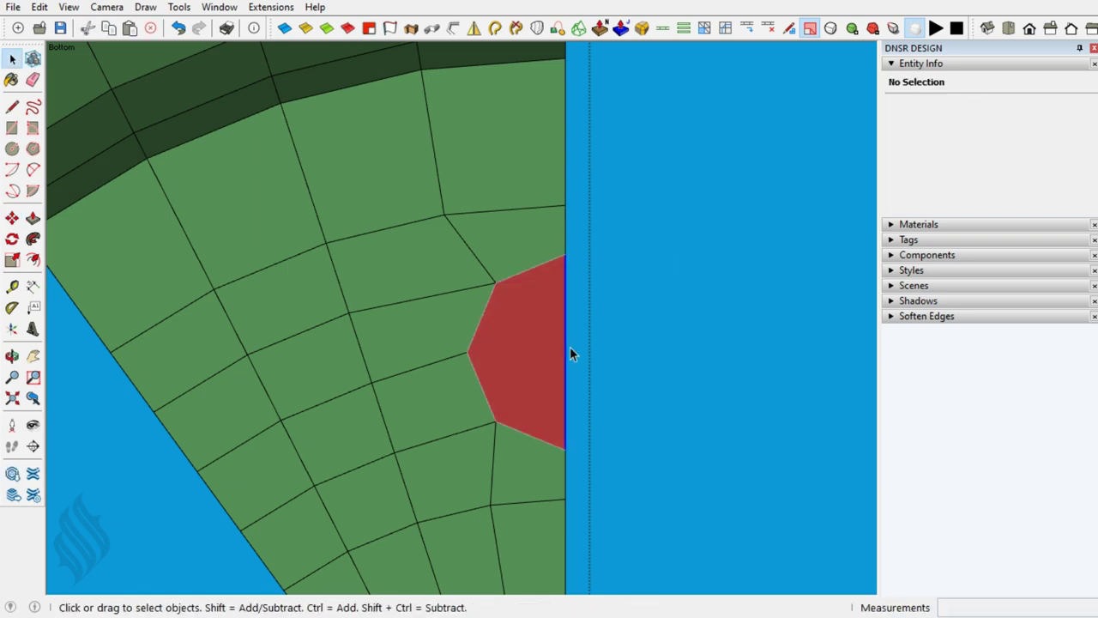
pyautogui.click(568, 347)
pyautogui.press('Delete')
pyautogui.press('t')
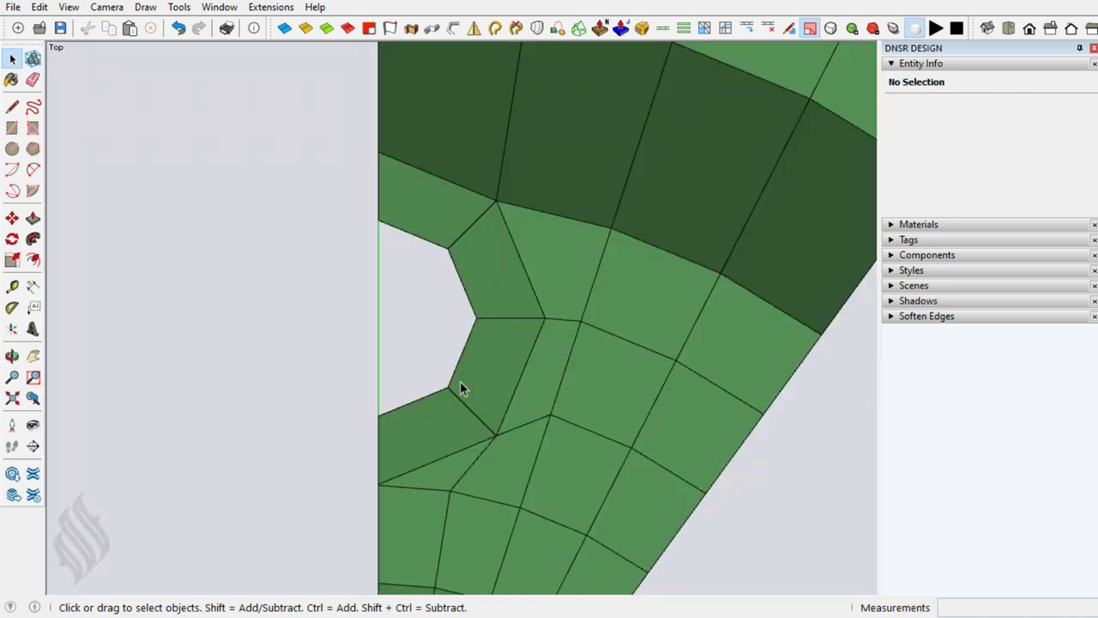
# - Orbit to the spoke's underside and delete the octagonal column
pyautogui.press('o')
pyautogui.moveTo(397, 432); pyautogui.dragTo(683, 232)
pyautogui.moveTo(451, 307); pyautogui.dragTo(622, 260)
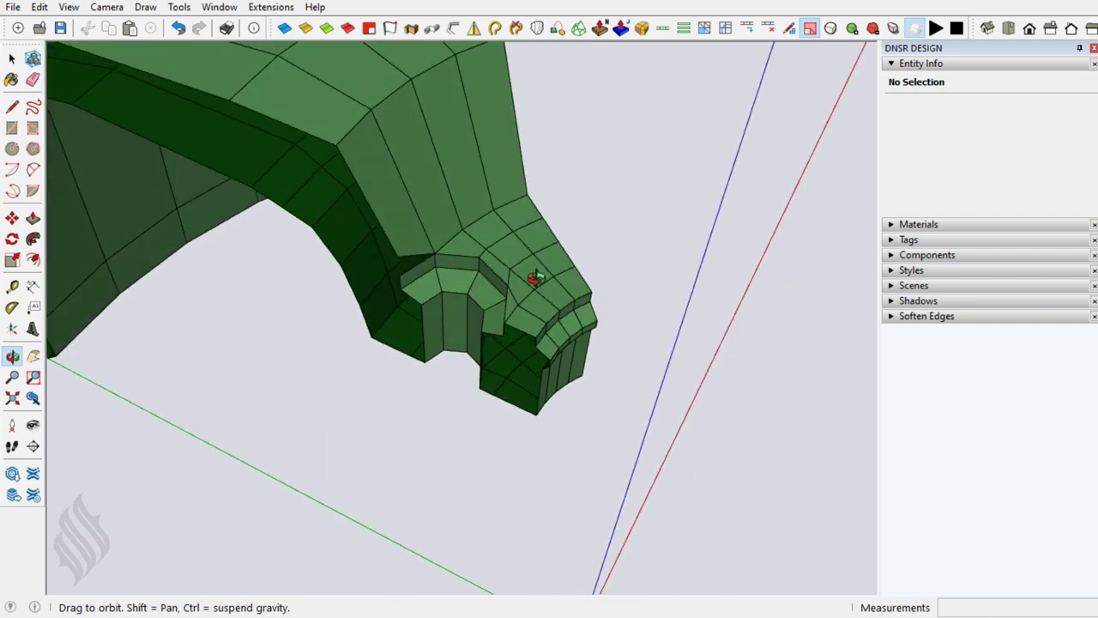
pyautogui.press('space')
pyautogui.tripleClick(472, 288)
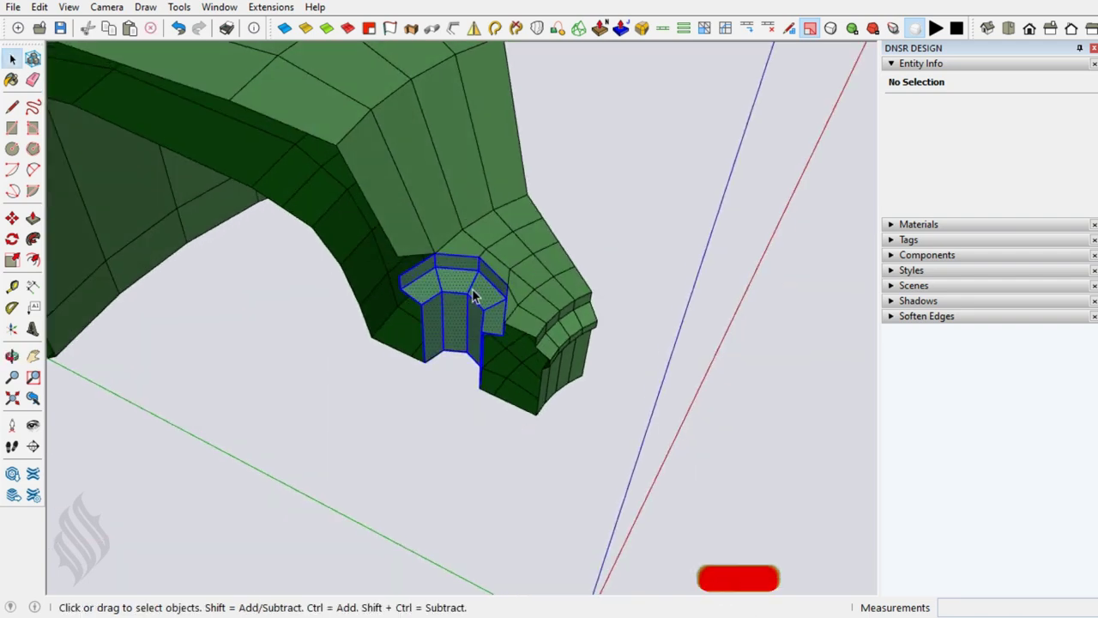
pyautogui.press('Delete')
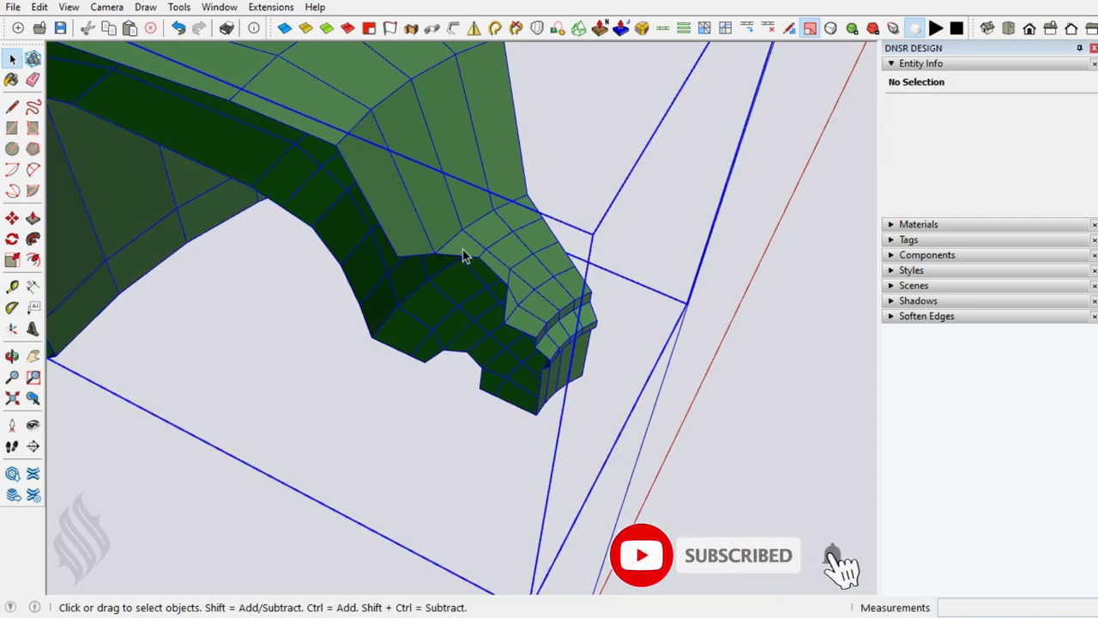
# - Open the group for editing and Paste in Place the column
pyautogui.doubleClick(465, 254)
pyautogui.click(39, 7)
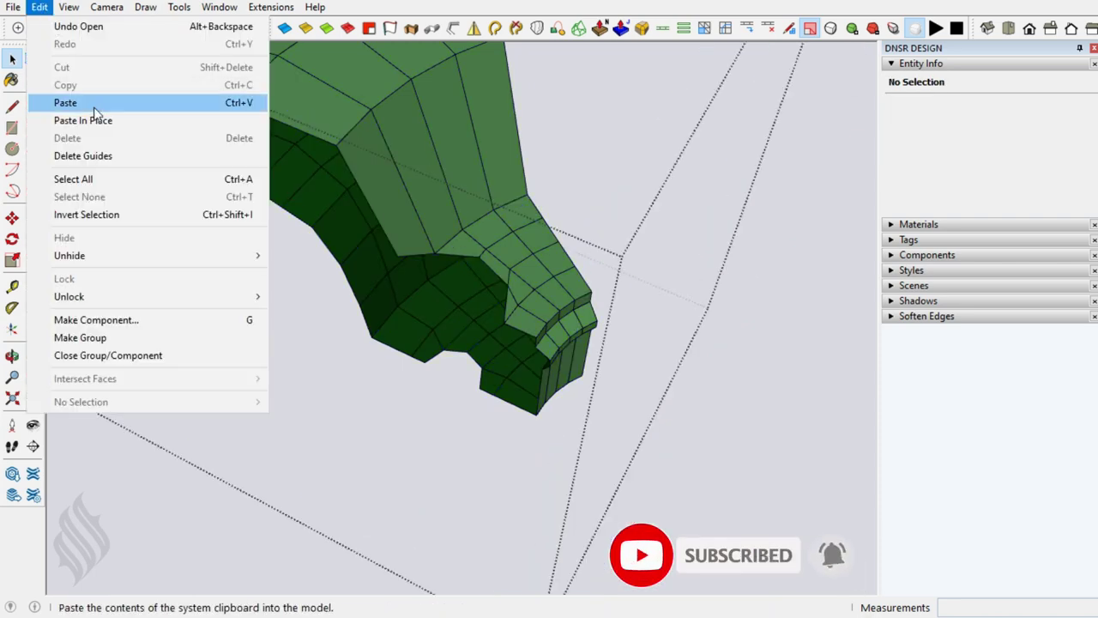
pyautogui.click(51, 115)
pyautogui.scroll(1, 395, 236)
pyautogui.scroll(1, 397, 245)
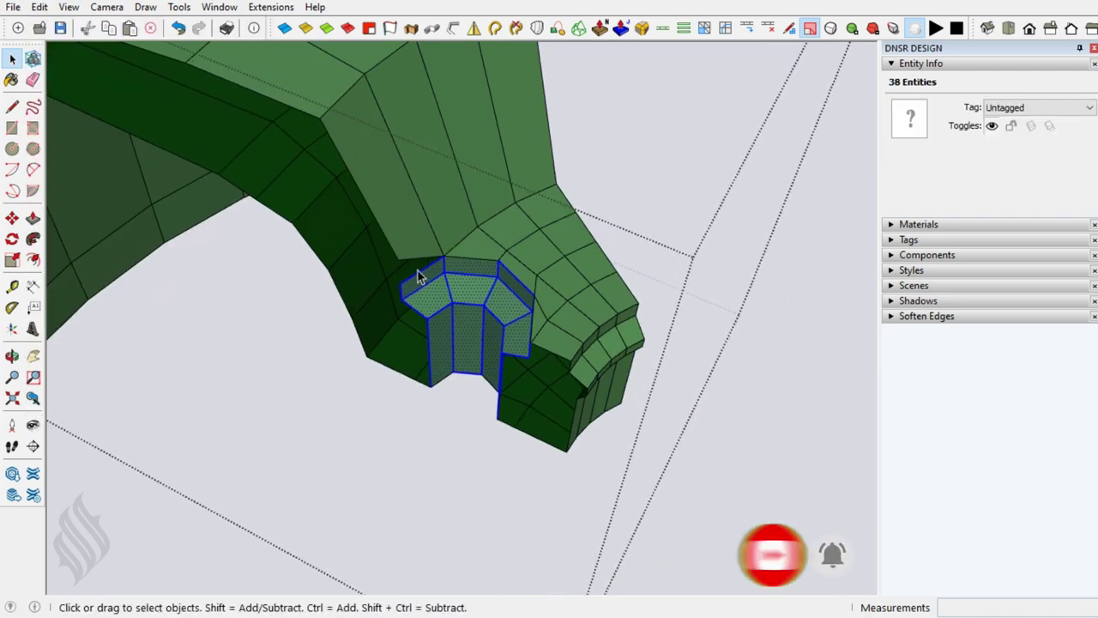
pyautogui.scroll(1, 420, 275)
pyautogui.scroll(1, 412, 292)
# - Draw an edge closing the small gap at the junction, then erase the unwanted edge
pyautogui.press('l')
pyautogui.click(399, 269)
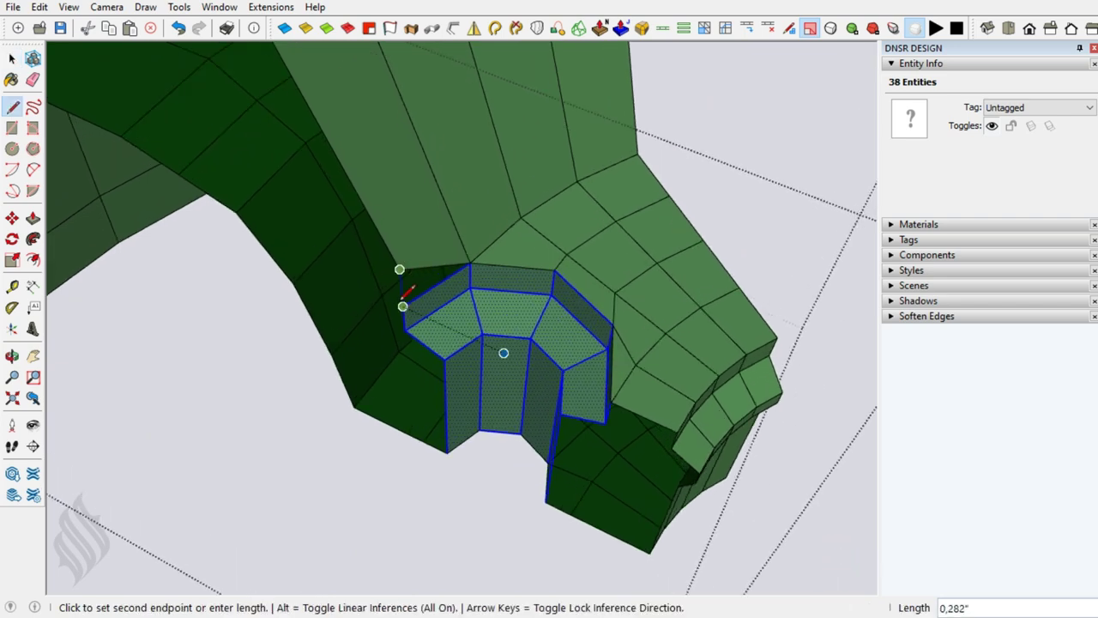
pyautogui.click(402, 306)
pyautogui.press('e')
pyautogui.click(417, 300)
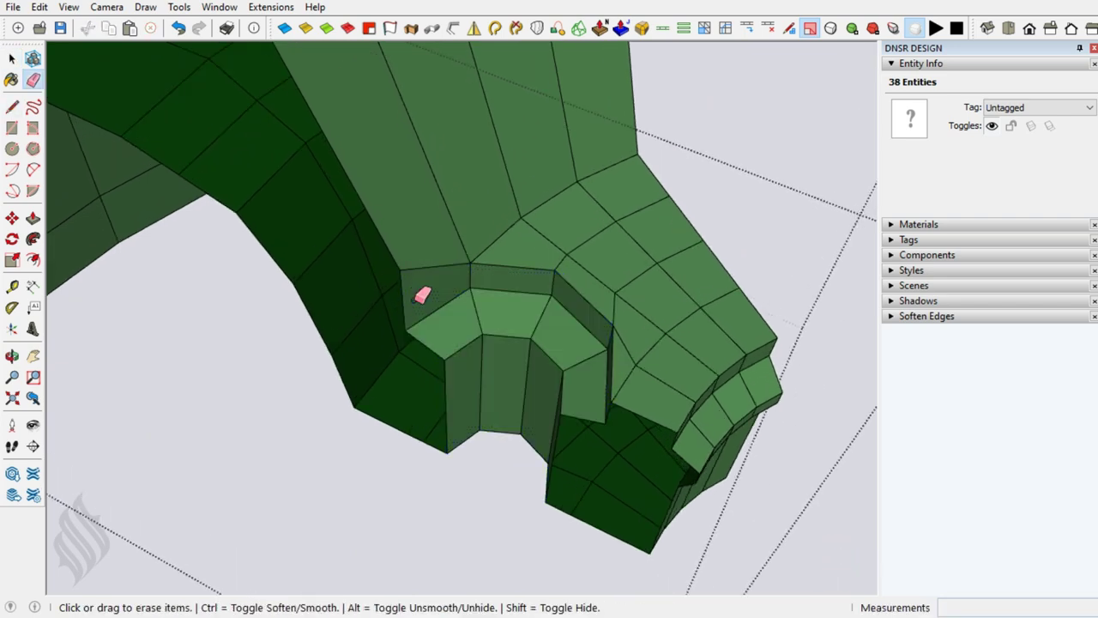
pyautogui.press('space')
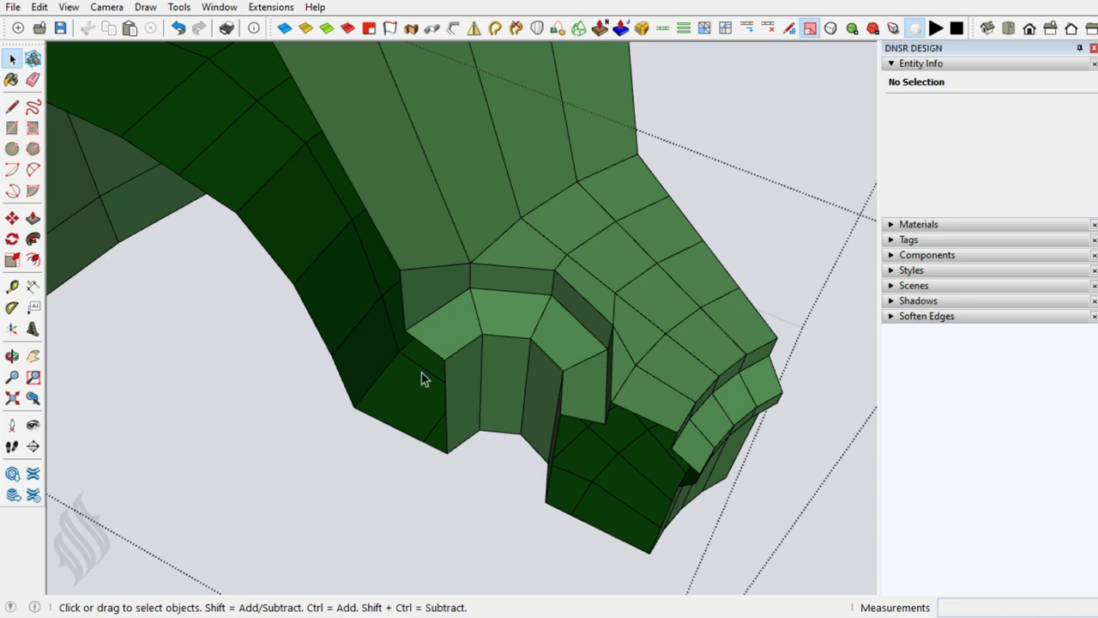
# - Select the edge ring beside the opening and add two connecting edge loops around it
pyautogui.moveTo(642, 475); pyautogui.dragTo(562, 298, button='middle')
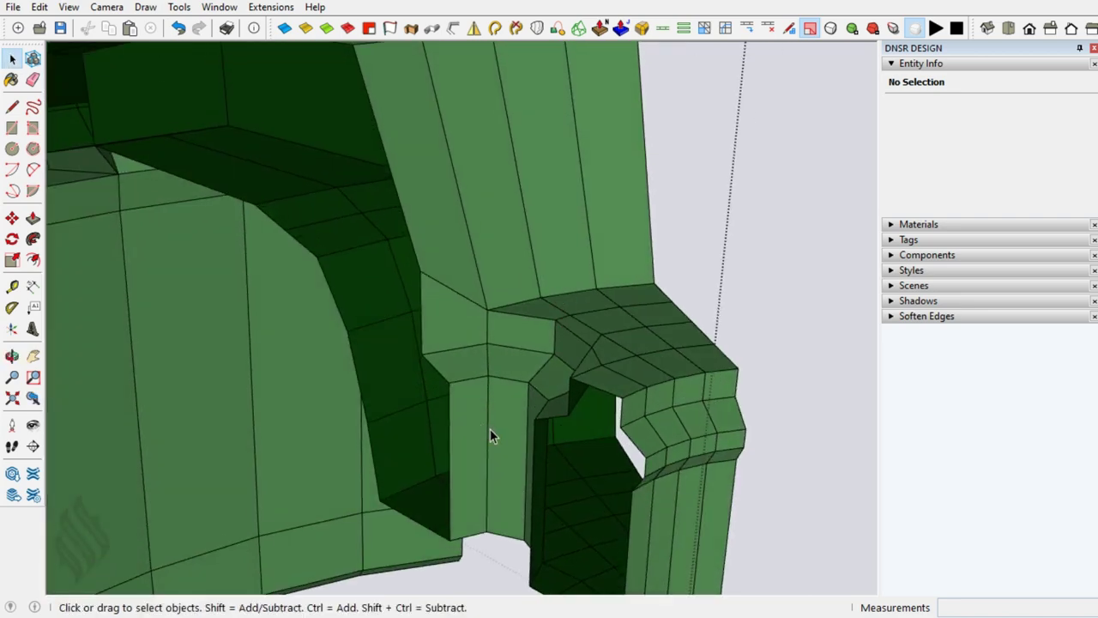
pyautogui.click(645, 409)
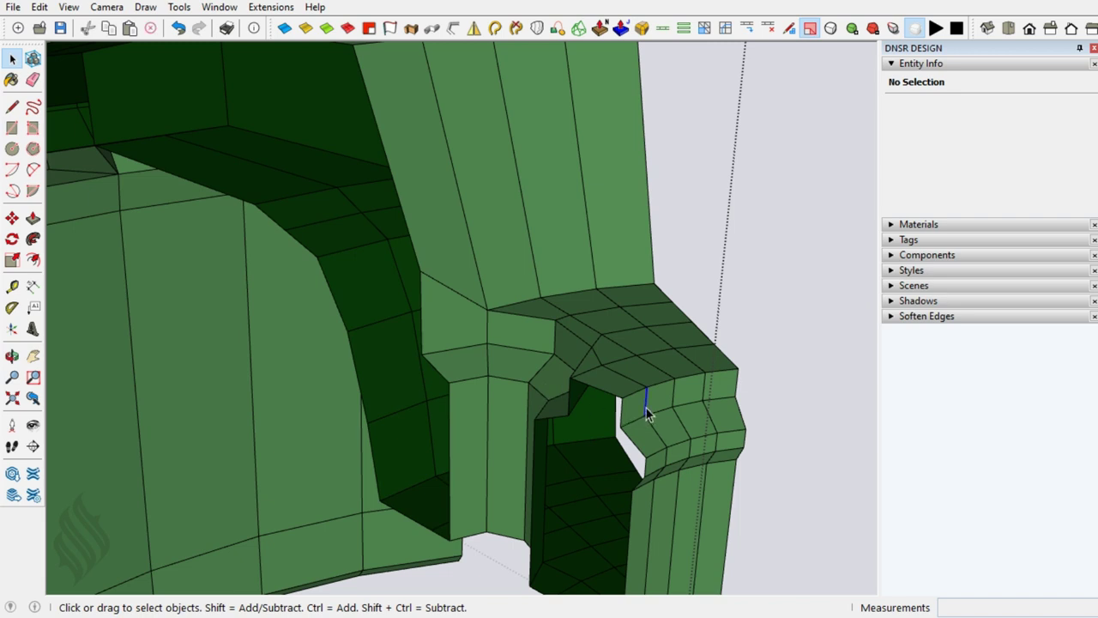
pyautogui.keyDown('shift'); pyautogui.click(666, 456); pyautogui.keyUp('shift')
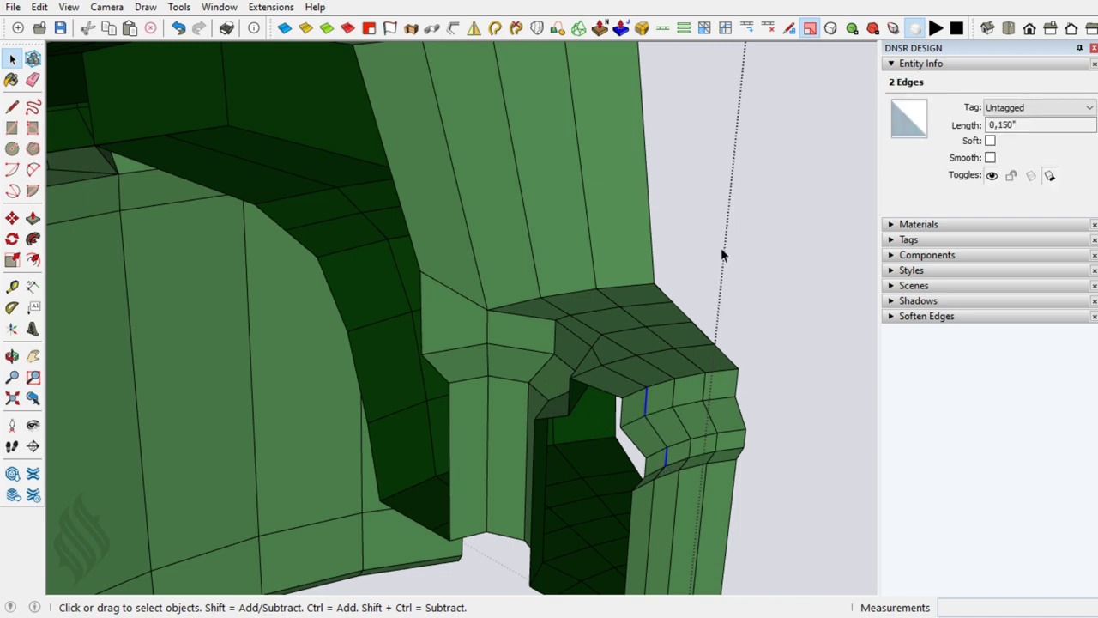
pyautogui.click(691, 30)
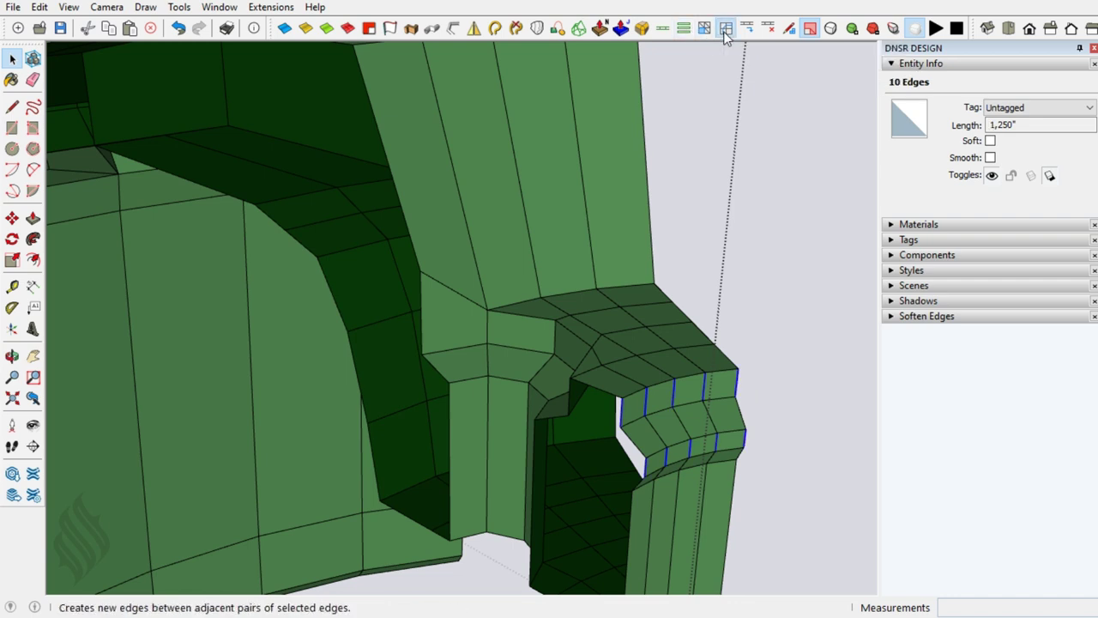
pyautogui.click(725, 30)
pyautogui.click(305, 344)
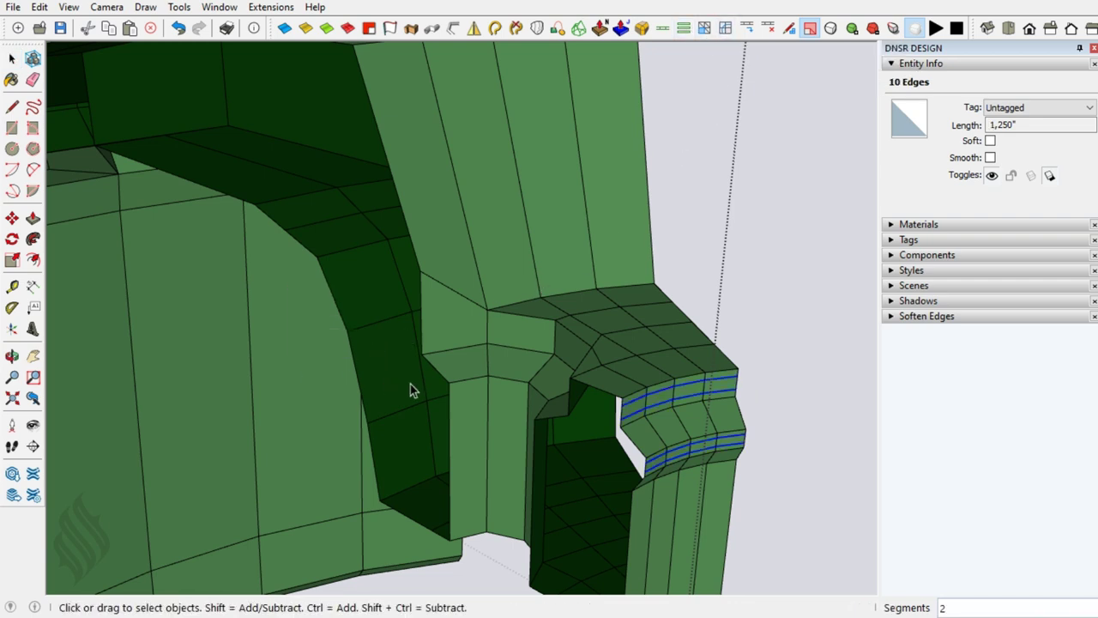
pyautogui.click(489, 365)
pyautogui.keyDown('ctrl'); pyautogui.click(652, 427); pyautogui.keyUp('ctrl')
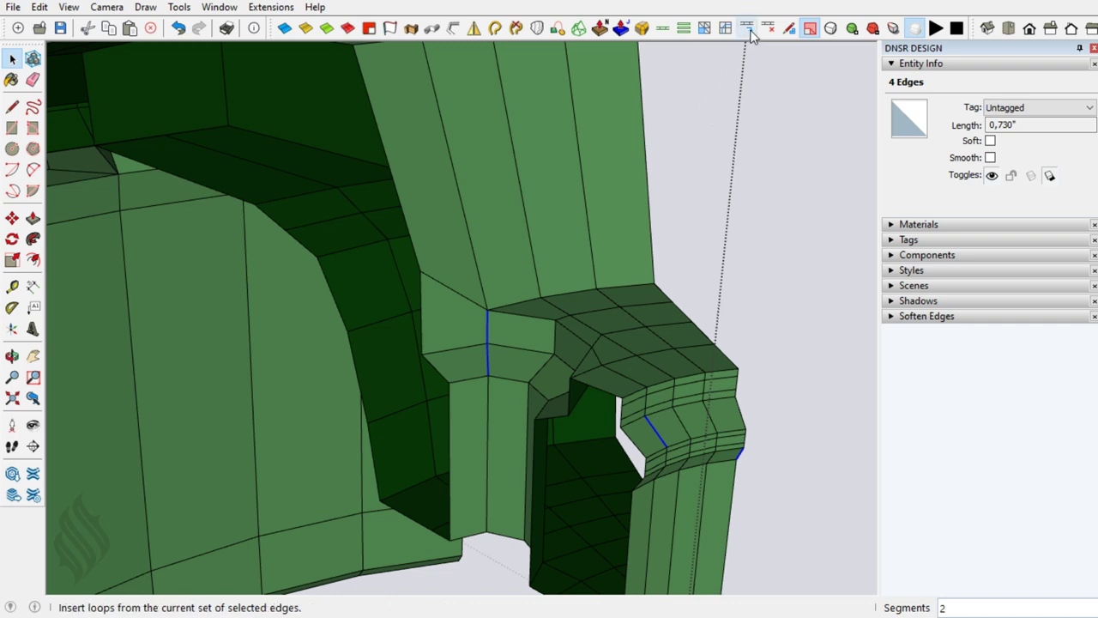
pyautogui.press('l')
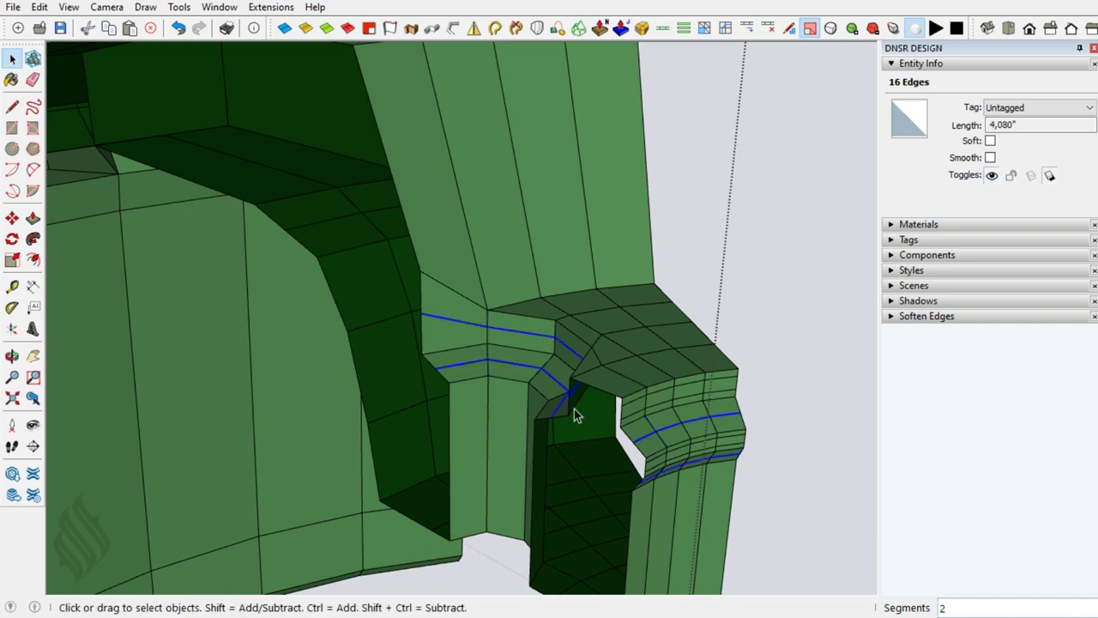
# - Connect the lower-wall edge ring with two loops pinched 95 toward the top and bottom
pyautogui.click(488, 409)
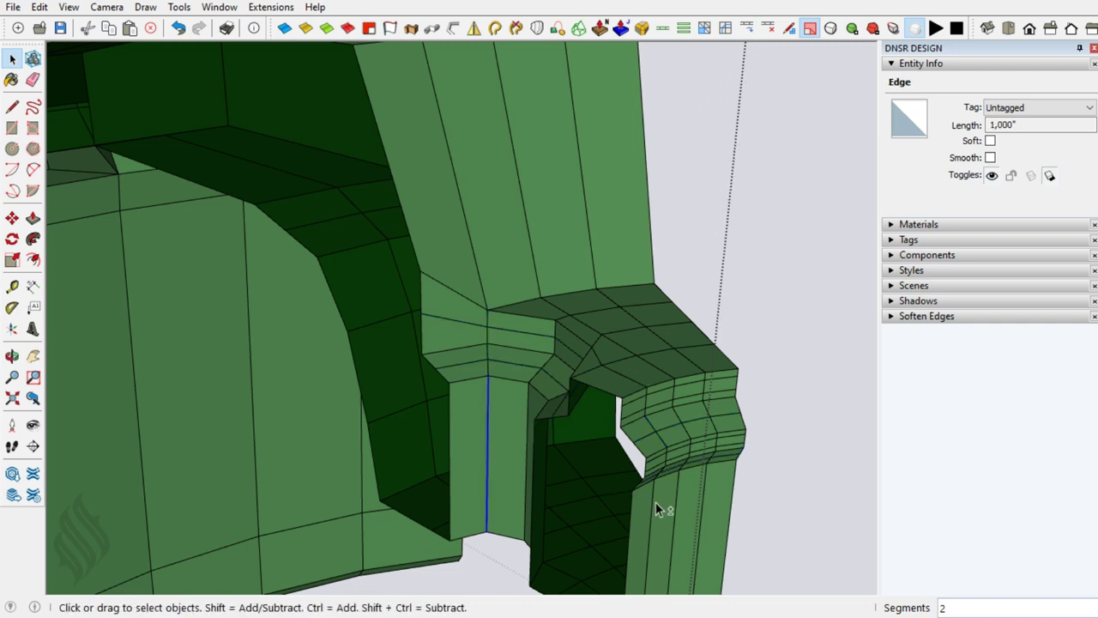
pyautogui.keyDown('shift'); pyautogui.click(650, 506); pyautogui.keyUp('shift')
pyautogui.click(687, 32)
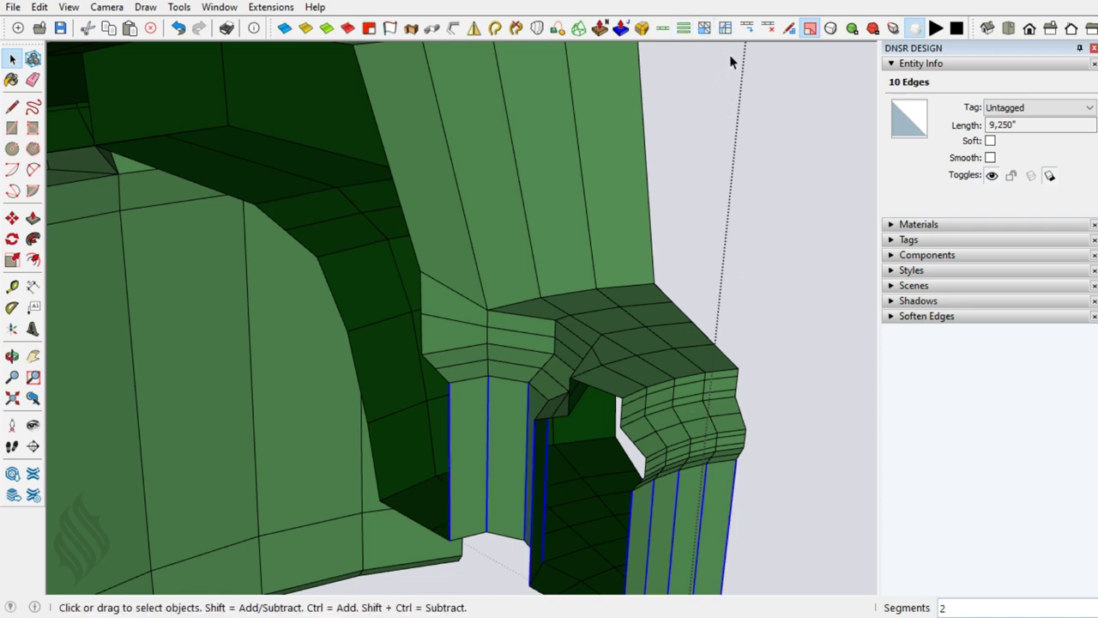
pyautogui.click(726, 29)
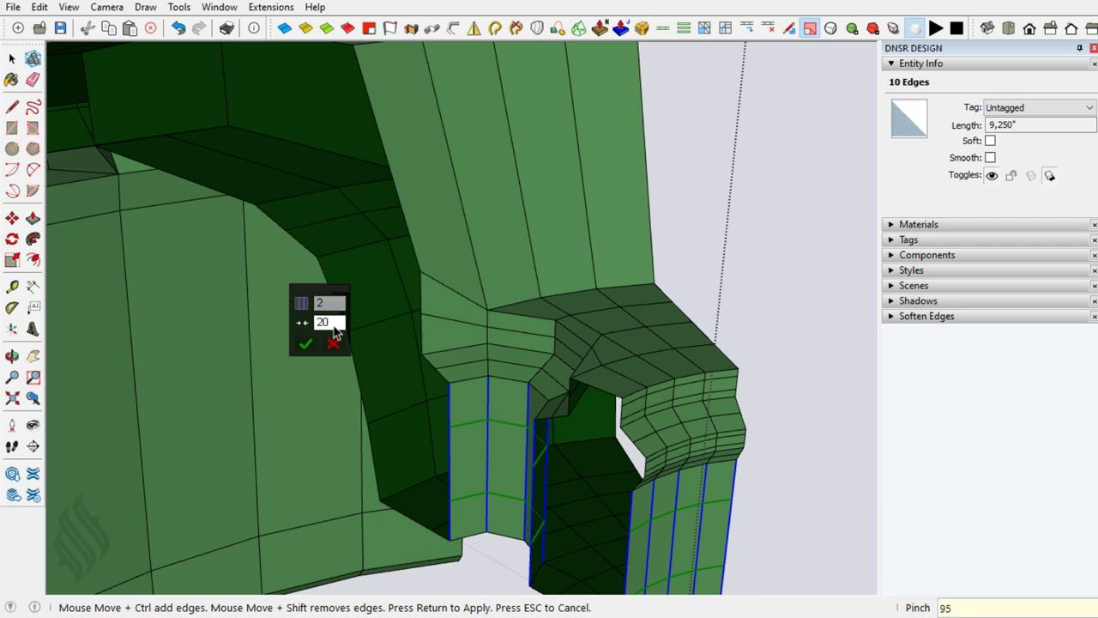
pyautogui.press('Return')
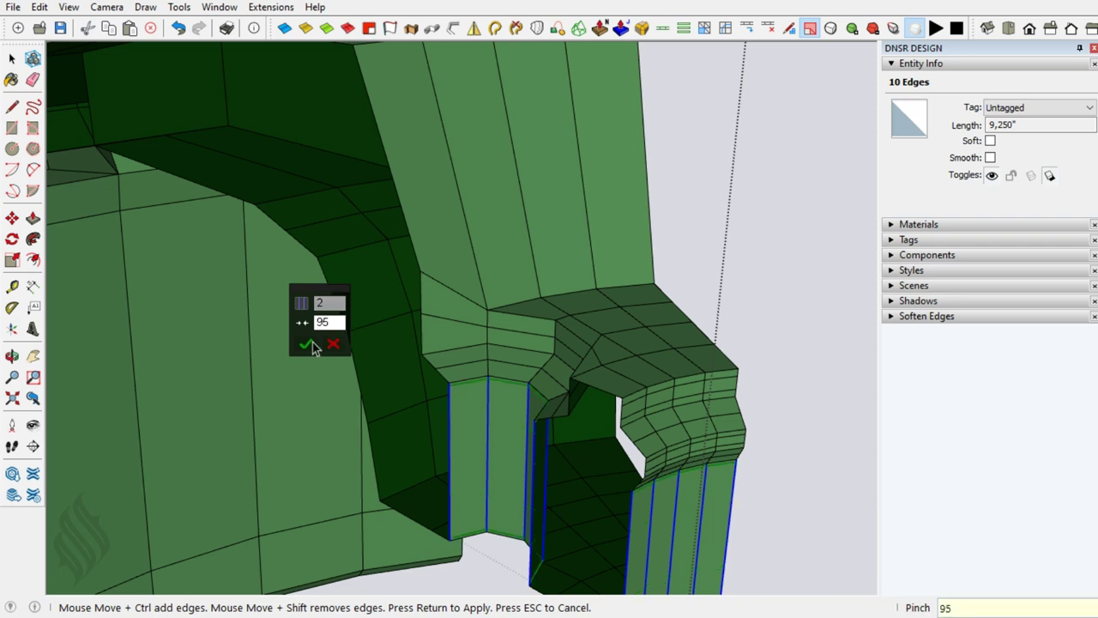
pyautogui.click(312, 343)
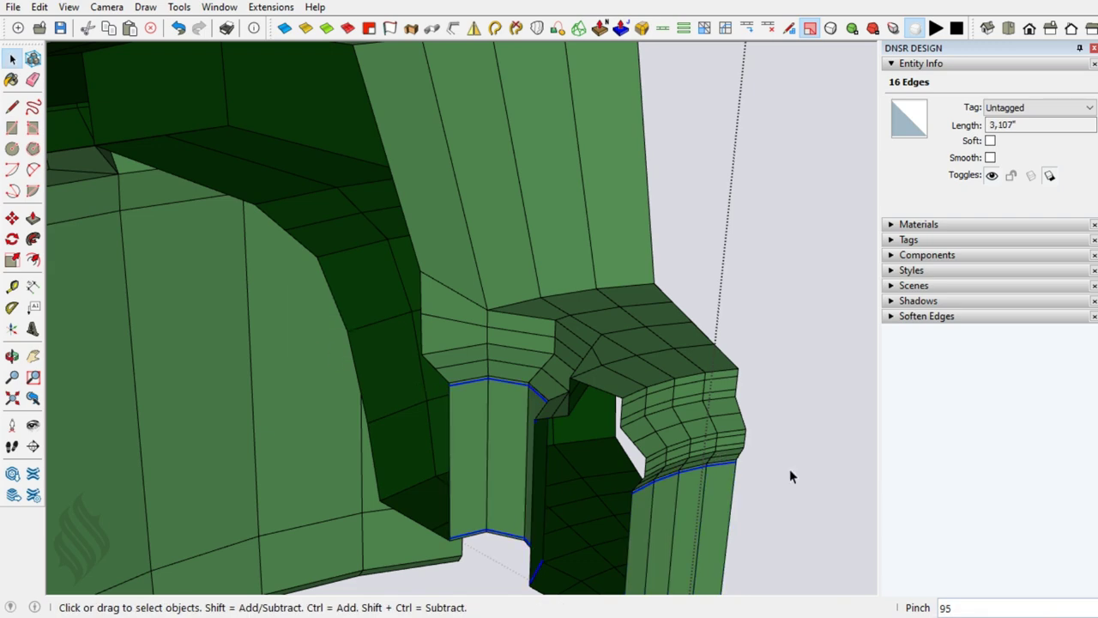
pyautogui.moveTo(657, 441)
pyautogui.mouseDown(button='middle')
pyautogui.moveTo(661, 352)
pyautogui.moveTo(642, 387)
pyautogui.moveTo(426, 437)
pyautogui.moveTo(248, 456)
pyautogui.moveTo(321, 296)
pyautogui.moveTo(252, 319)
pyautogui.mouseUp(button='middle')
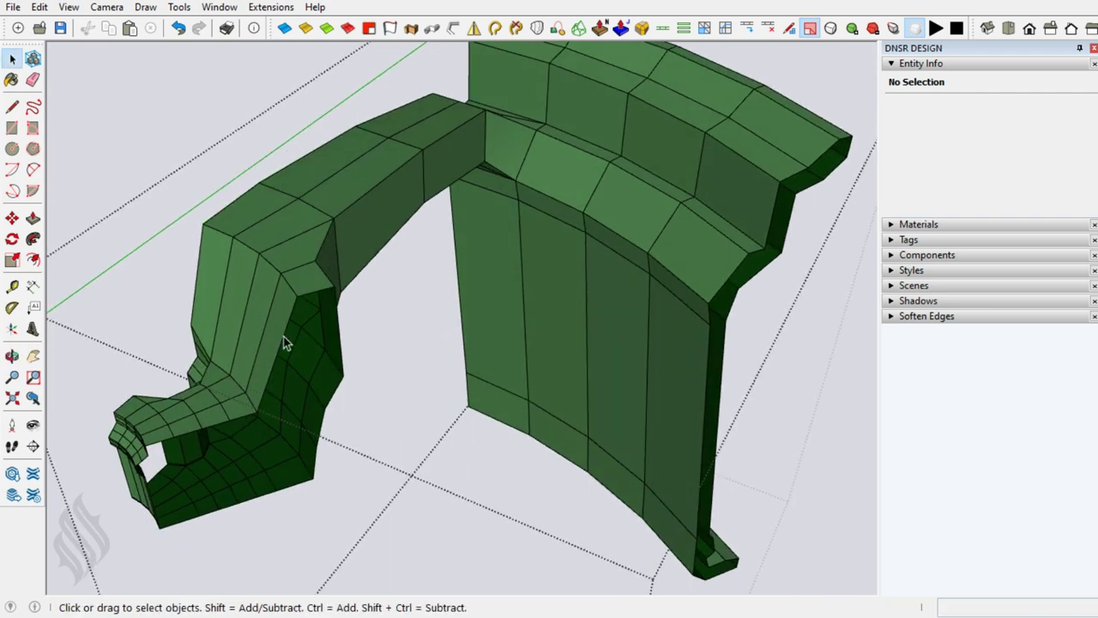
# - Select the cross-edge rings on the spoke arch and rim wall and connect them with two loops each at pinch 80
pyautogui.click(282, 340)
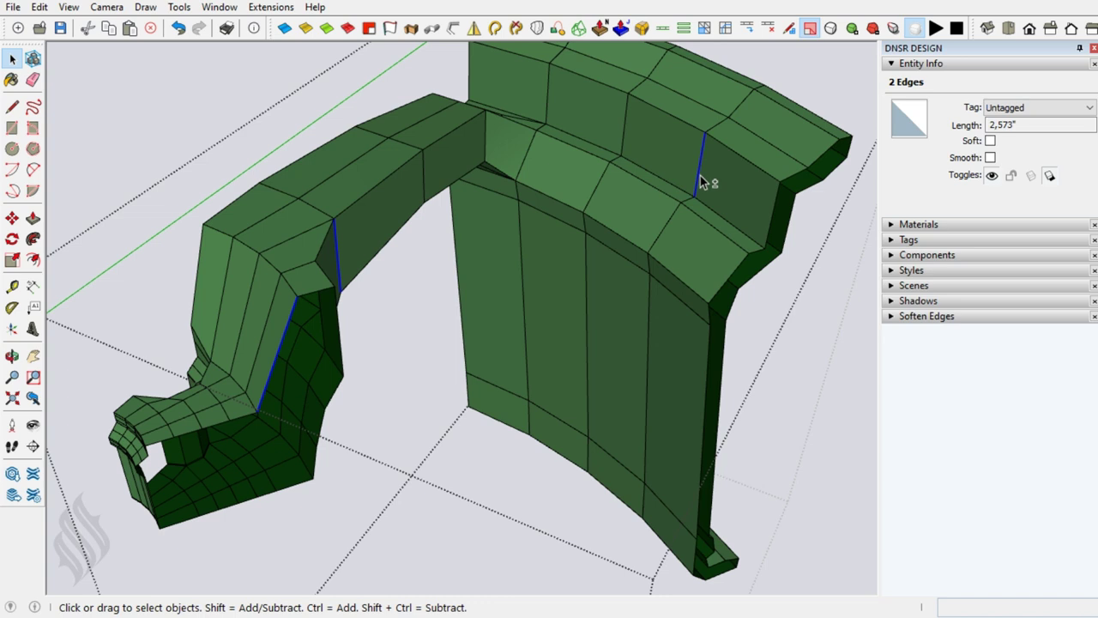
pyautogui.keyDown('shift'); pyautogui.click(734, 110); pyautogui.keyUp('shift')
pyautogui.keyDown('shift'); pyautogui.click(717, 359); pyautogui.keyUp('shift')
pyautogui.keyDown('shift'); pyautogui.click(725, 359); pyautogui.keyUp('shift')
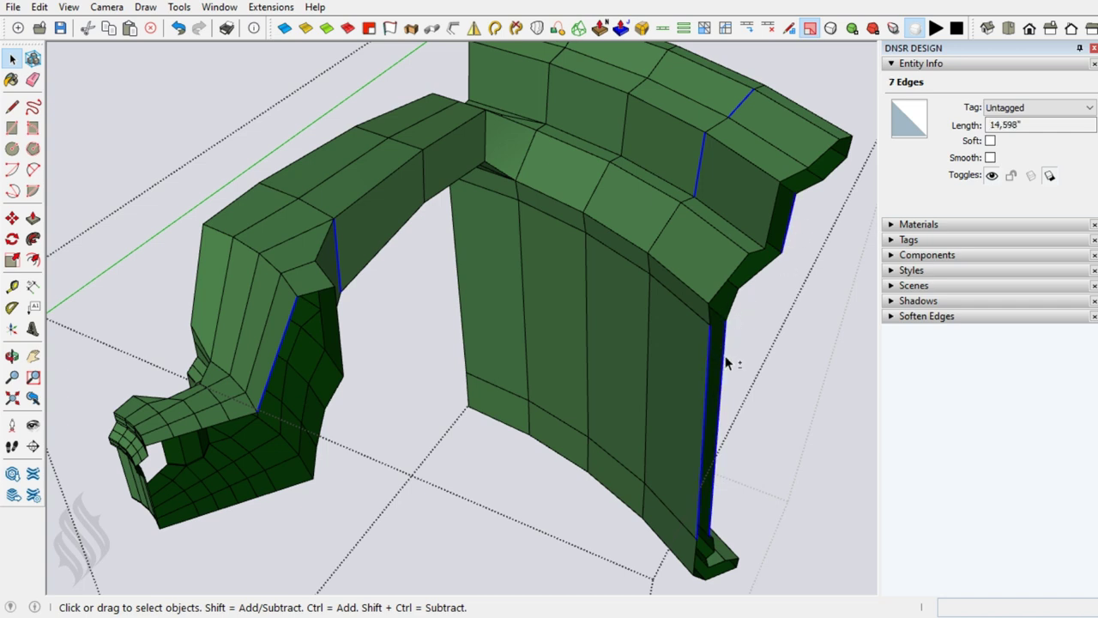
pyautogui.keyDown('shift'); pyautogui.click(740, 566); pyautogui.keyUp('shift')
pyautogui.click(684, 29)
pyautogui.click(725, 29)
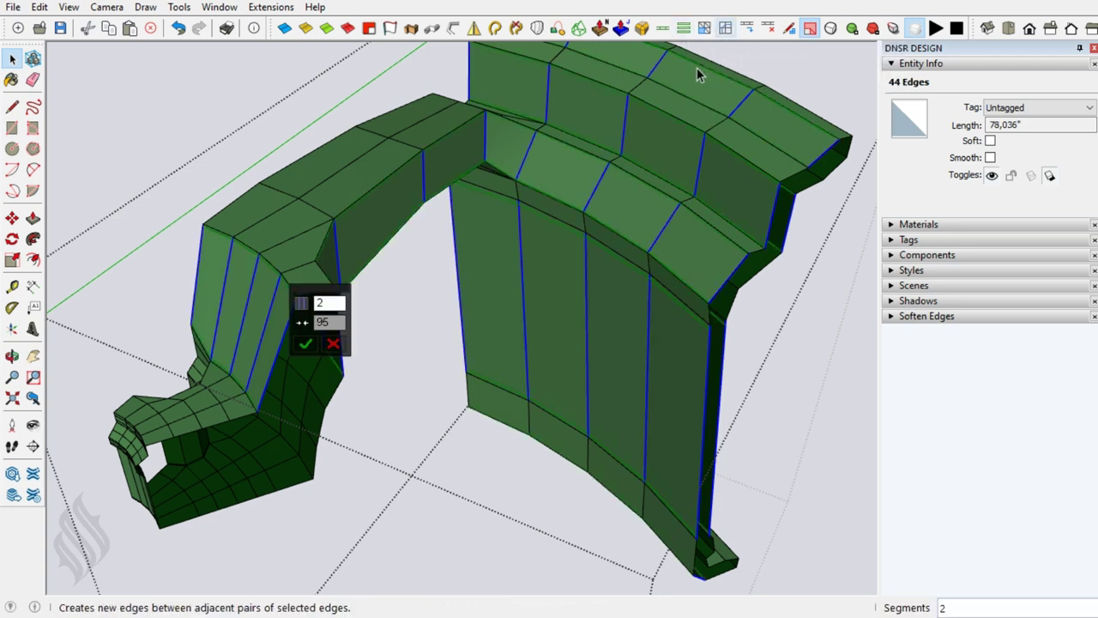
pyautogui.click(324, 323)
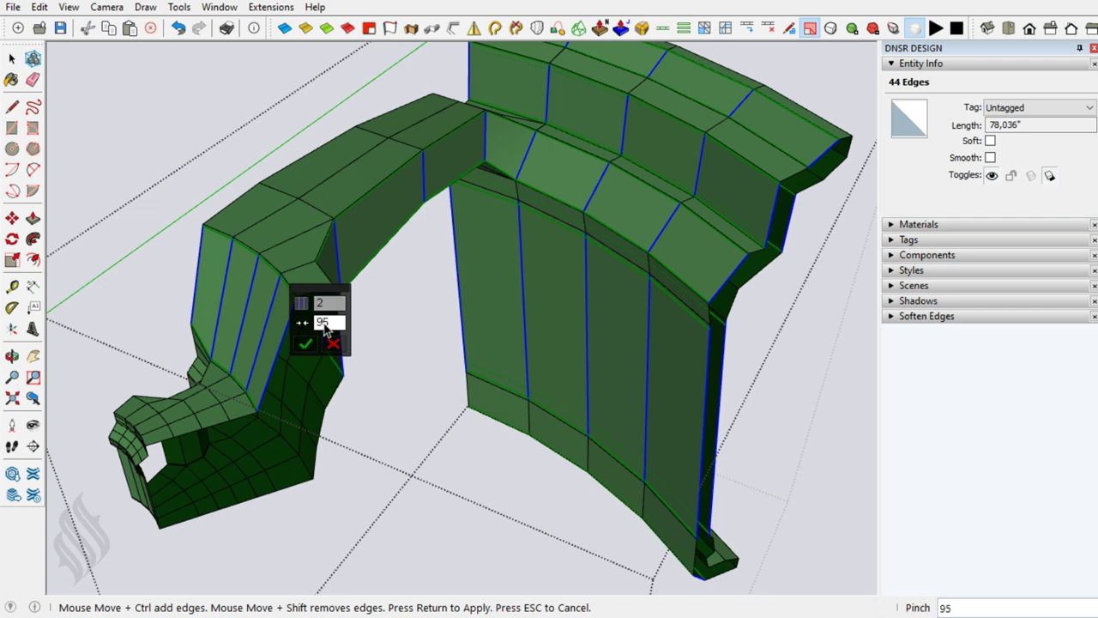
pyautogui.write('80')
pyautogui.press('Return')
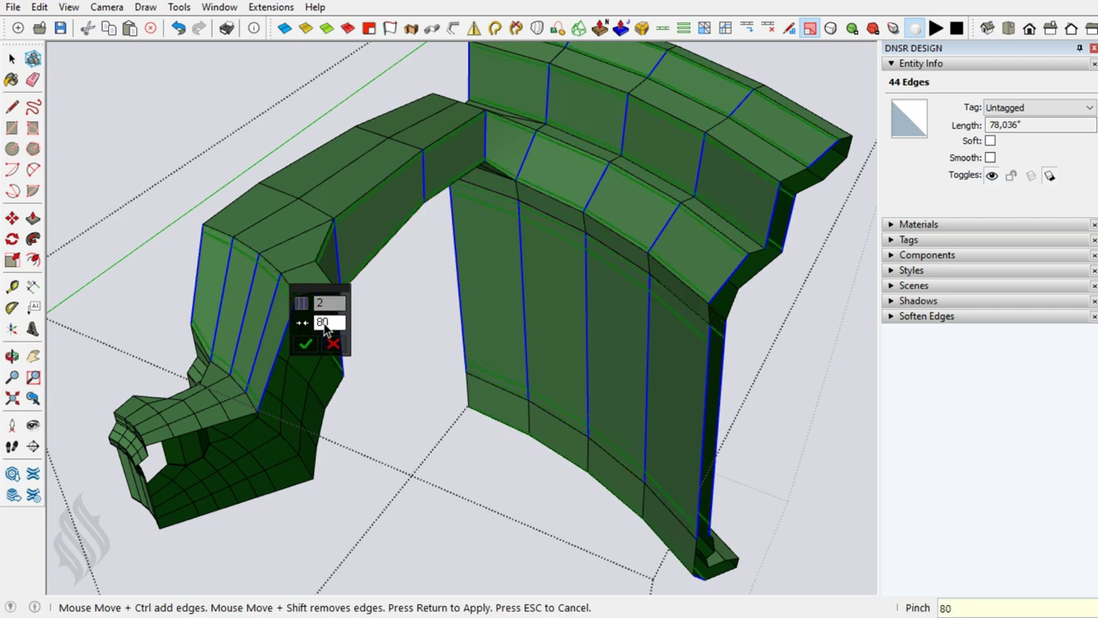
pyautogui.click(308, 344)
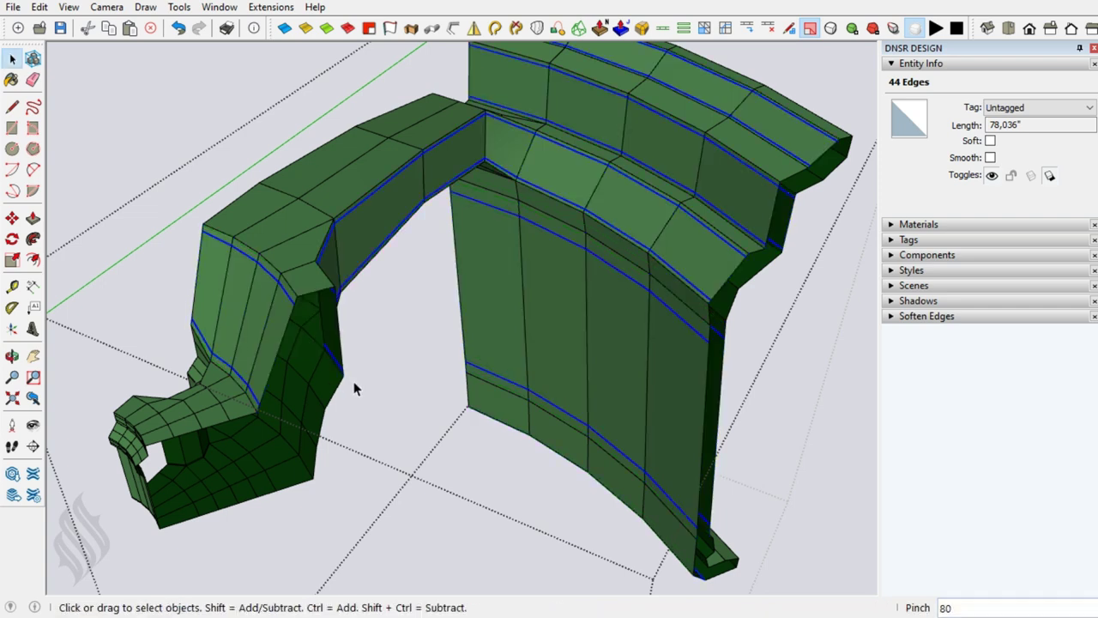
pyautogui.click(415, 497)
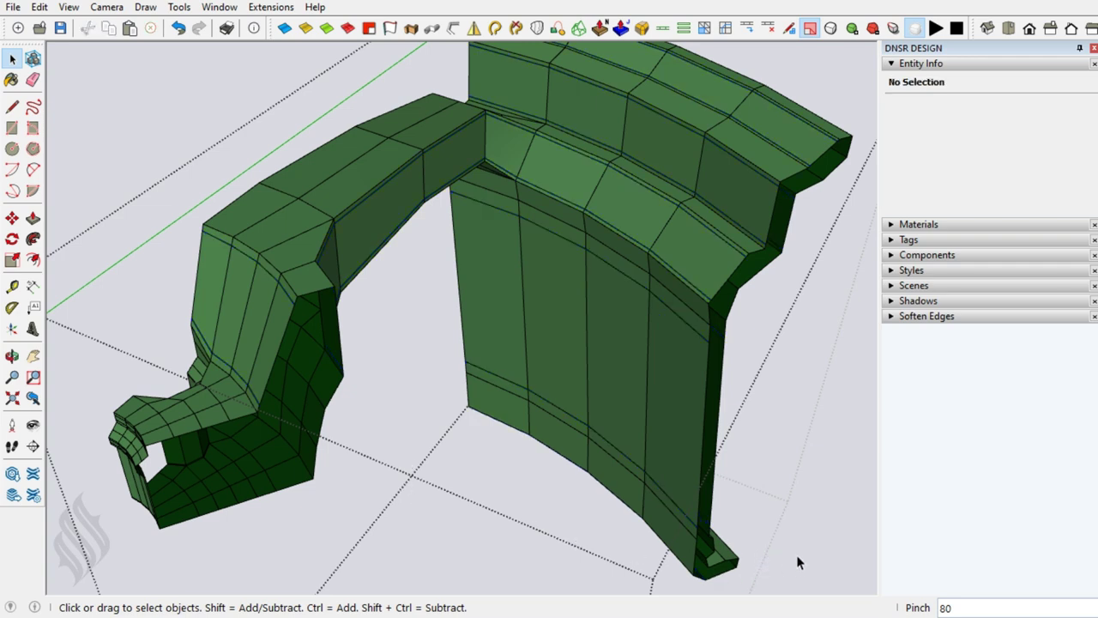
# - Select two edges along the bottom of the rim wall's foot, viewed from below
pyautogui.press('o')
pyautogui.moveTo(758, 464); pyautogui.dragTo(694, 344)
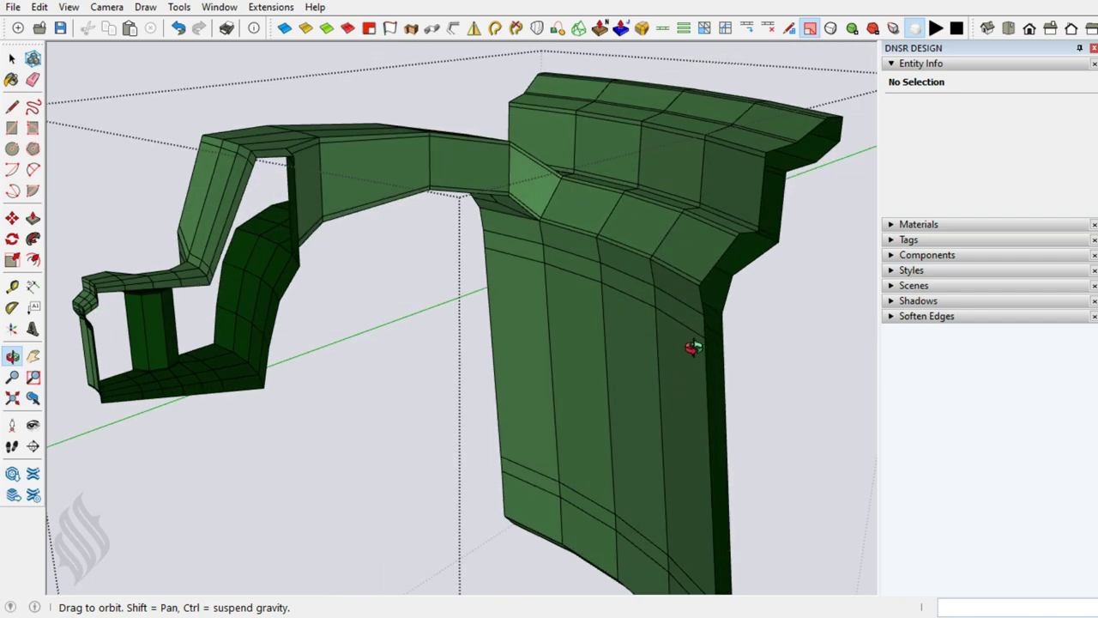
pyautogui.press('h')
pyautogui.scroll(3, 629, 389)
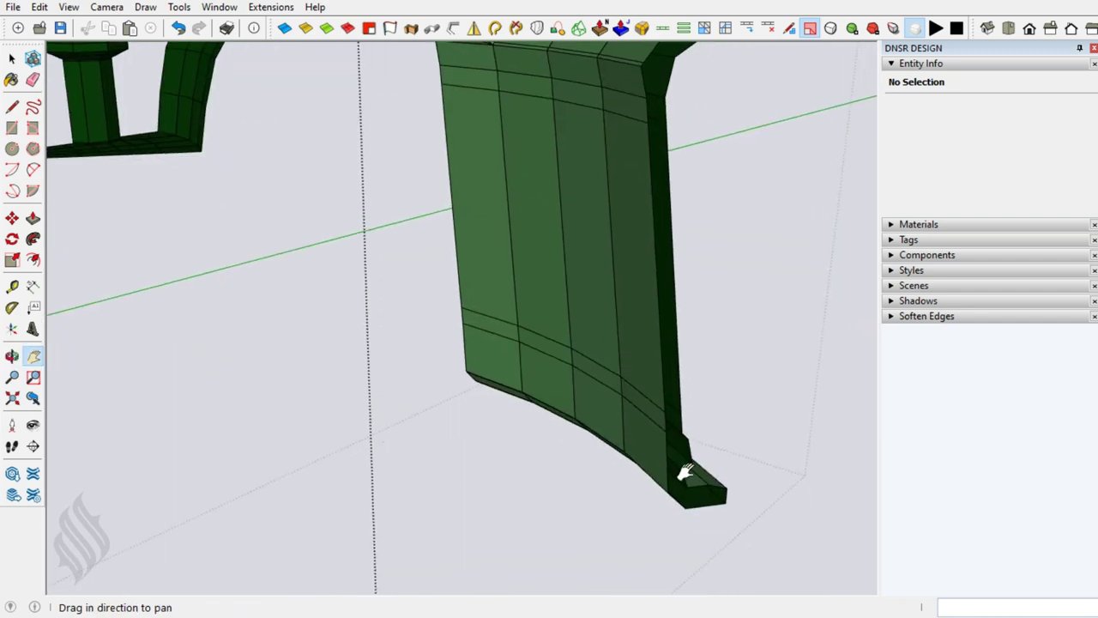
pyautogui.press('o')
pyautogui.moveTo(595, 448)
pyautogui.mouseDown()
pyautogui.moveTo(463, 459)
pyautogui.moveTo(580, 527)
pyautogui.moveTo(574, 520)
pyautogui.moveTo(583, 544)
pyautogui.mouseUp()
pyautogui.press('space')
pyautogui.click(585, 547)
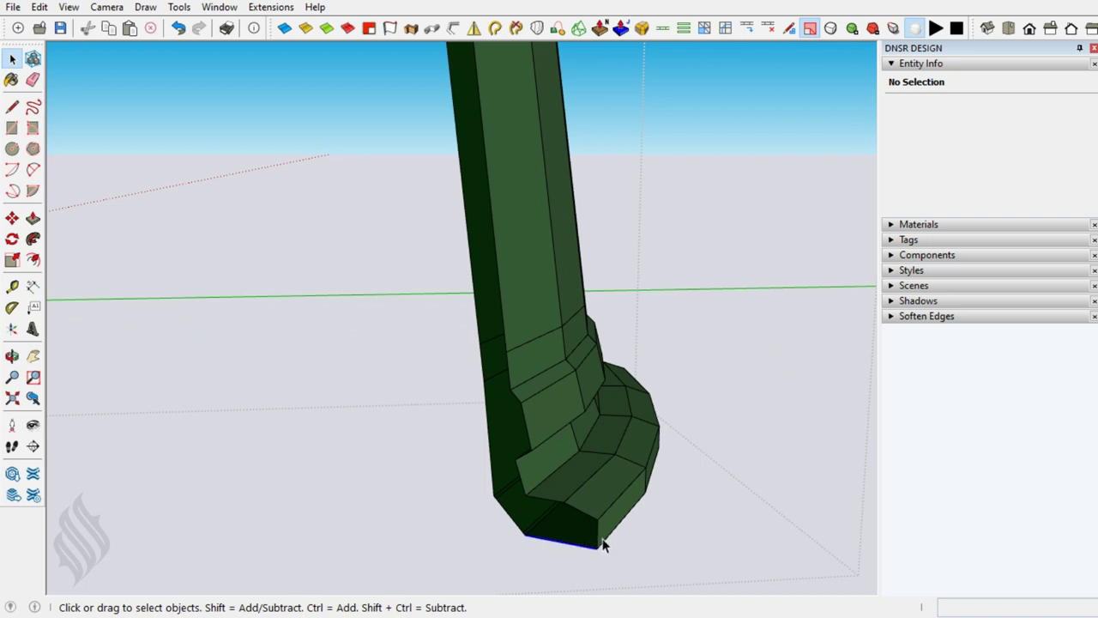
pyautogui.keyDown('shift'); pyautogui.click(590, 521); pyautogui.keyUp('shift')
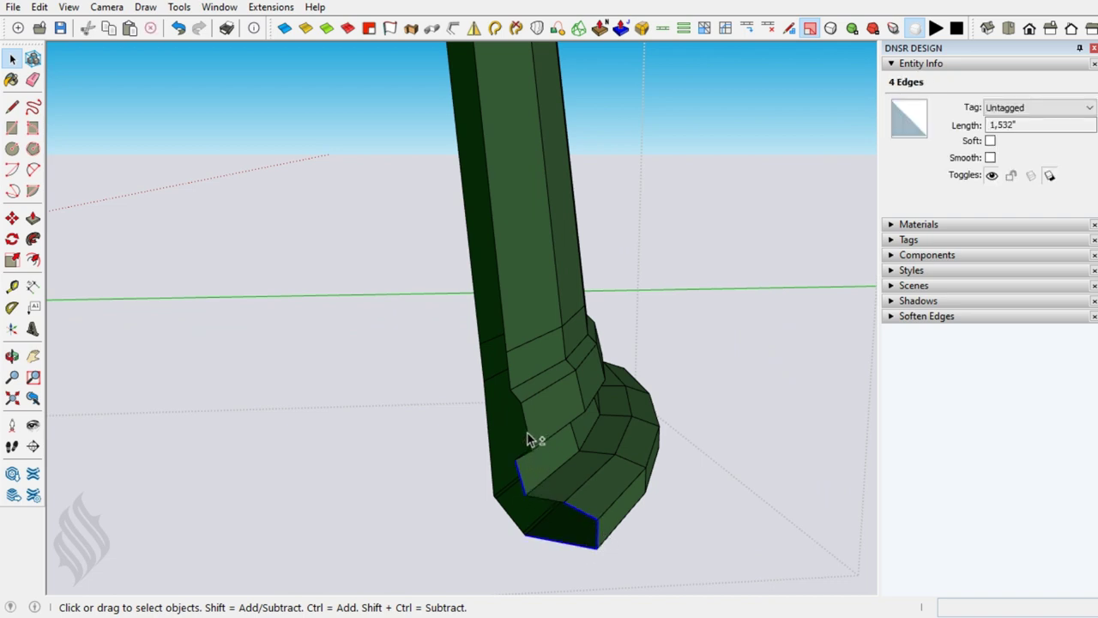
# - Add the arm-junction, arm-top and wall edges to the selection, then insert edge loops
pyautogui.scroll(-4, 554, 500)
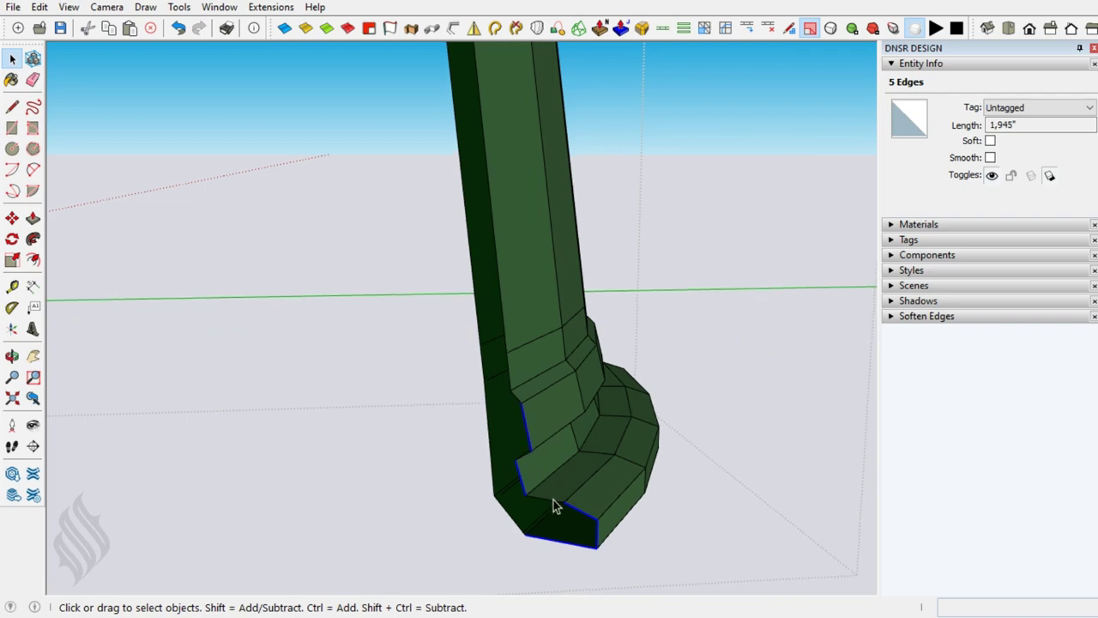
pyautogui.moveTo(553, 500); pyautogui.dragTo(525, 157, button='middle')
pyautogui.scroll(2, 525, 157)
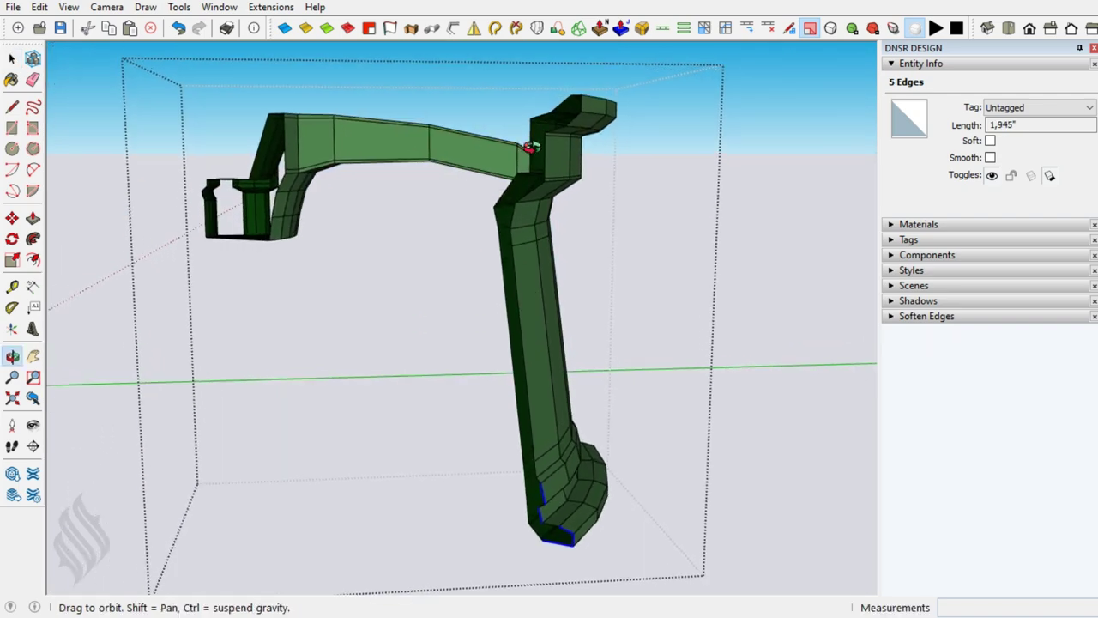
pyautogui.scroll(2, 525, 157)
pyautogui.scroll(2, 525, 157)
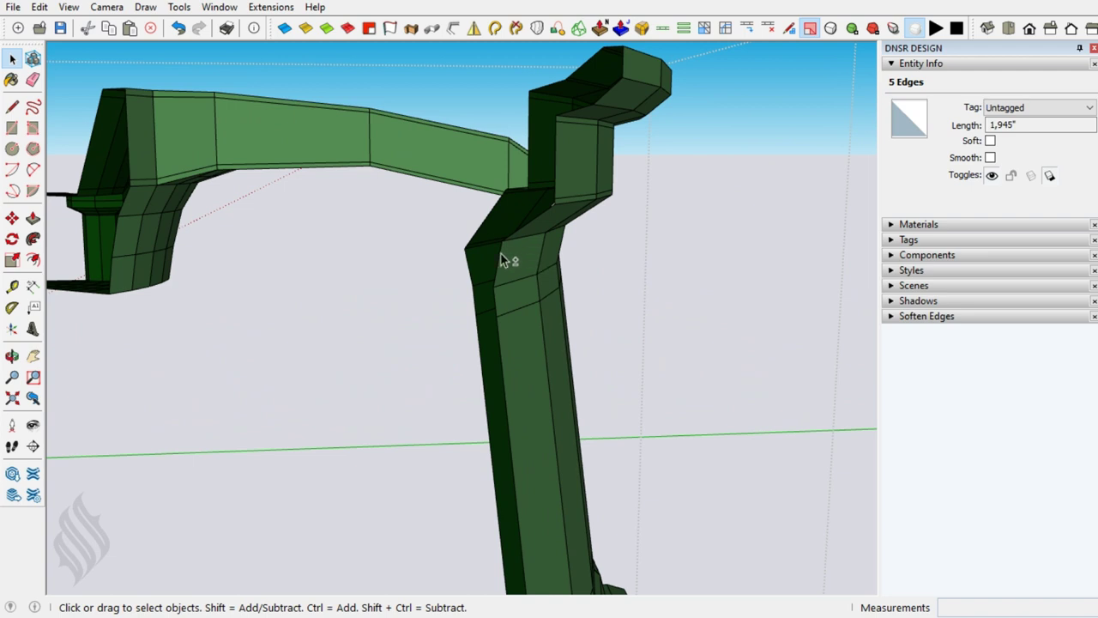
pyautogui.keyDown('shift'); pyautogui.click(518, 237); pyautogui.keyUp('shift')
pyautogui.keyDown('shift'); pyautogui.click(619, 86); pyautogui.keyUp('shift')
pyautogui.moveTo(546, 331); pyautogui.dragTo(594, 290, button='middle')
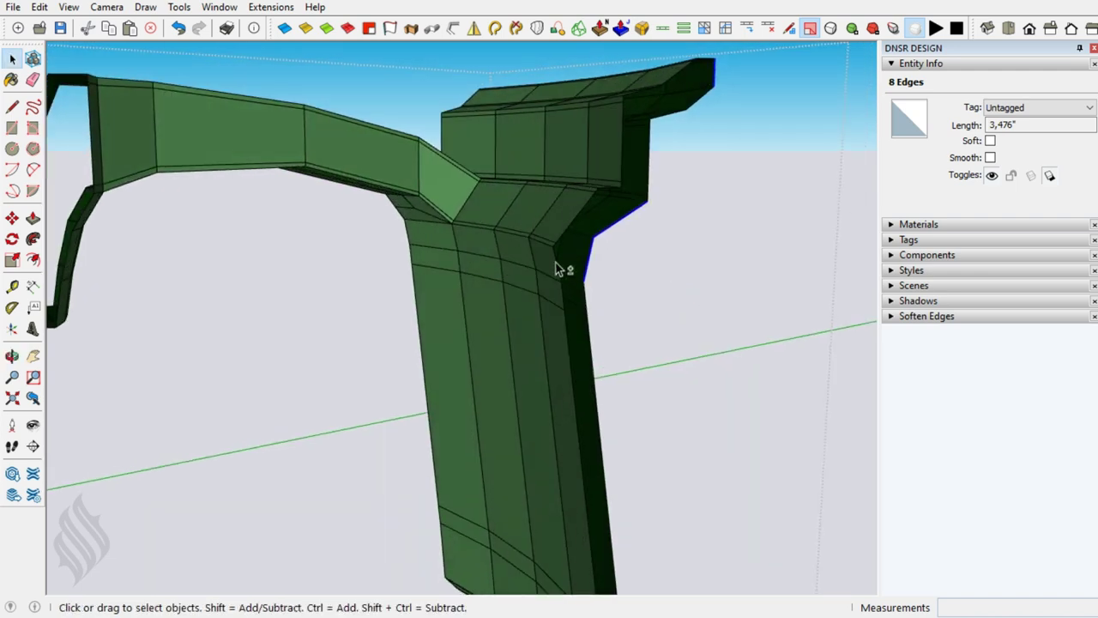
pyautogui.keyDown('shift'); pyautogui.click(557, 265); pyautogui.keyUp('shift')
pyautogui.click(746, 29)
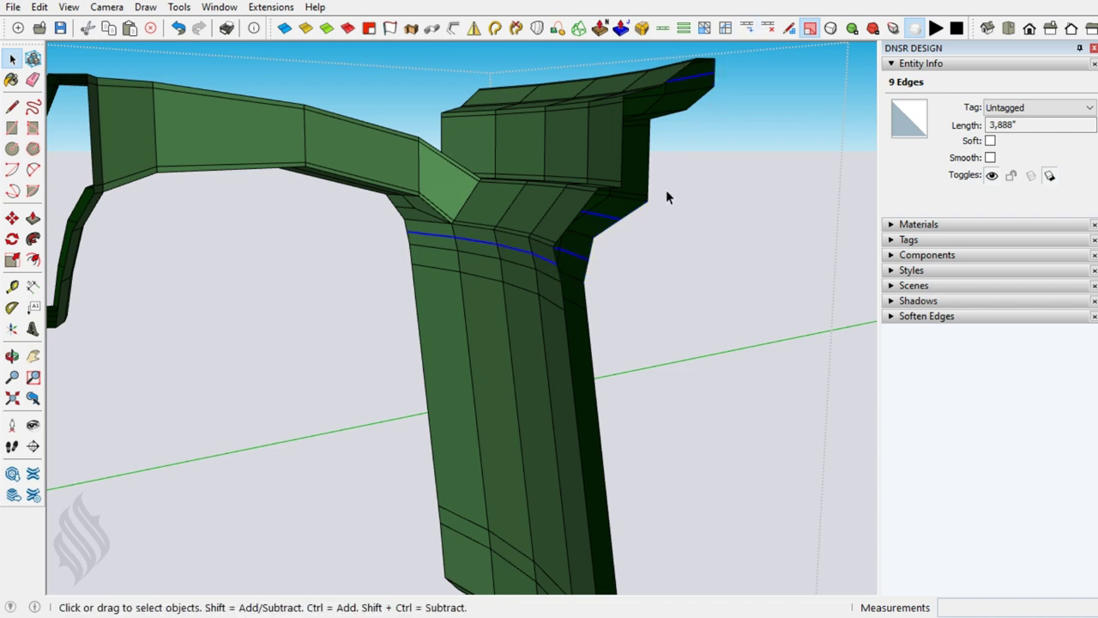
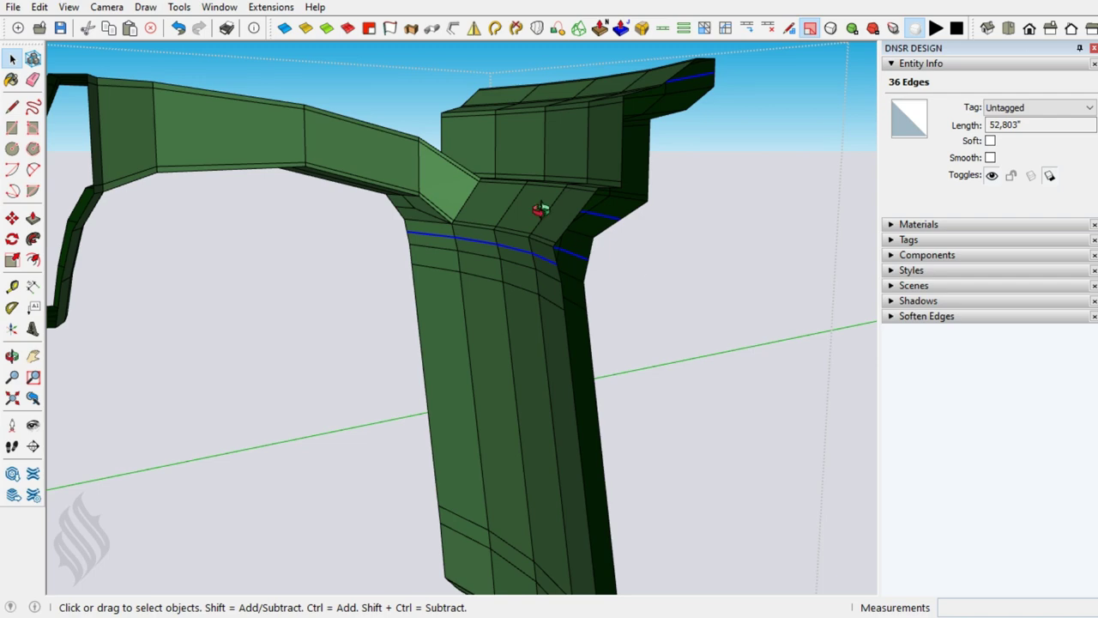
# - Select an edge across the curved arch and insert a new edge loop around it
pyautogui.press('o')
pyautogui.moveTo(459, 166)
pyautogui.mouseDown()
pyautogui.moveTo(470, 133)
pyautogui.moveTo(596, 233)
pyautogui.moveTo(568, 220)
pyautogui.mouseUp()
pyautogui.scroll(2, 570, 226)
pyautogui.press('space')
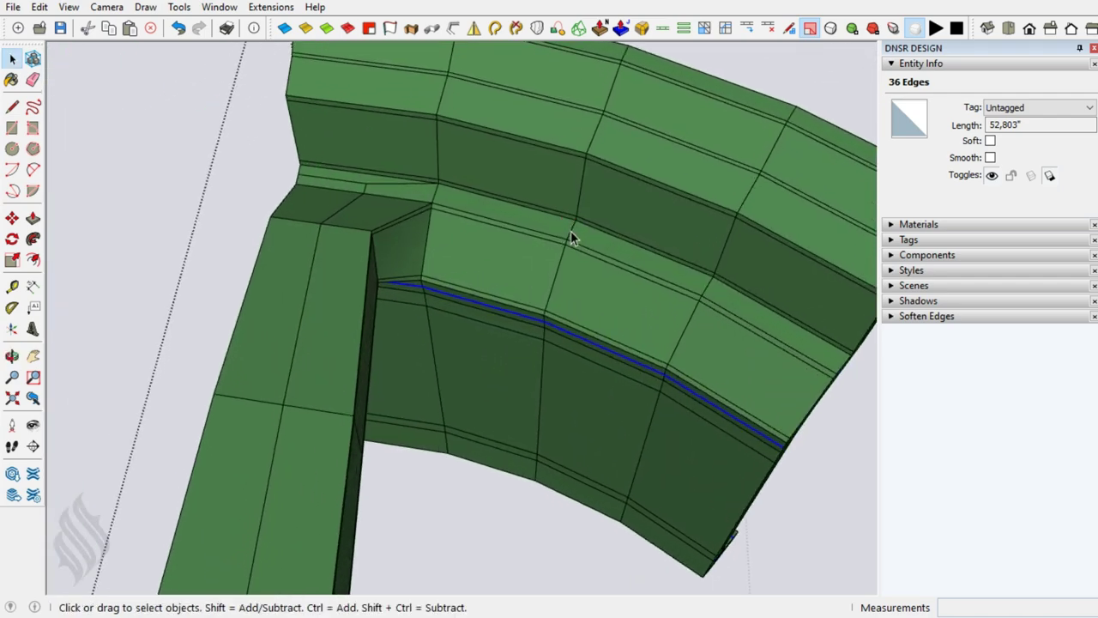
pyautogui.click(570, 231)
pyautogui.click(741, 31)
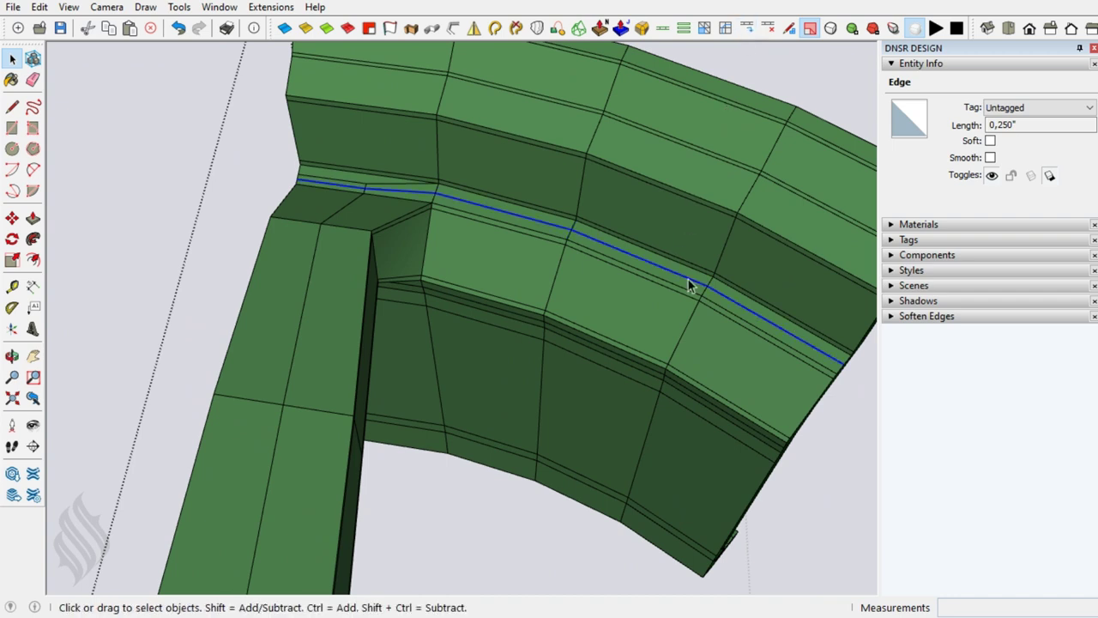
pyautogui.click(702, 290)
pyautogui.click(754, 28)
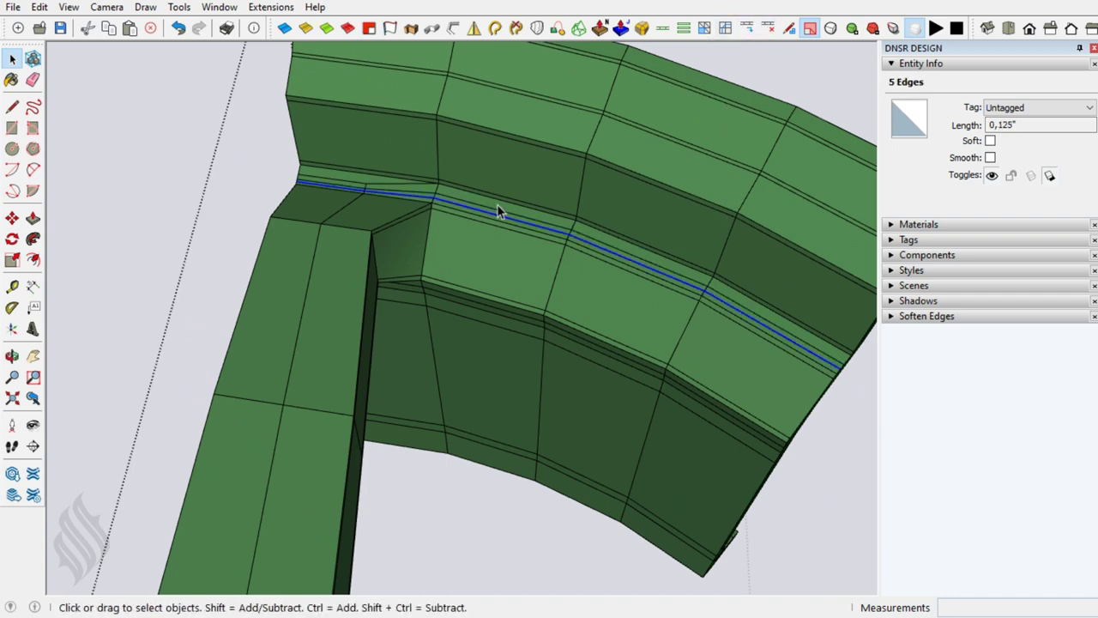
# - Delete the stray edge at the spoke junction, draw a new line, and remove the unwanted diagonal
pyautogui.press('o')
pyautogui.moveTo(351, 194); pyautogui.dragTo(581, 225)
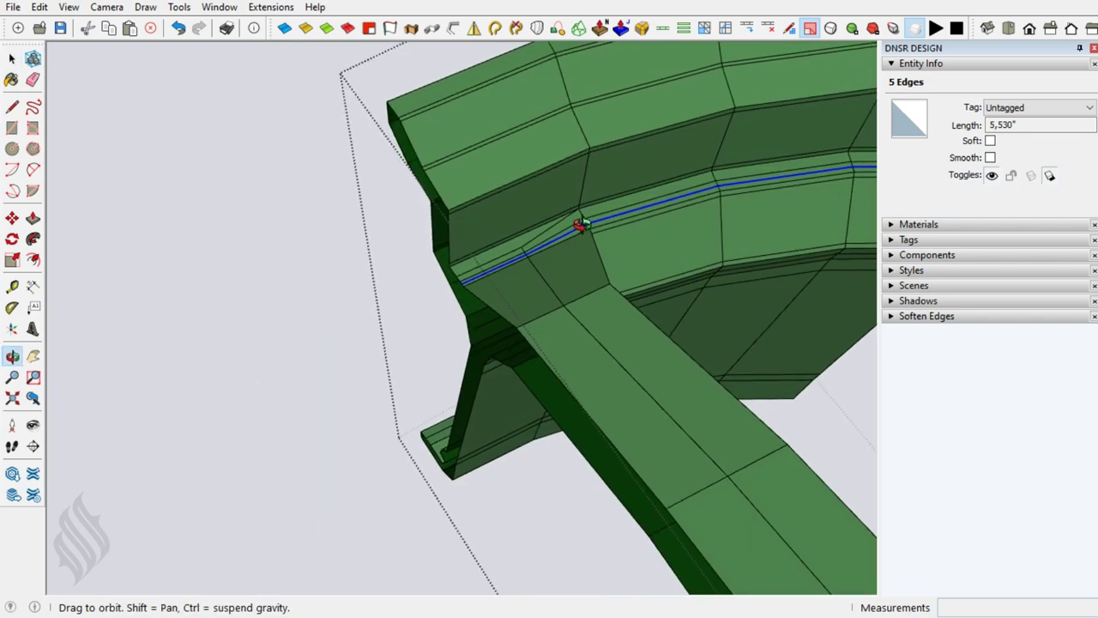
pyautogui.scroll(3, 581, 225)
pyautogui.press('space')
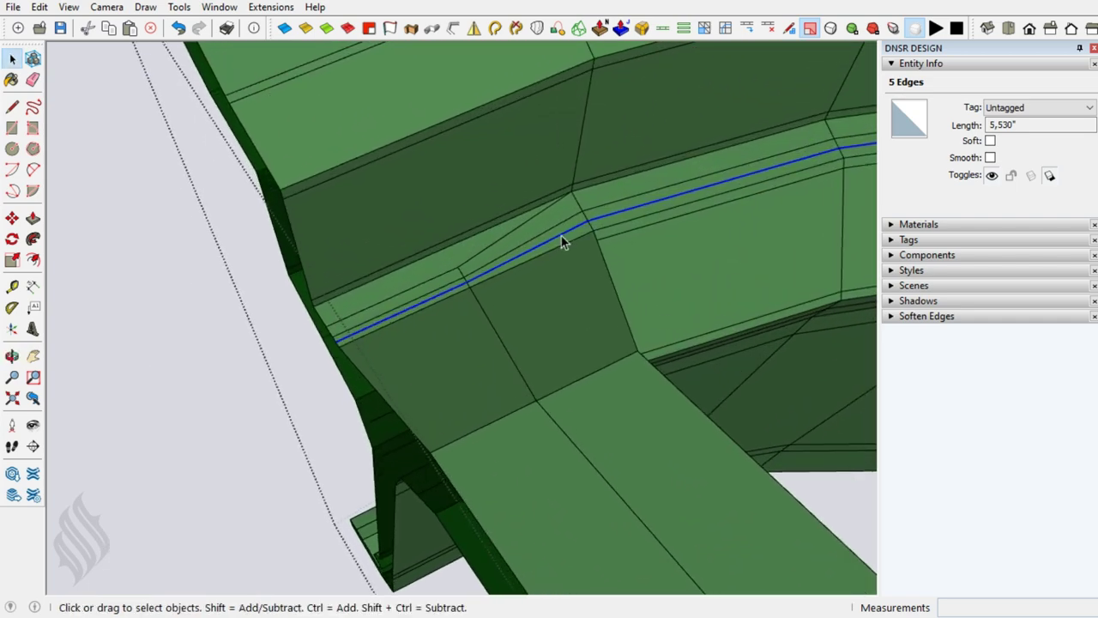
pyautogui.click(561, 236)
pyautogui.press('Delete')
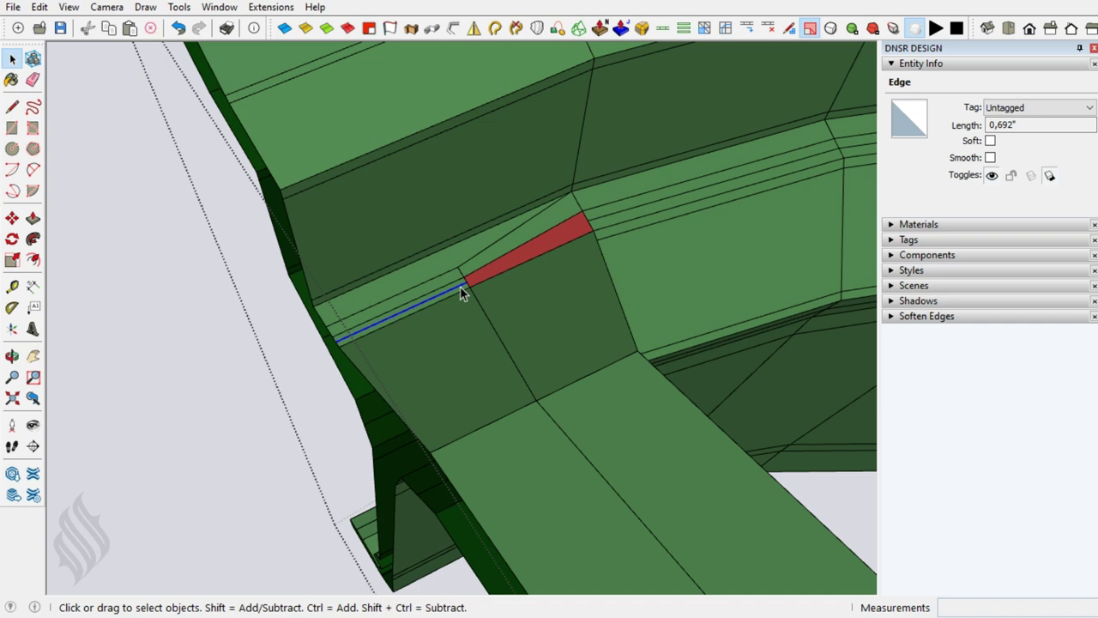
pyautogui.press('l')
pyautogui.click(463, 282)
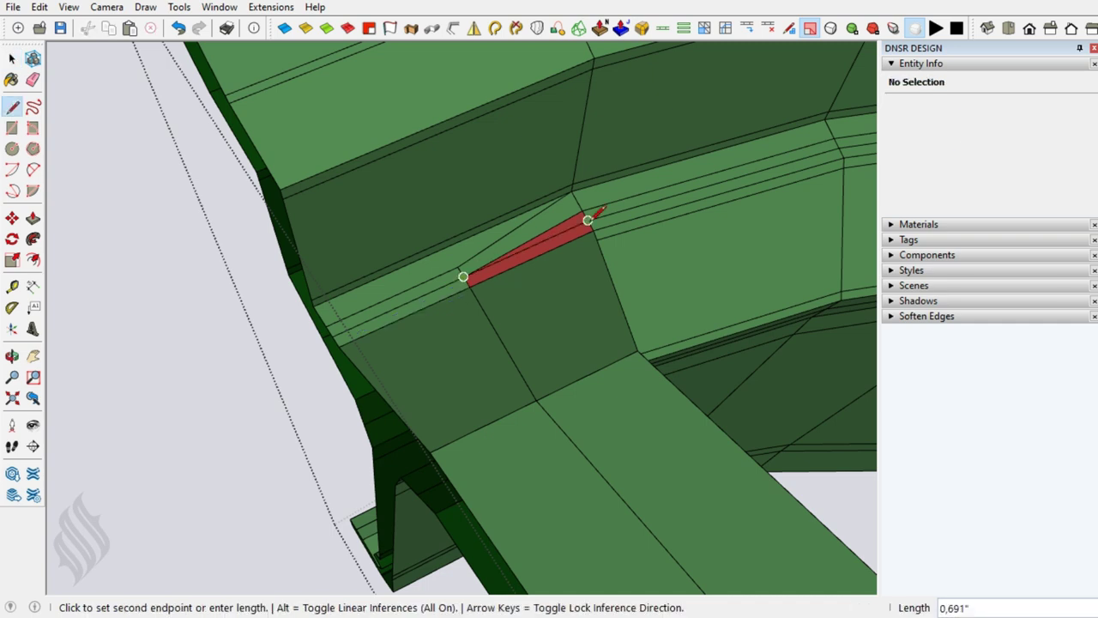
pyautogui.click(587, 218)
pyautogui.press('space')
pyautogui.click(567, 220)
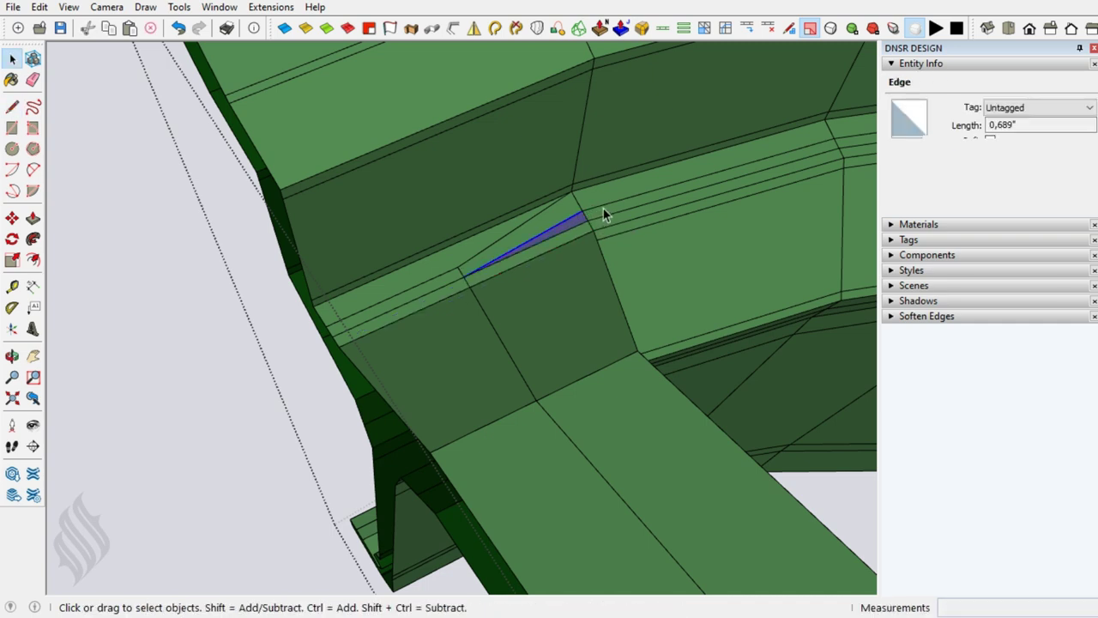
pyautogui.press('Delete')
pyautogui.click(604, 206)
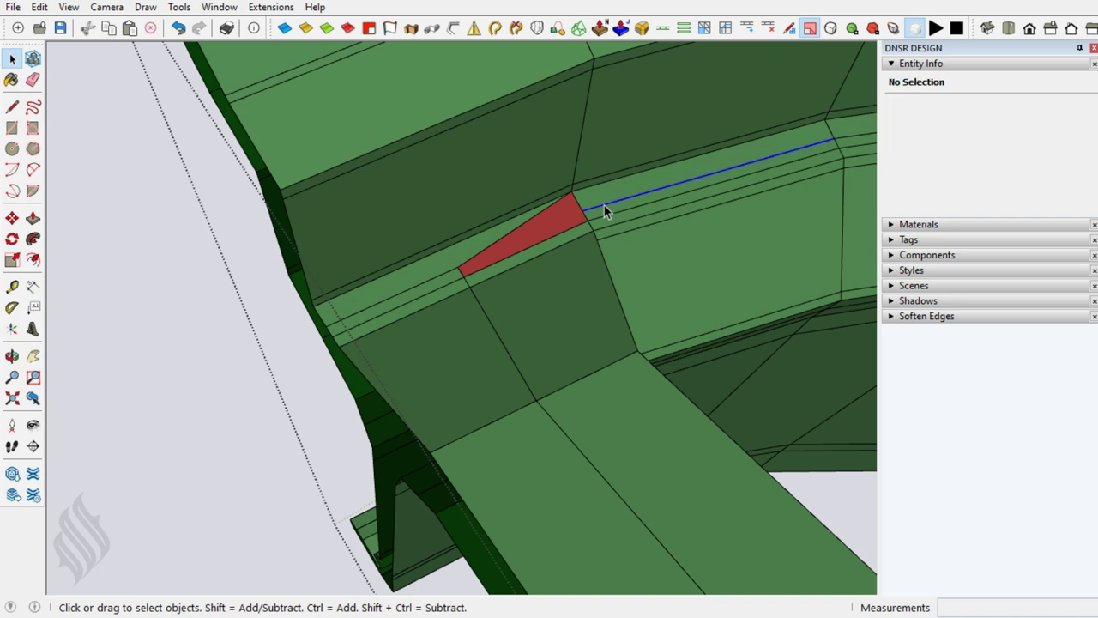
pyautogui.press('Escape')
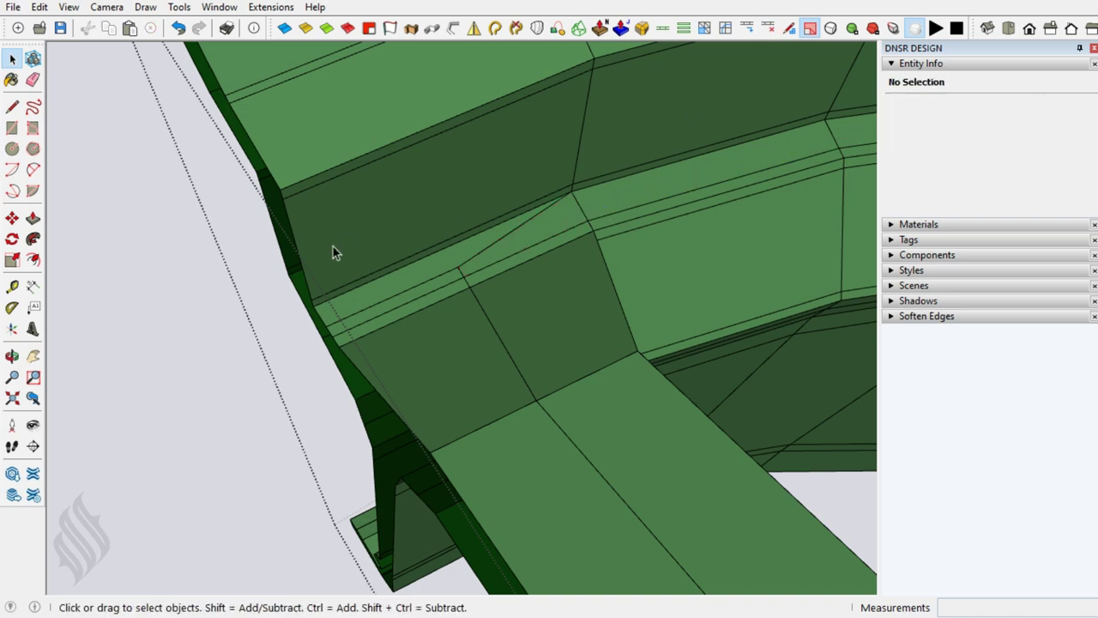
pyautogui.scroll(-2, 318, 214)
pyautogui.scroll(-2, 318, 213)
pyautogui.scroll(-2, 317, 214)
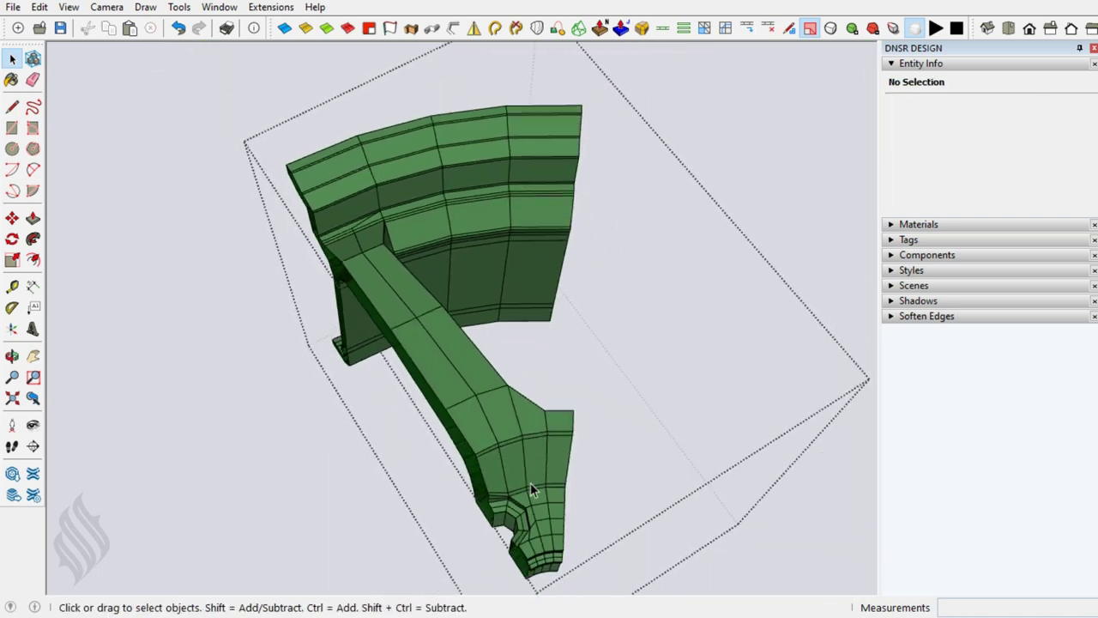
# - Insert edge loops across the spoke's wide, flared end
pyautogui.scroll(1, 531, 482)
pyautogui.scroll(2, 530, 482)
pyautogui.scroll(2, 519, 442)
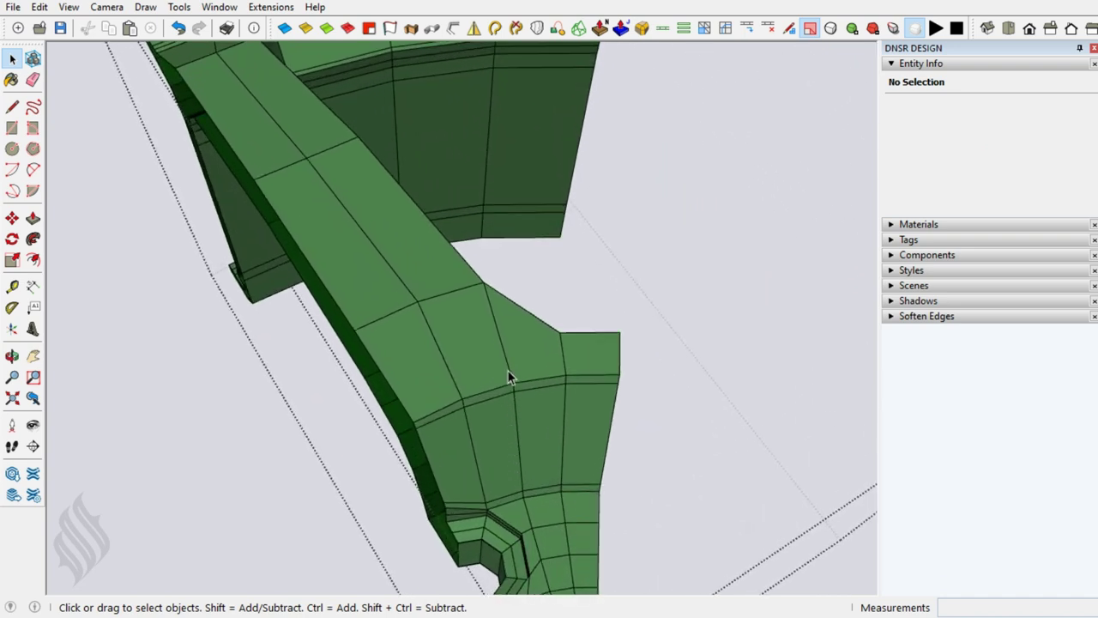
pyautogui.click(508, 371)
pyautogui.click(744, 31)
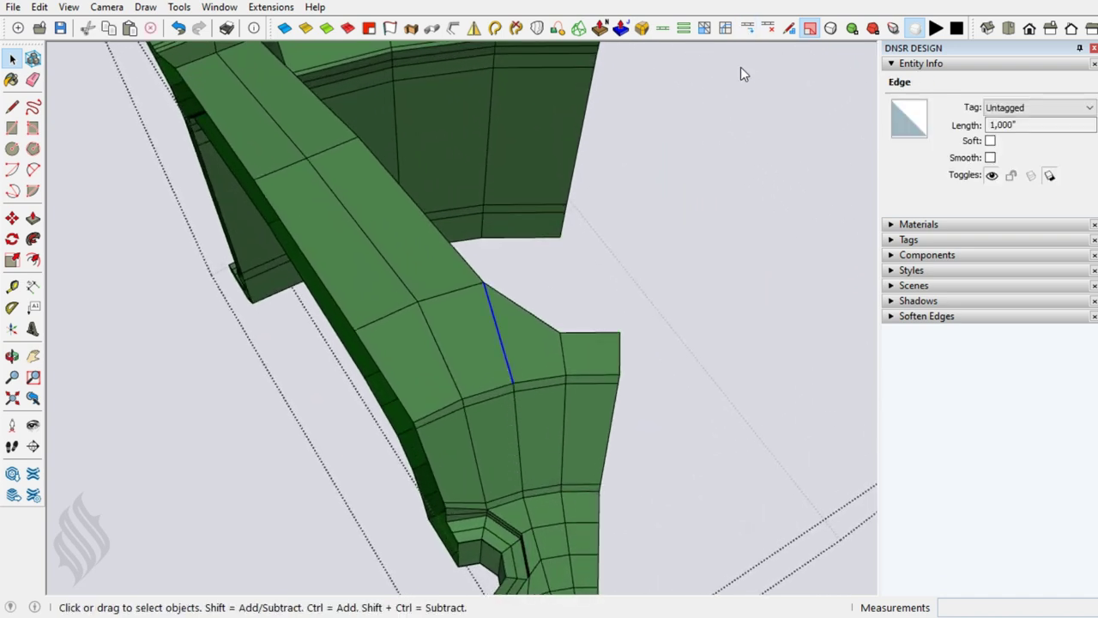
pyautogui.click(565, 365)
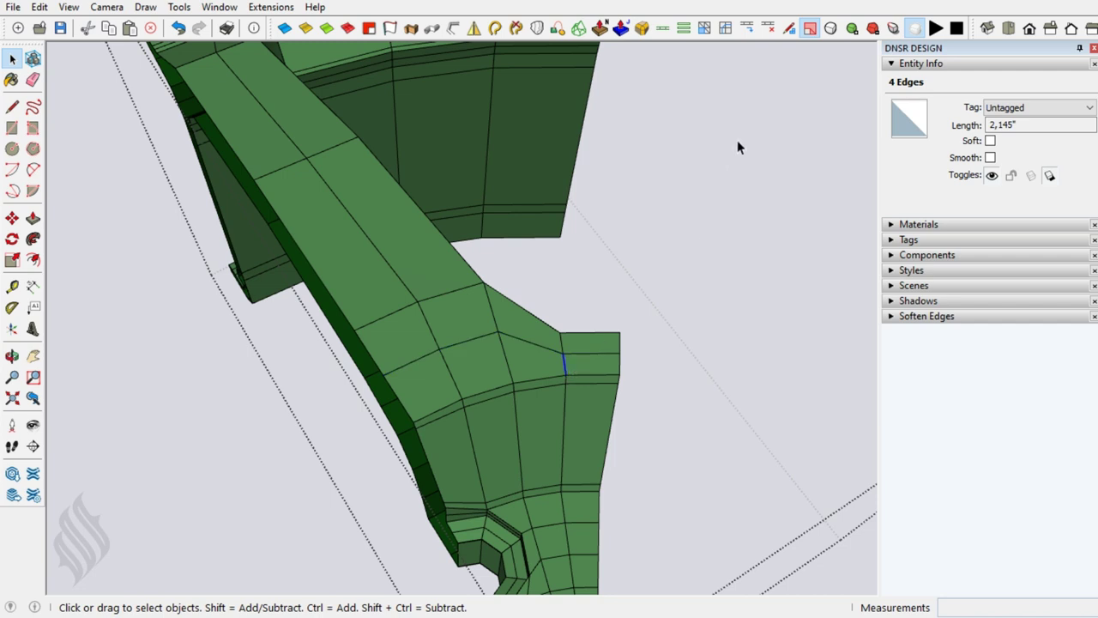
pyautogui.click(746, 30)
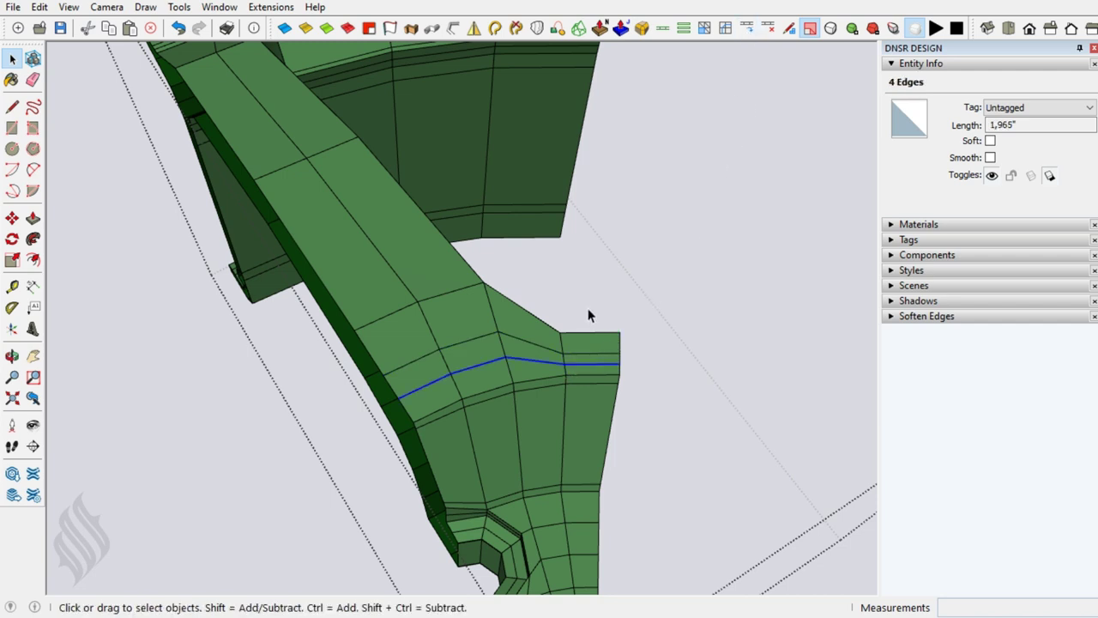
# - Remove the unwanted segment of the new loop
pyautogui.scroll(1, 549, 379)
pyautogui.scroll(1, 549, 379)
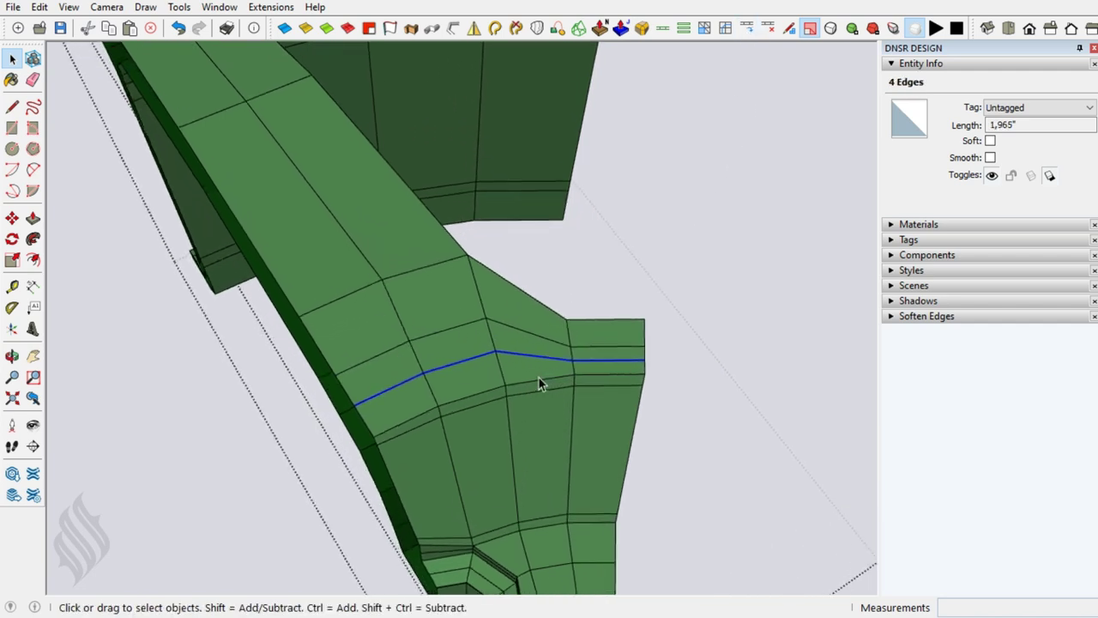
pyautogui.scroll(2, 549, 379)
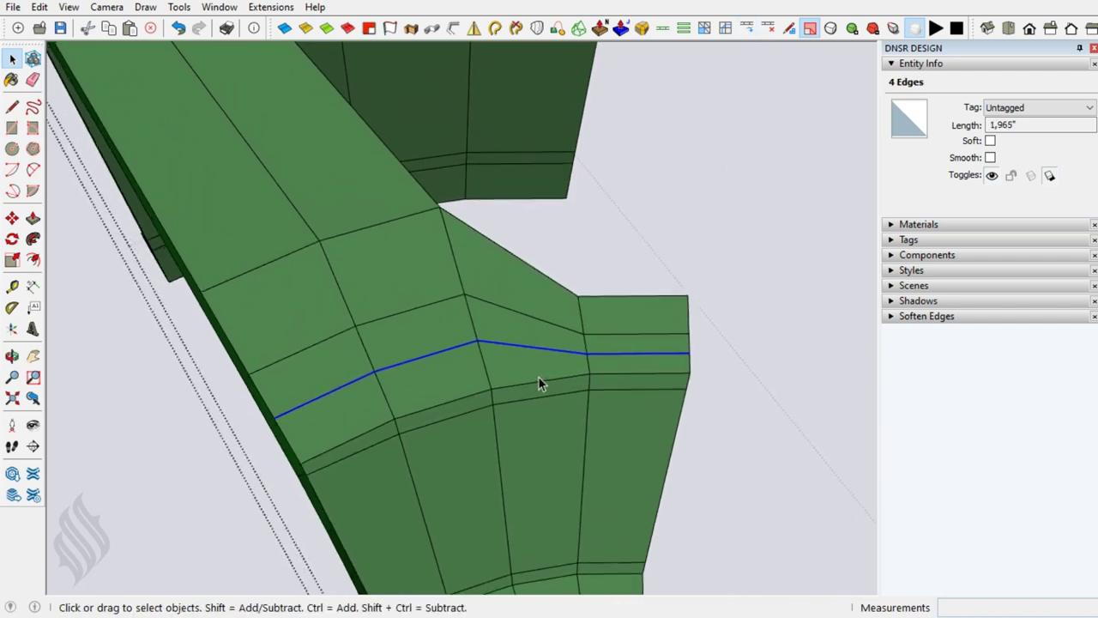
pyautogui.click(552, 322)
pyautogui.click(767, 30)
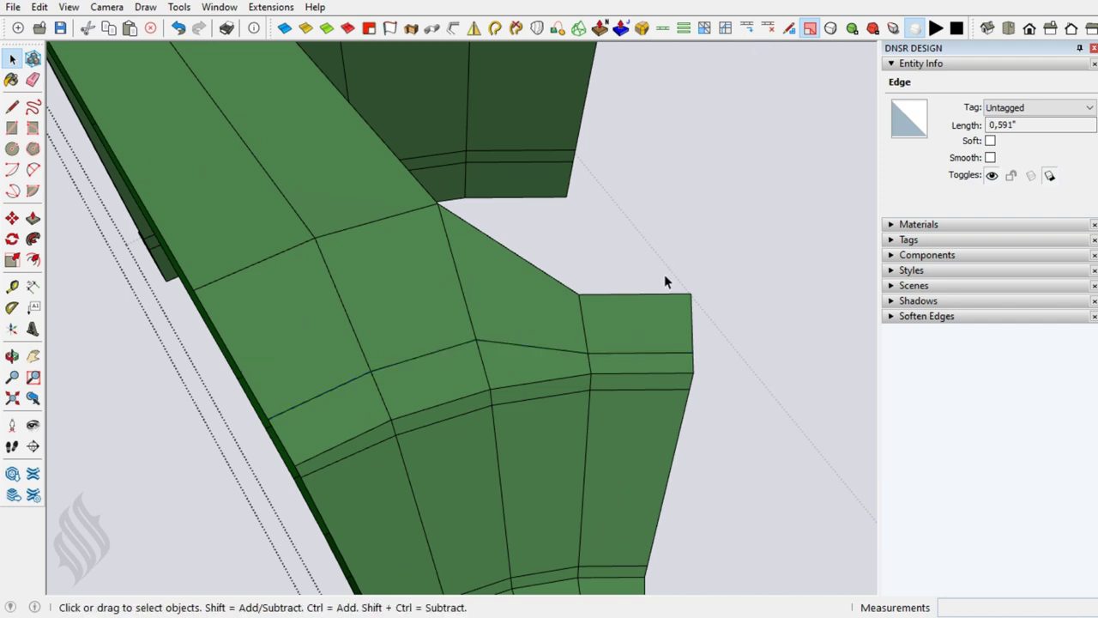
# - Draw three lines continuing the loop across the band to the spoke's outer edge
pyautogui.press('l')
pyautogui.click(587, 353)
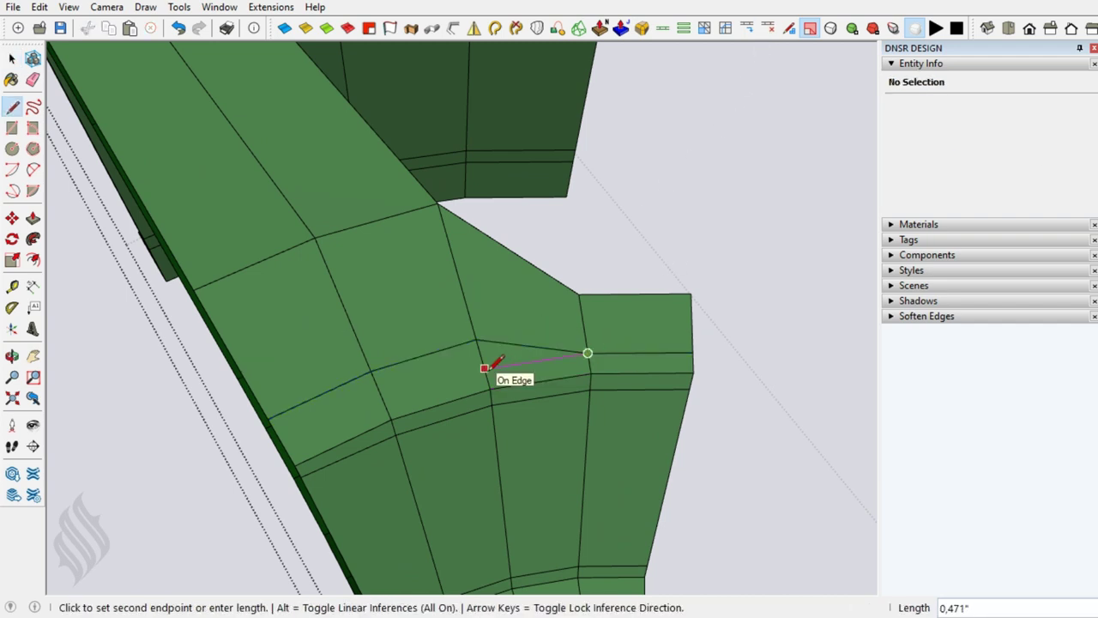
pyautogui.click(489, 369)
pyautogui.click(485, 368)
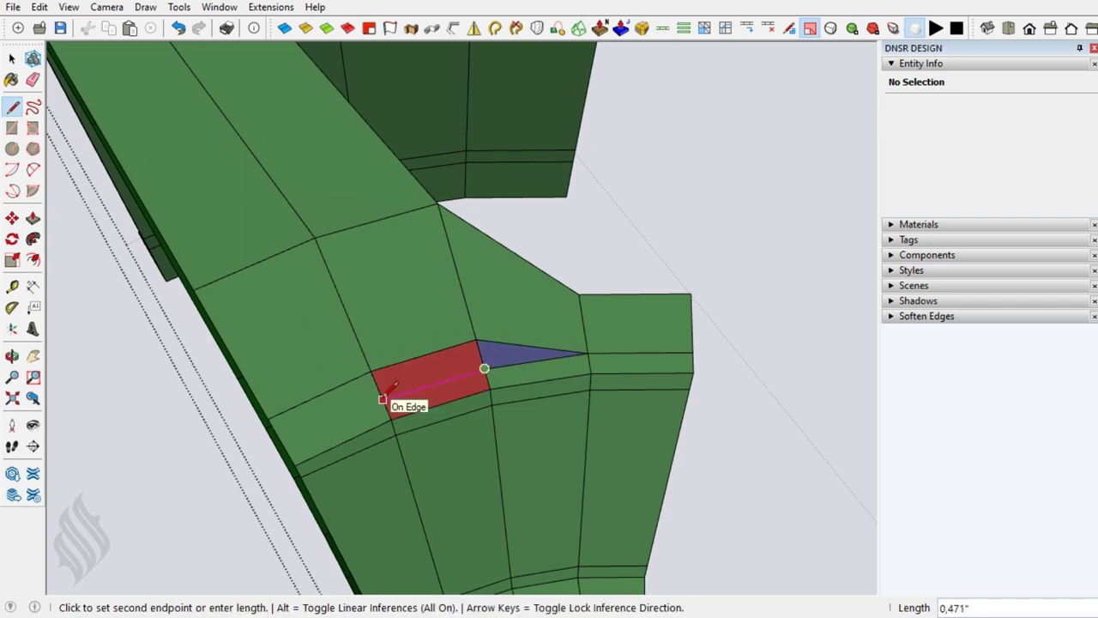
pyautogui.click(387, 392)
pyautogui.click(383, 399)
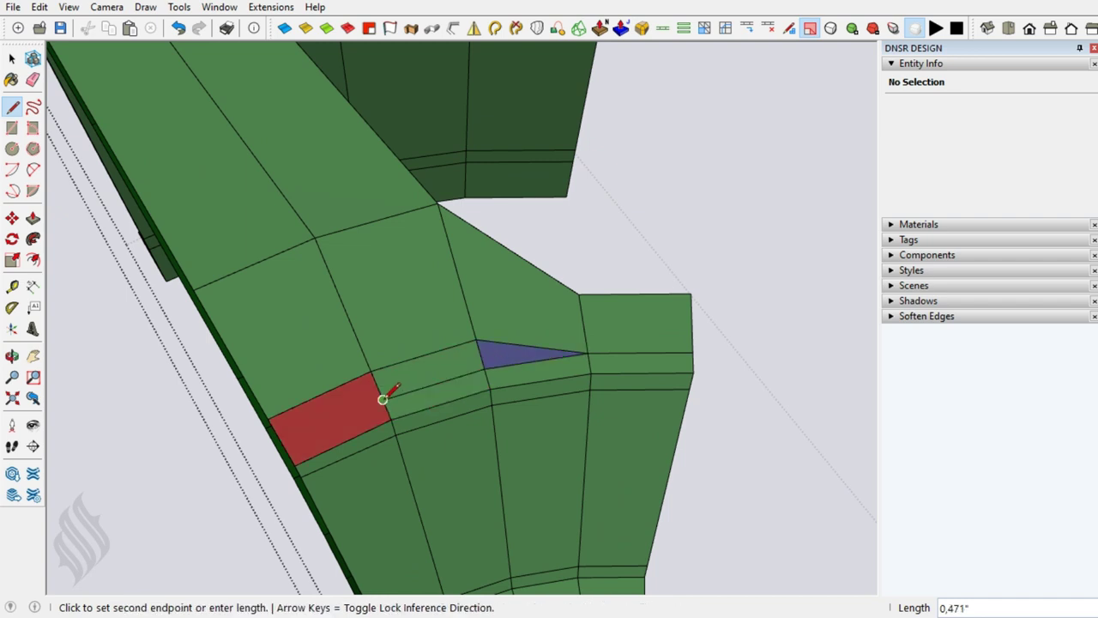
pyautogui.click(285, 442)
# - Delete the leftover edges so the triangle at the arm junction merges away
pyautogui.press('space')
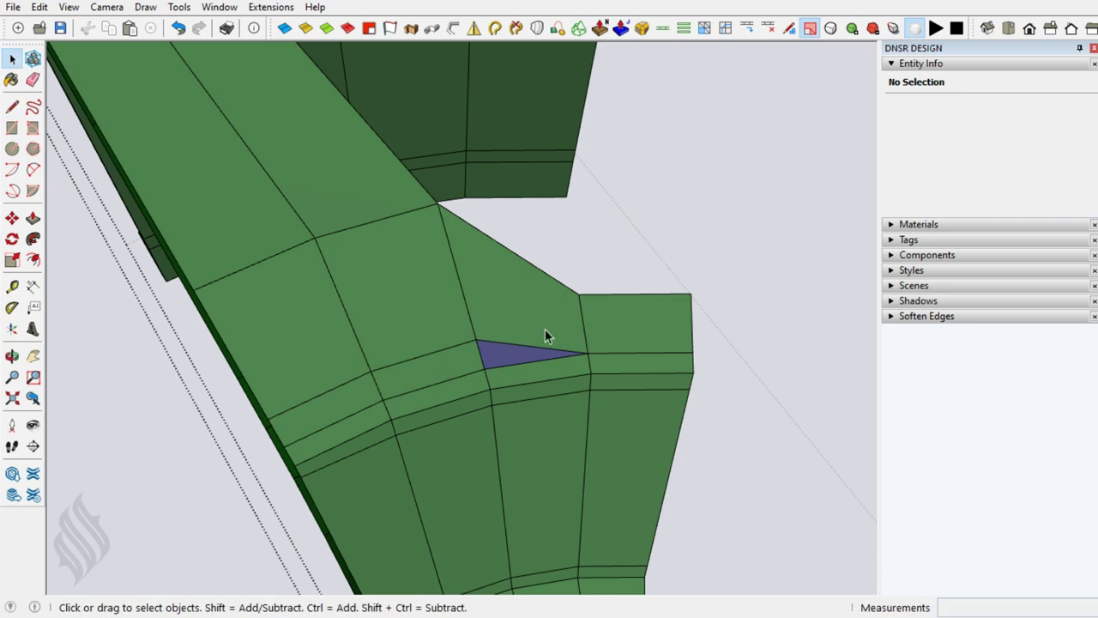
pyautogui.click(515, 345)
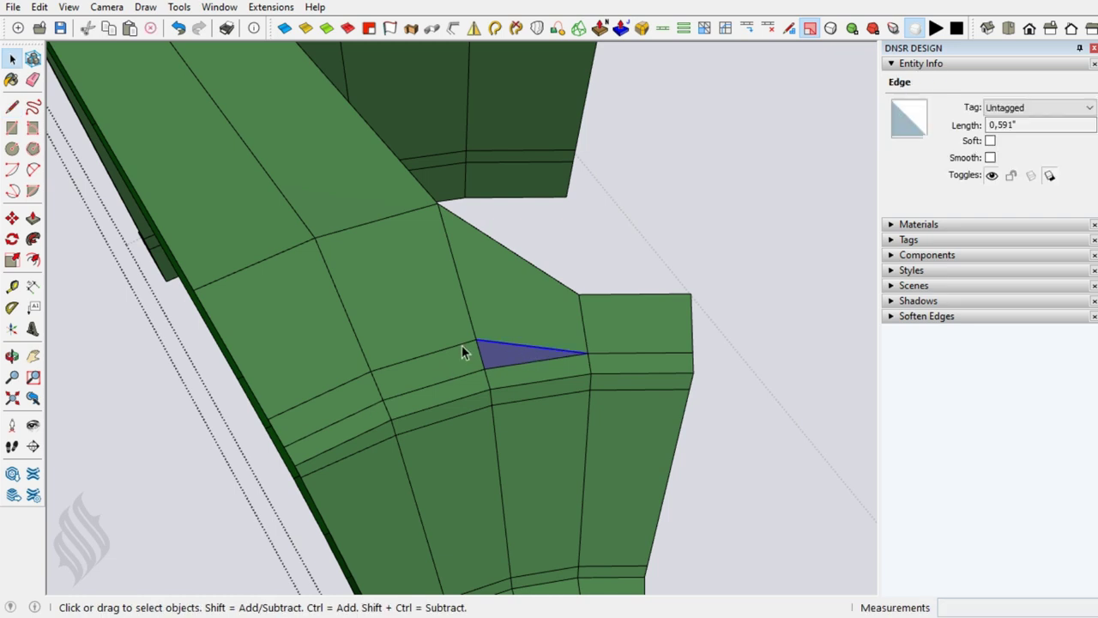
pyautogui.press('Delete')
pyautogui.click(406, 371)
pyautogui.press('Delete')
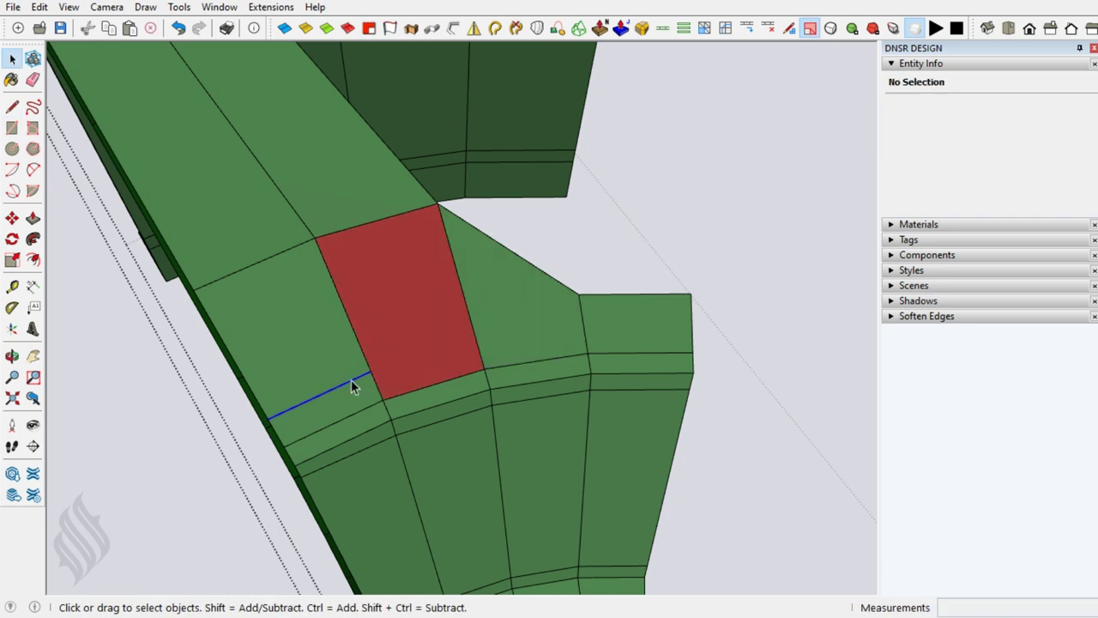
pyautogui.click(351, 380)
pyautogui.press('Delete')
pyautogui.press('Delete')
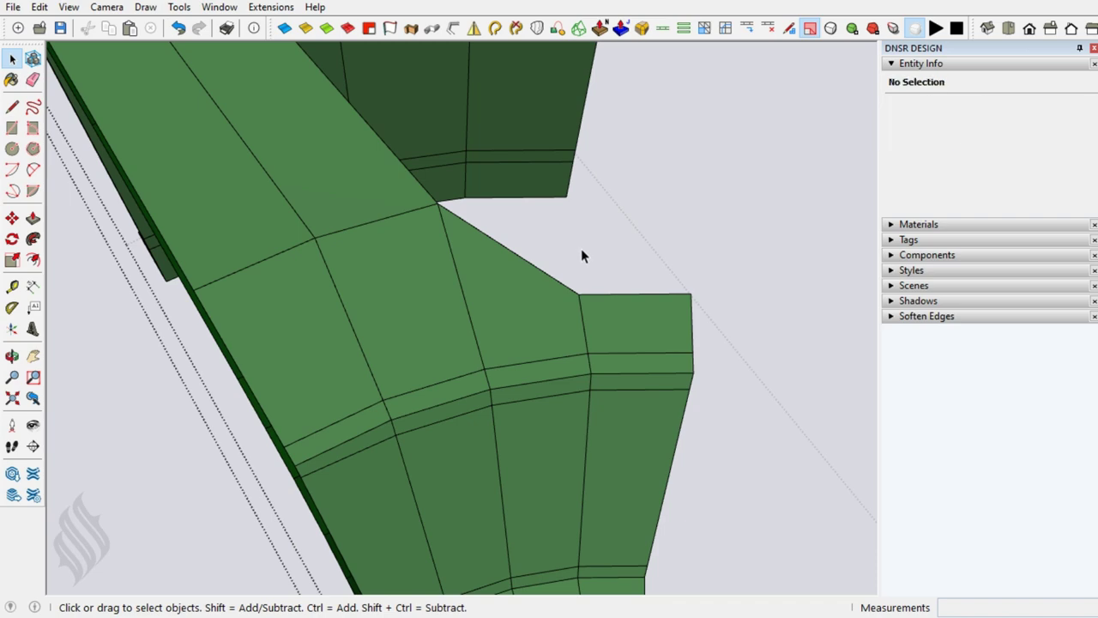
pyautogui.moveTo(581, 247)
pyautogui.mouseDown(button='middle')
pyautogui.moveTo(558, 215)
pyautogui.moveTo(549, 314)
pyautogui.moveTo(626, 338)
pyautogui.moveTo(637, 435)
pyautogui.mouseUp(button='middle')
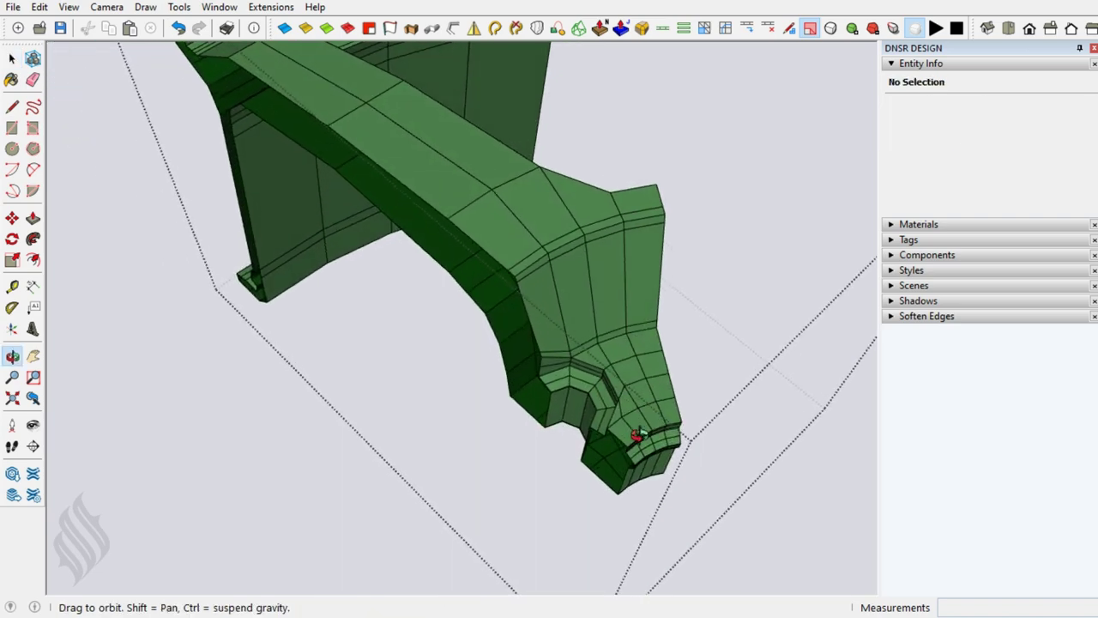
# - Insert edge loops through selected edges at the spoke's hub end
pyautogui.scroll(2, 637, 433)
pyautogui.scroll(2, 627, 422)
pyautogui.scroll(2, 618, 424)
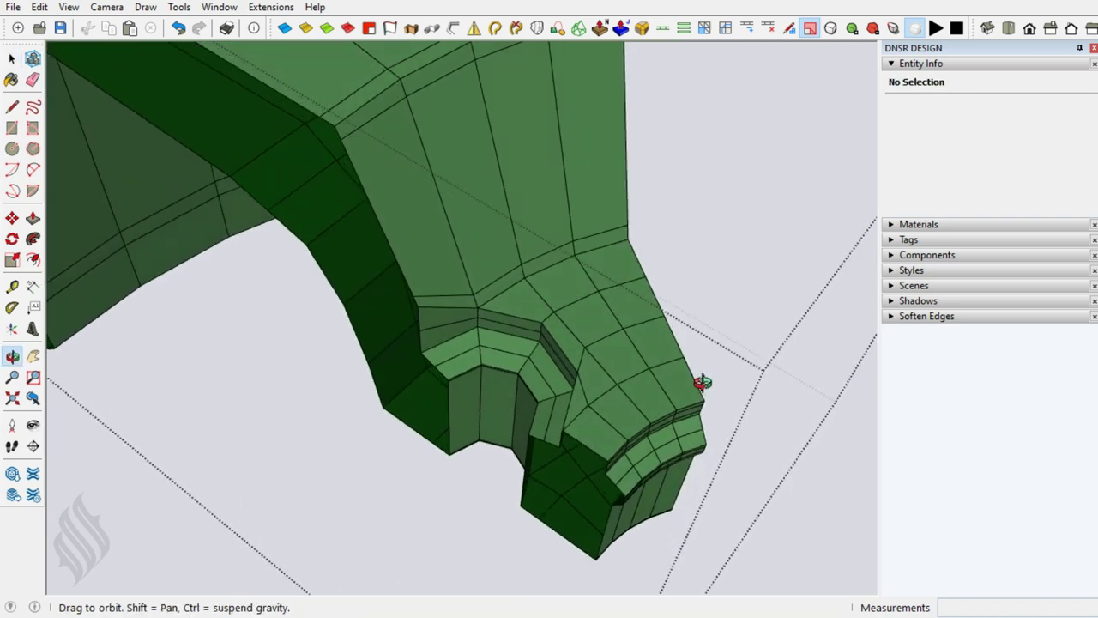
pyautogui.moveTo(702, 382)
pyautogui.mouseDown(button='middle')
pyautogui.moveTo(552, 478)
pyautogui.moveTo(671, 471)
pyautogui.moveTo(656, 472)
pyautogui.mouseUp(button='middle')
pyautogui.click(322, 461)
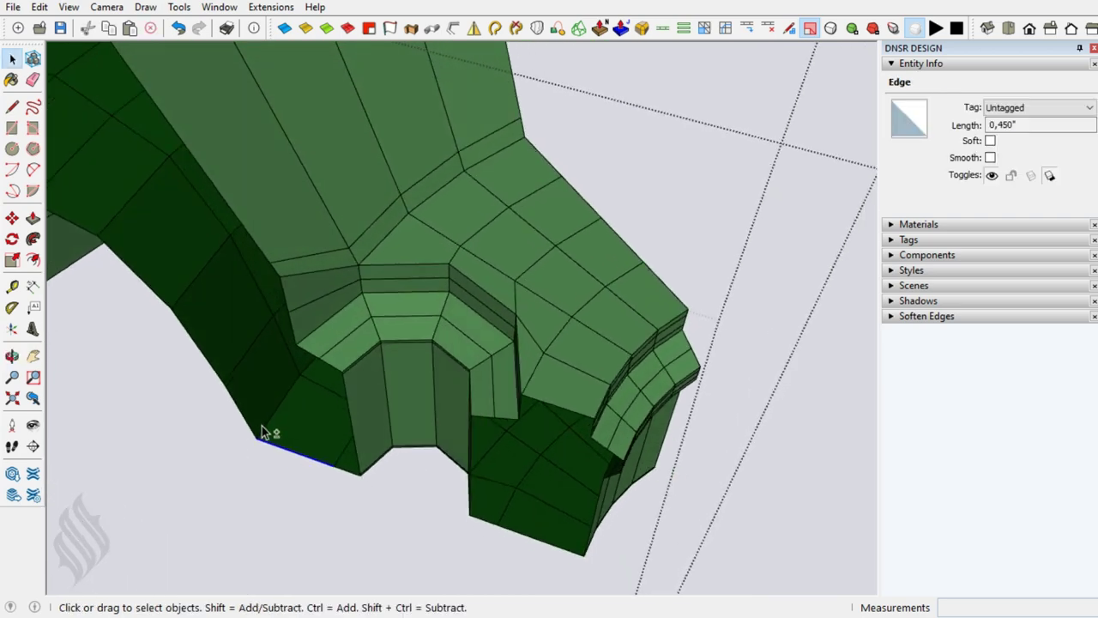
pyautogui.keyDown('shift'); pyautogui.click(567, 409); pyautogui.keyUp('shift')
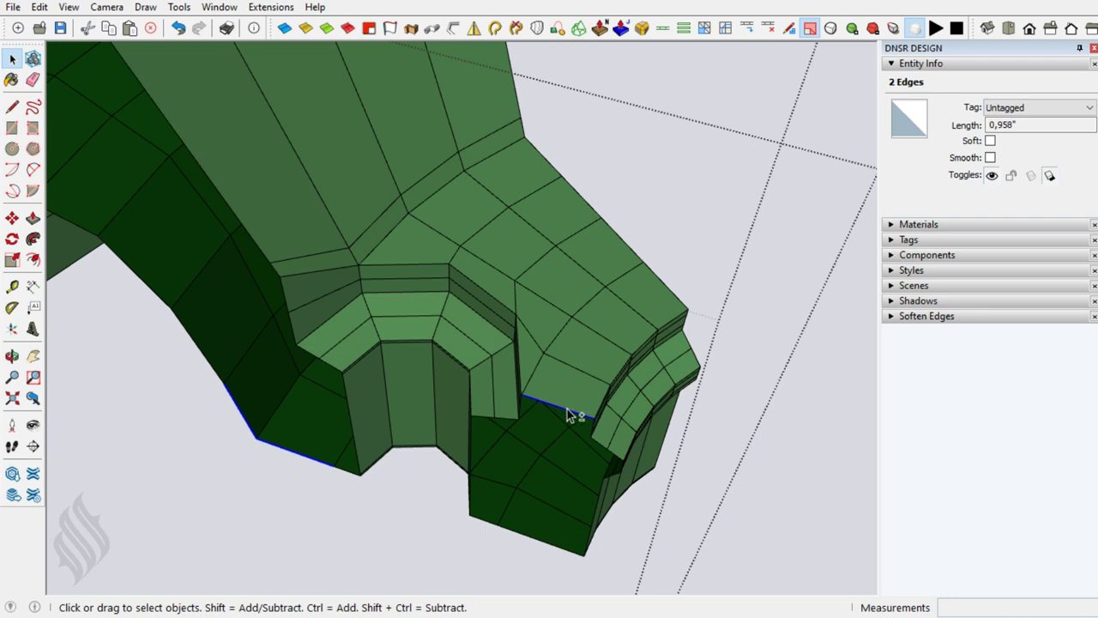
pyautogui.keyDown('shift'); pyautogui.click(552, 546); pyautogui.keyUp('shift')
pyautogui.click(746, 30)
pyautogui.click(582, 415)
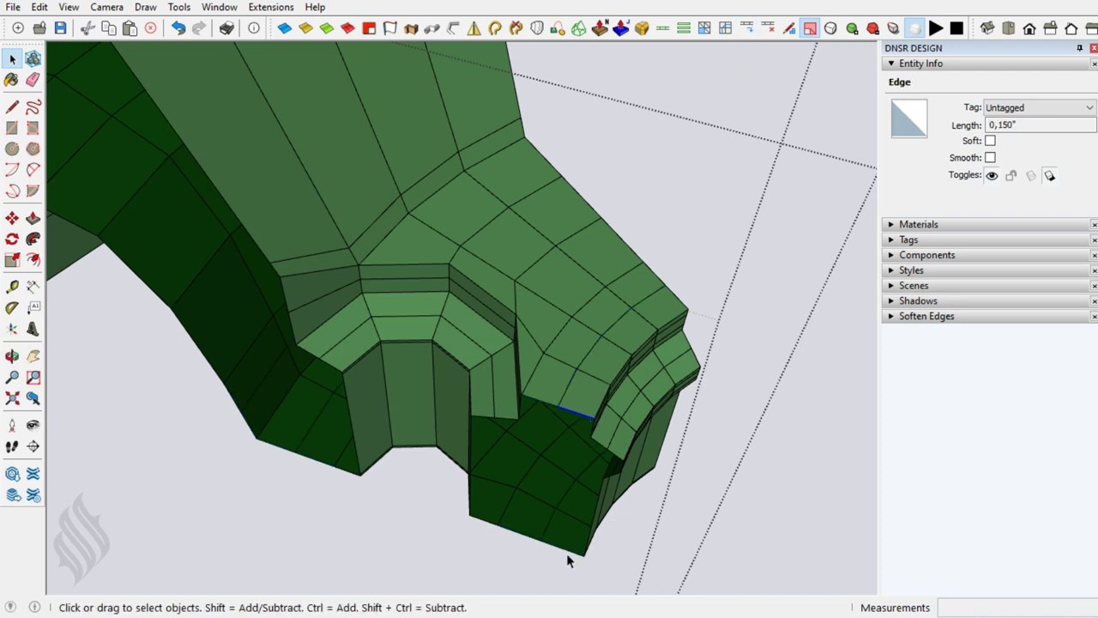
pyautogui.keyDown('shift'); pyautogui.click(275, 447); pyautogui.keyUp('shift')
pyautogui.click(745, 30)
# - Select the extra loops near the tip and remove them with Remove Loops
pyautogui.click(573, 386)
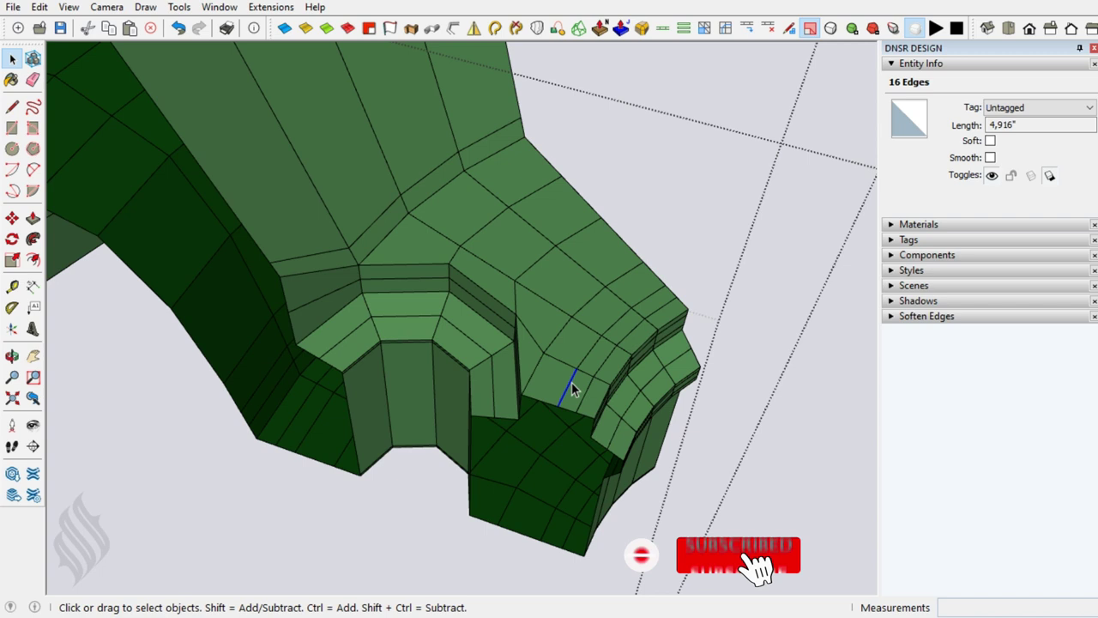
pyautogui.keyDown('shift'); pyautogui.click(551, 524); pyautogui.keyUp('shift')
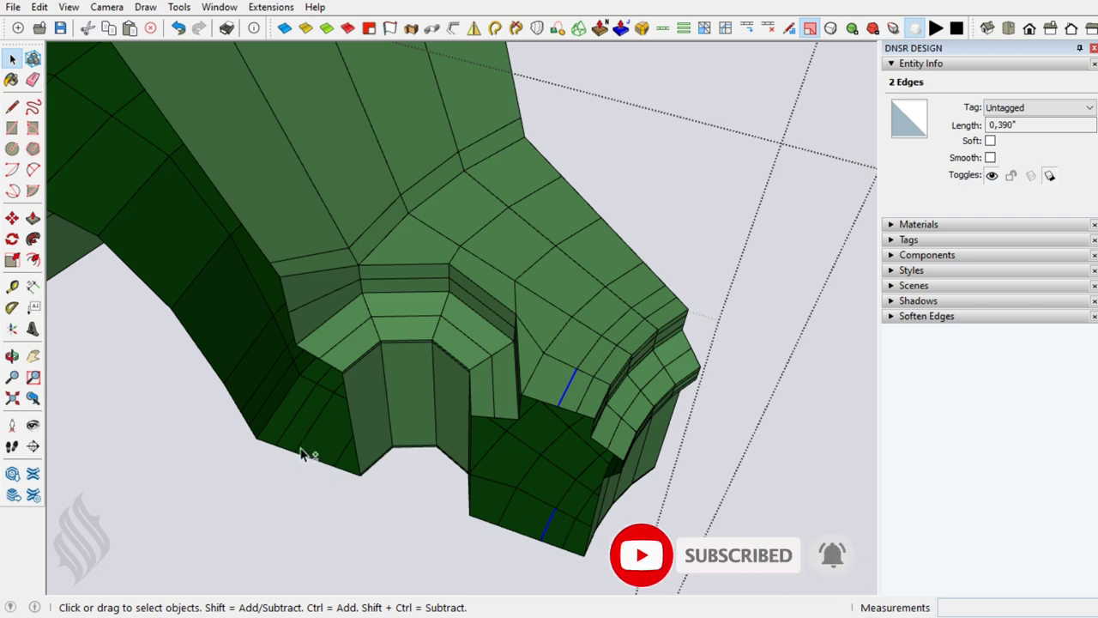
pyautogui.keyDown('shift'); pyautogui.click(387, 323); pyautogui.keyUp('shift')
pyautogui.click(766, 28)
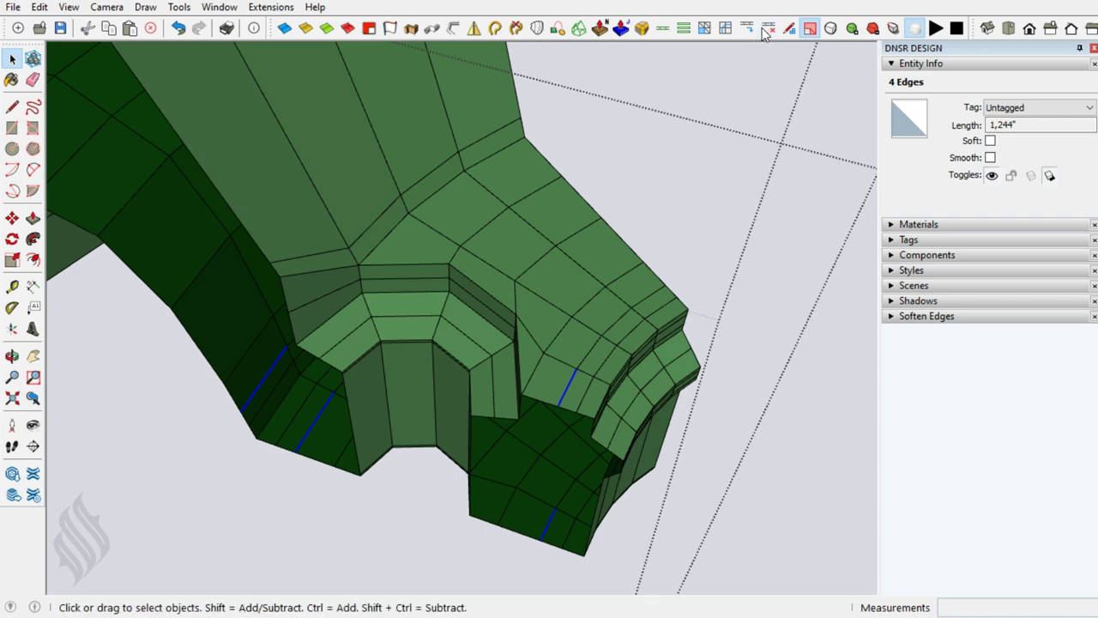
pyautogui.click(701, 229)
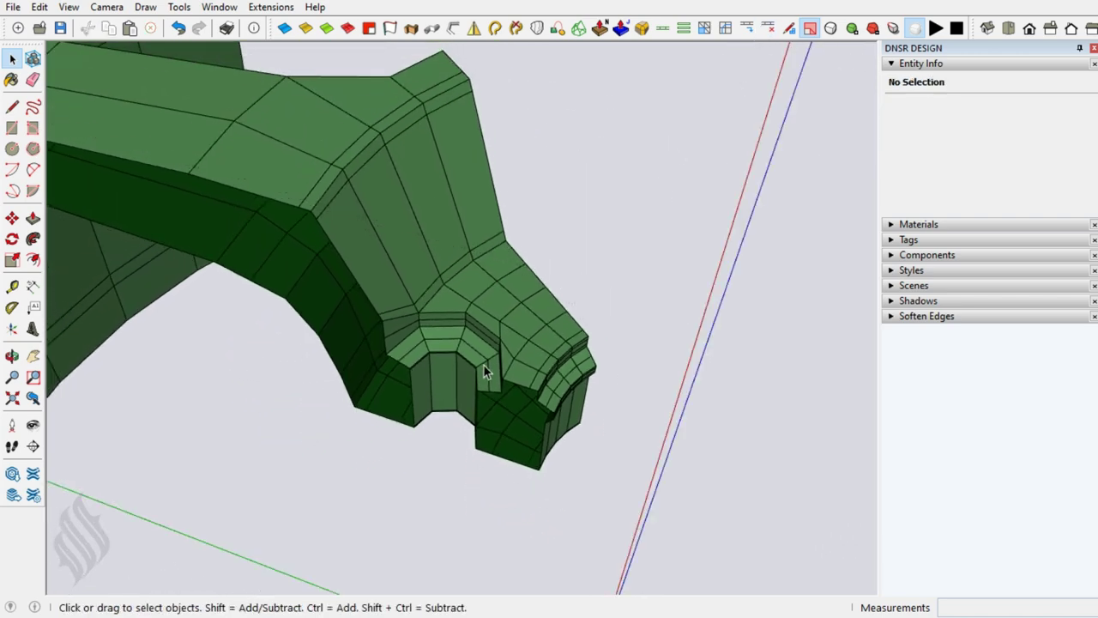
# - Flip the spoke group along Group's Blue, zoom in from Top view, and enter the group
pyautogui.rightClick(486, 294)
pyautogui.moveTo(536, 405)
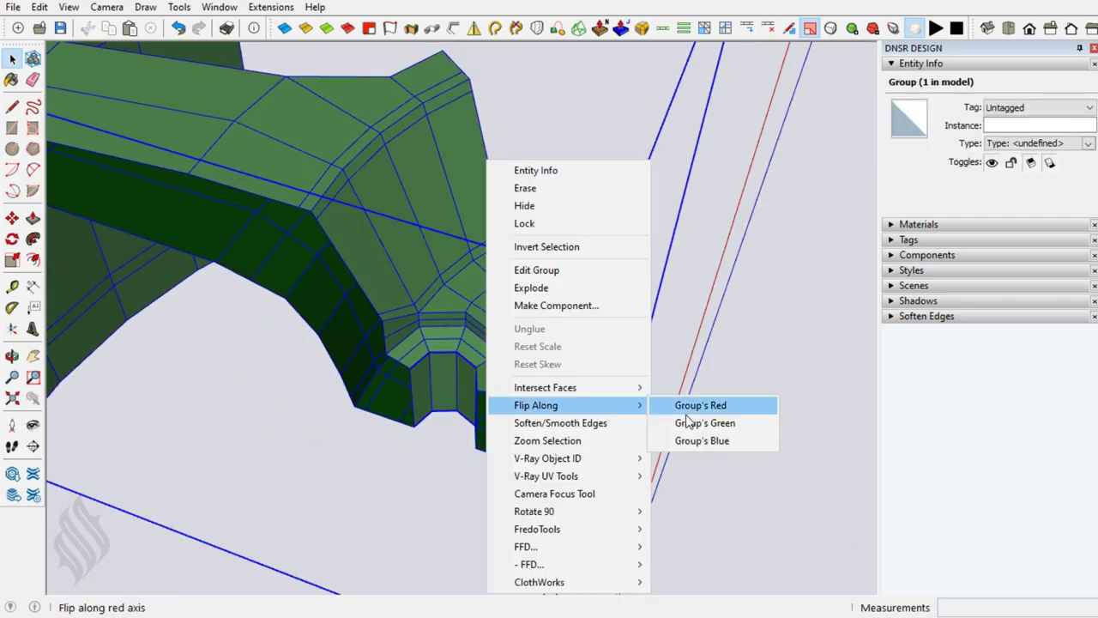
pyautogui.click(692, 438)
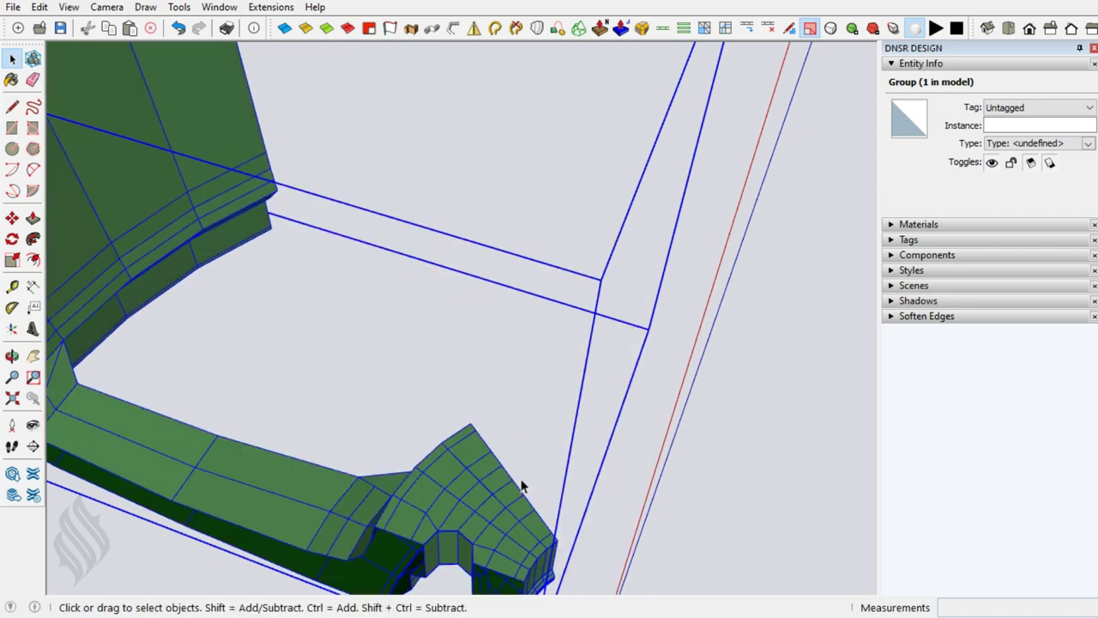
pyautogui.press('t')
pyautogui.scroll(2, 331, 544)
pyautogui.scroll(2, 400, 433)
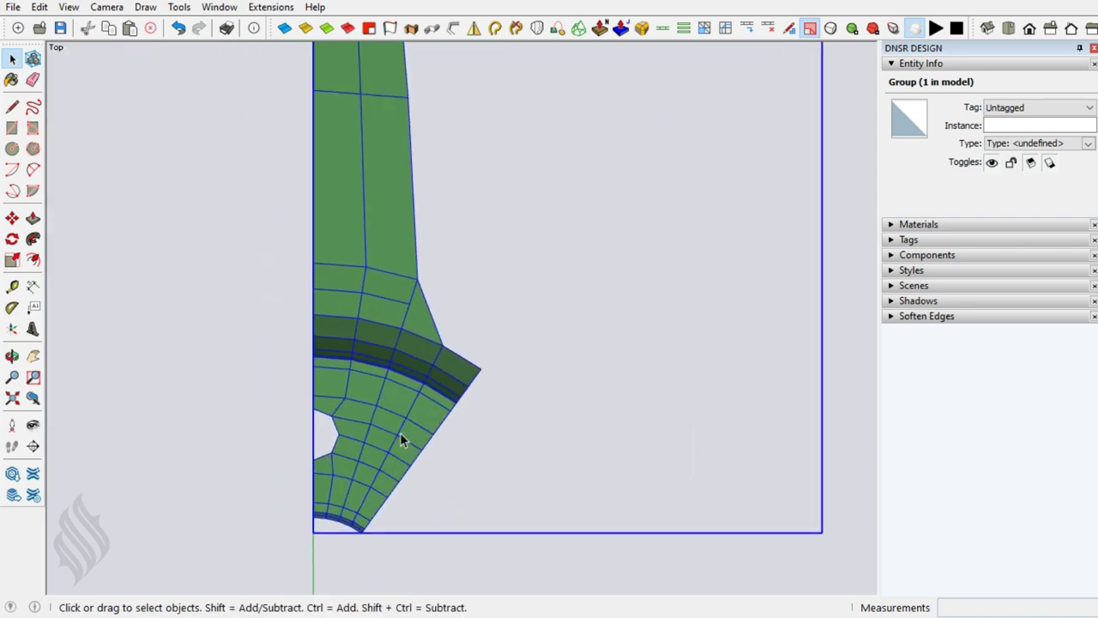
pyautogui.scroll(1, 400, 432)
pyautogui.scroll(1, 414, 374)
pyautogui.scroll(1, 444, 340)
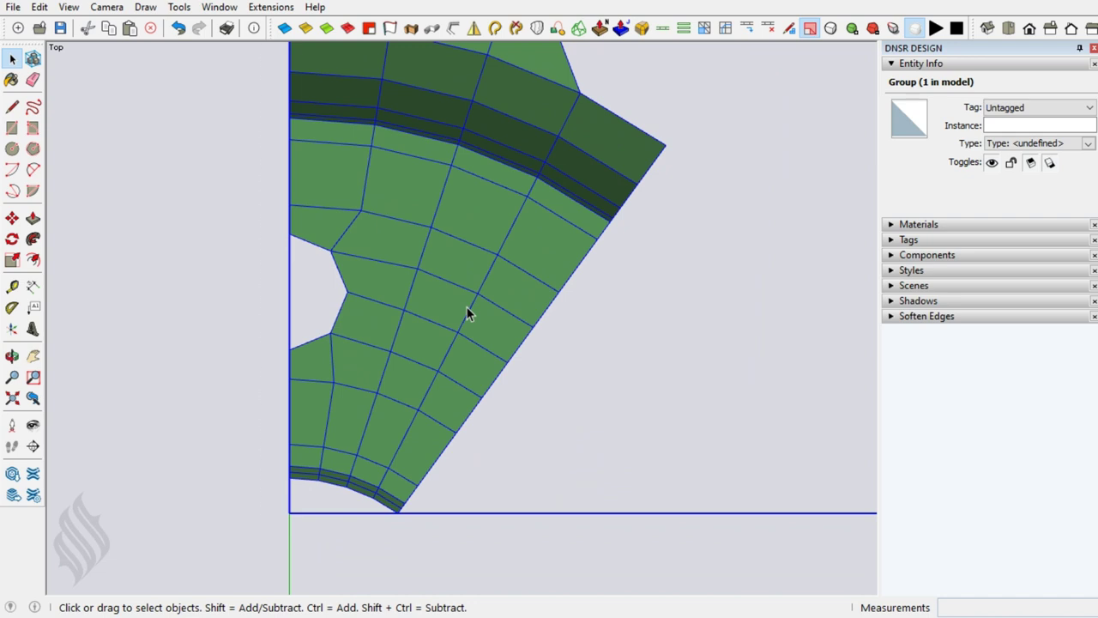
pyautogui.doubleClick(443, 373)
pyautogui.click(509, 241)
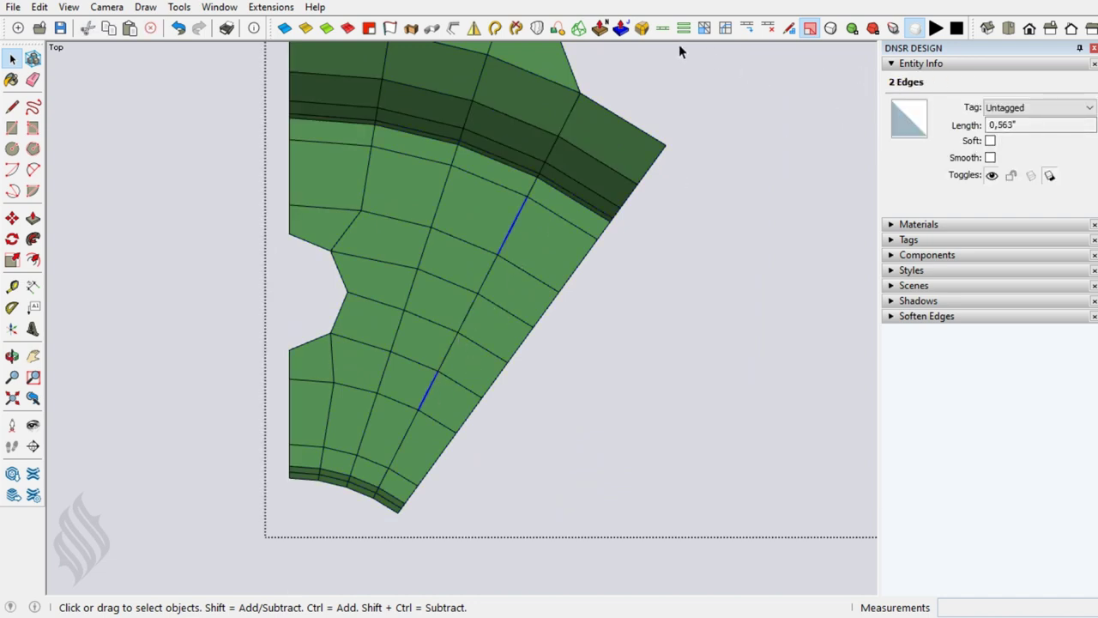
# - Insert new edge loops across the segment and delete the loop's end edges
pyautogui.click(749, 30)
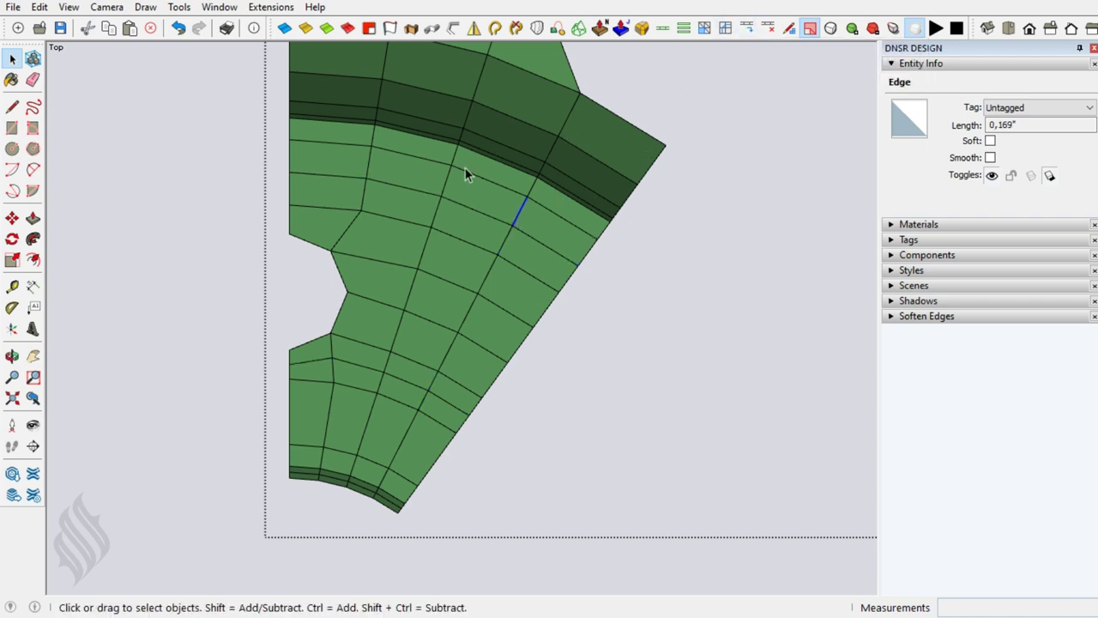
pyautogui.click(442, 178)
pyautogui.click(401, 188)
pyautogui.click(348, 179)
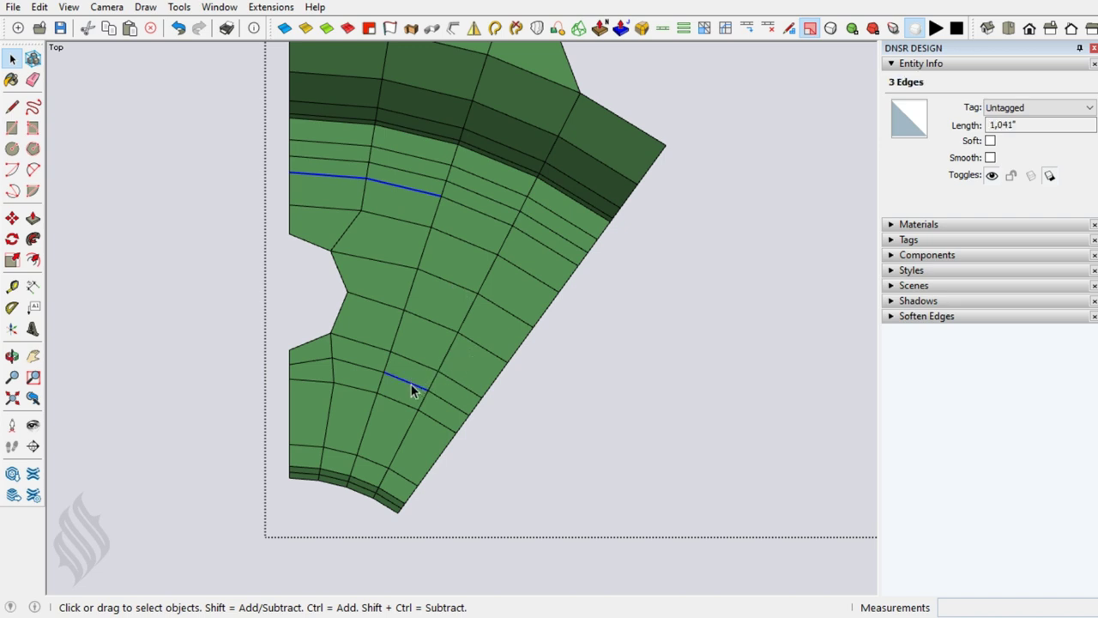
pyautogui.press('f')
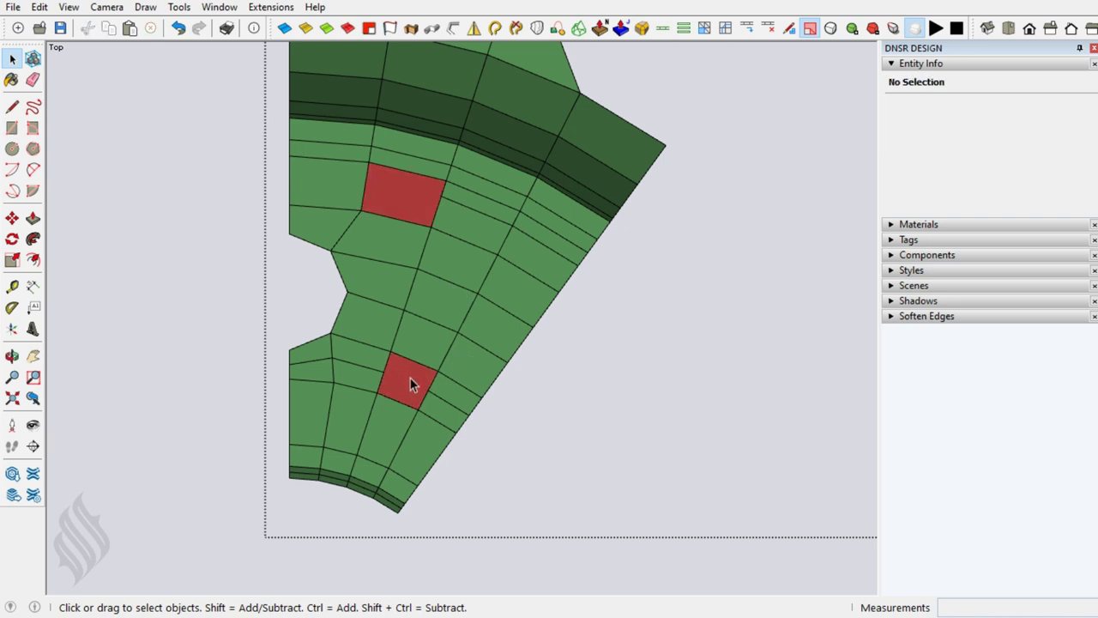
# - Draw lines splitting the lower red faces and extend one up to the upper face
pyautogui.press('l')
pyautogui.click(414, 361)
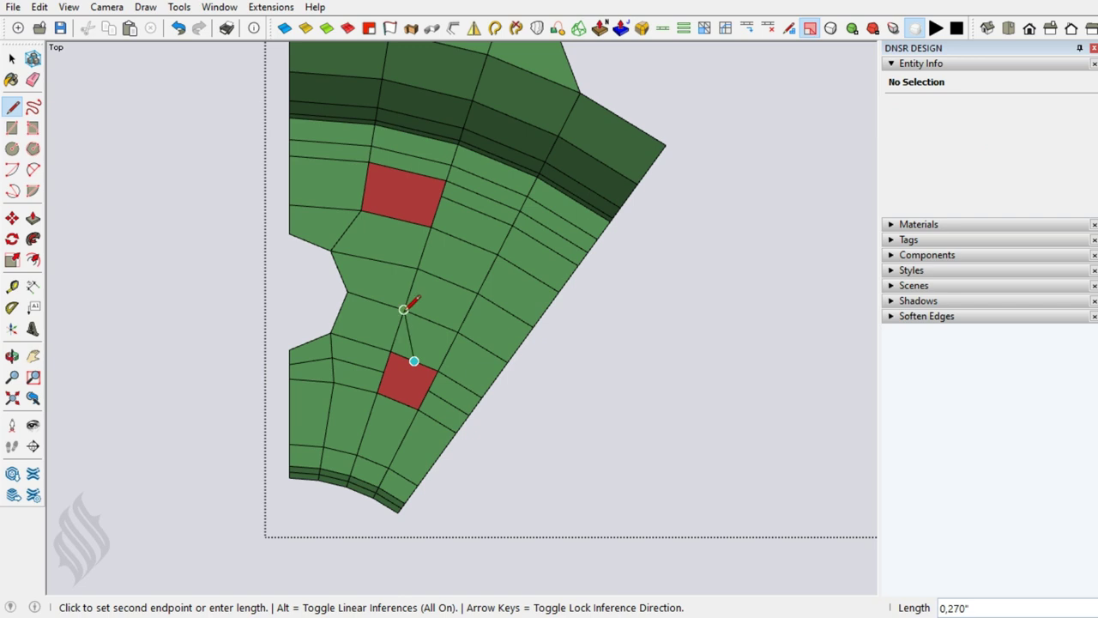
pyautogui.click(403, 309)
pyautogui.click(389, 350)
pyautogui.click(380, 302)
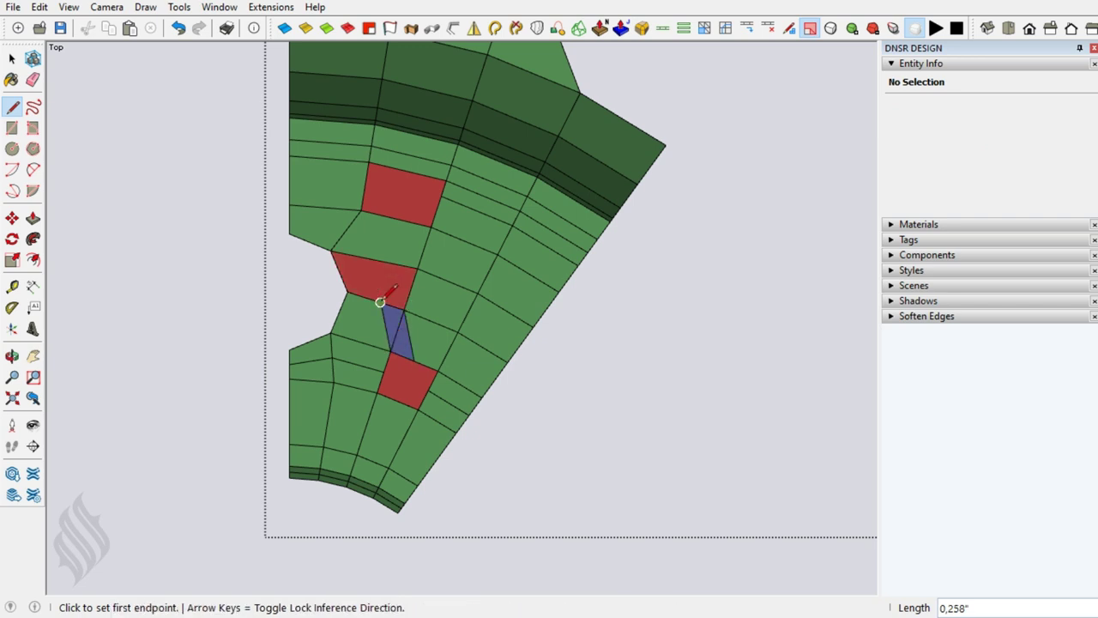
pyautogui.click(380, 302)
pyautogui.scroll(3, 359, 271)
pyautogui.click(430, 261)
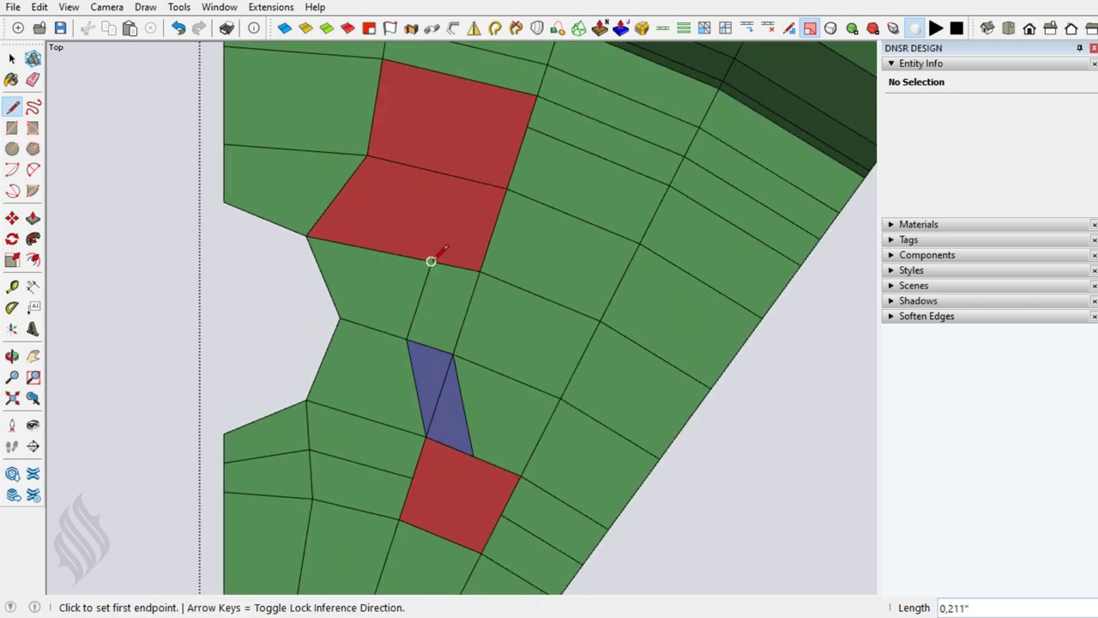
pyautogui.click(431, 261)
pyautogui.click(460, 173)
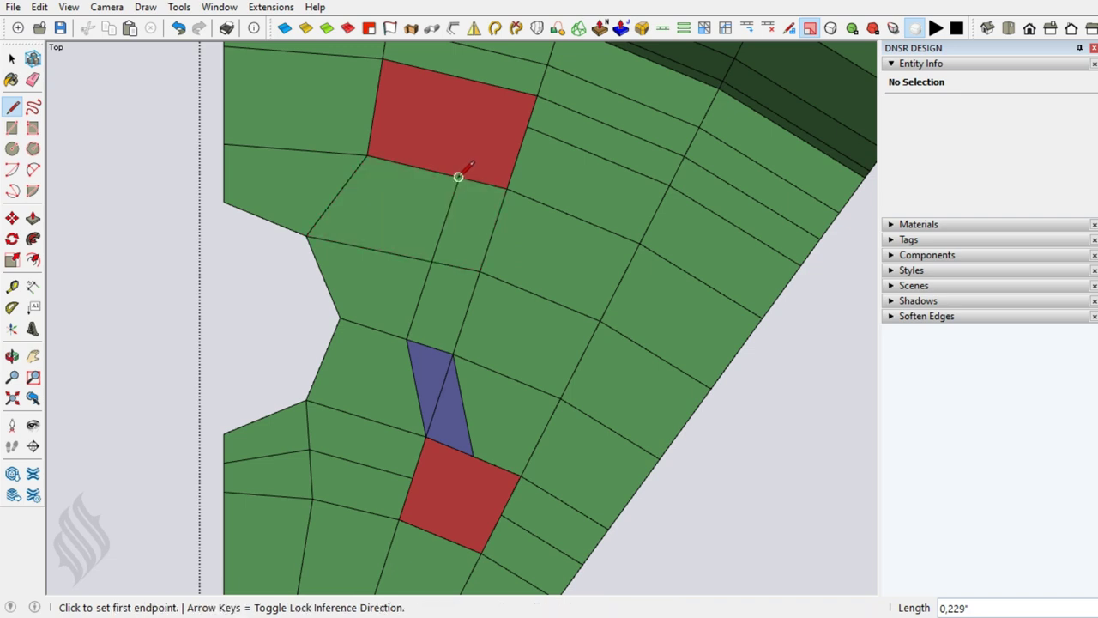
# - Draw lines splitting the upper red face into four-sided faces
pyautogui.click(459, 177)
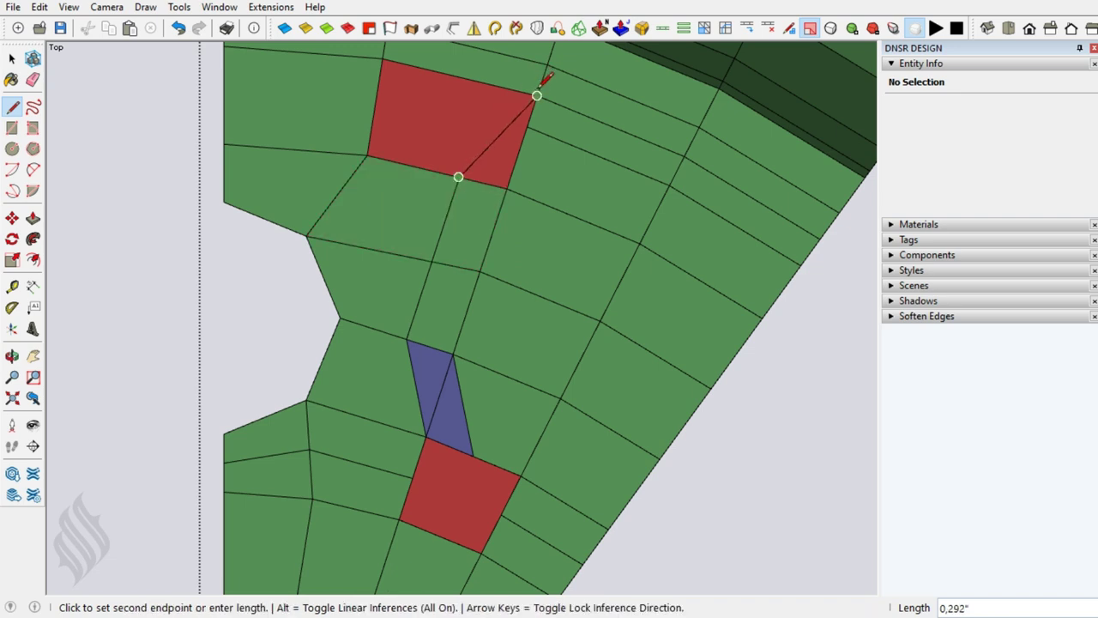
pyautogui.click(537, 95)
pyautogui.click(587, 151)
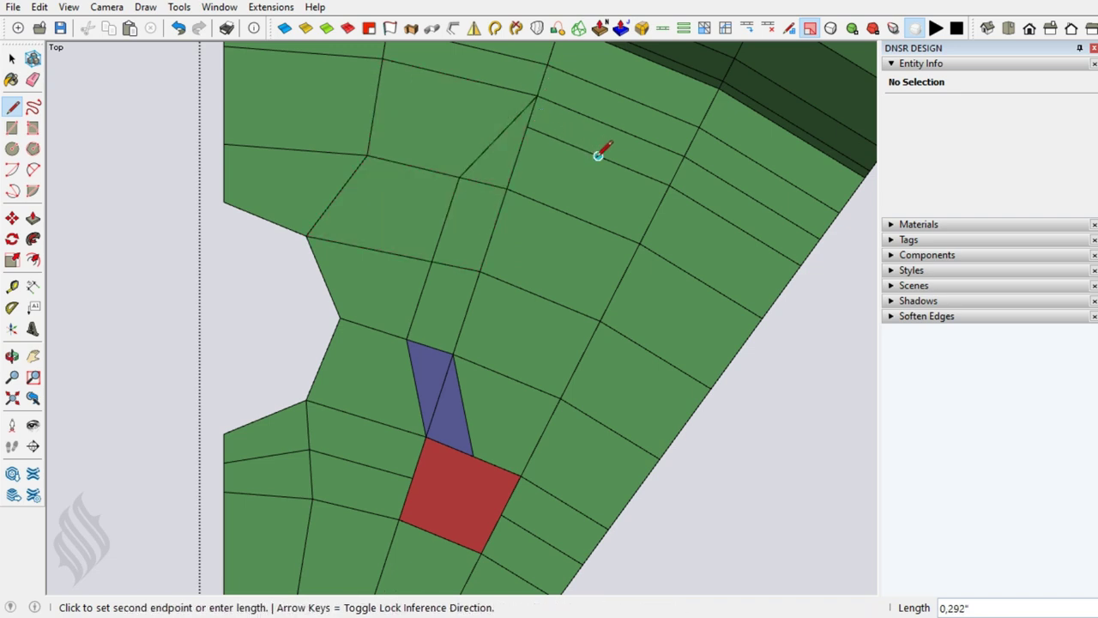
pyautogui.click(509, 185)
pyautogui.click(562, 141)
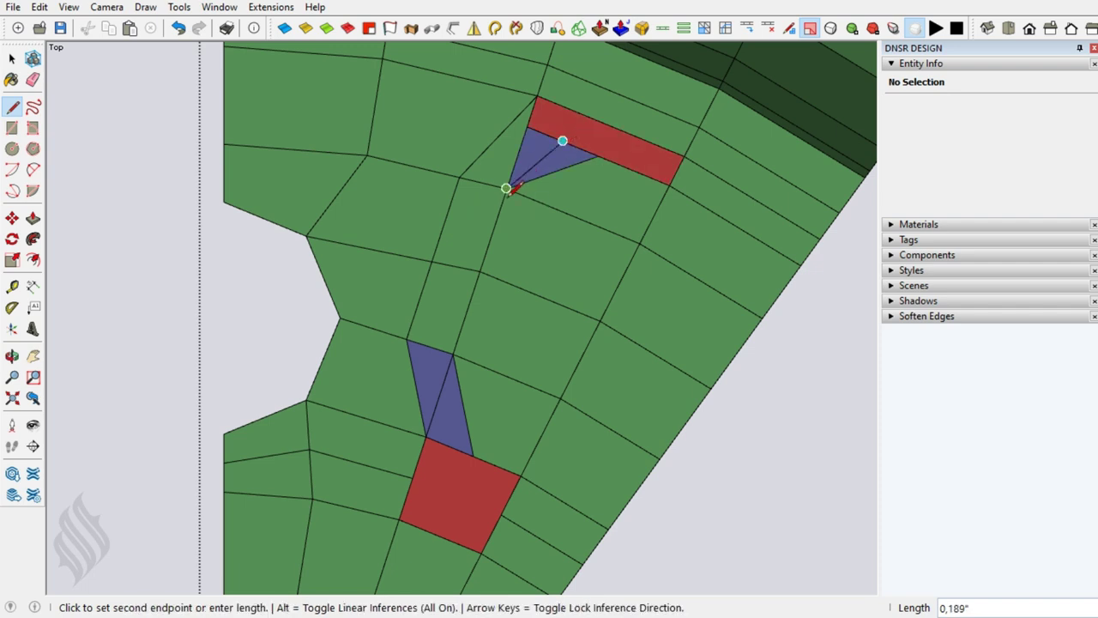
pyautogui.click(507, 187)
pyautogui.click(562, 141)
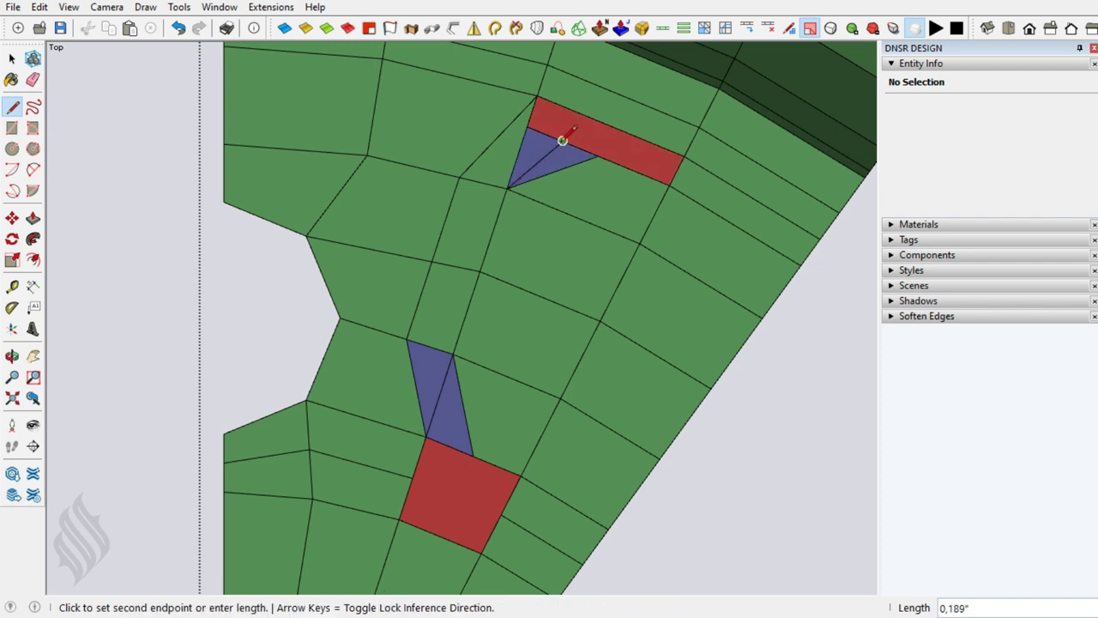
pyautogui.click(536, 95)
# - Delete the unwanted short edge left in the reshaped area
pyautogui.press('space')
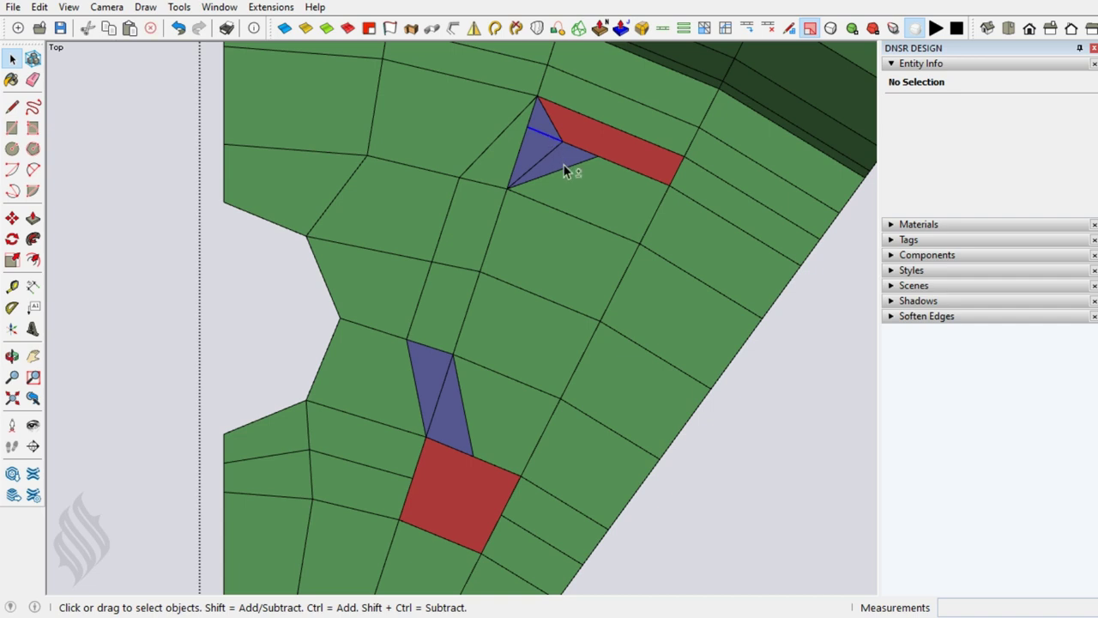
pyautogui.click(565, 168)
pyautogui.press('Delete')
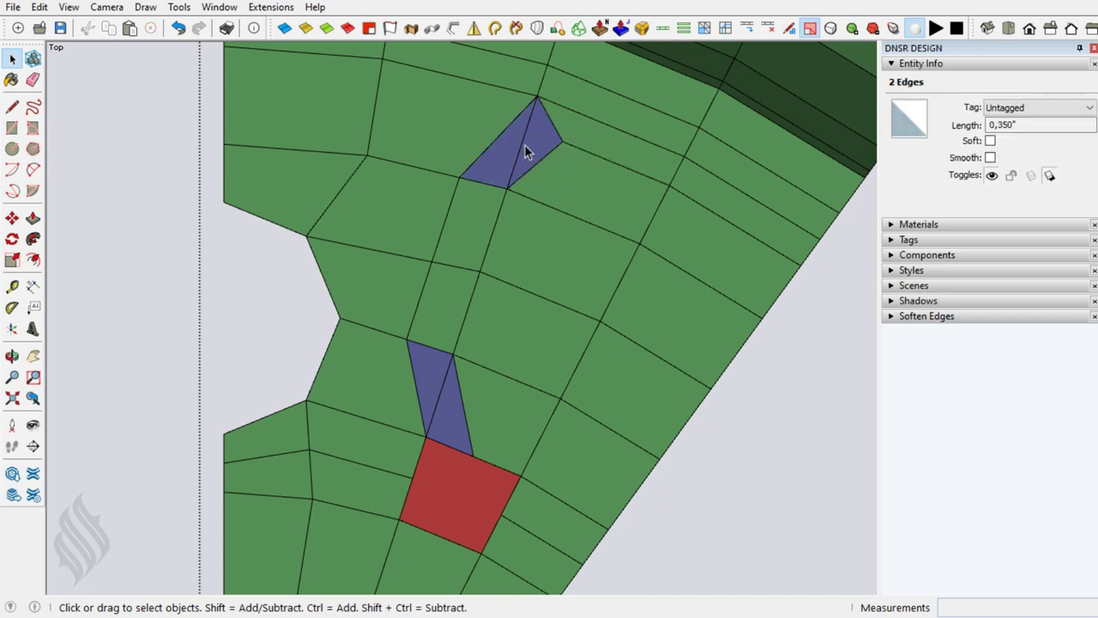
pyautogui.click(523, 144)
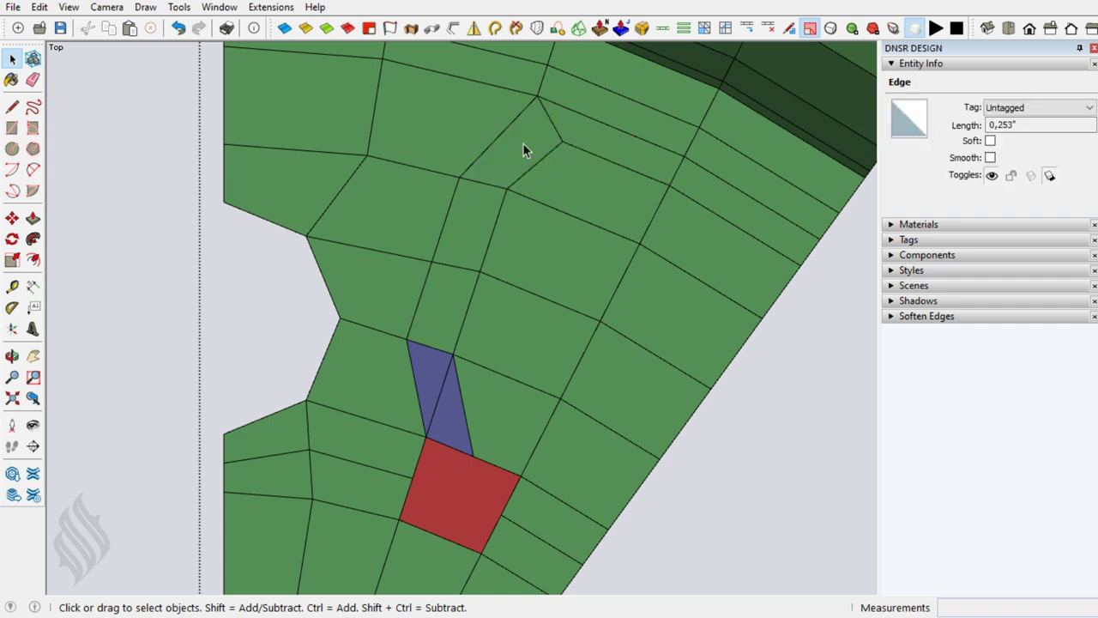
# - Draw lines from the blue face's corner and edge midpoint to split it and the red square
pyautogui.press('l')
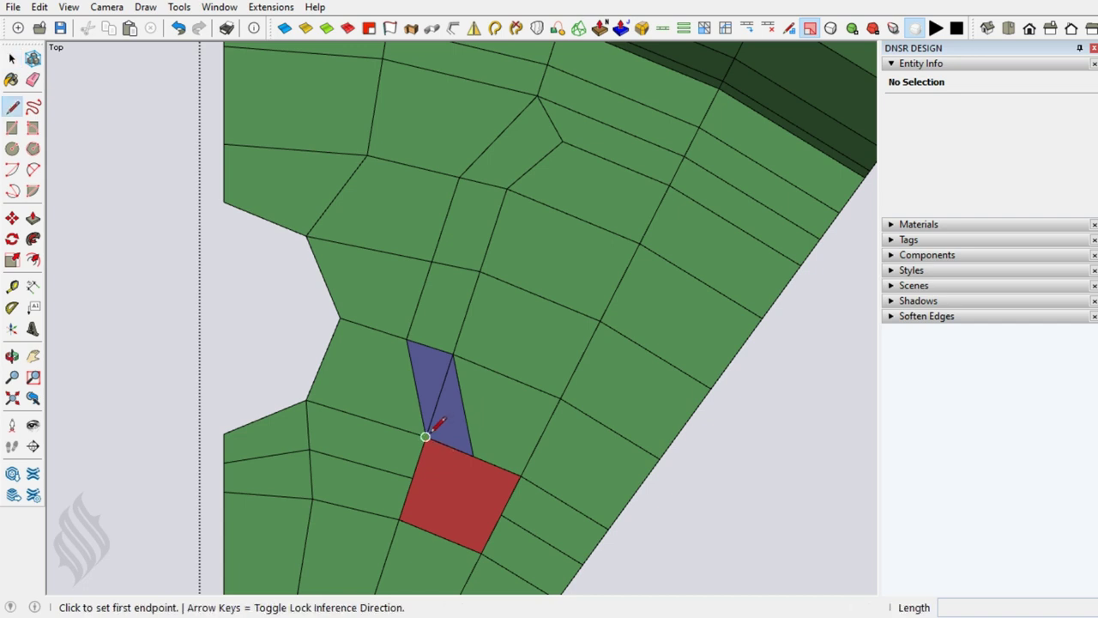
pyautogui.click(426, 437)
pyautogui.click(482, 552)
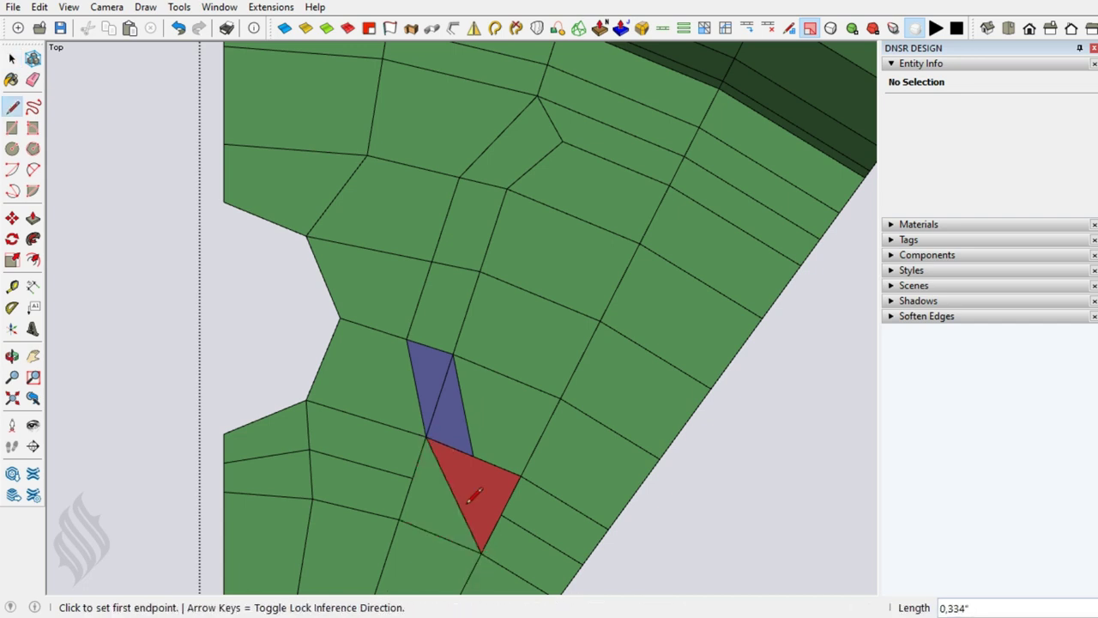
pyautogui.click(461, 403)
pyautogui.click(426, 437)
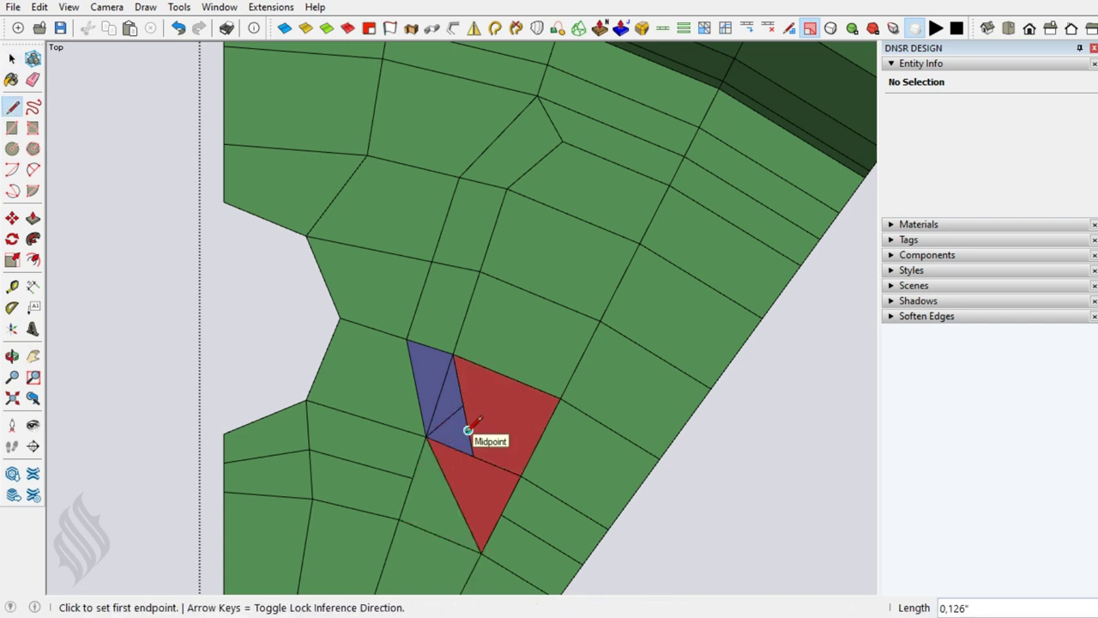
pyautogui.click(467, 429)
pyautogui.click(426, 437)
# - Delete the unneeded edges inside the blue face and the small triangle's edge
pyautogui.press('space')
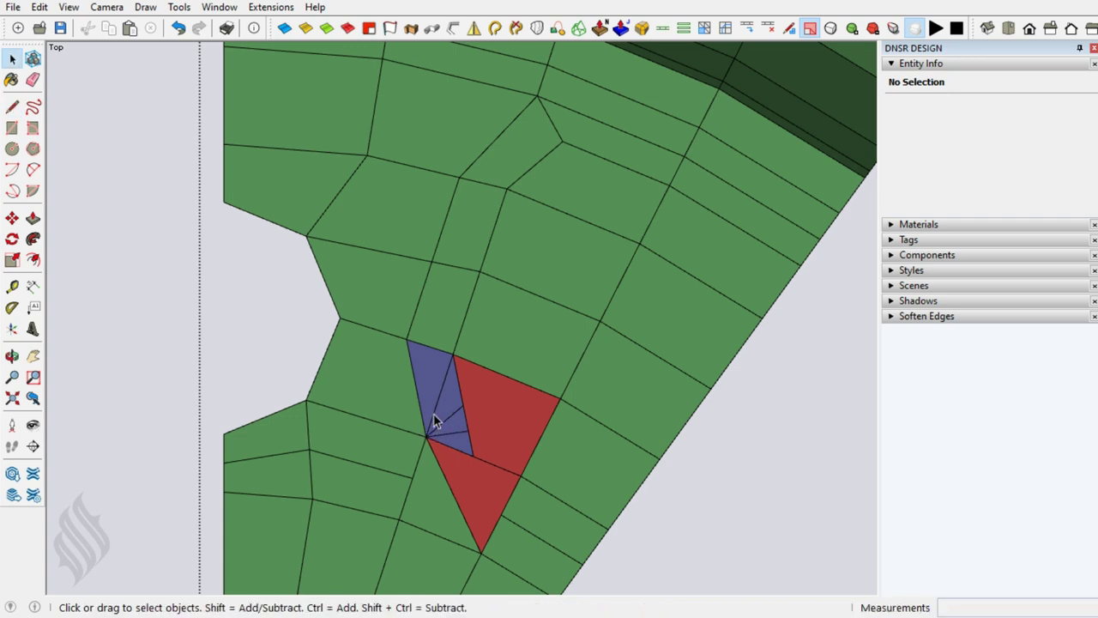
pyautogui.click(440, 418)
pyautogui.press('Delete')
pyautogui.click(444, 419)
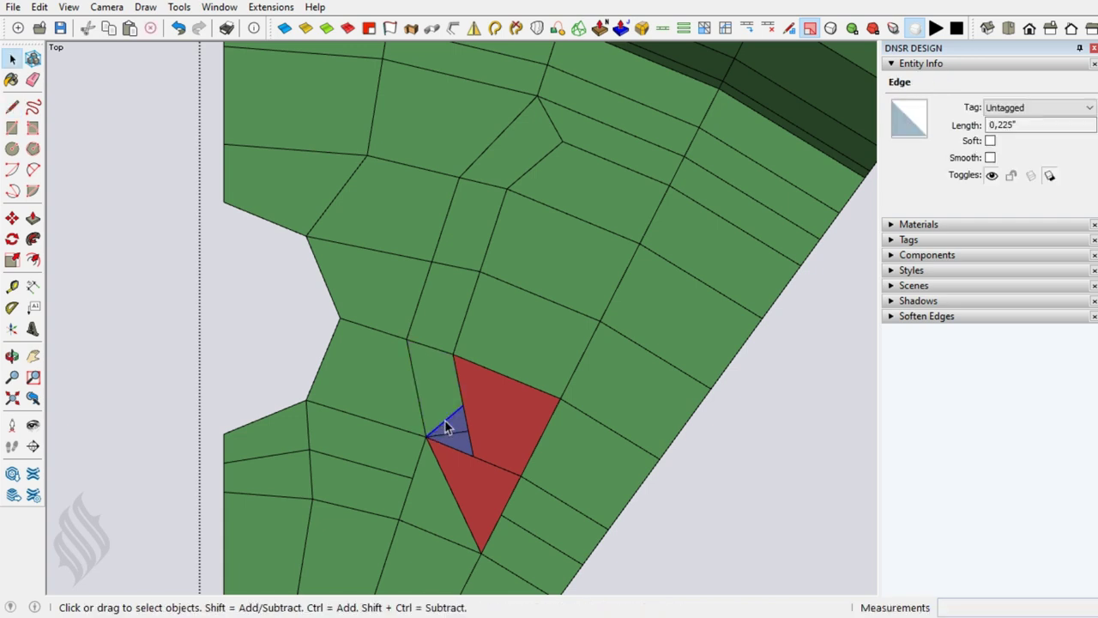
pyautogui.press('Delete')
pyautogui.click(469, 454)
pyautogui.press('Delete')
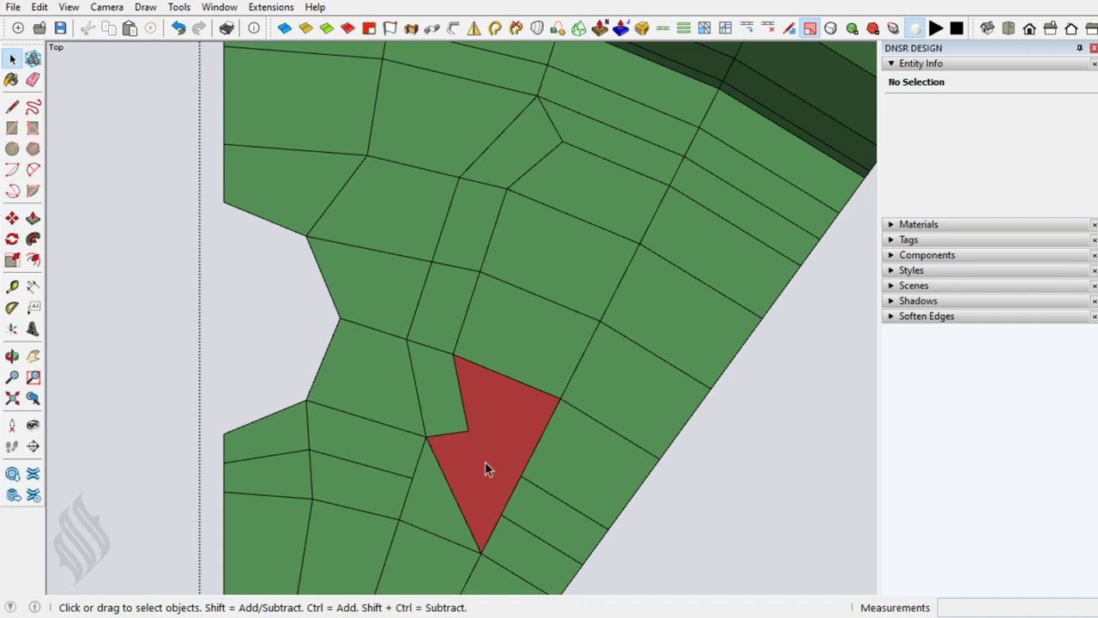
# - Draw a short line from the red triangle's vertex, then delete it again
pyautogui.press('l')
pyautogui.click(468, 430)
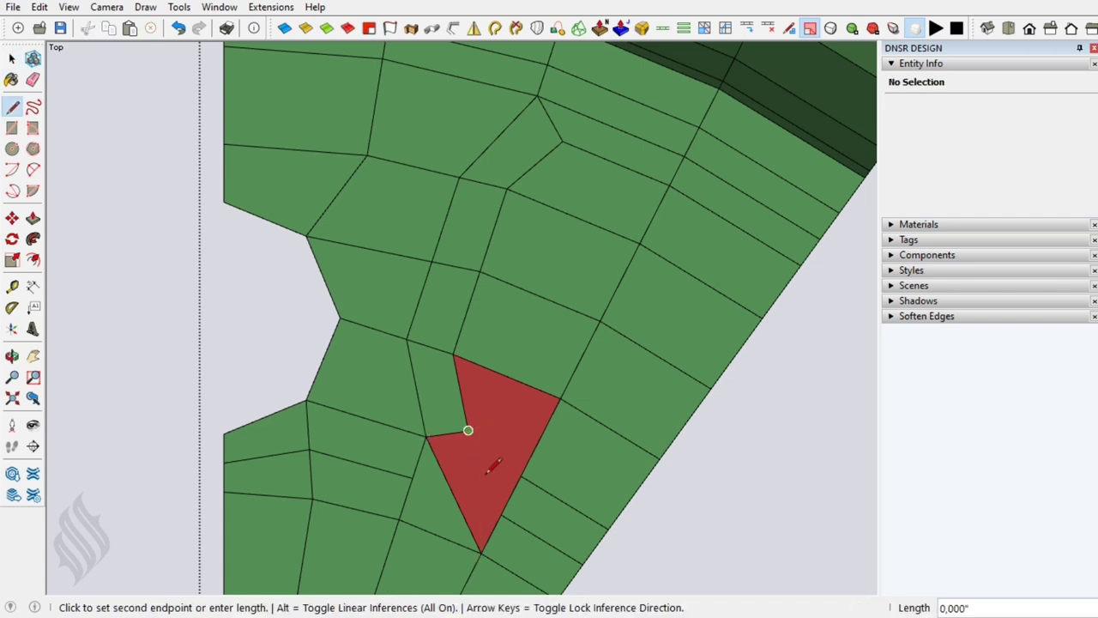
pyautogui.click(501, 514)
pyautogui.press('space')
pyautogui.click(511, 494)
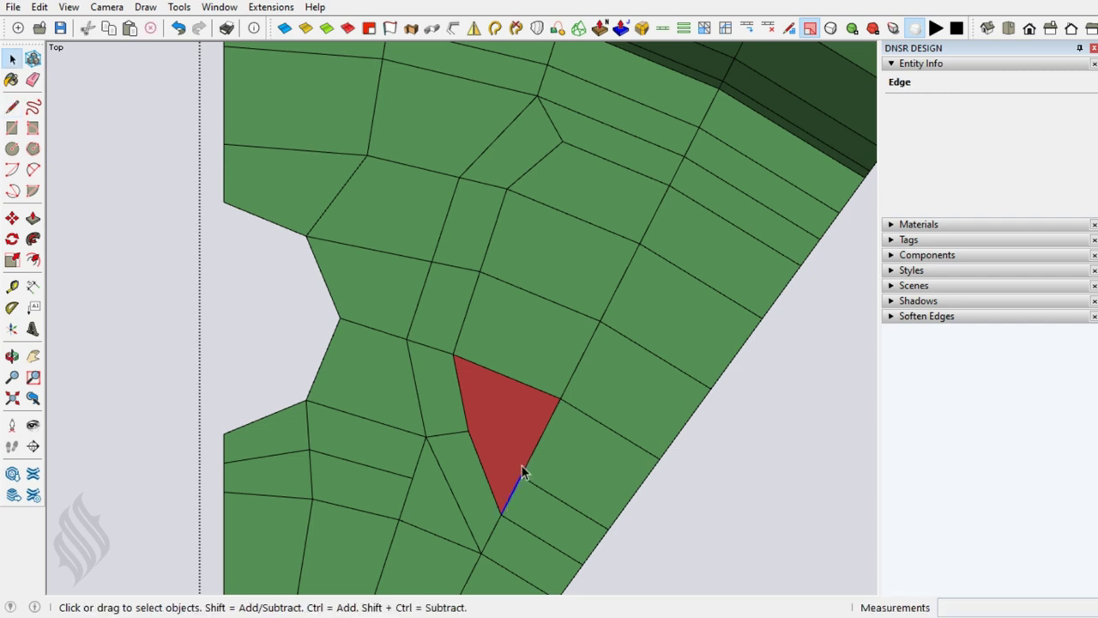
pyautogui.press('Delete')
# - Delete the dividing edges around the red face so it grows into one nine-sided face
pyautogui.click(513, 379)
pyautogui.press('Delete')
pyautogui.click(536, 295)
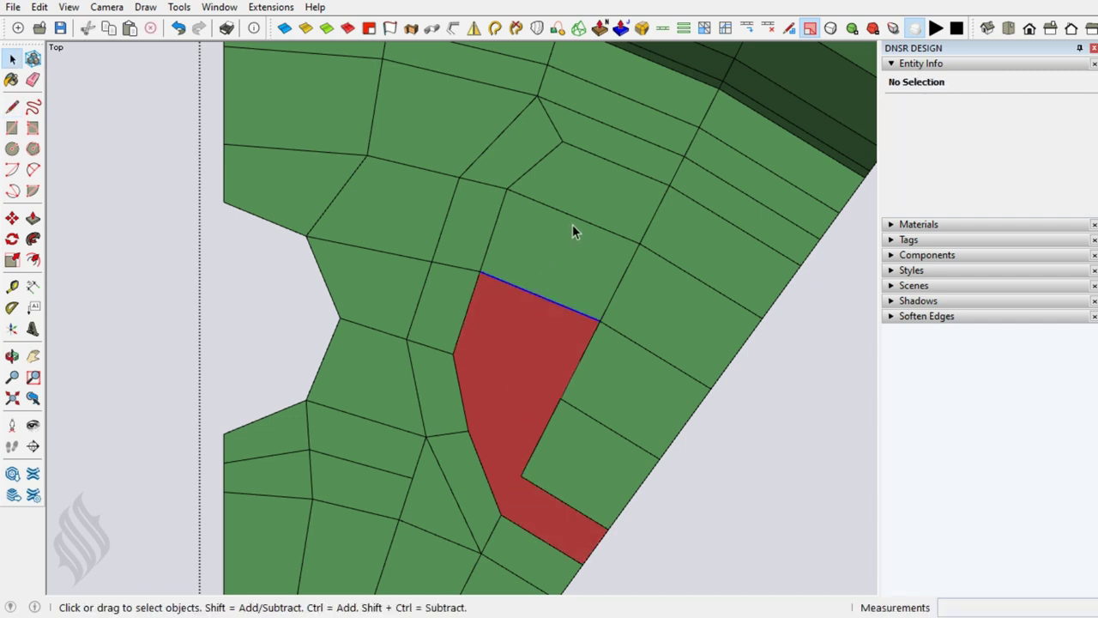
pyautogui.press('Delete')
pyautogui.click(573, 218)
pyautogui.press('Delete')
pyautogui.press('Delete')
pyautogui.click(747, 310)
pyautogui.press('Delete')
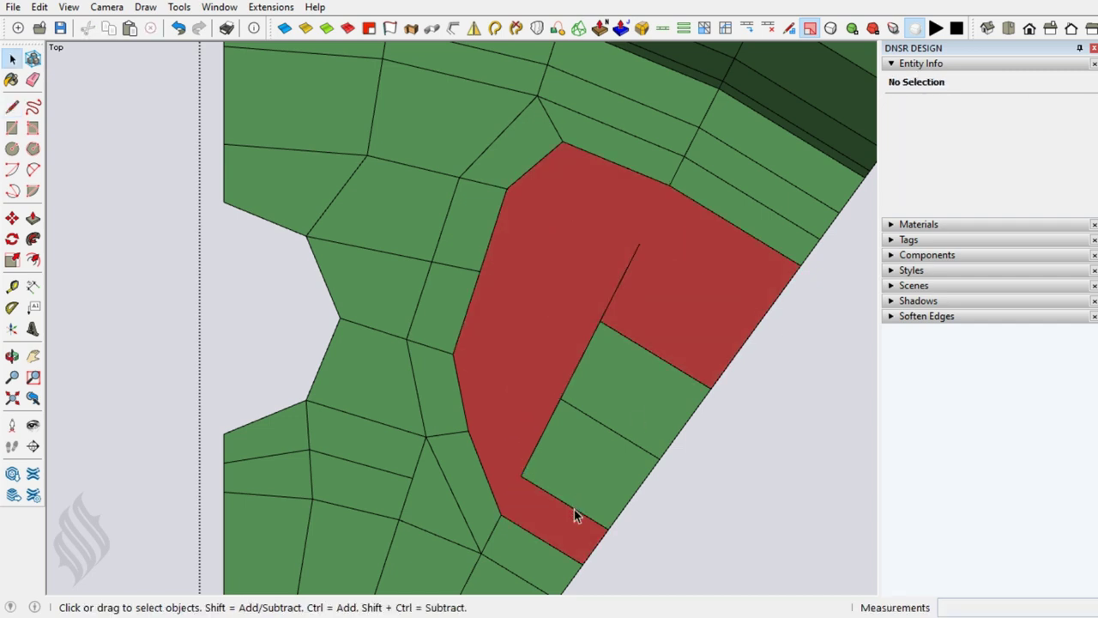
pyautogui.click(574, 508)
pyautogui.press('Delete')
pyautogui.click(617, 435)
pyautogui.press('Delete')
pyautogui.click(653, 353)
pyautogui.press('Delete')
pyautogui.click(591, 348)
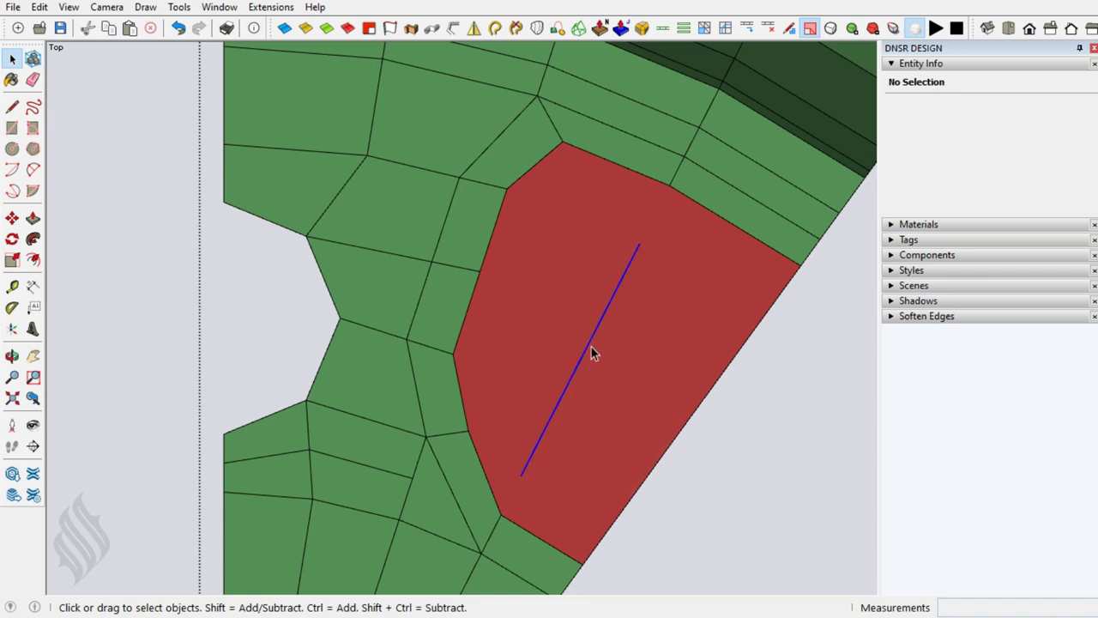
pyautogui.press('Delete')
pyautogui.click(592, 353)
# - Offset the red face's border edges inward, excluding the outer diagonal edge
pyautogui.doubleClick(570, 338)
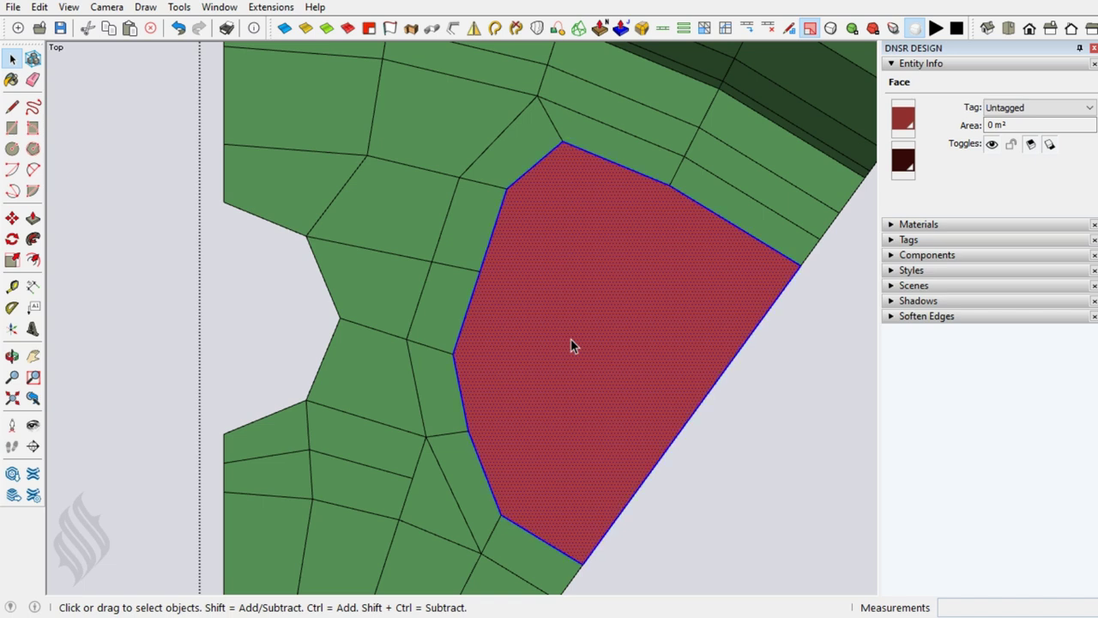
pyautogui.keyDown('shift'); pyautogui.click(662, 411); pyautogui.keyUp('shift')
pyautogui.keyDown('shift'); pyautogui.click(683, 434); pyautogui.keyUp('shift')
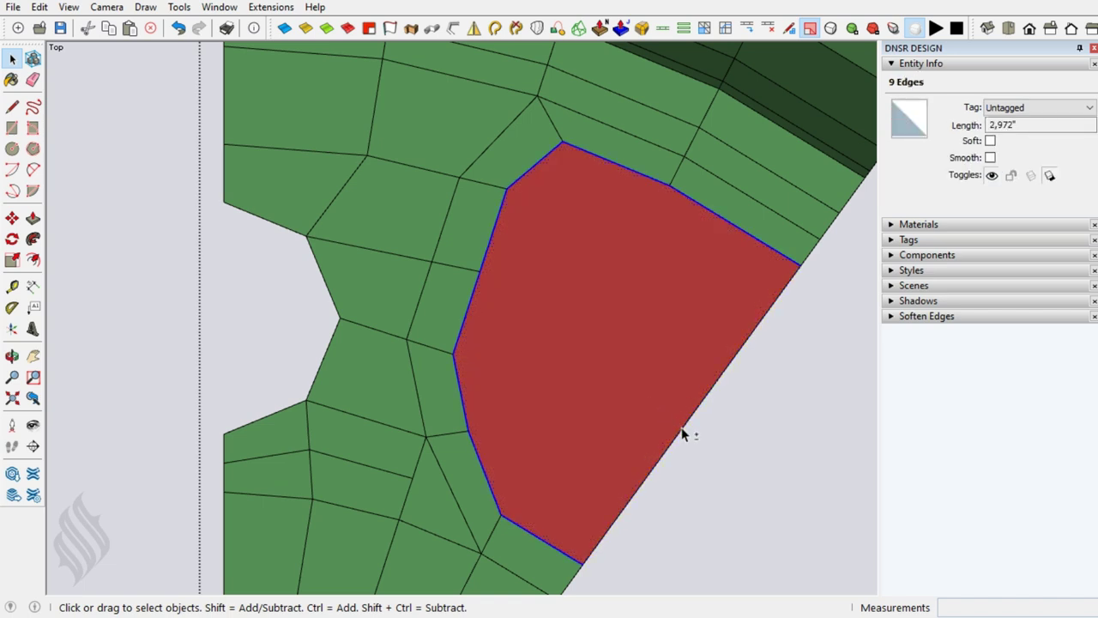
pyautogui.press('f')
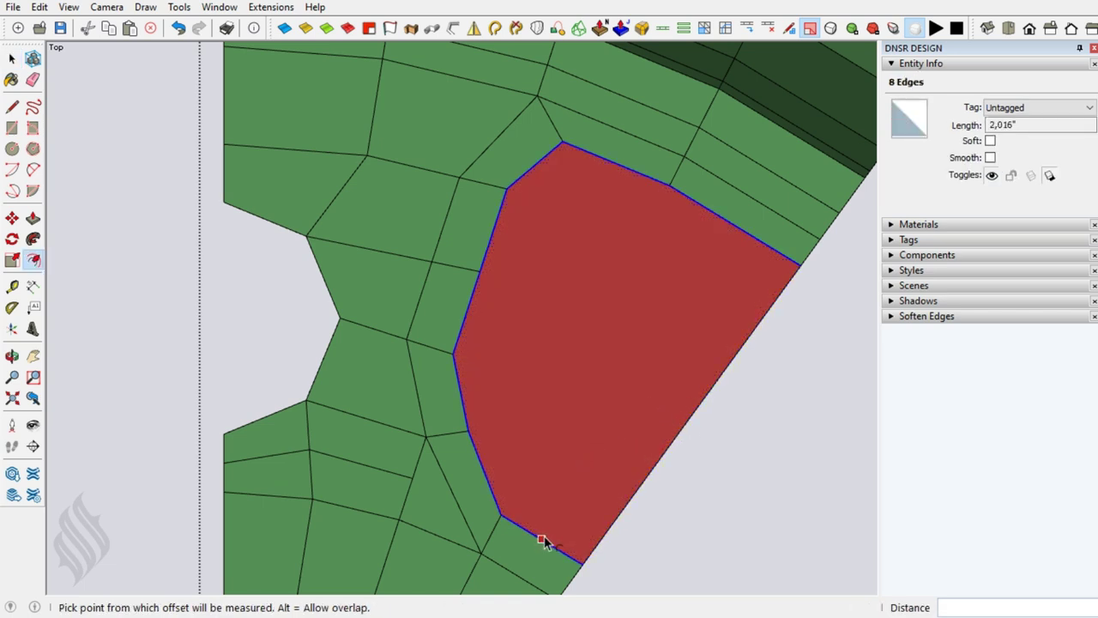
pyautogui.click(542, 538)
pyautogui.write(',1')
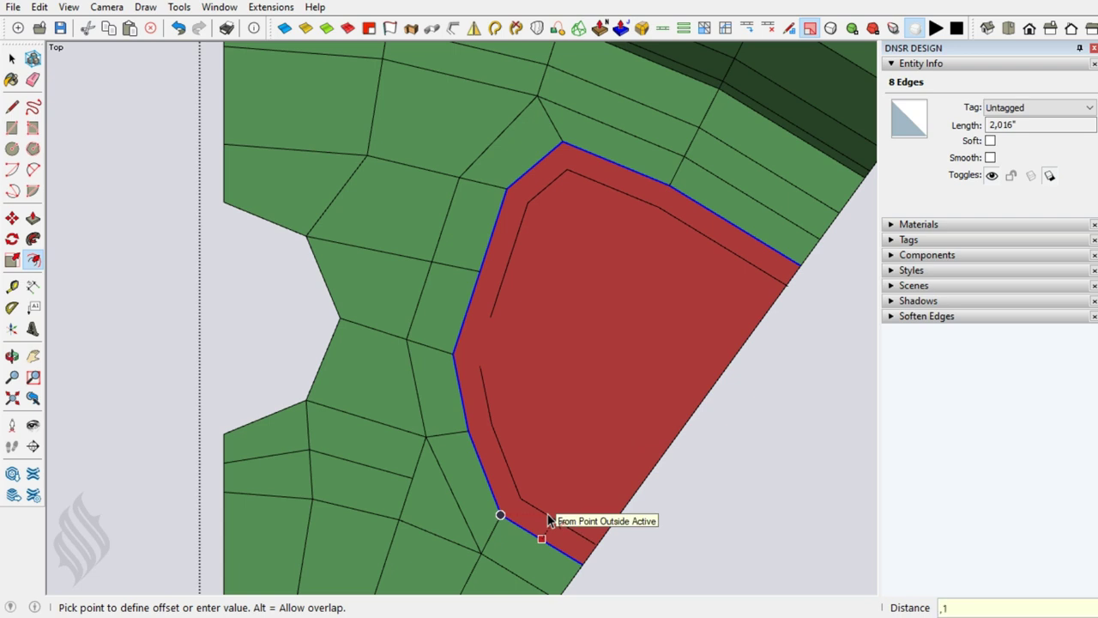
pyautogui.press('Return')
pyautogui.press('space')
# - Delete the short bottom segment of the offset outline and clear the selection
pyautogui.scroll(-1, 549, 520)
pyautogui.click(549, 506)
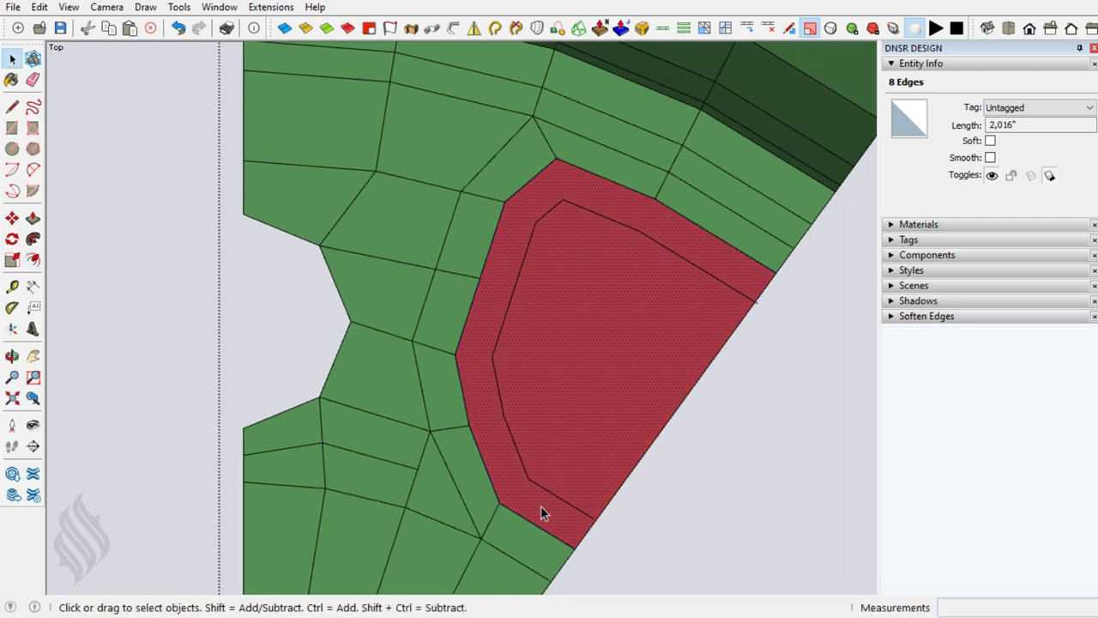
pyautogui.click(576, 507)
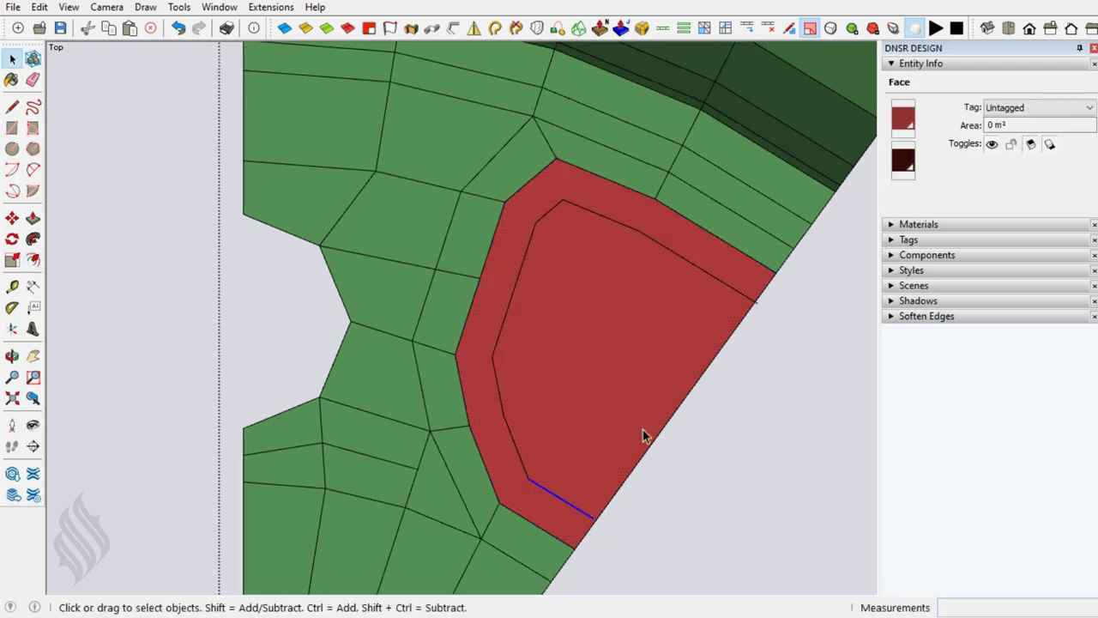
pyautogui.press('Delete')
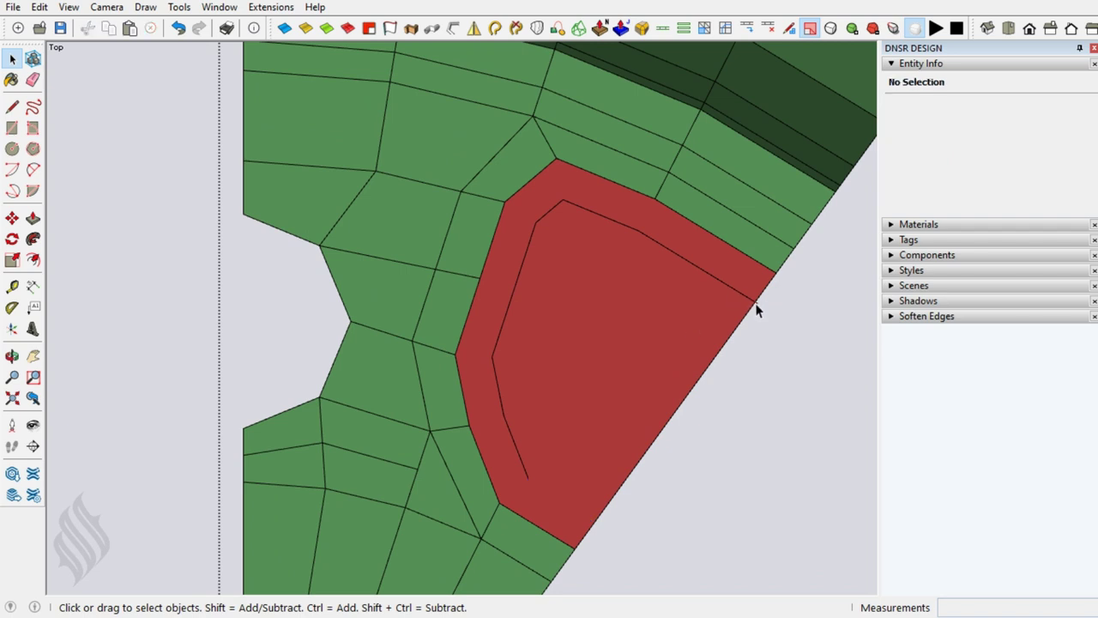
pyautogui.click(756, 303)
pyautogui.click(690, 405)
# - Draw lines connecting each inset corner outward to the red region's outer edges
pyautogui.press('l')
pyautogui.click(527, 478)
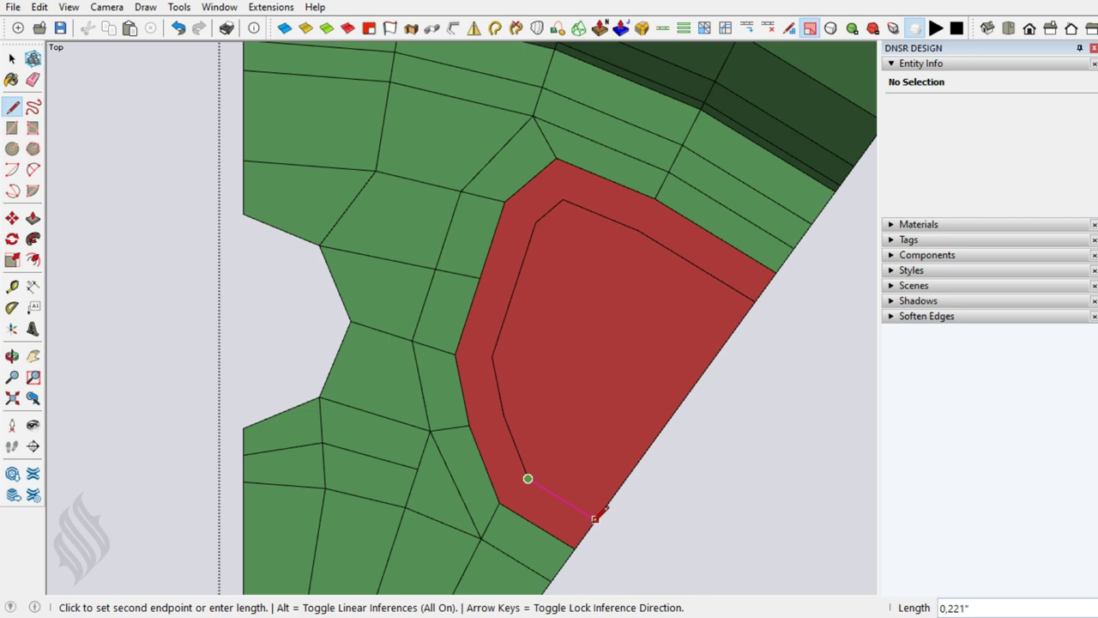
pyautogui.click(595, 518)
pyautogui.click(527, 478)
pyautogui.click(498, 502)
pyautogui.click(504, 415)
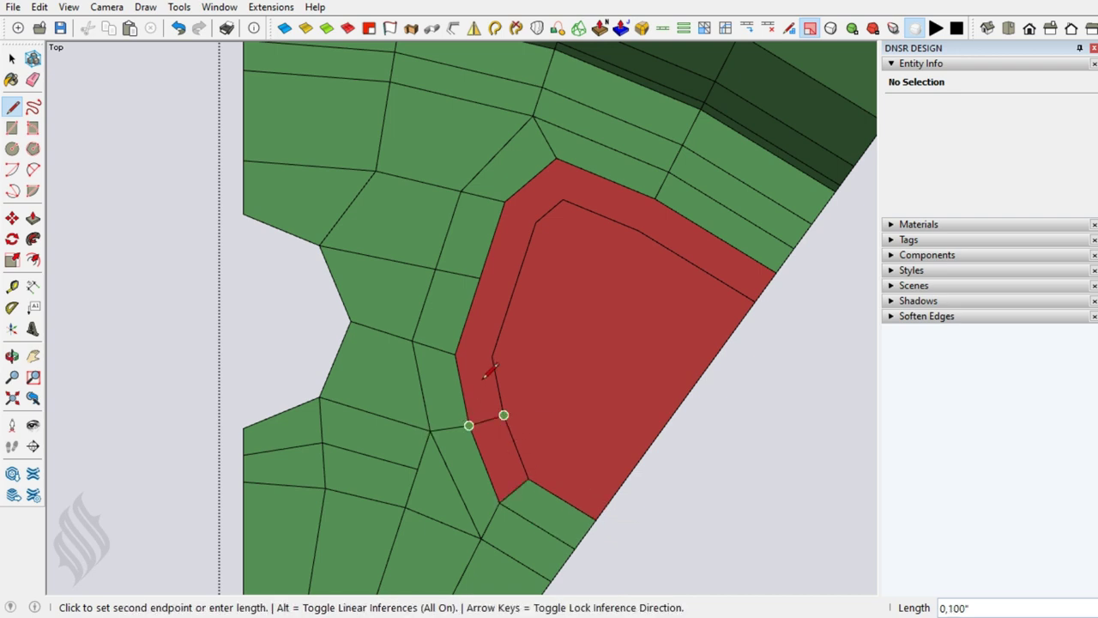
pyautogui.click(468, 425)
pyautogui.click(493, 355)
pyautogui.click(456, 354)
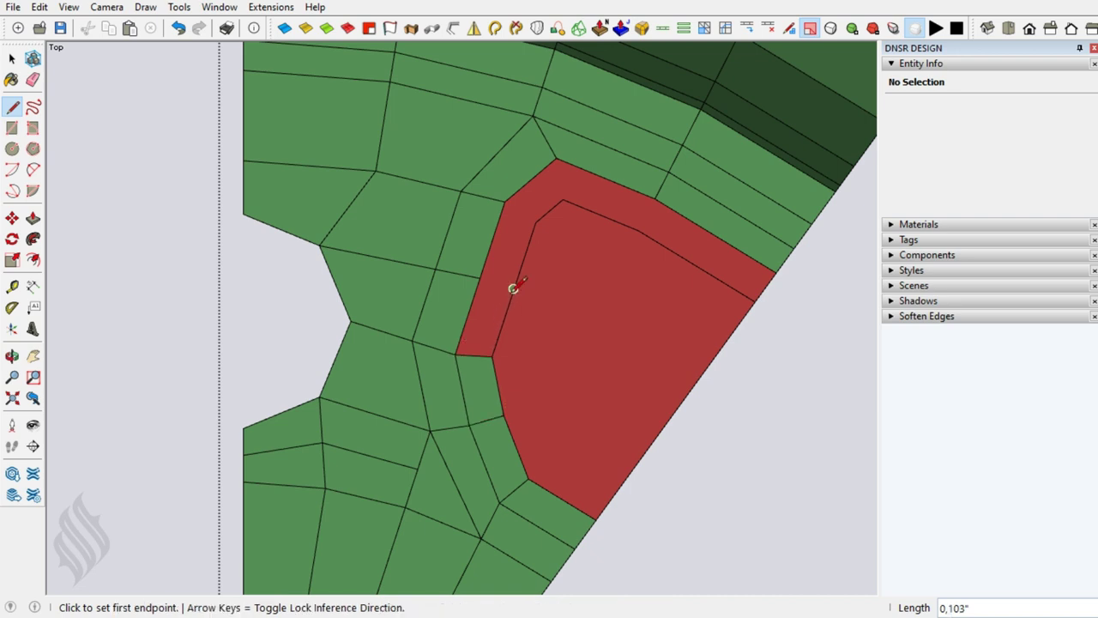
pyautogui.click(513, 288)
pyautogui.click(479, 278)
pyautogui.click(535, 221)
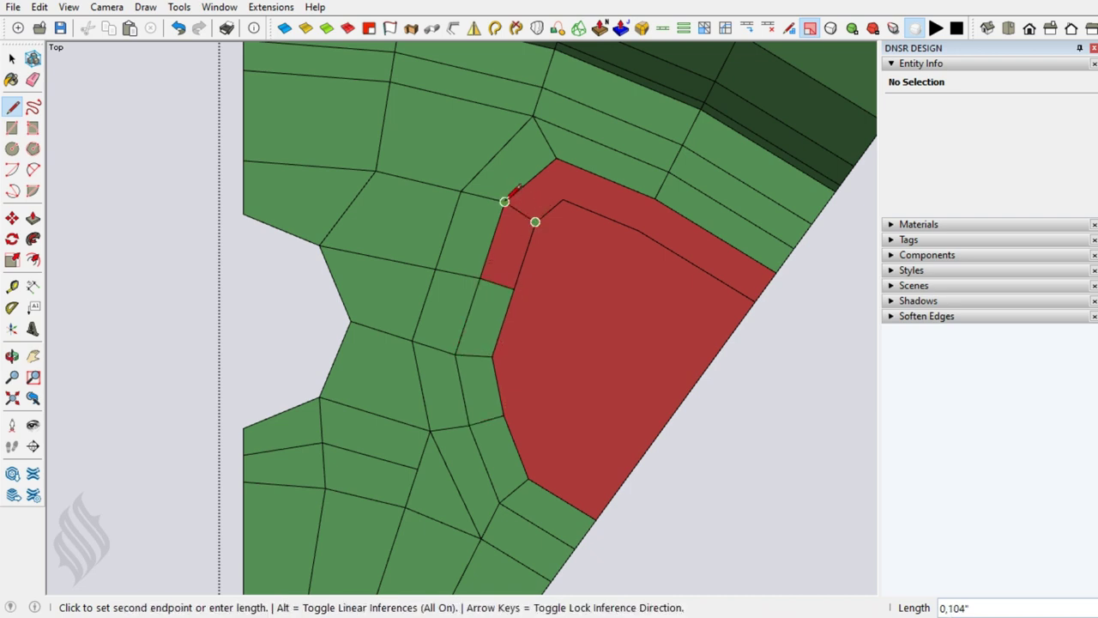
pyautogui.click(504, 201)
pyautogui.click(562, 199)
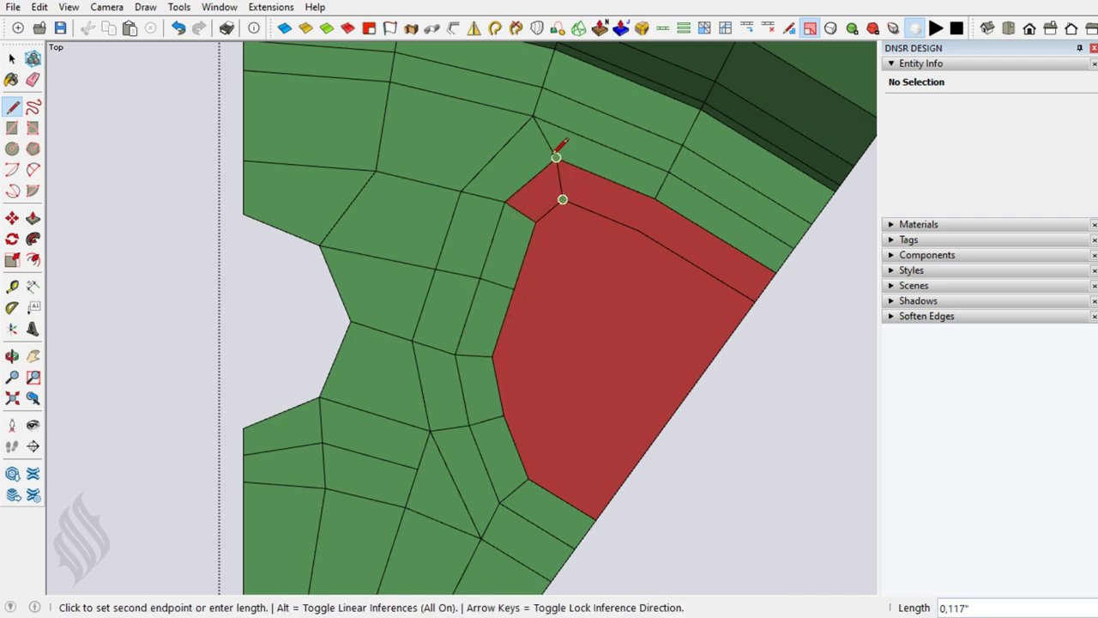
pyautogui.click(556, 159)
# - Split the top strip, the large face and the right face into quads with diagonal and crossing lines
pyautogui.click(638, 230)
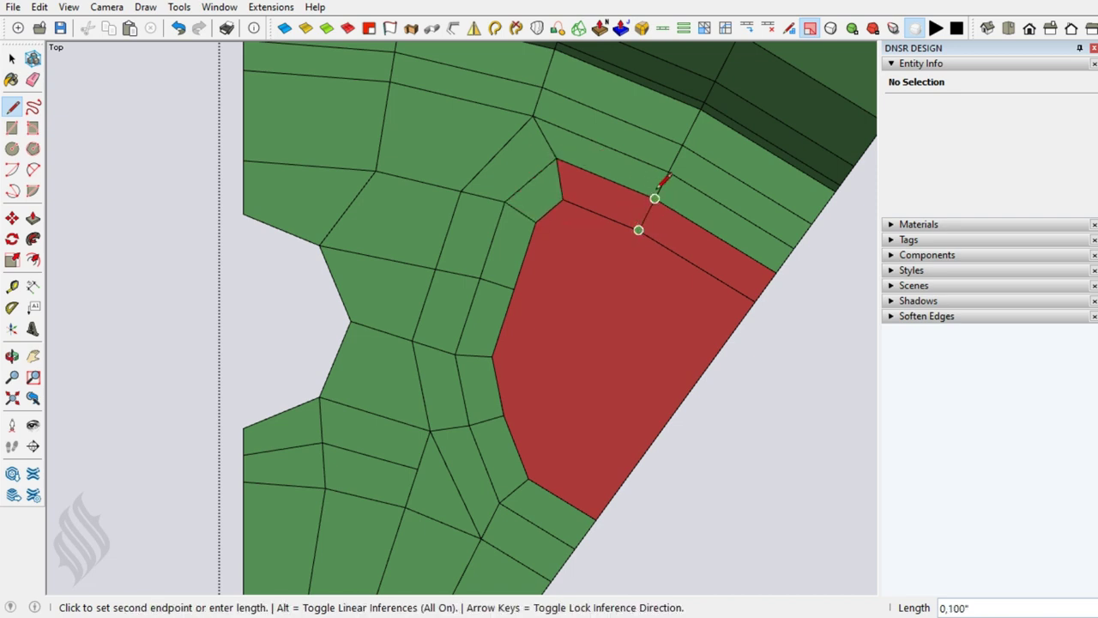
pyautogui.click(655, 197)
pyautogui.click(638, 230)
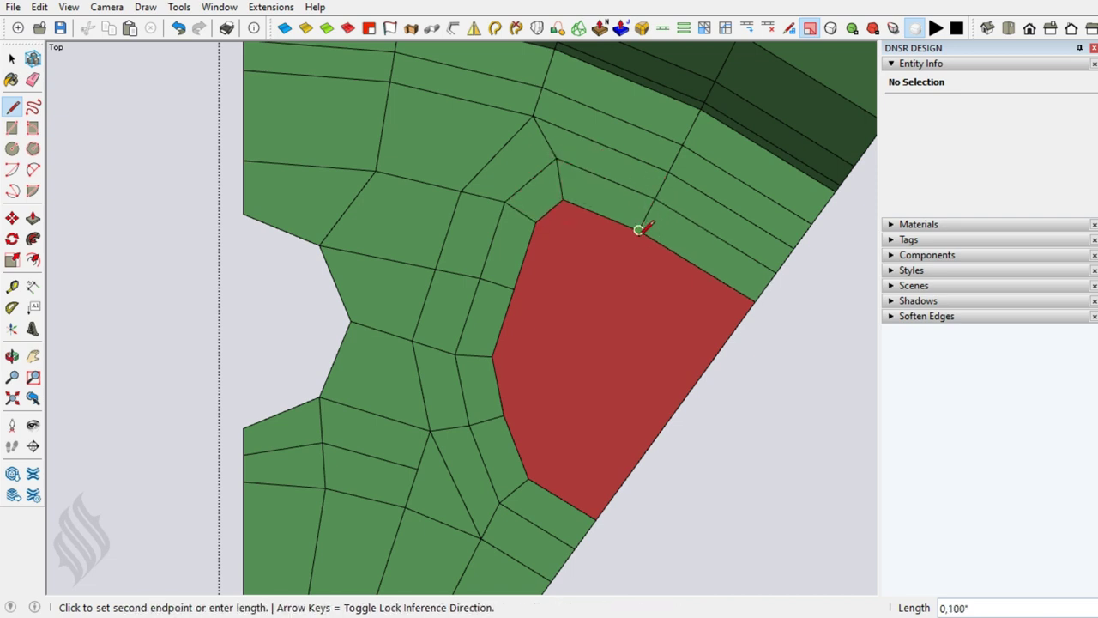
pyautogui.click(526, 477)
pyautogui.click(504, 415)
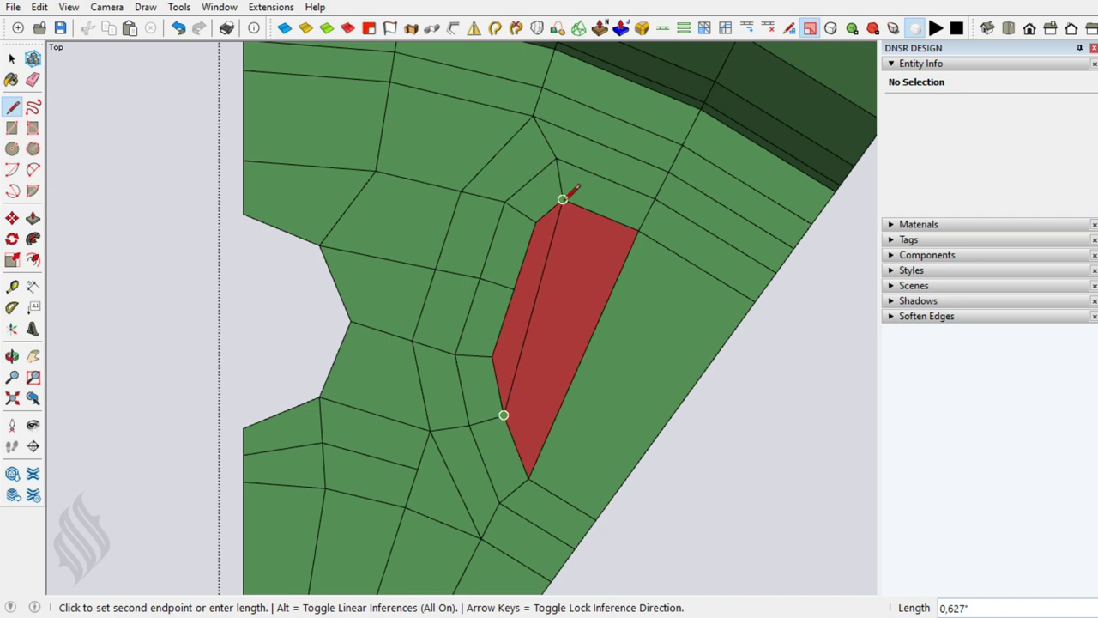
pyautogui.click(562, 201)
pyautogui.click(513, 288)
pyautogui.click(533, 306)
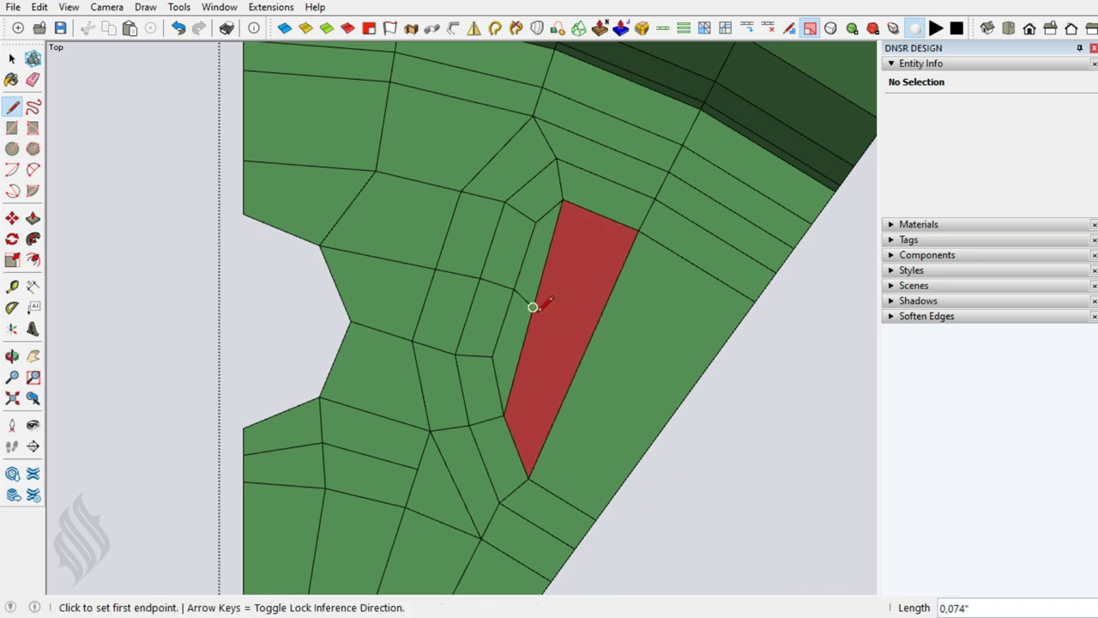
pyautogui.click(584, 352)
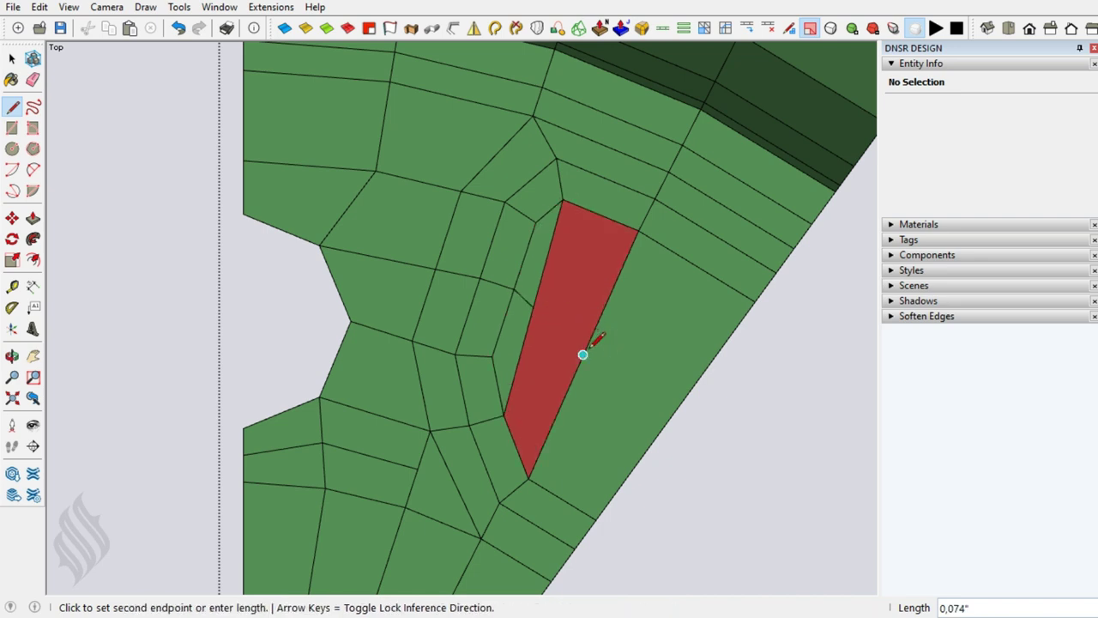
pyautogui.click(533, 306)
pyautogui.click(585, 353)
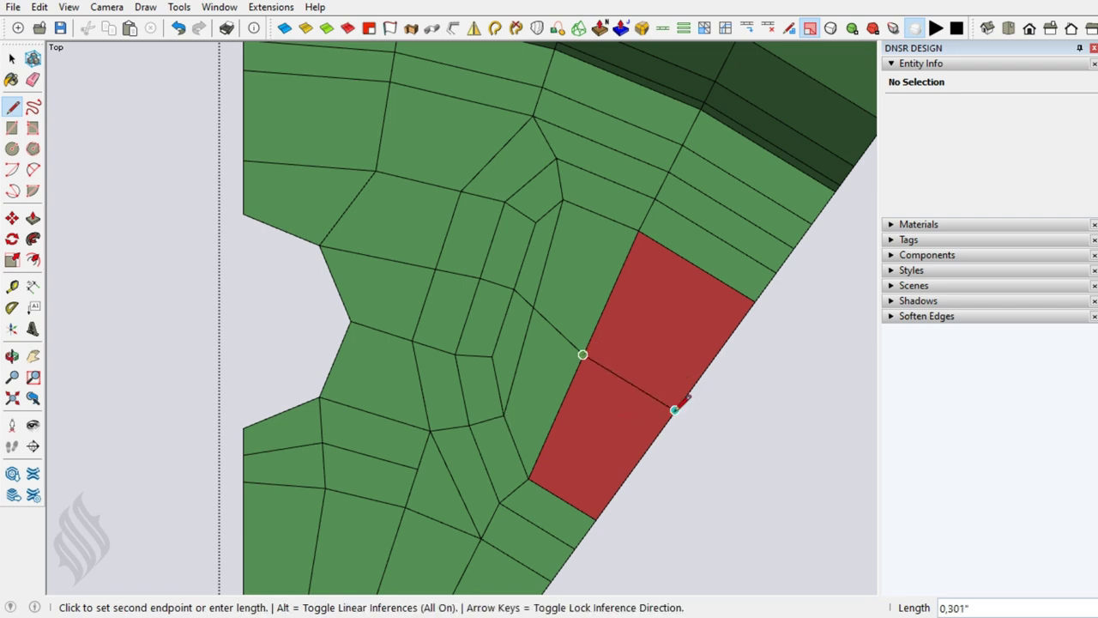
pyautogui.click(678, 407)
pyautogui.press('space')
pyautogui.click(527, 291)
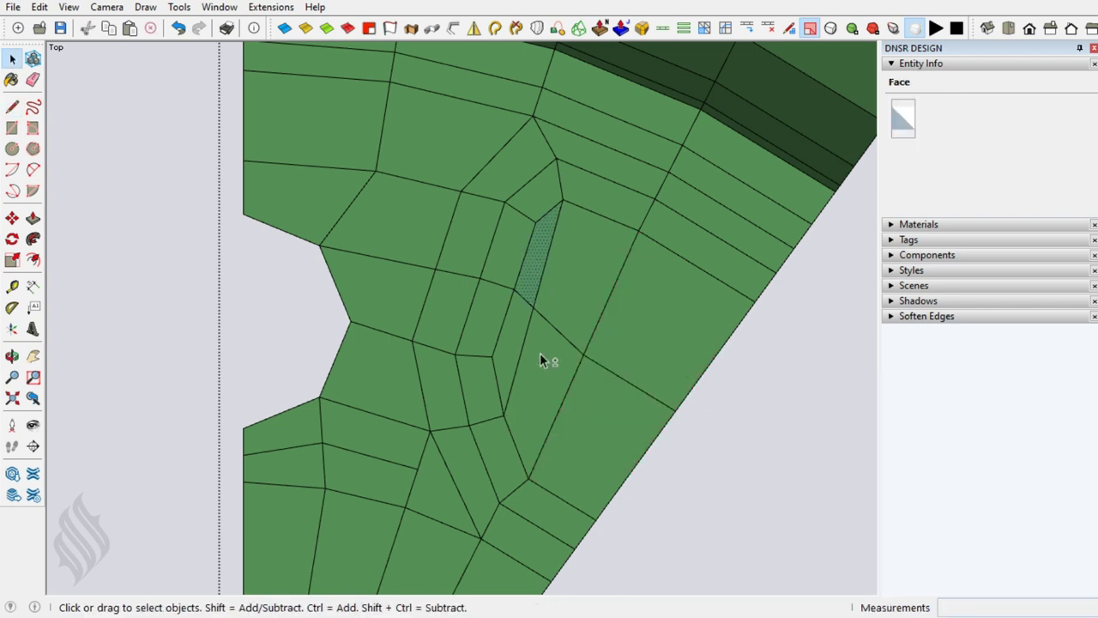
# - Move the six selected inner faces 0.5" down along the blue axis to form a pocket
pyautogui.keyDown('shift'); pyautogui.click(594, 391); pyautogui.keyUp('shift')
pyautogui.keyDown('shift'); pyautogui.click(618, 360); pyautogui.keyUp('shift')
pyautogui.keyDown('shift'); pyautogui.click(589, 328); pyautogui.keyUp('shift')
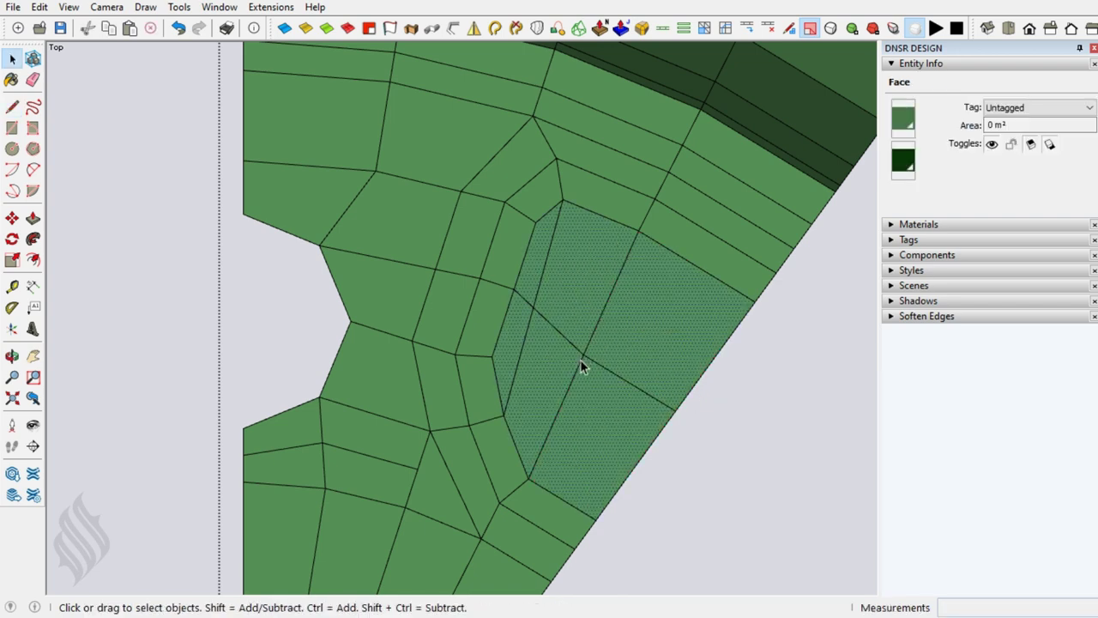
pyautogui.keyDown('shift'); pyautogui.click(580, 361); pyautogui.keyUp('shift')
pyautogui.moveTo(575, 367)
pyautogui.mouseDown(button='middle')
pyautogui.moveTo(345, 228)
pyautogui.moveTo(418, 86)
pyautogui.moveTo(498, 69)
pyautogui.moveTo(522, 179)
pyautogui.mouseUp(button='middle')
pyautogui.press('m')
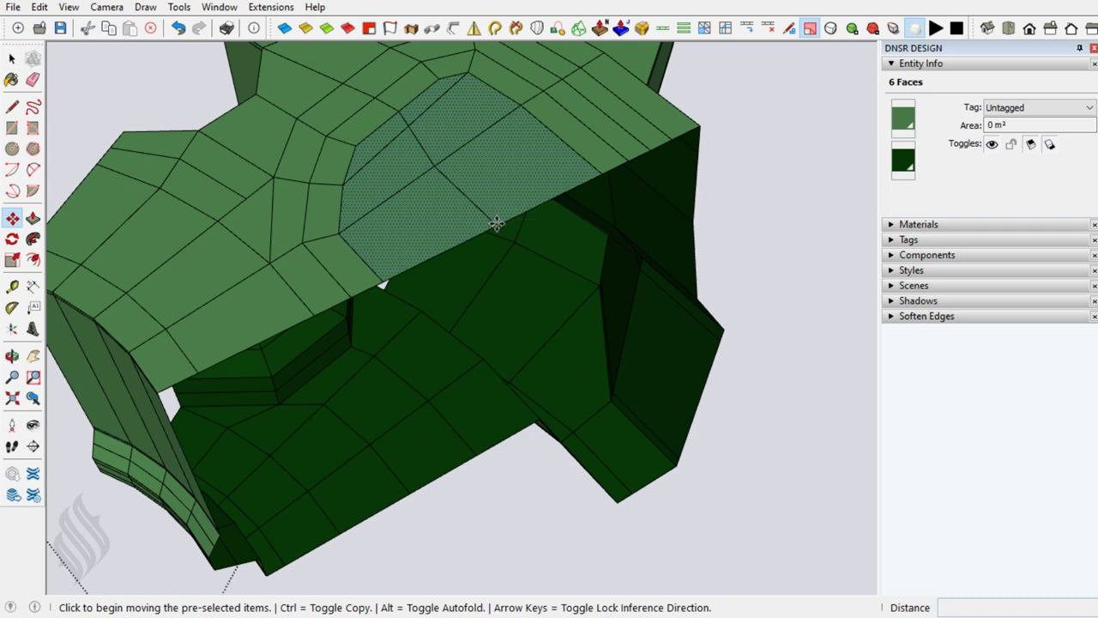
pyautogui.click(497, 223)
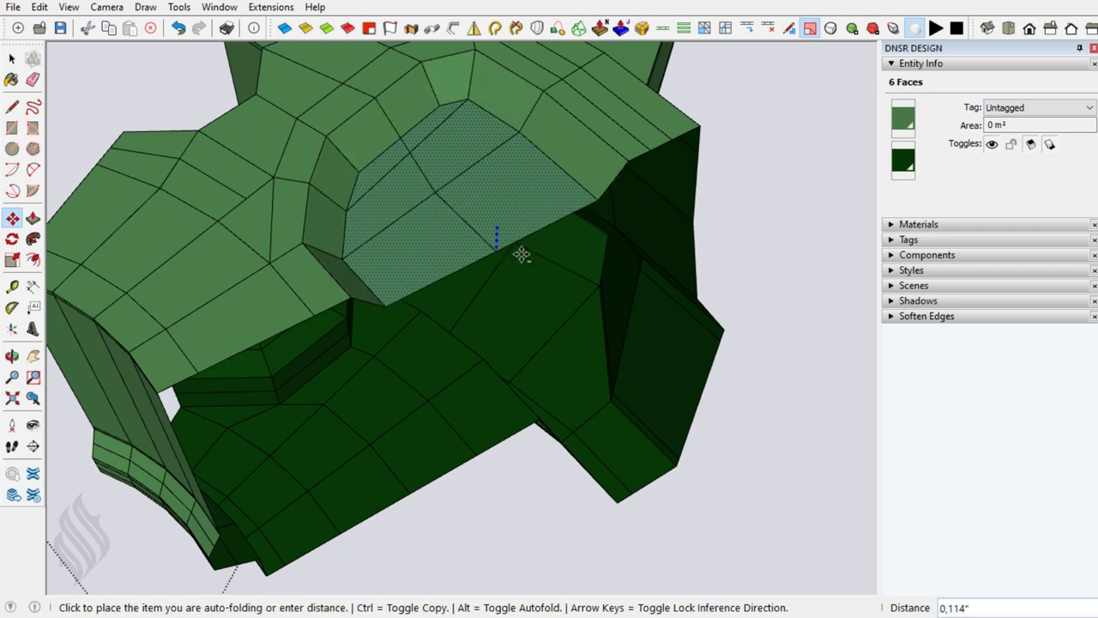
pyautogui.click(691, 226)
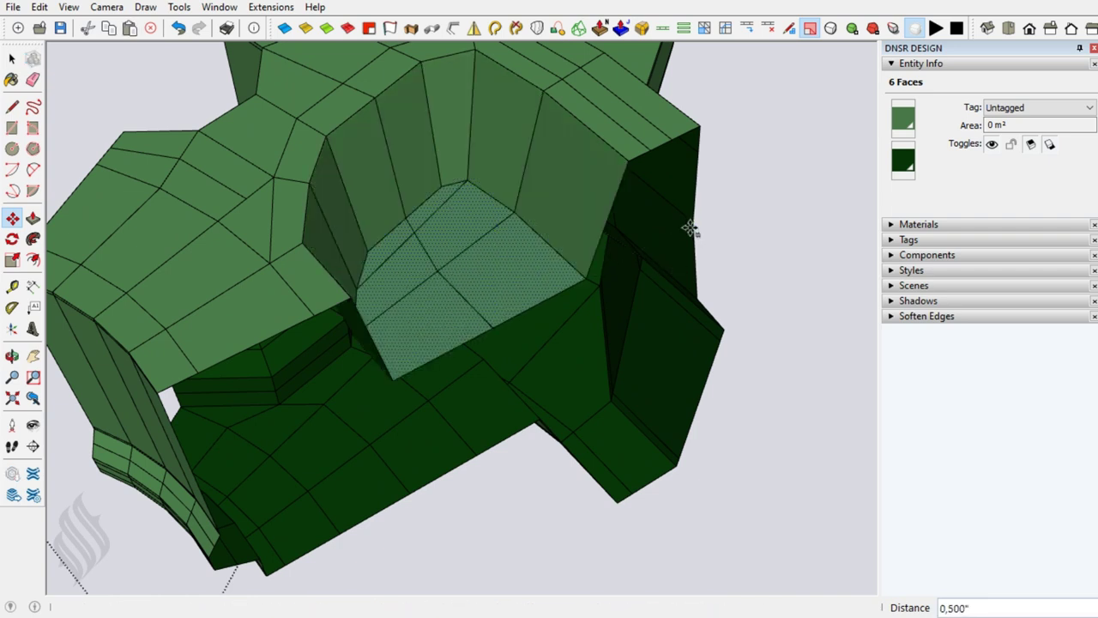
pyautogui.press('space')
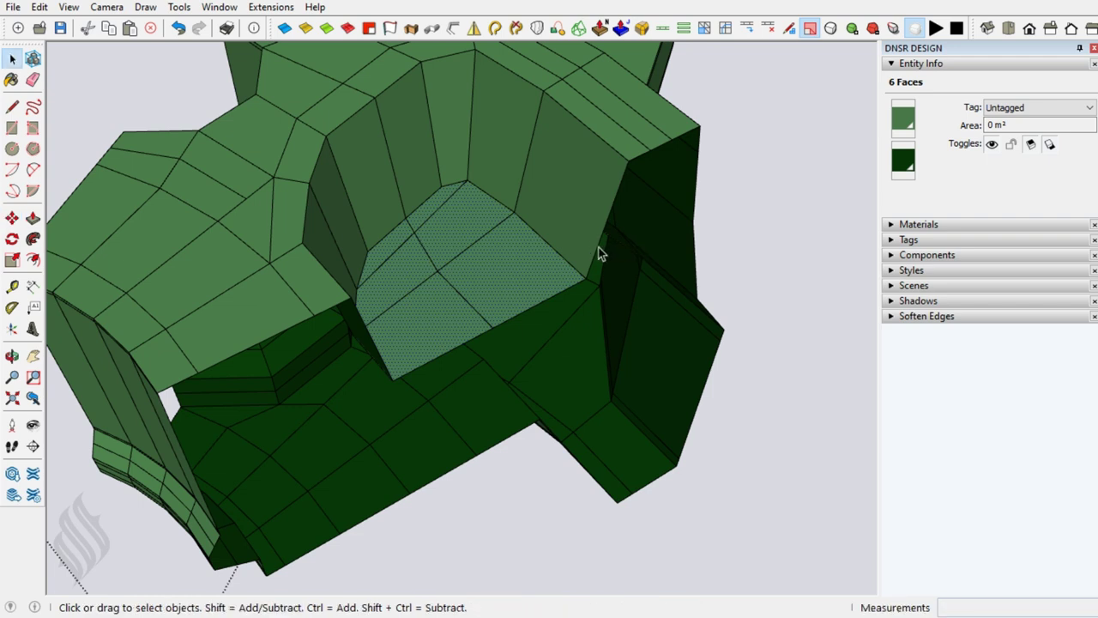
# - Connect the ring of vertical pocket wall edges with 2 segments to add two edge loops
pyautogui.click(600, 250)
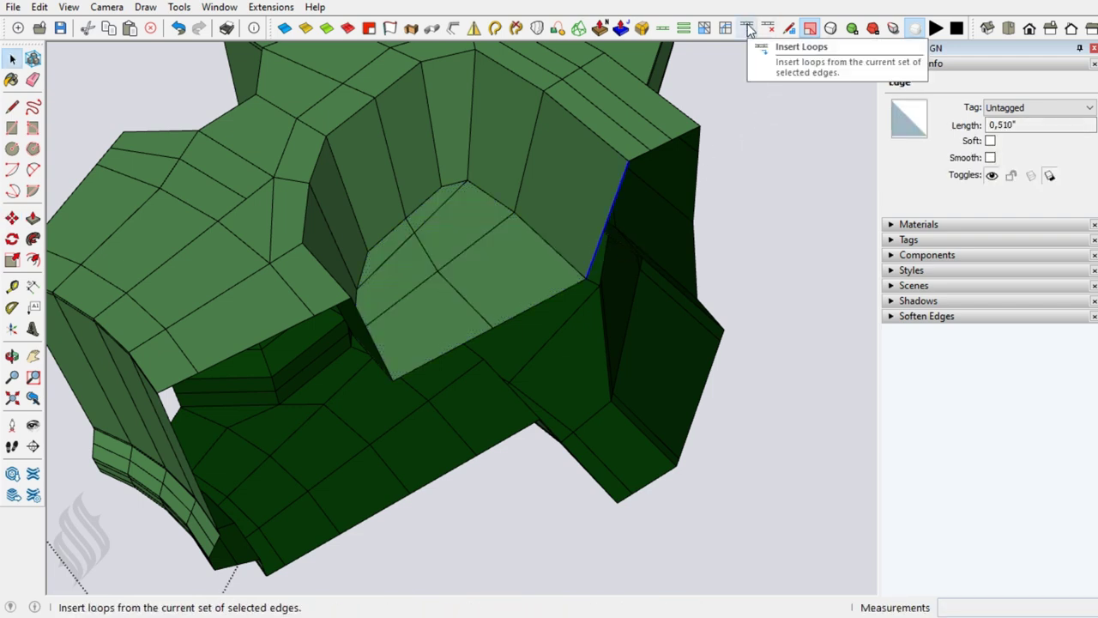
pyautogui.click(705, 29)
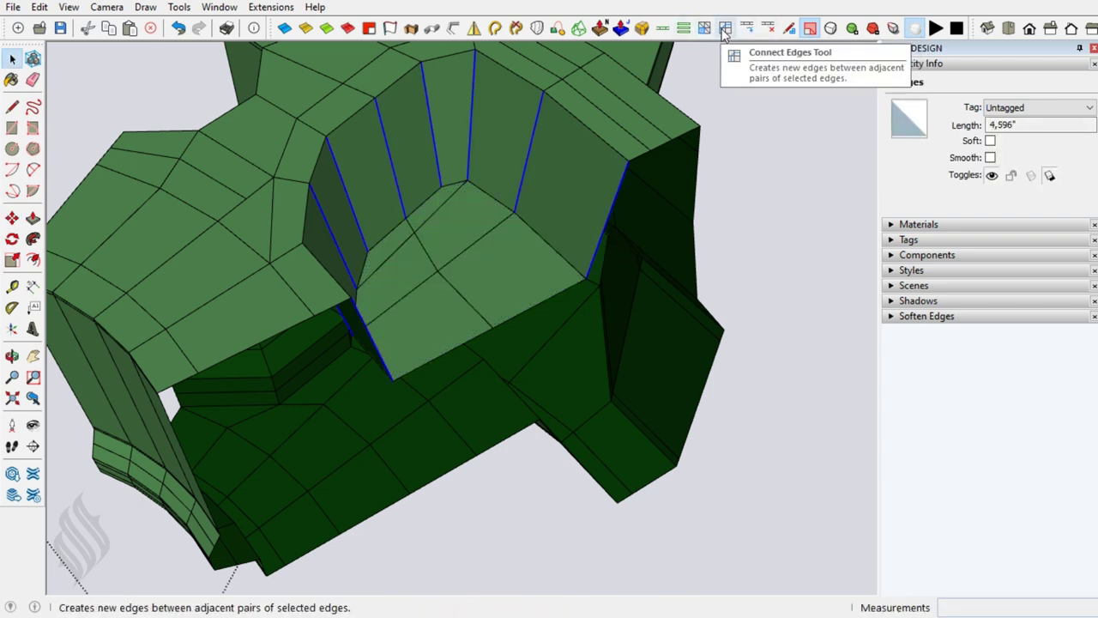
pyautogui.click(725, 30)
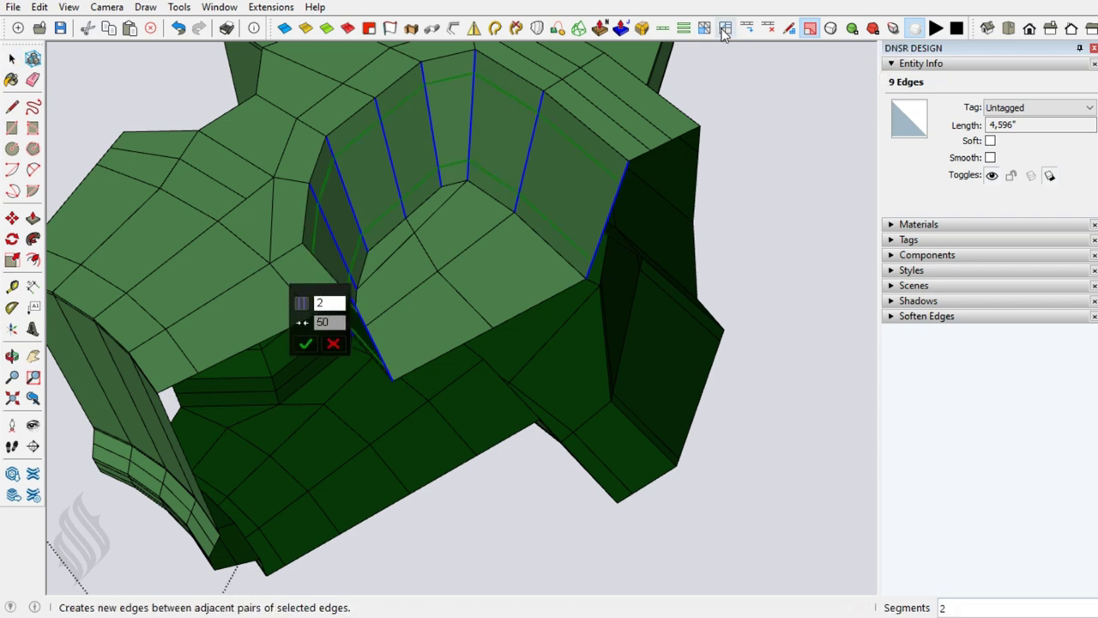
pyautogui.click(307, 347)
pyautogui.scroll(-2, 408, 390)
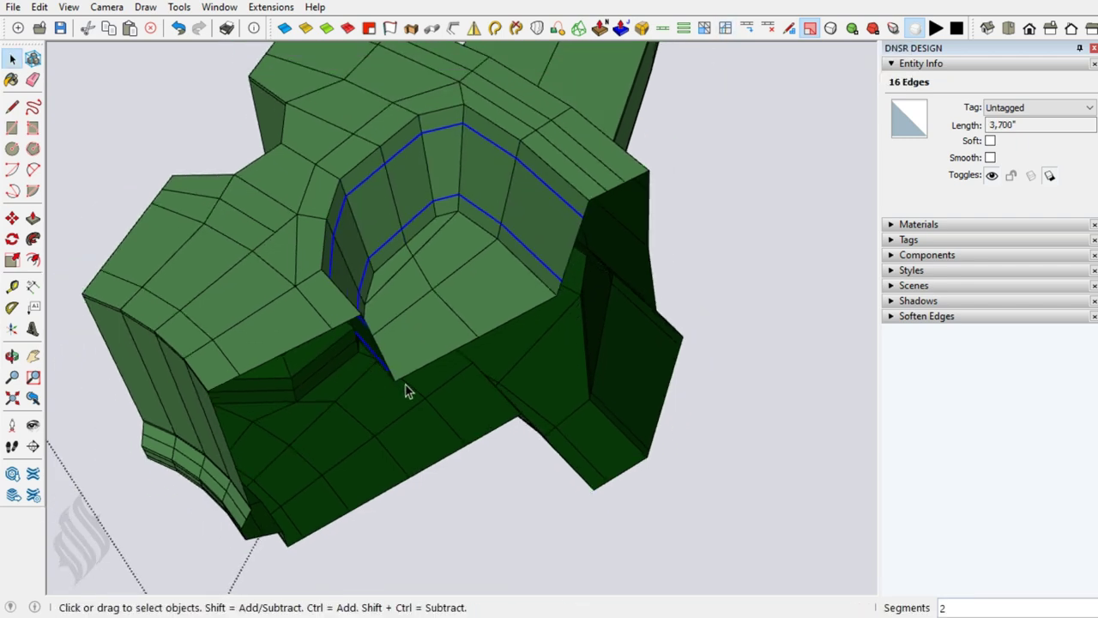
pyautogui.scroll(-2, 408, 391)
pyautogui.scroll(-1, 407, 391)
# - Close the spoke group and flip it along the group's blue axis
pyautogui.press('Escape')
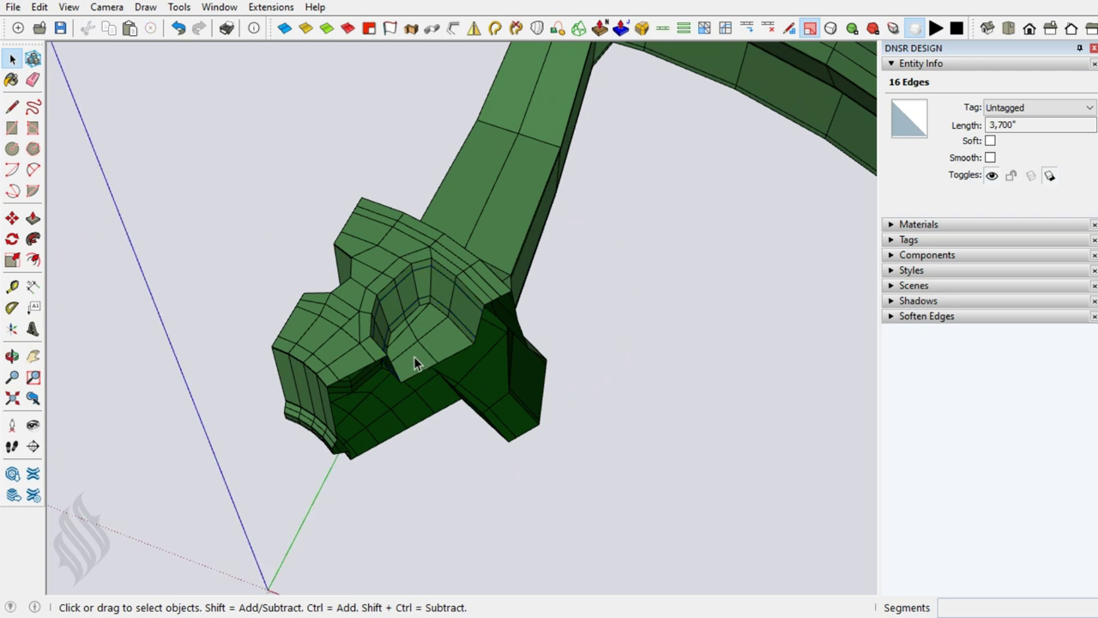
pyautogui.rightClick(408, 347)
pyautogui.moveTo(458, 405)
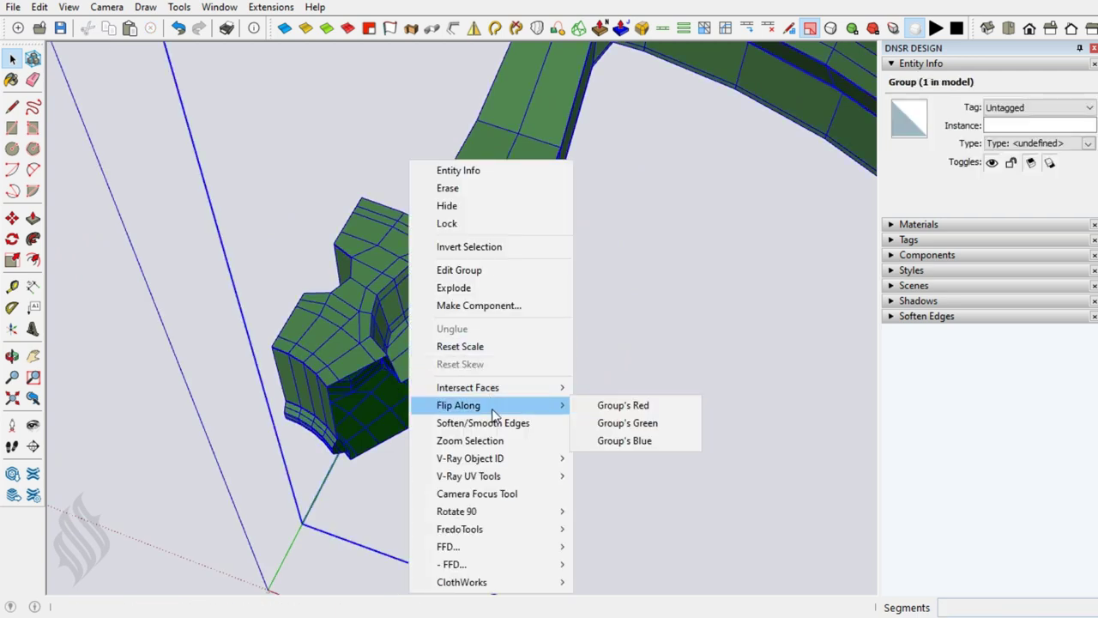
pyautogui.click(619, 440)
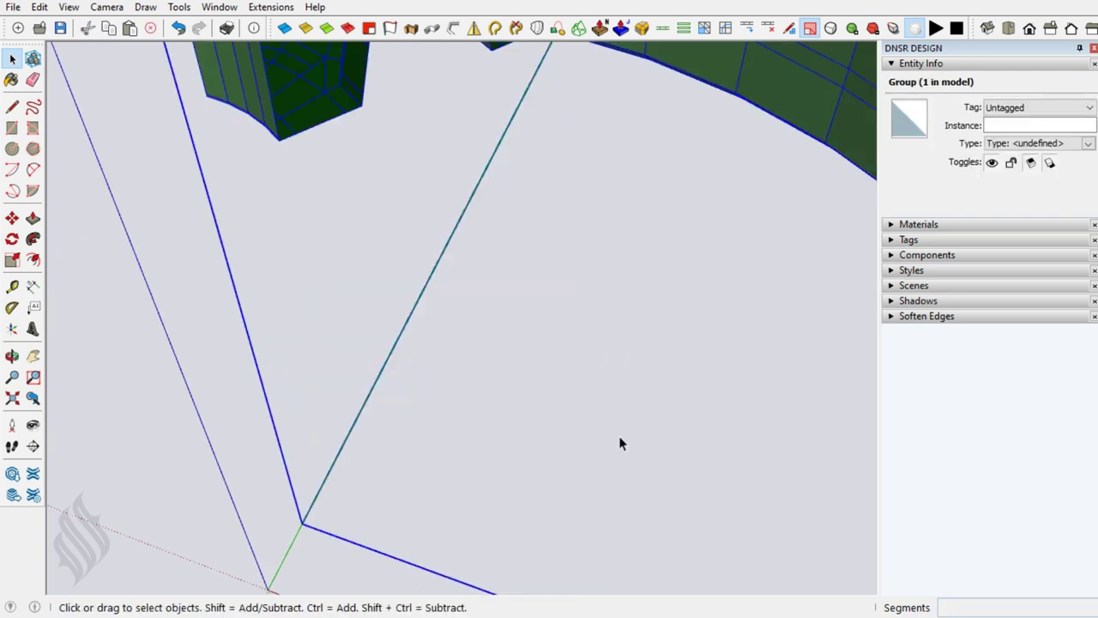
pyautogui.moveTo(590, 466)
pyautogui.mouseDown(button='middle')
pyautogui.moveTo(486, 419)
pyautogui.moveTo(490, 385)
pyautogui.mouseUp(button='middle')
pyautogui.click(486, 413)
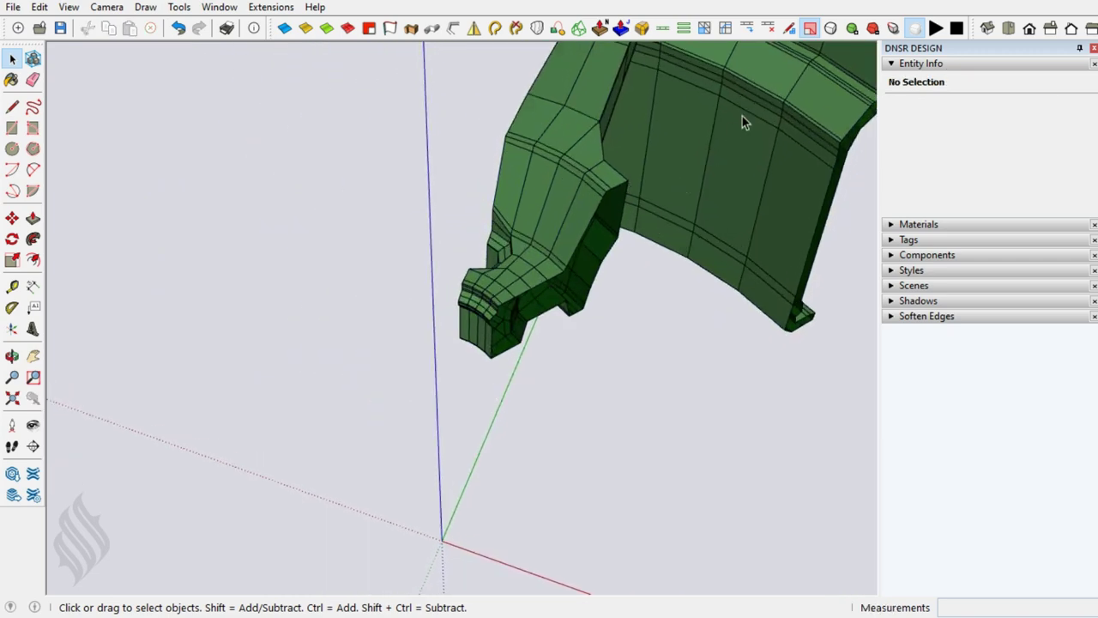
# - Turn off the quad colouring and paint the model with Color M02 from the Colors collection
pyautogui.click(810, 28)
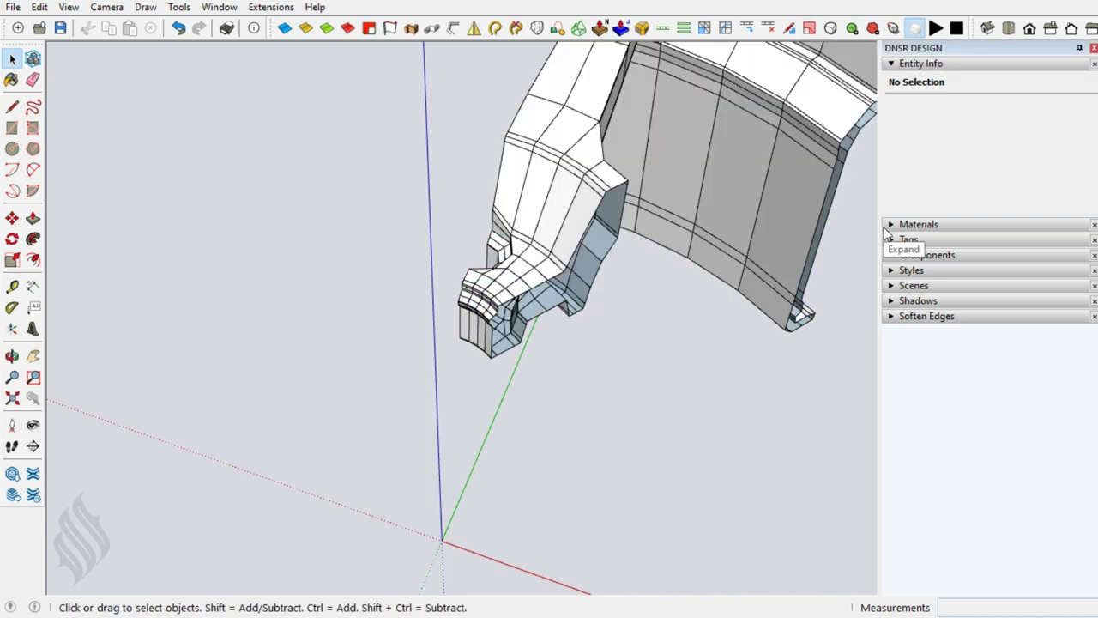
pyautogui.click(889, 225)
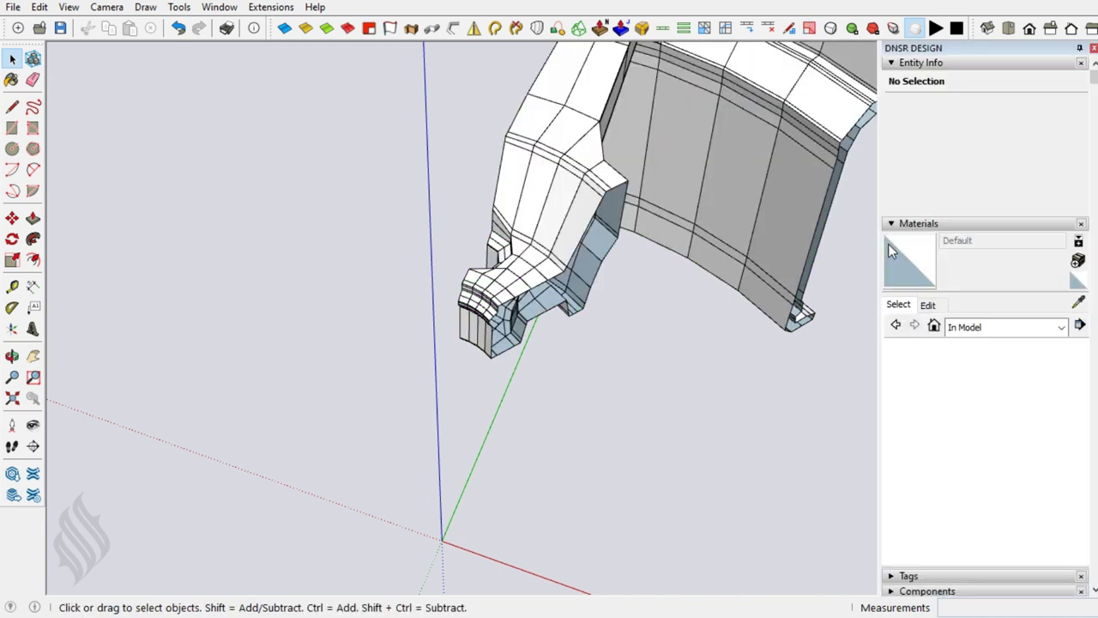
pyautogui.click(973, 337)
pyautogui.click(987, 424)
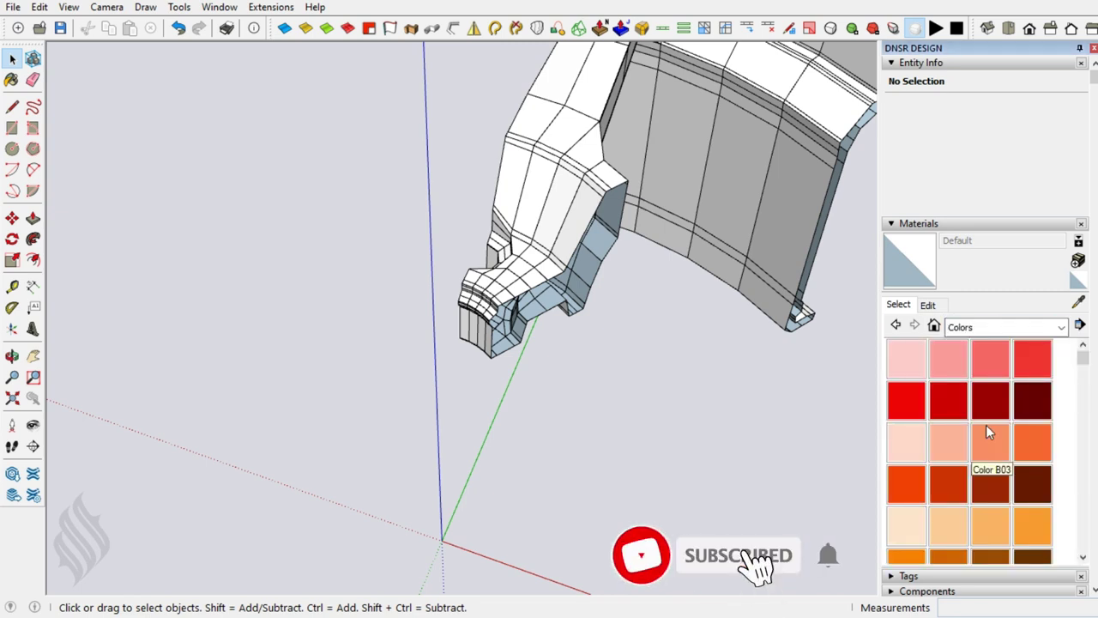
pyautogui.scroll(-3, 986, 425)
pyautogui.scroll(-3, 984, 416)
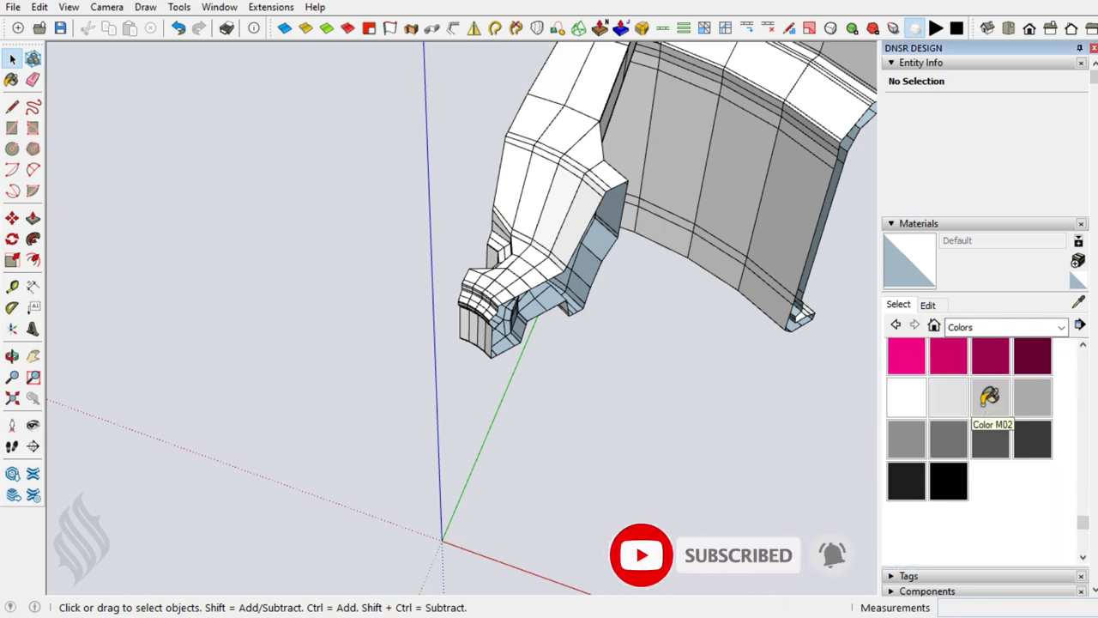
pyautogui.click(987, 403)
pyautogui.click(748, 278)
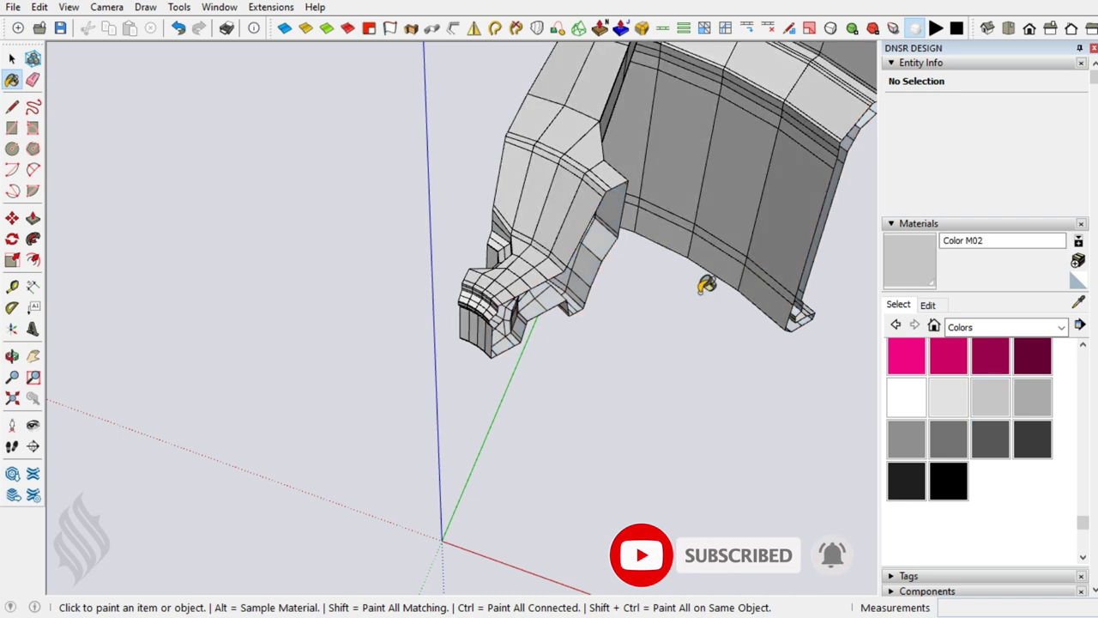
pyautogui.press('space')
pyautogui.click(914, 223)
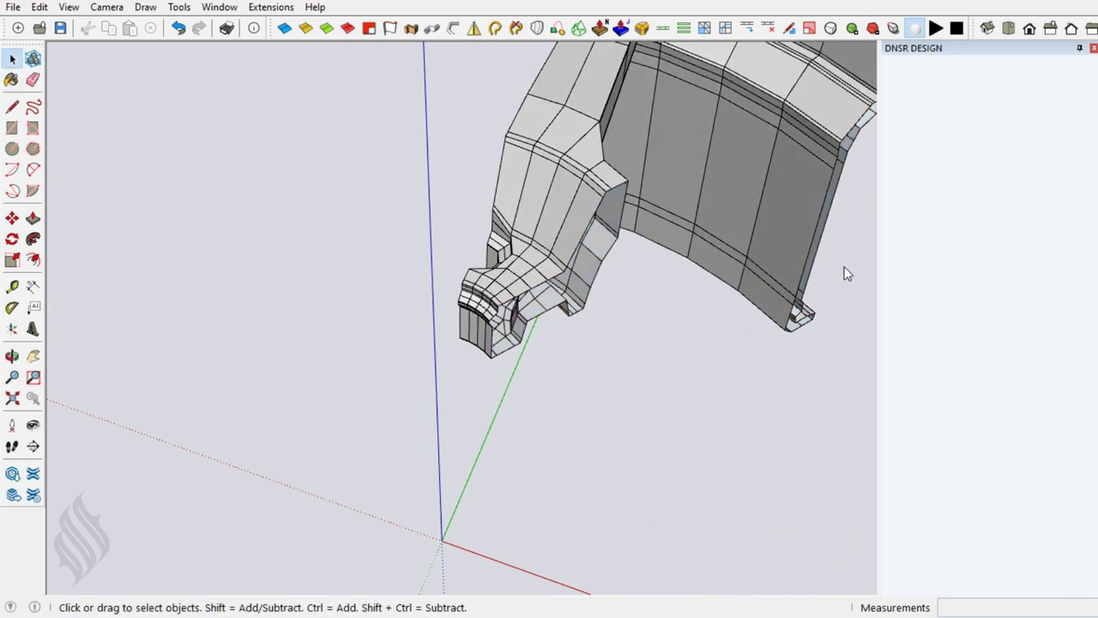
pyautogui.click(503, 311)
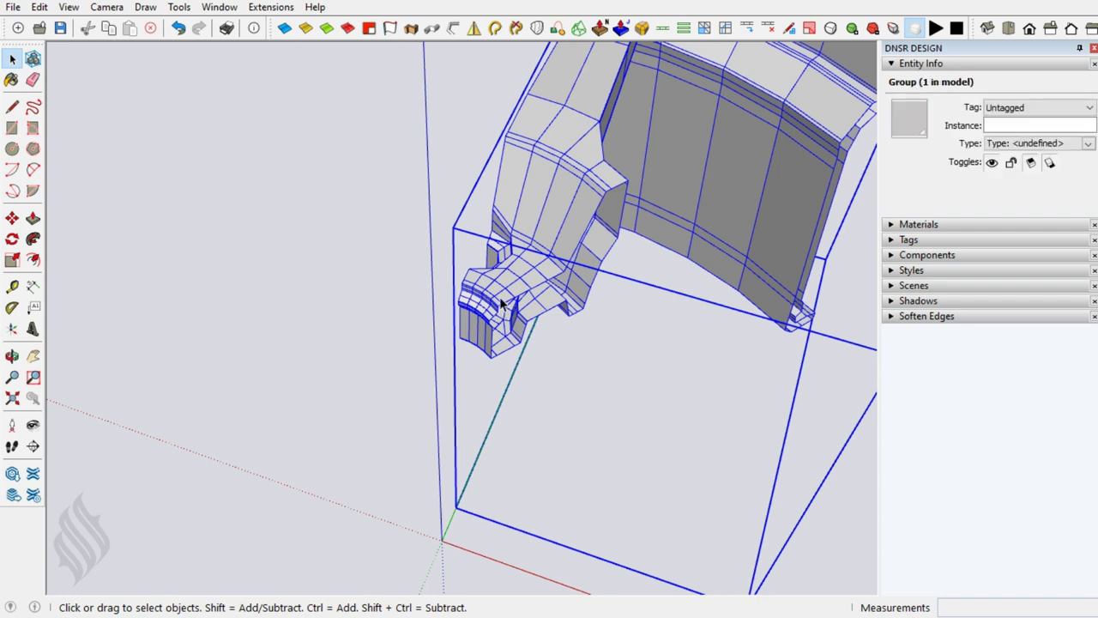
# - Inside the group, select all geometry and mirror it across the spoke edge, then exit
pyautogui.doubleClick(502, 303)
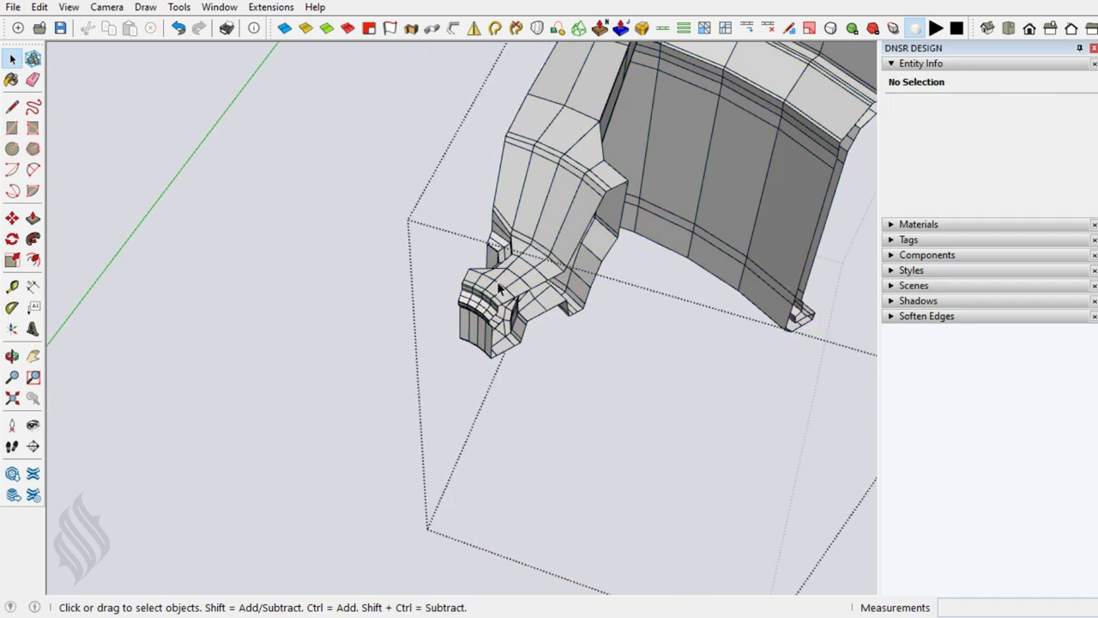
pyautogui.scroll(-3, 447, 329)
pyautogui.scroll(-3, 447, 328)
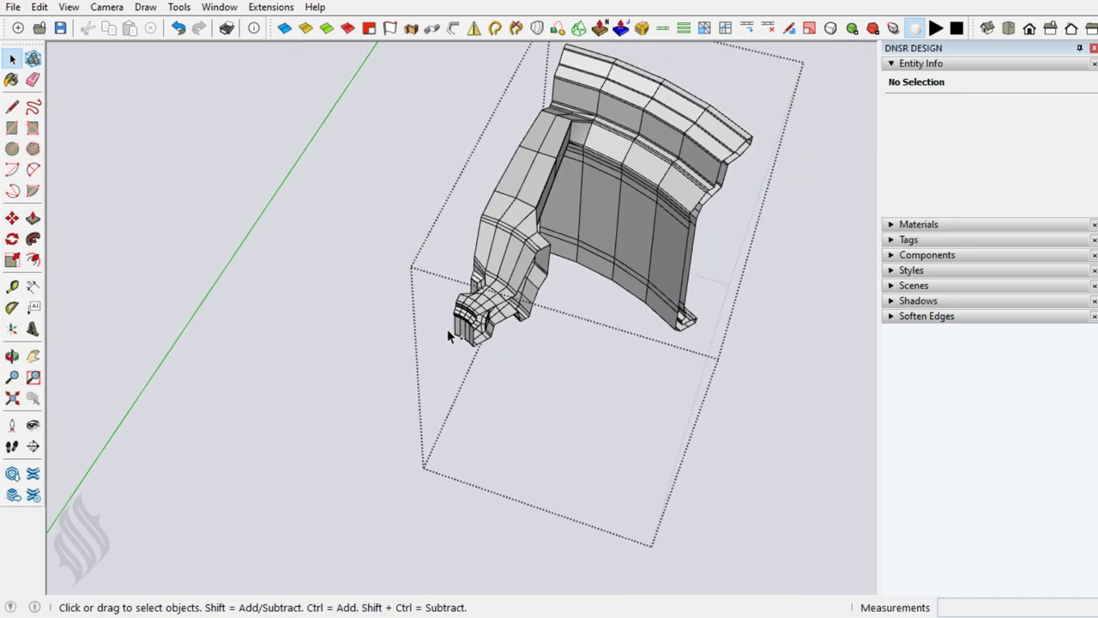
pyautogui.hotkey('ctrl', 'a')
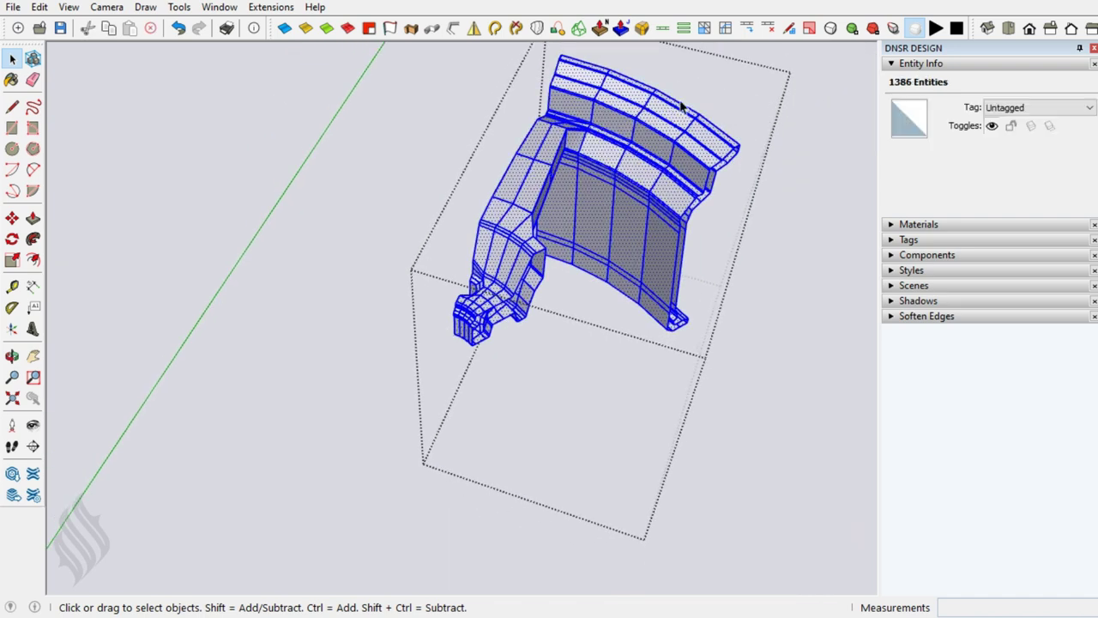
pyautogui.click(476, 32)
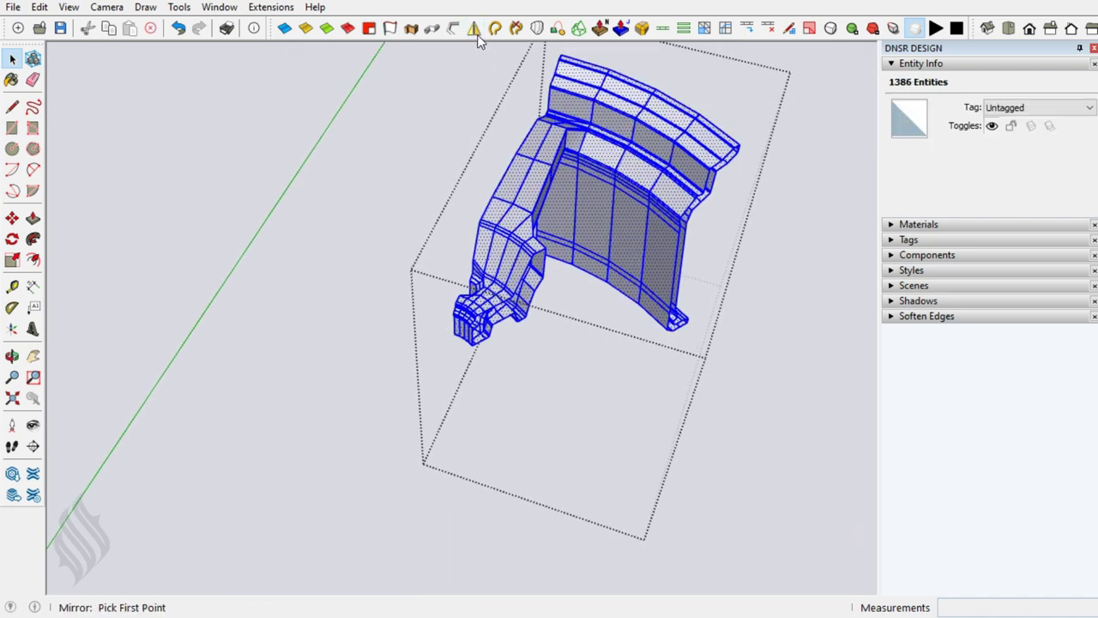
pyautogui.click(495, 195)
pyautogui.click(452, 273)
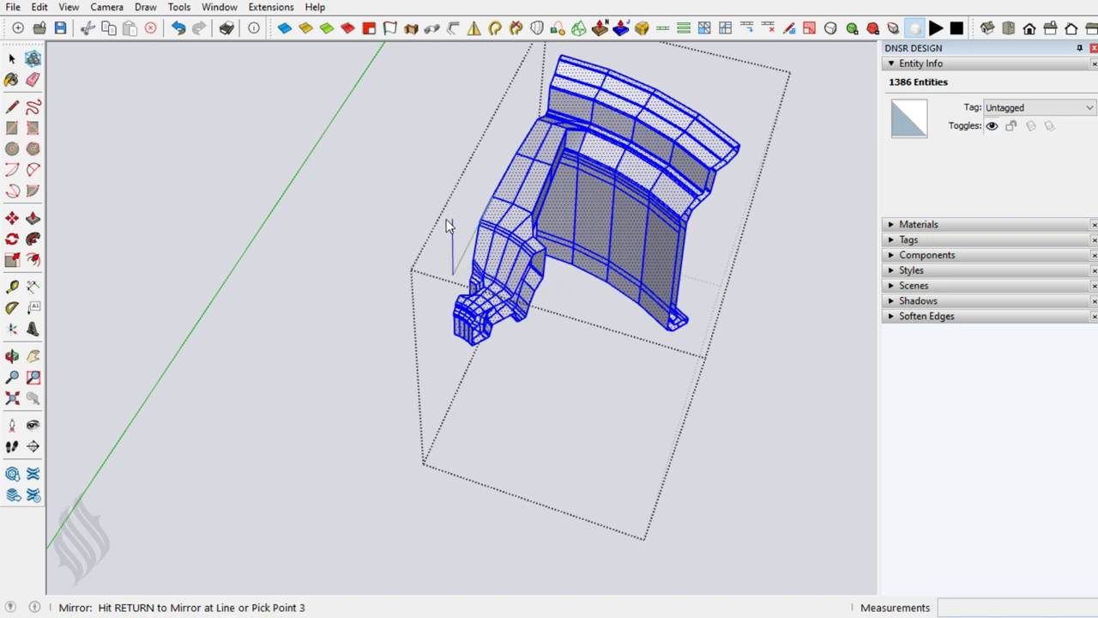
pyautogui.click(446, 221)
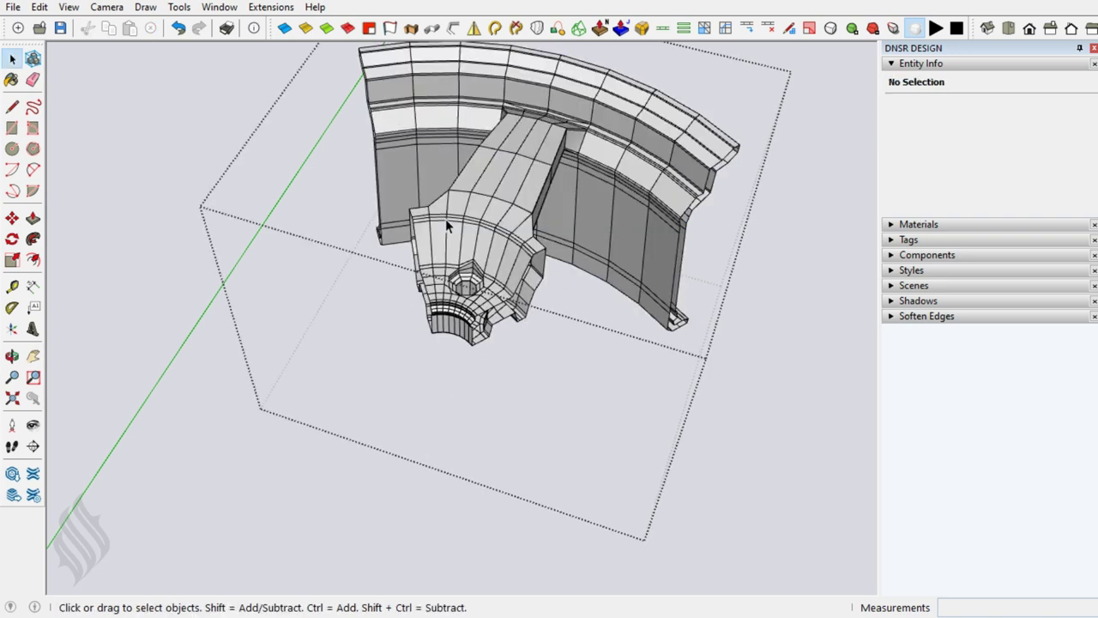
pyautogui.press('Escape')
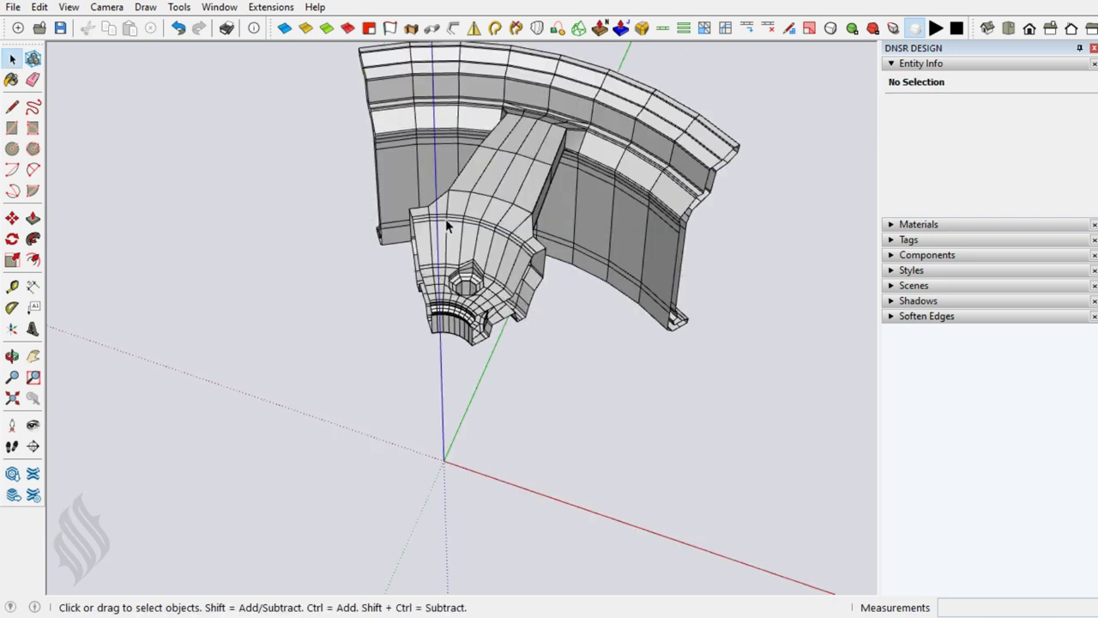
# - Rotate-copy the spoke group 72° about the wheel origin, repeated ×4 to make five spokes
pyautogui.click(445, 219)
pyautogui.press('q')
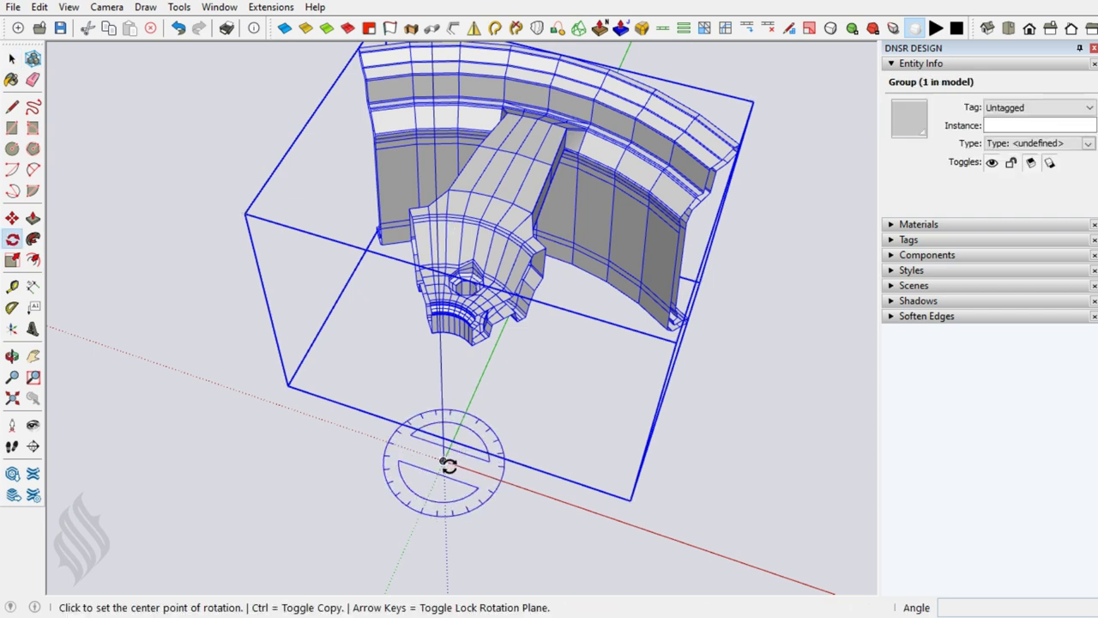
pyautogui.click(442, 461)
pyautogui.click(467, 404)
pyautogui.write('72')
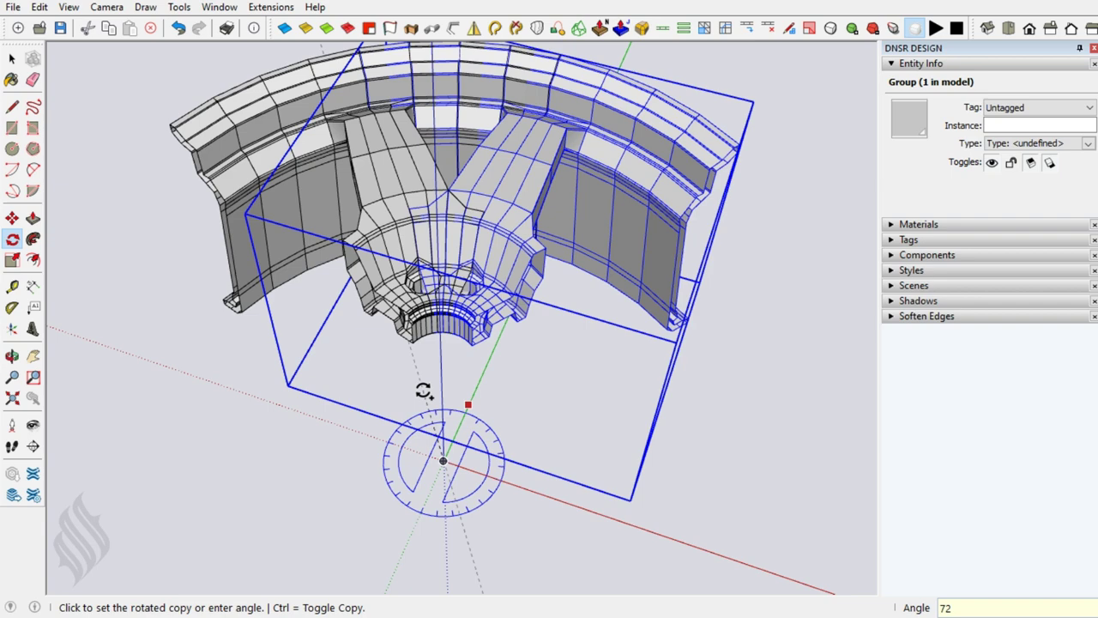
pyautogui.press('Return')
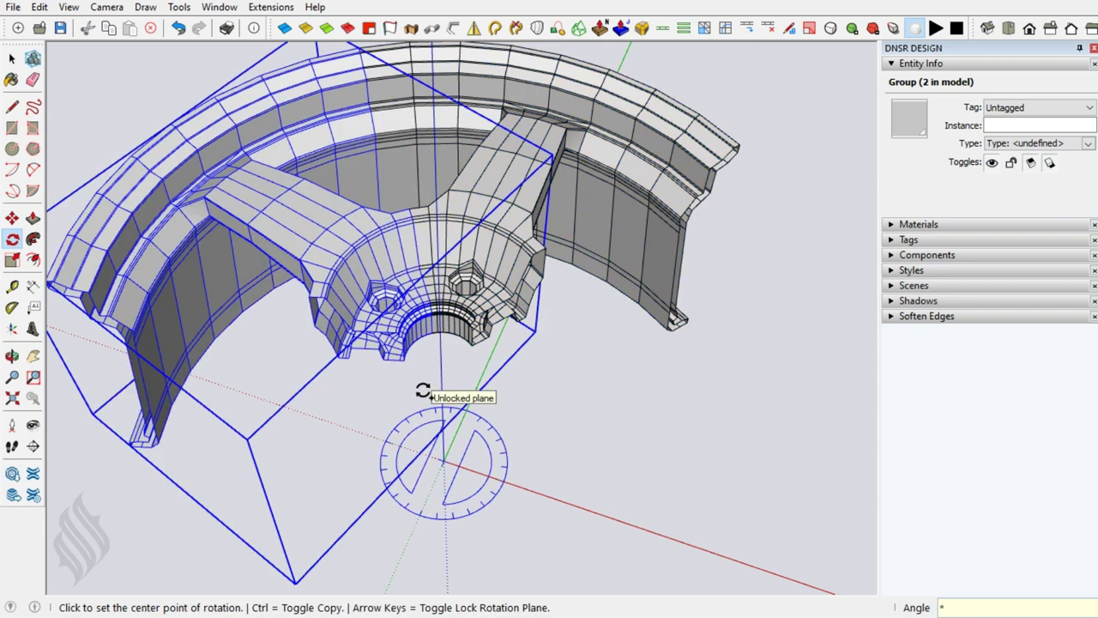
pyautogui.press('Return')
pyautogui.press('space')
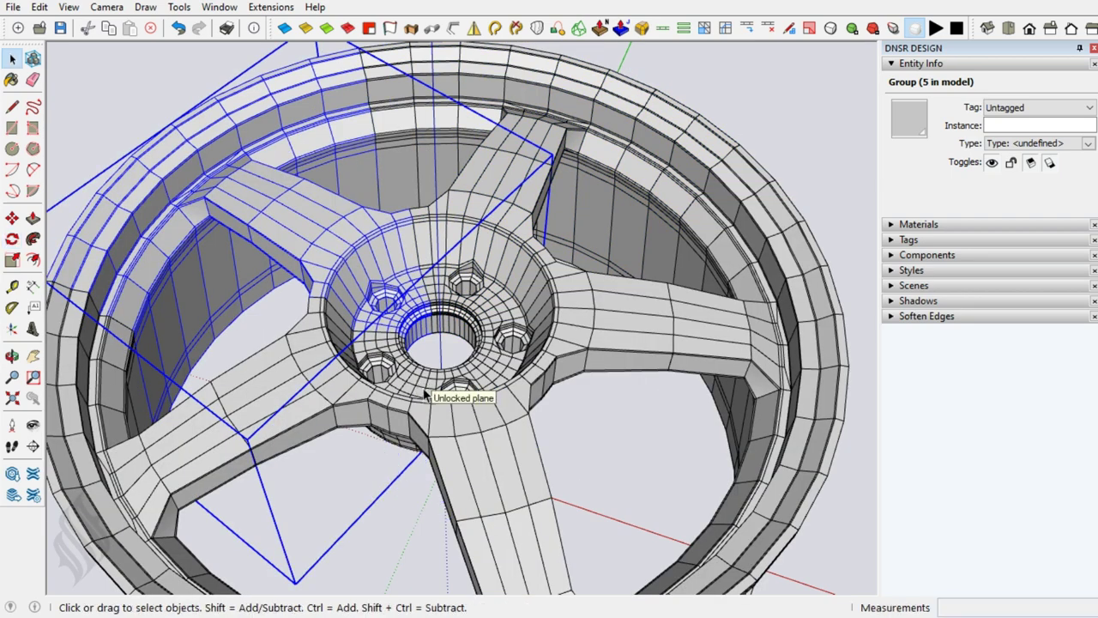
pyautogui.scroll(-2, 424, 393)
pyautogui.scroll(-2, 433, 377)
pyautogui.scroll(-2, 440, 365)
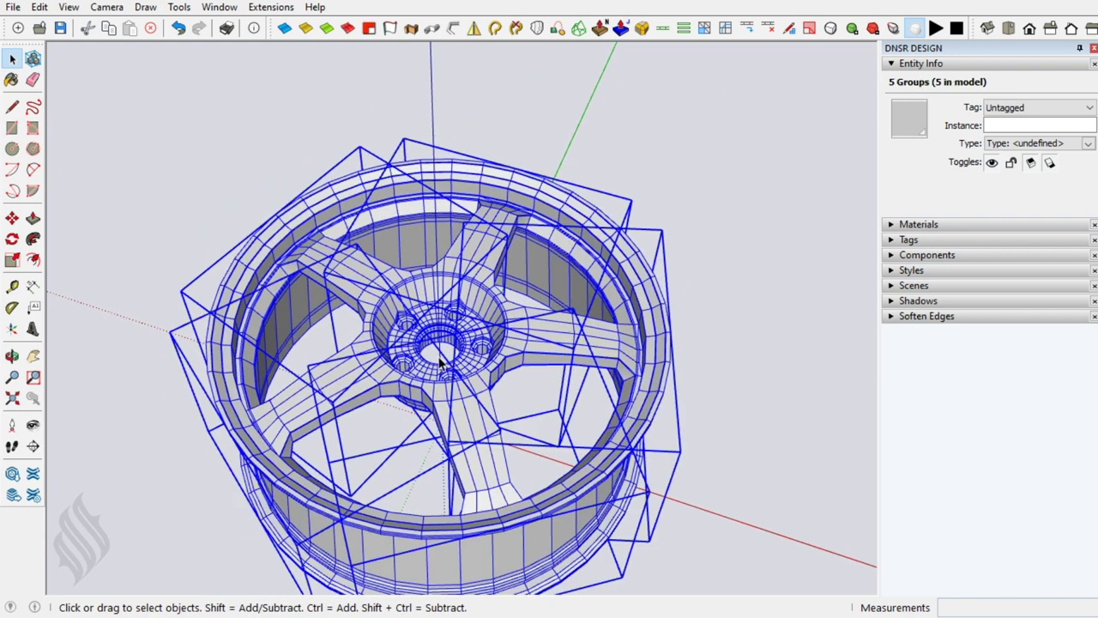
# - Group the five spokes into one wheel group and explode the inner spoke groups
pyautogui.rightClick(432, 306)
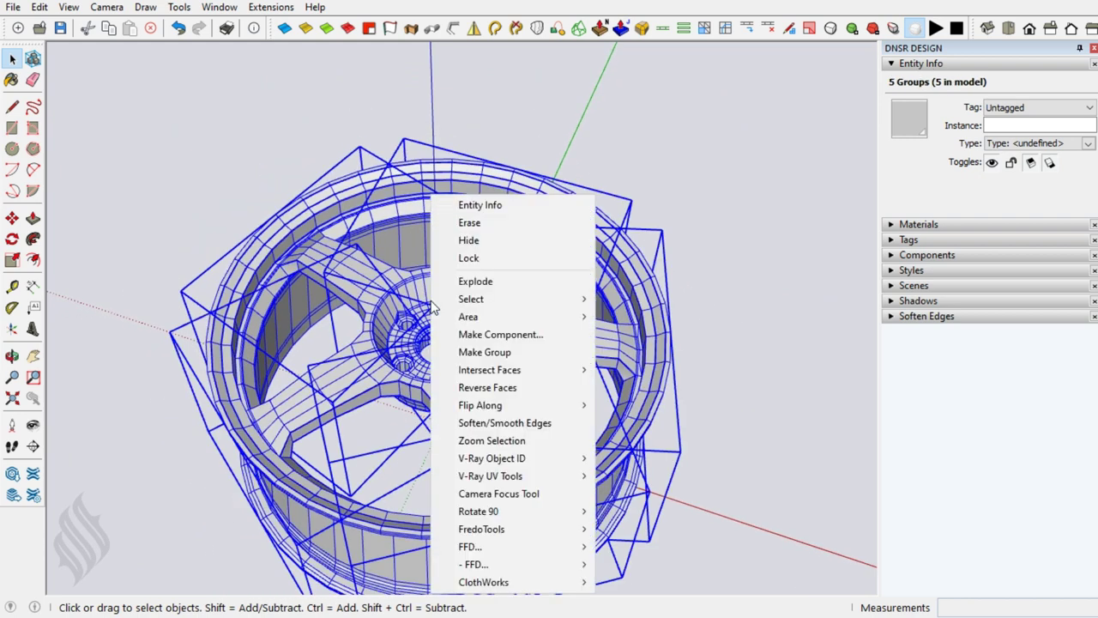
pyautogui.click(502, 353)
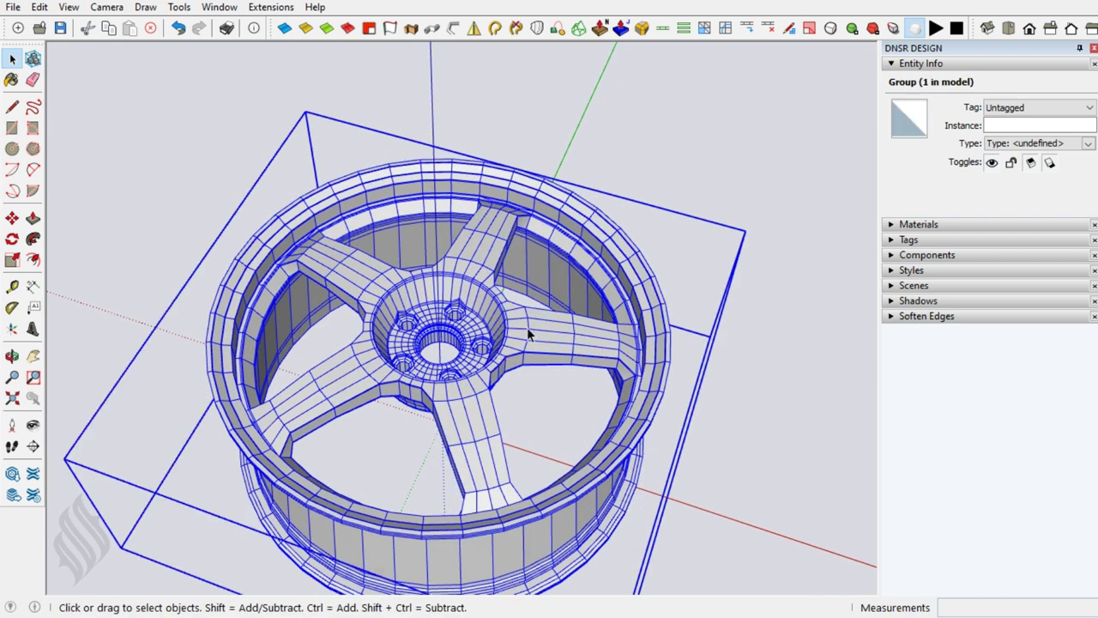
pyautogui.hotkey('ctrl', 'z')
pyautogui.rightClick(528, 335)
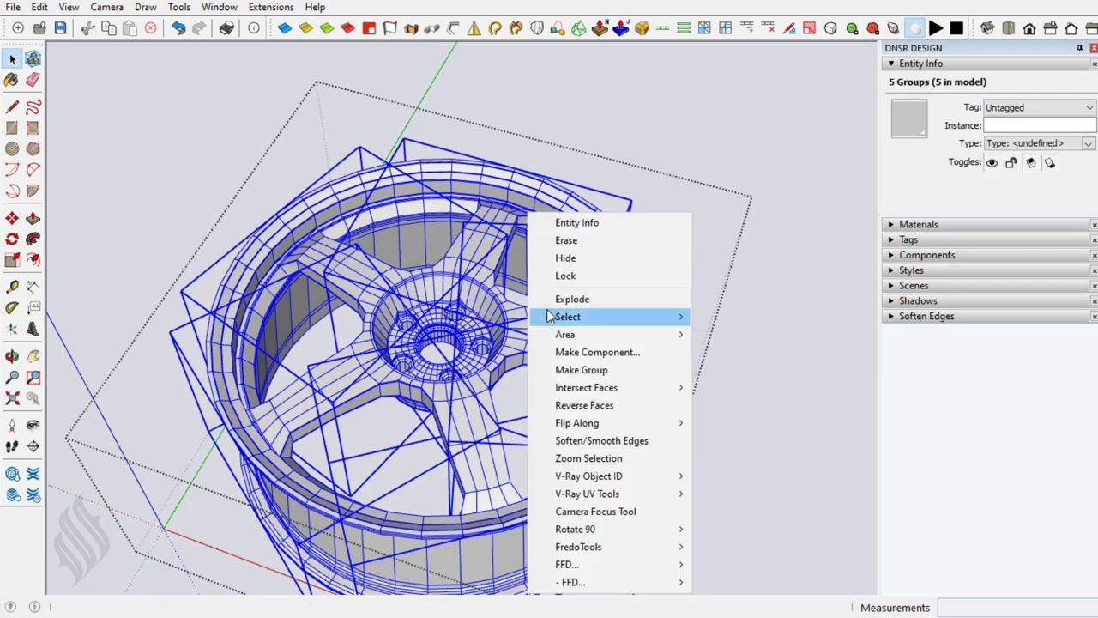
pyautogui.click(558, 300)
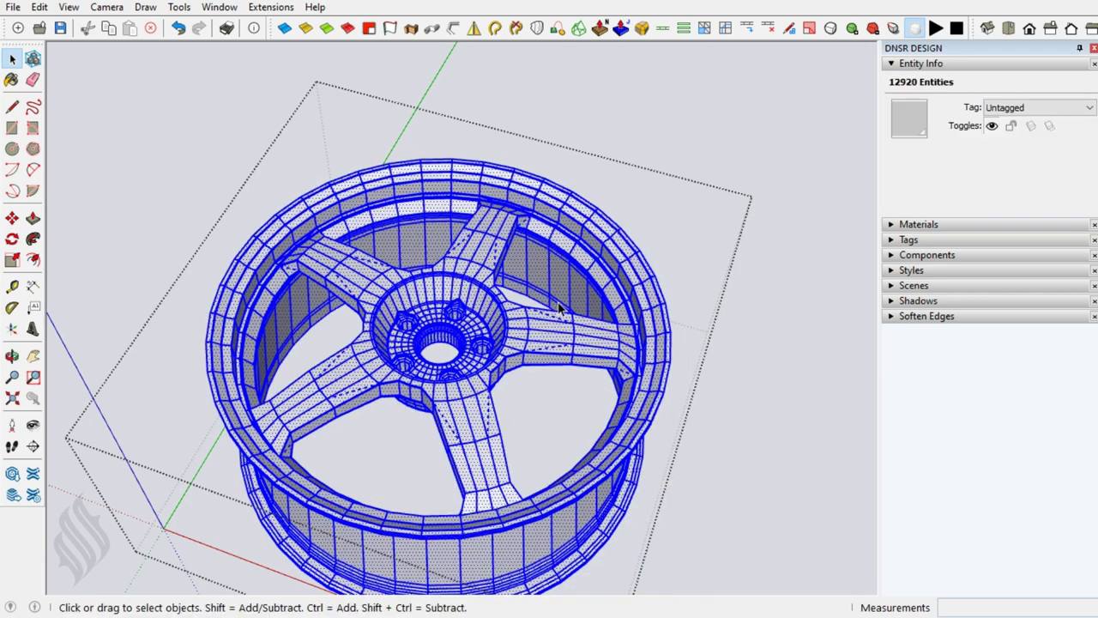
pyautogui.press('Escape')
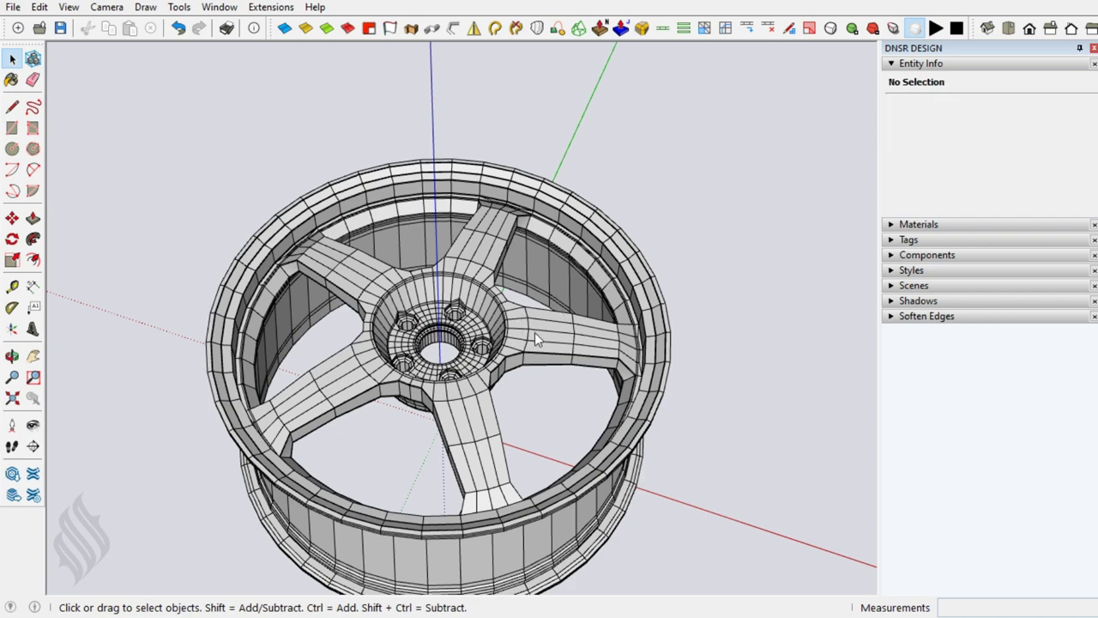
# - Rotate the wheel group 90° around the red axis so it stands upright
pyautogui.rightClick(535, 332)
pyautogui.moveTo(583, 512)
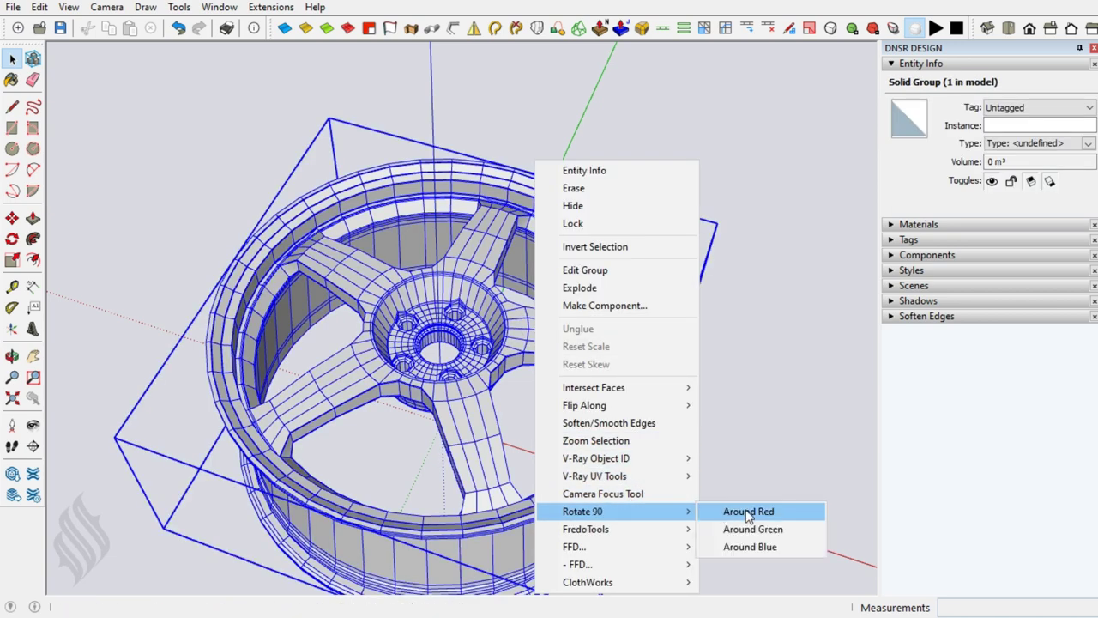
pyautogui.click(749, 512)
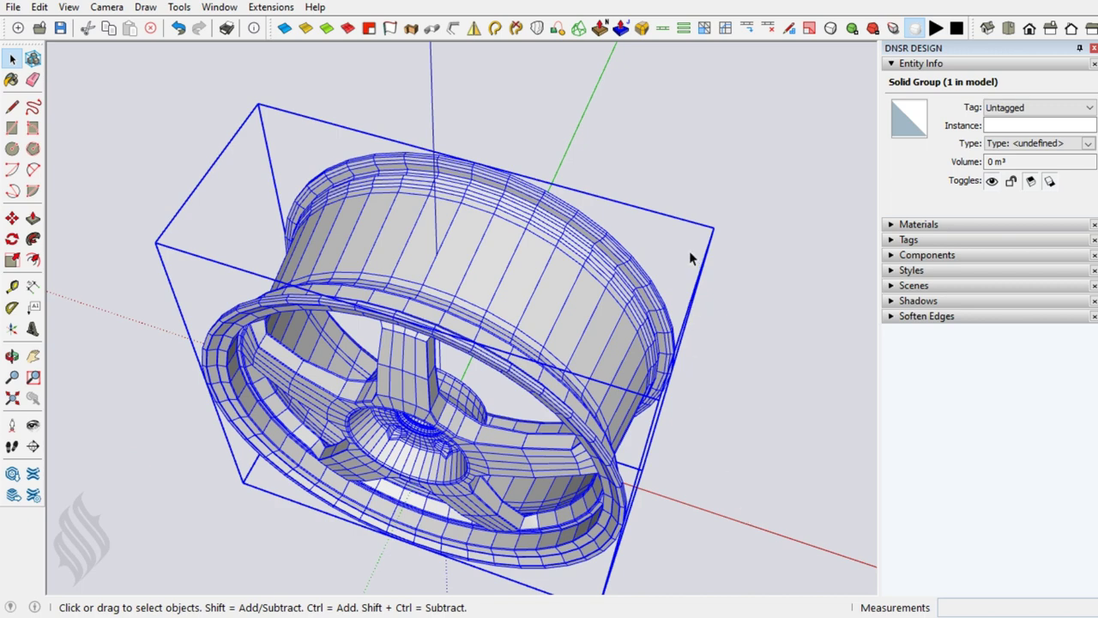
pyautogui.moveTo(689, 251); pyautogui.dragTo(729, 231, button='middle')
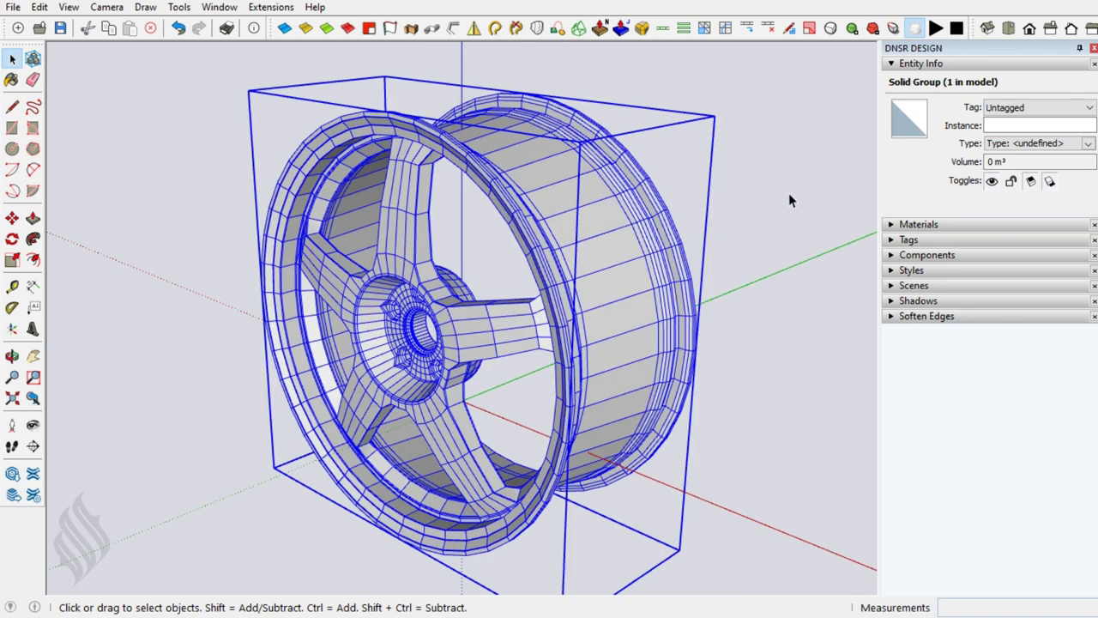
# - Subdivide the wheel, hide its edges and the axes, deselect, then preview it spinning on a turntable
pyautogui.click(830, 34)
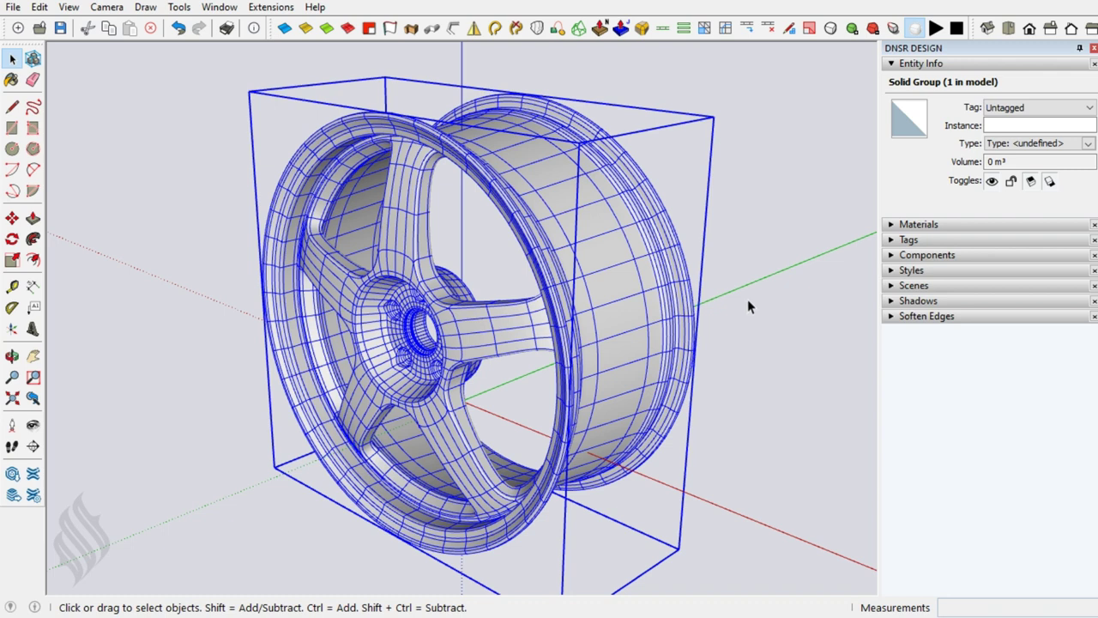
pyautogui.click(914, 28)
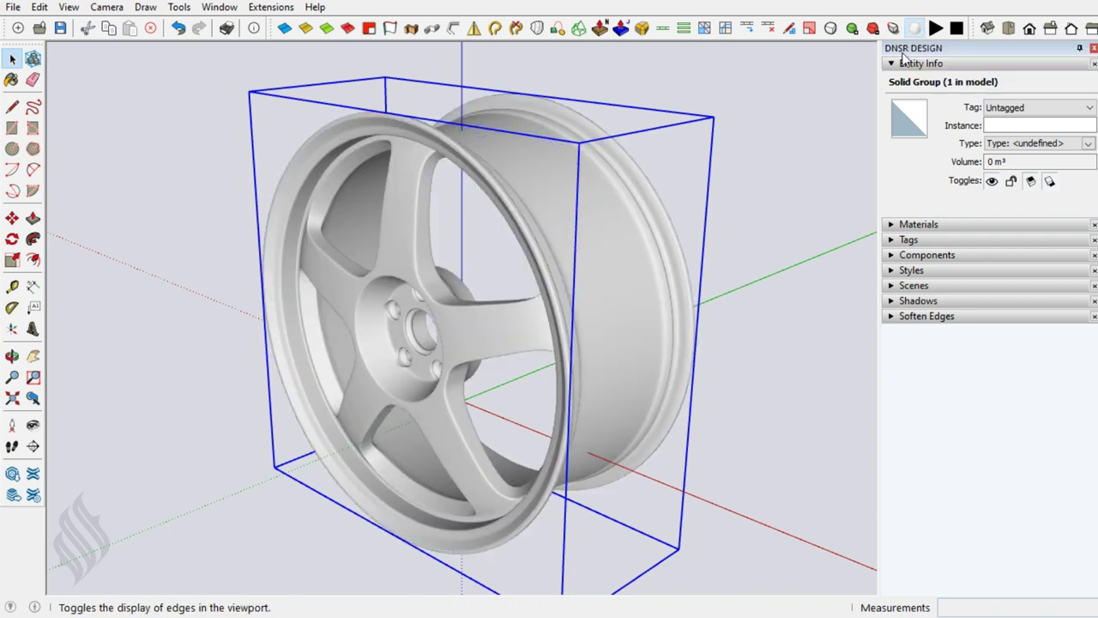
pyautogui.click(735, 459)
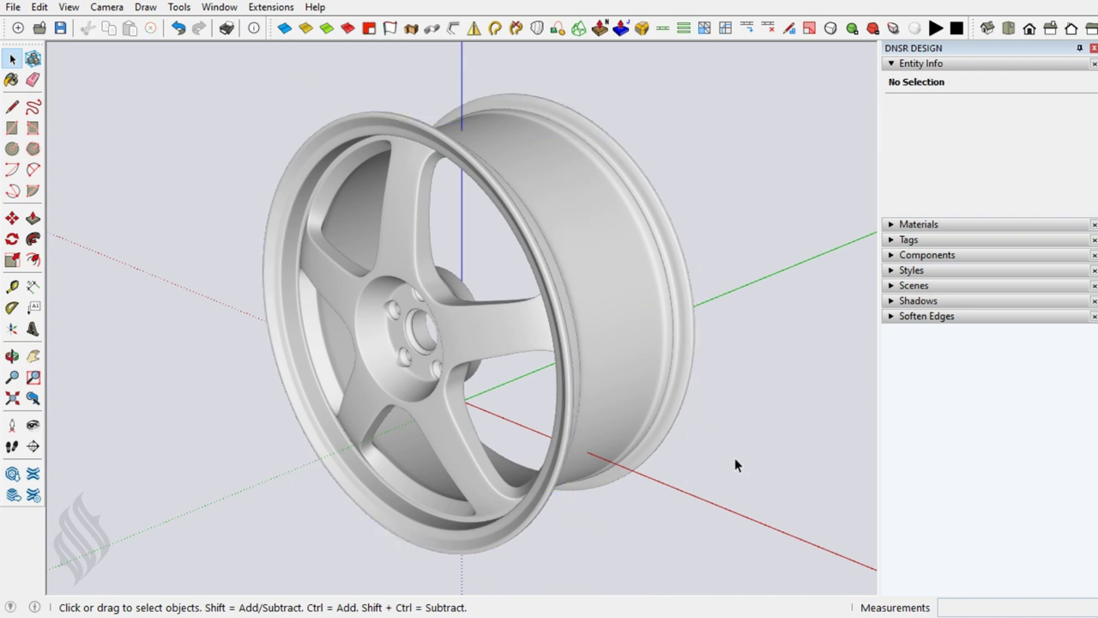
pyautogui.hotkey('shift', 'a')
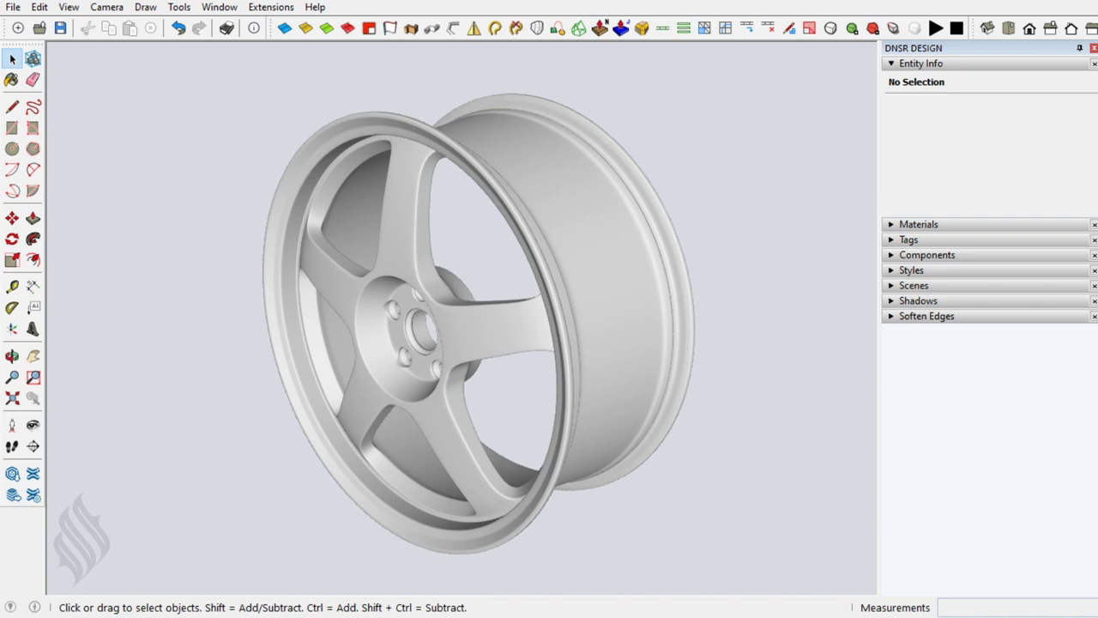
pyautogui.click(936, 28)
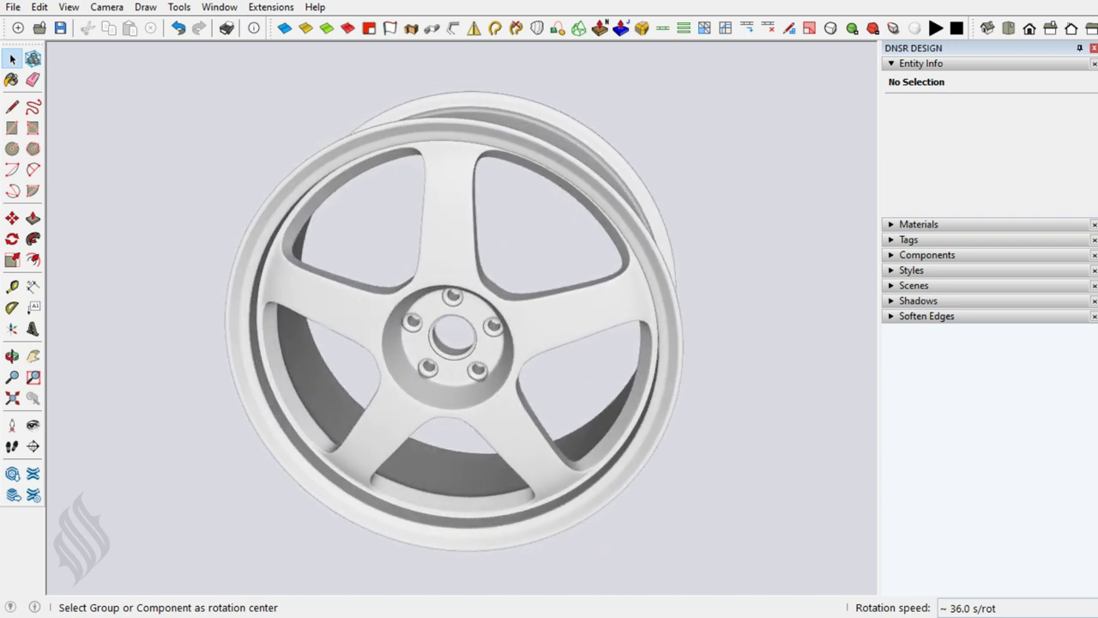
pyautogui.press('space')
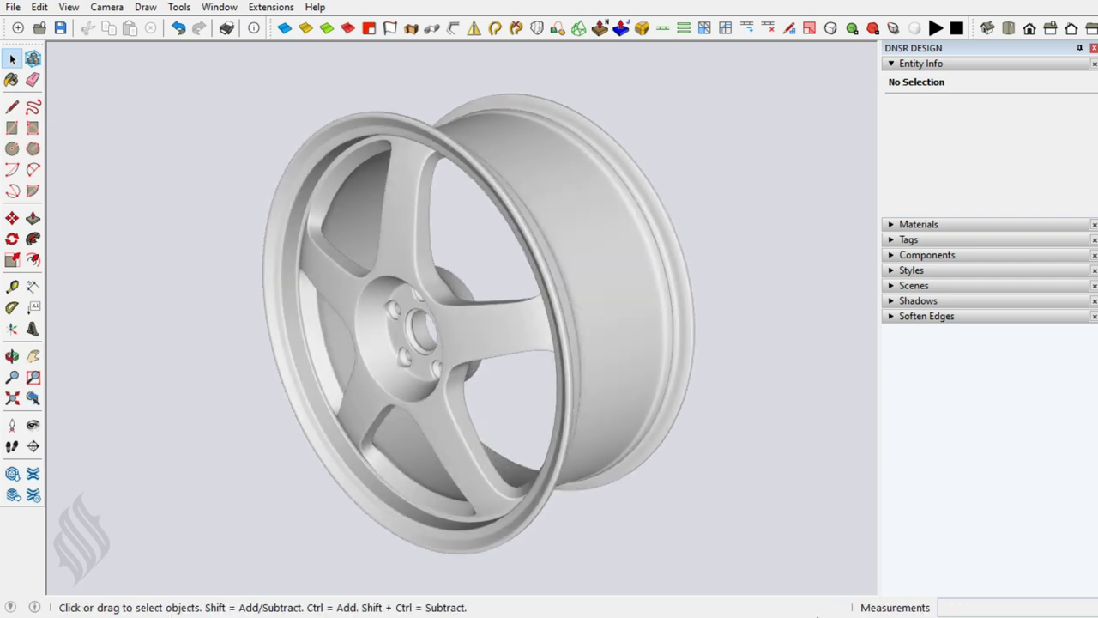